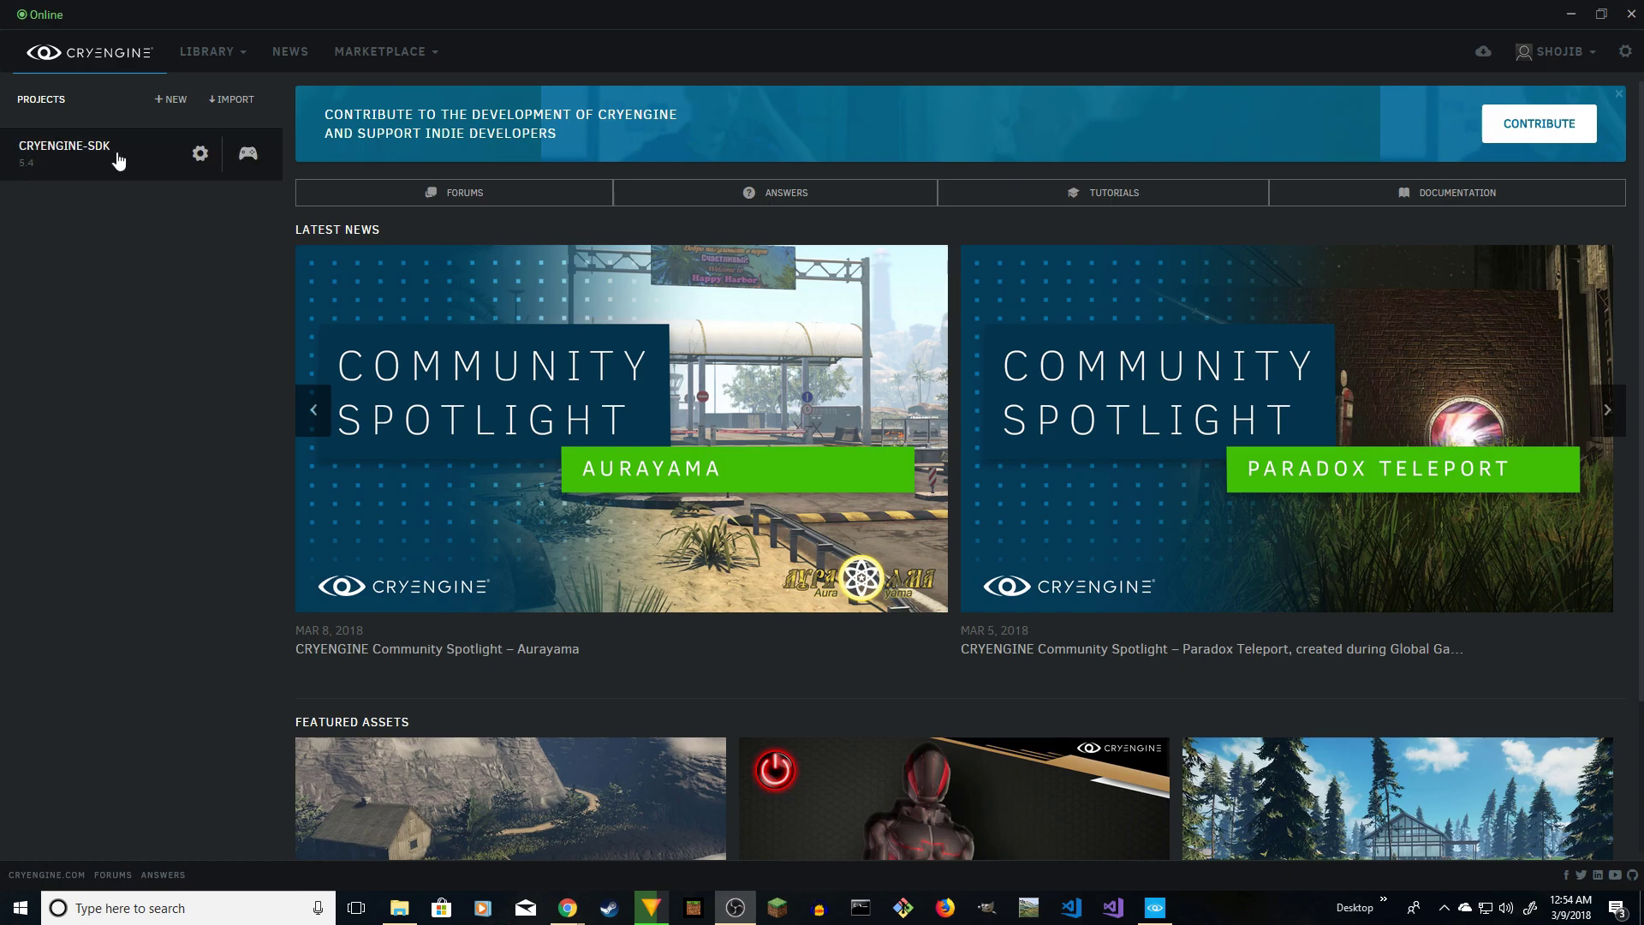
- Open the CRYENGINE-SDK project in CRYENGINE Sandbox and start a new level named Level1
left_click(138, 157)
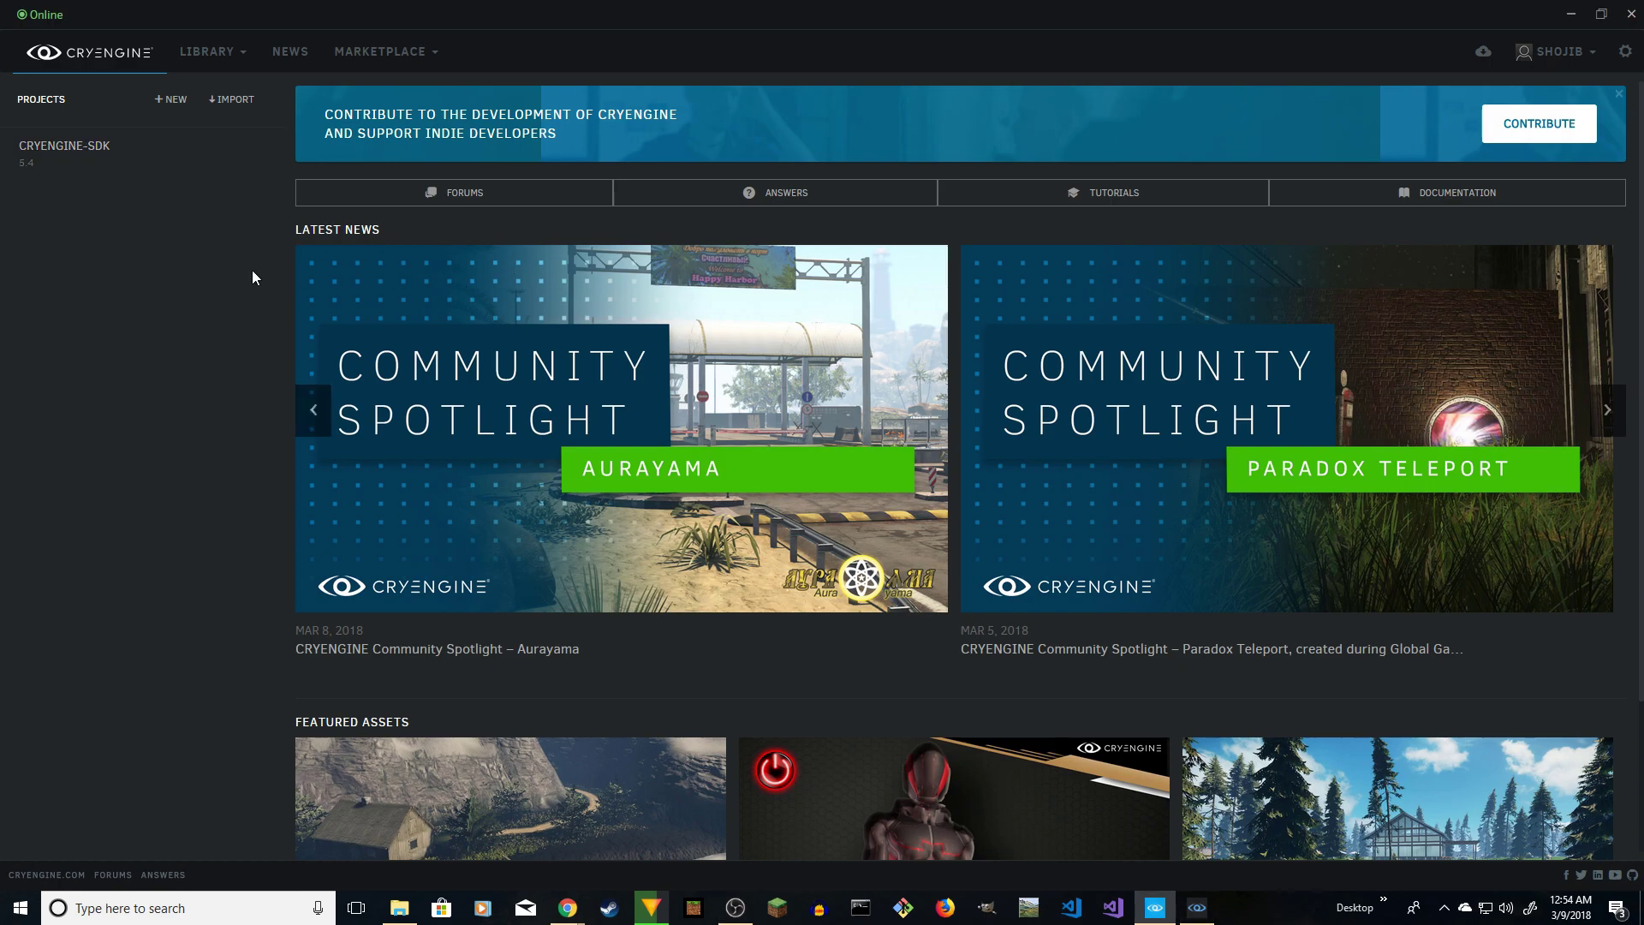
left_click(1199, 909)
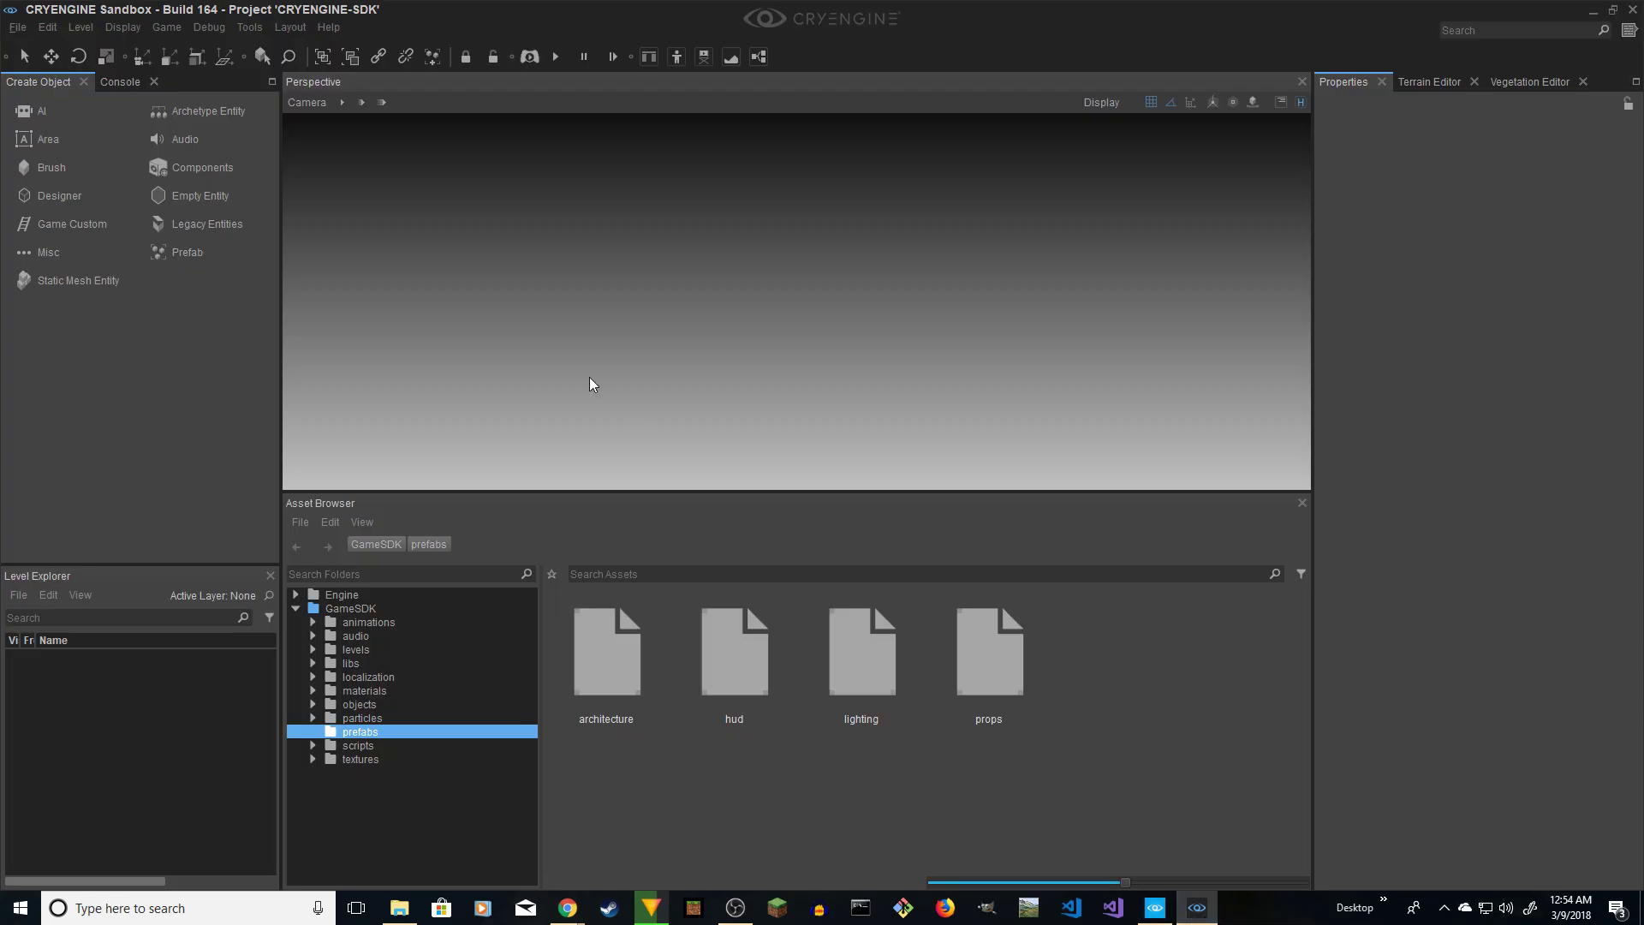
left_click(17, 27)
left_click(34, 38)
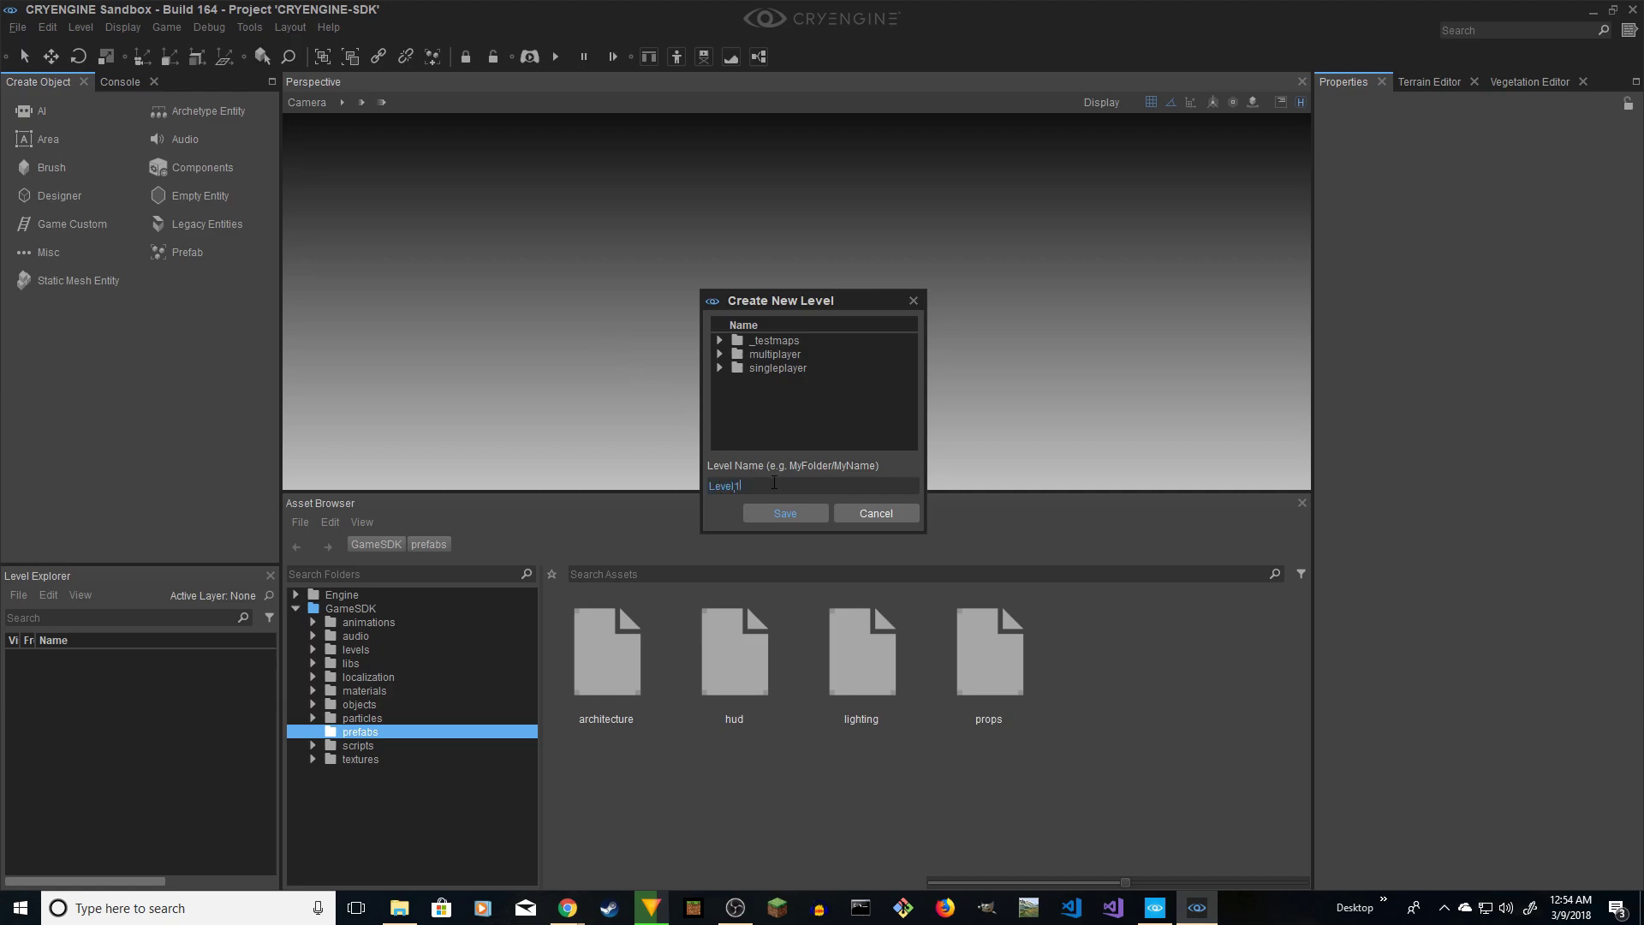
left_click(791, 512)
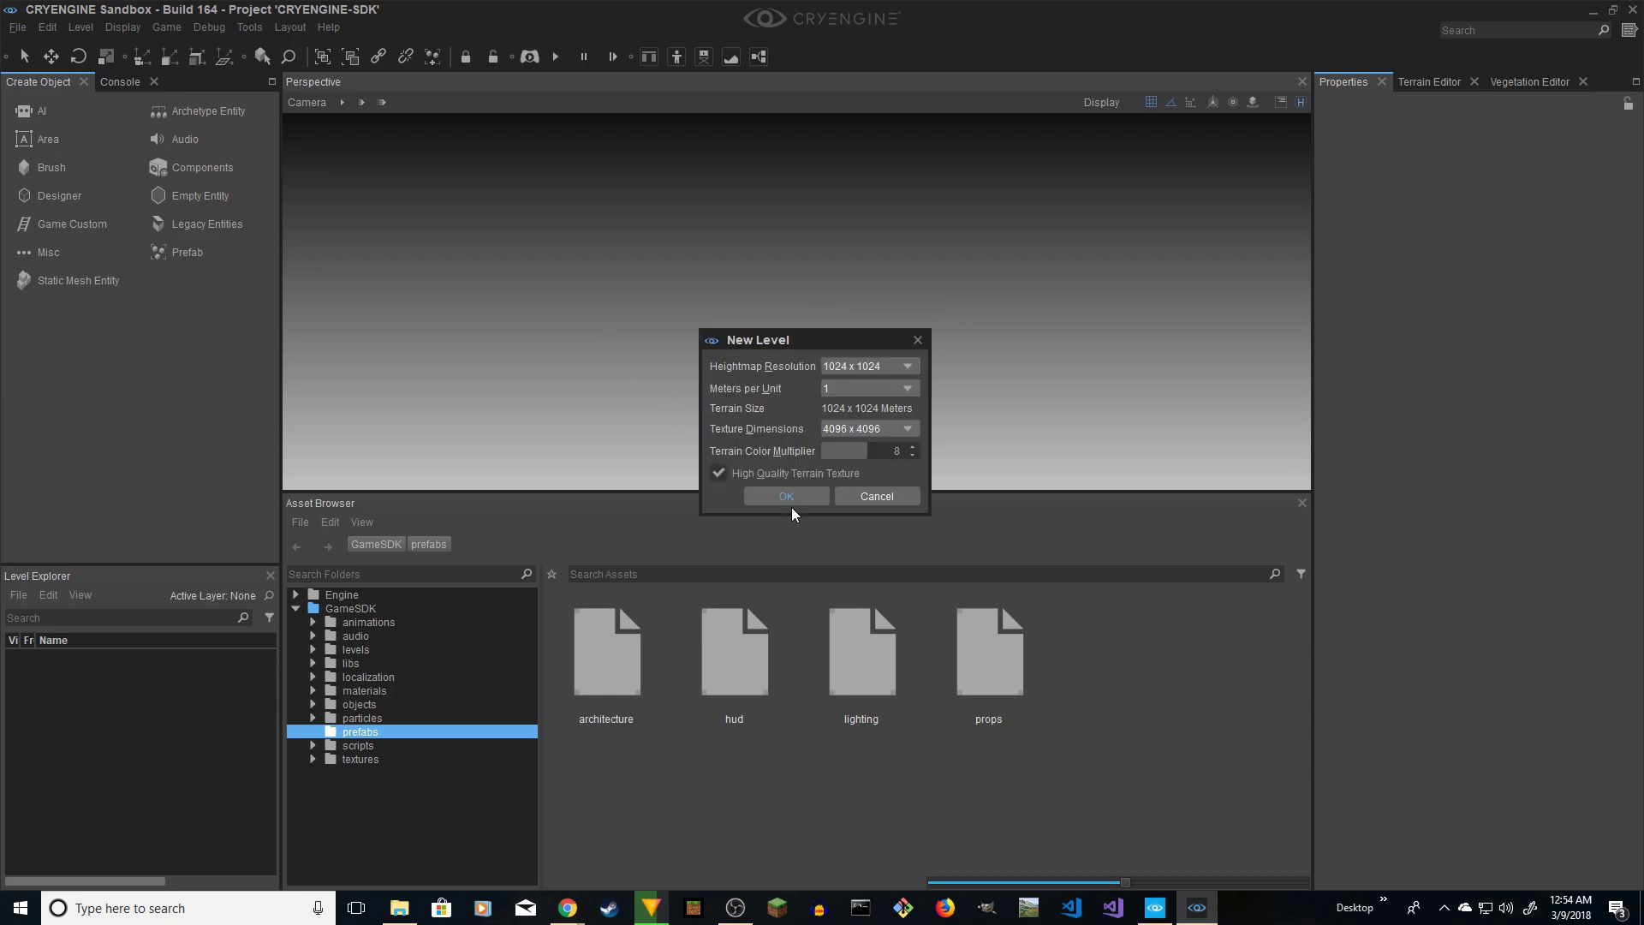
- Set the new level's heightmap resolution to 128 x 128, pick its texture dimensions and create the level
left_click(861, 368)
left_click(881, 310)
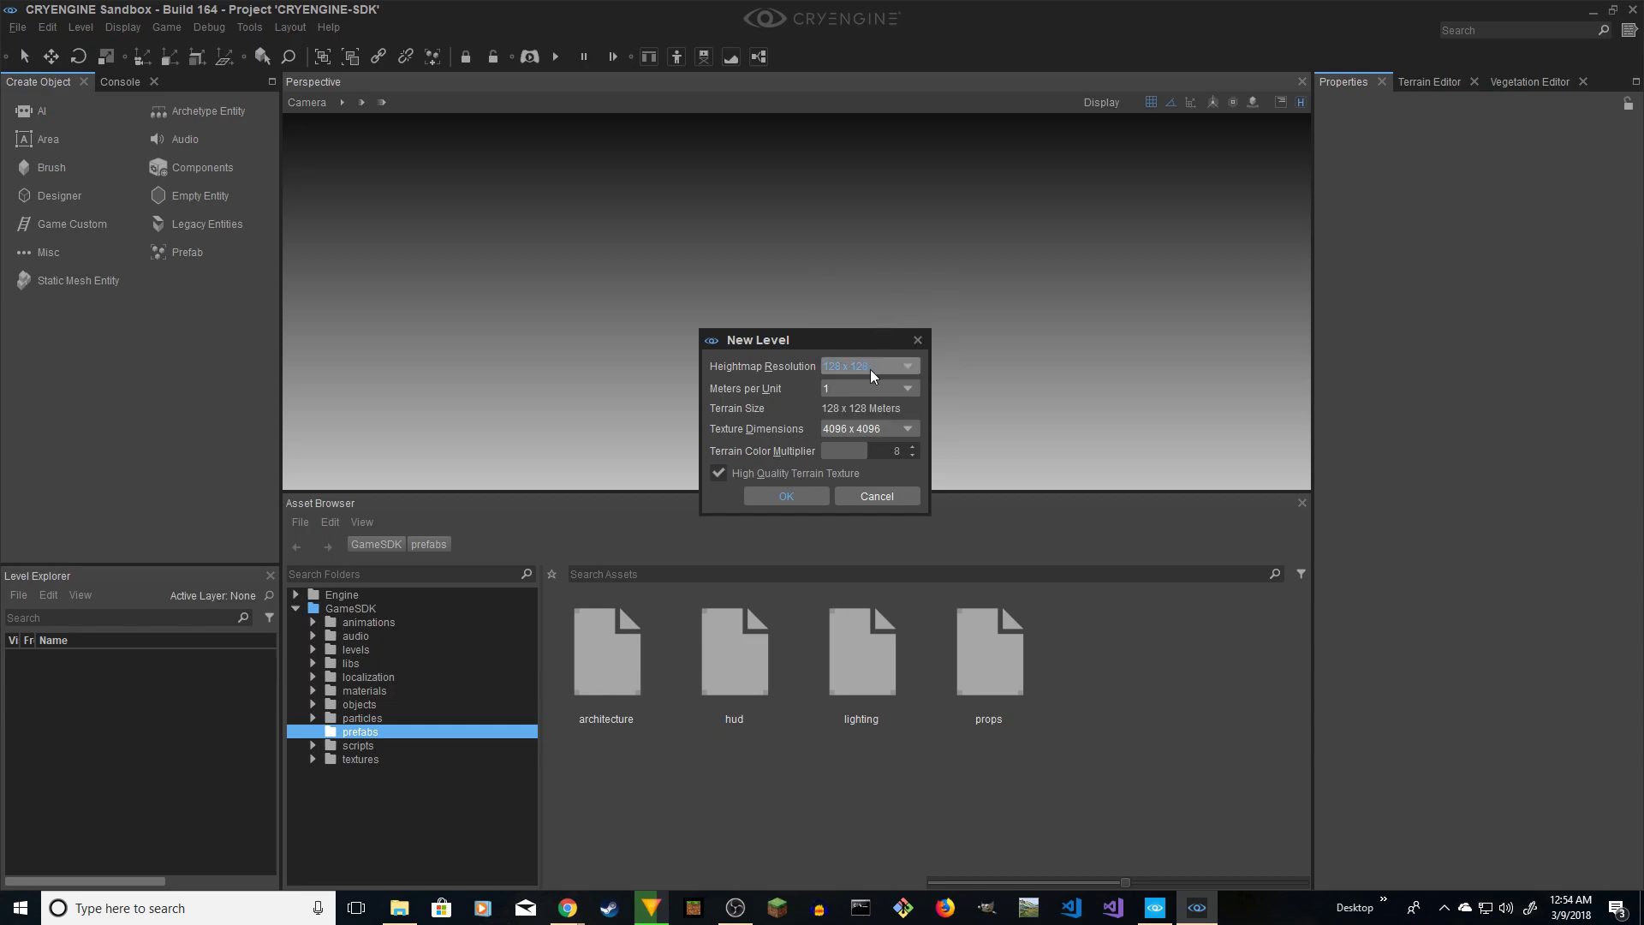
left_click(856, 428)
left_click(865, 374)
left_click(764, 496)
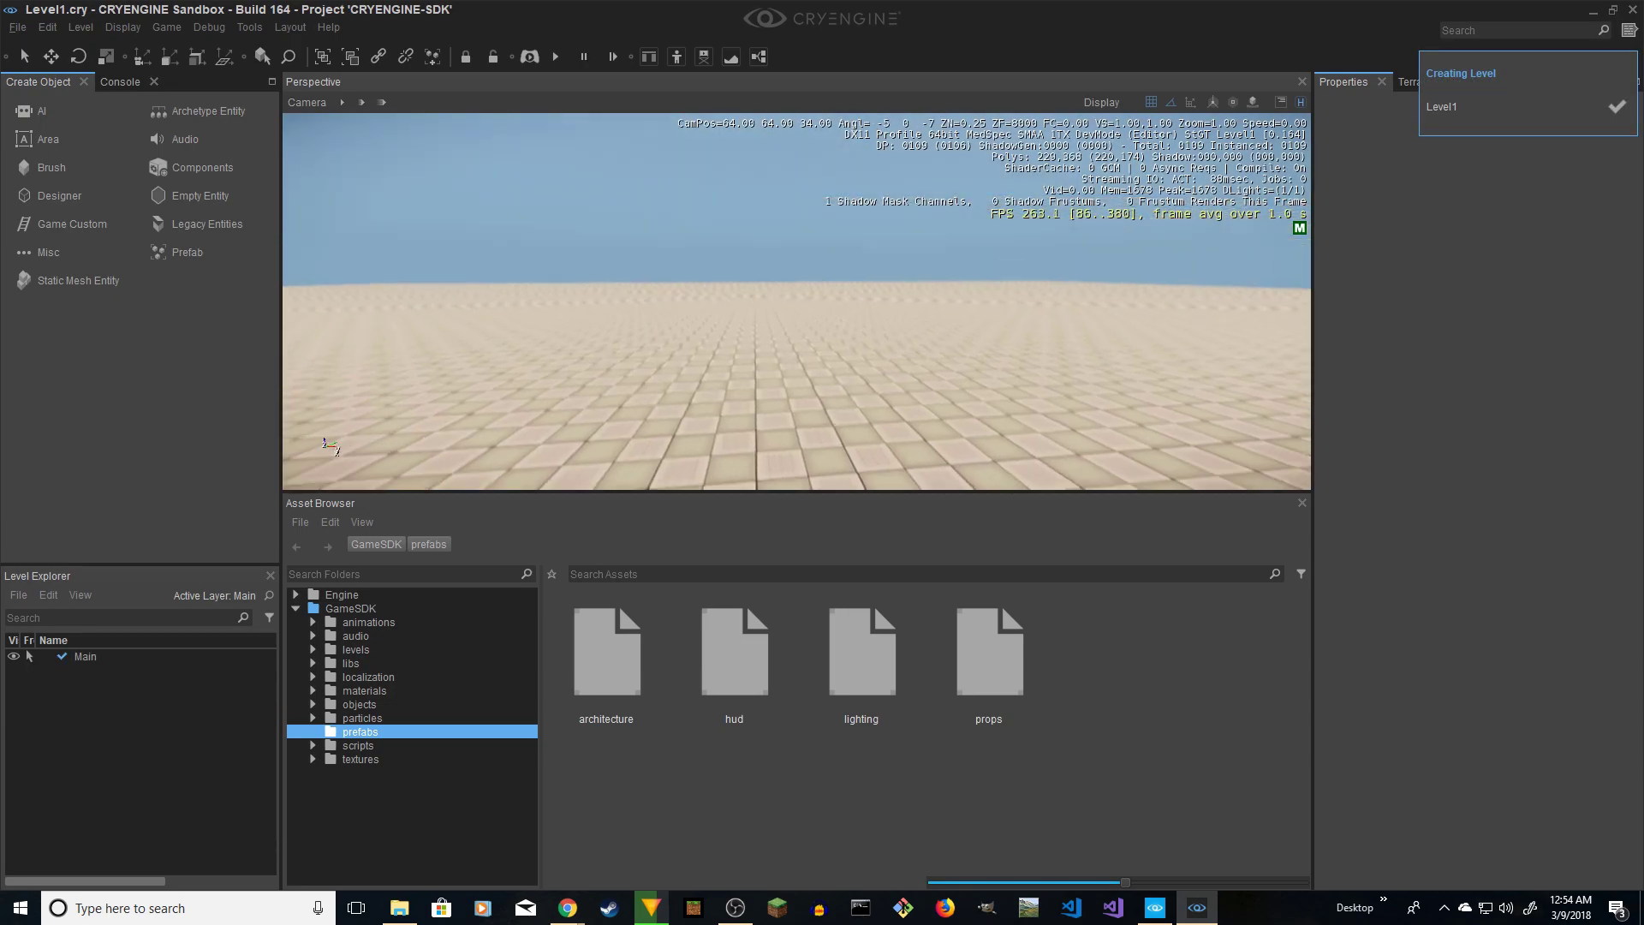
- Play-test the empty level in game mode, switching to third-person view and back, and return to editing
key("w")
right_click_drag(548, 150, 524, 171)
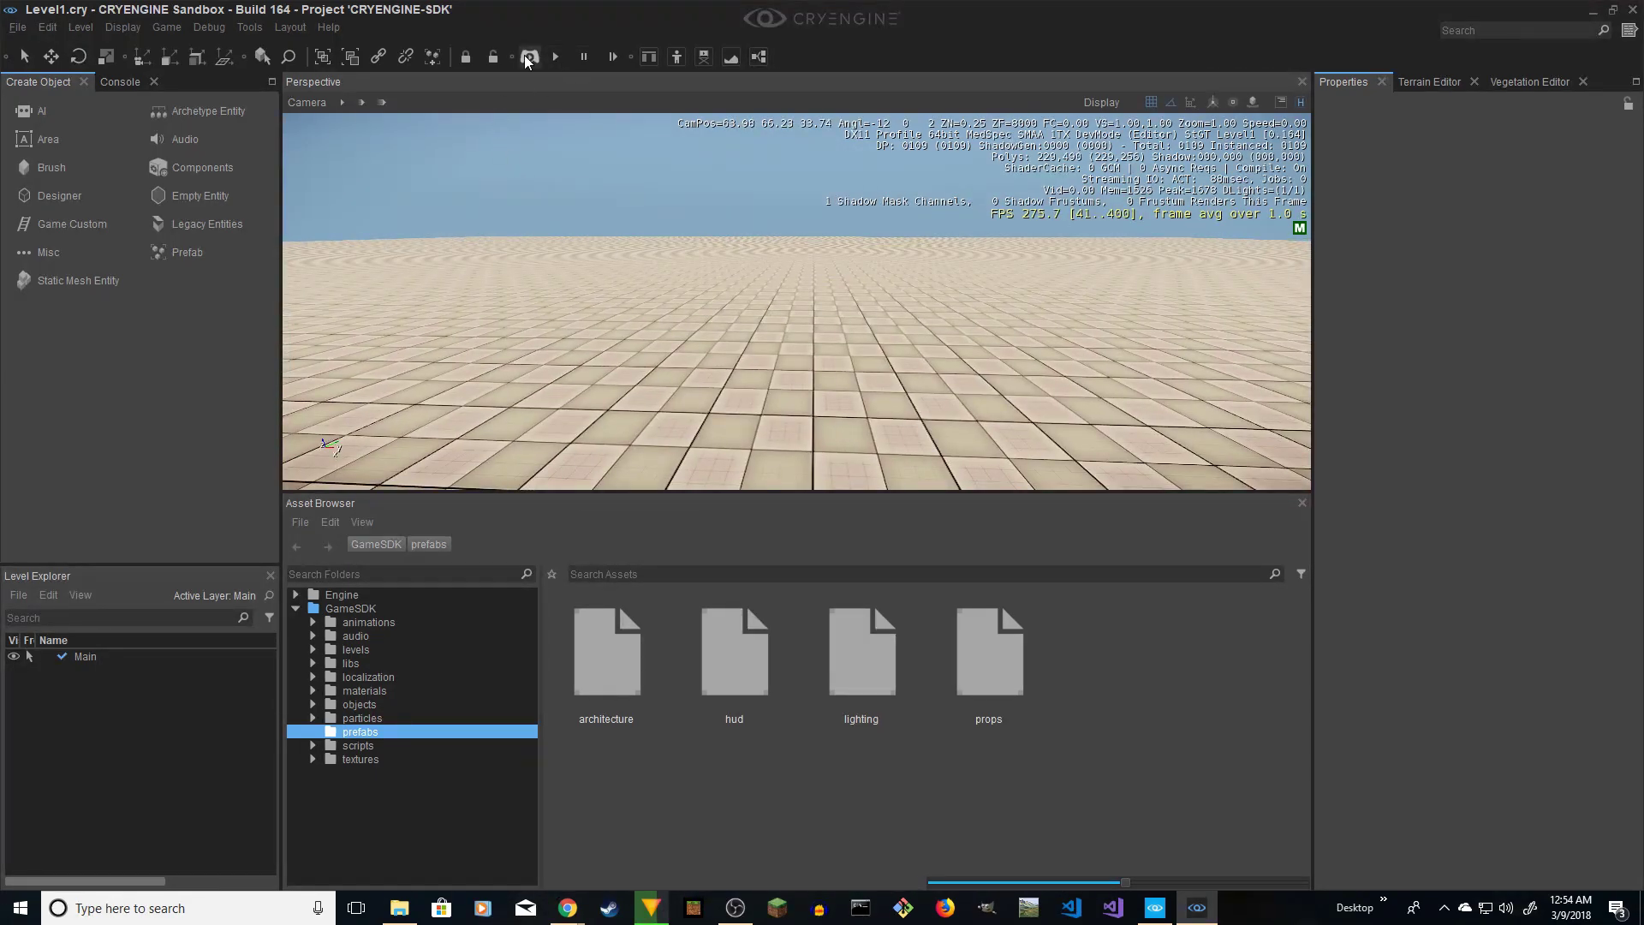
left_click(525, 58)
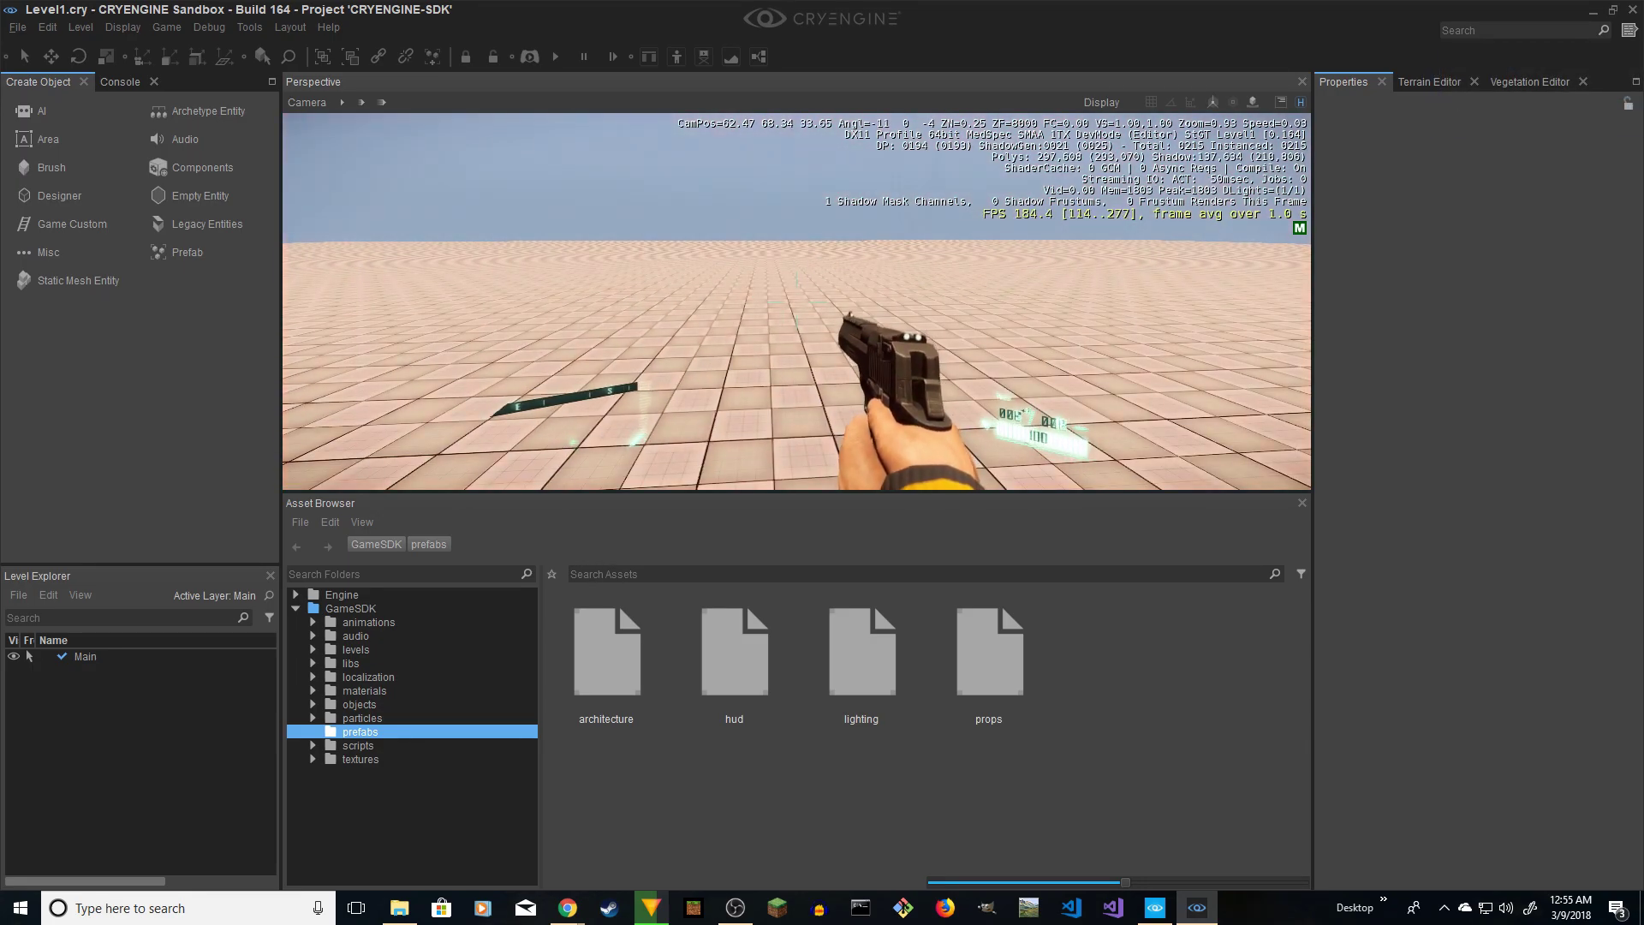
key("F1")
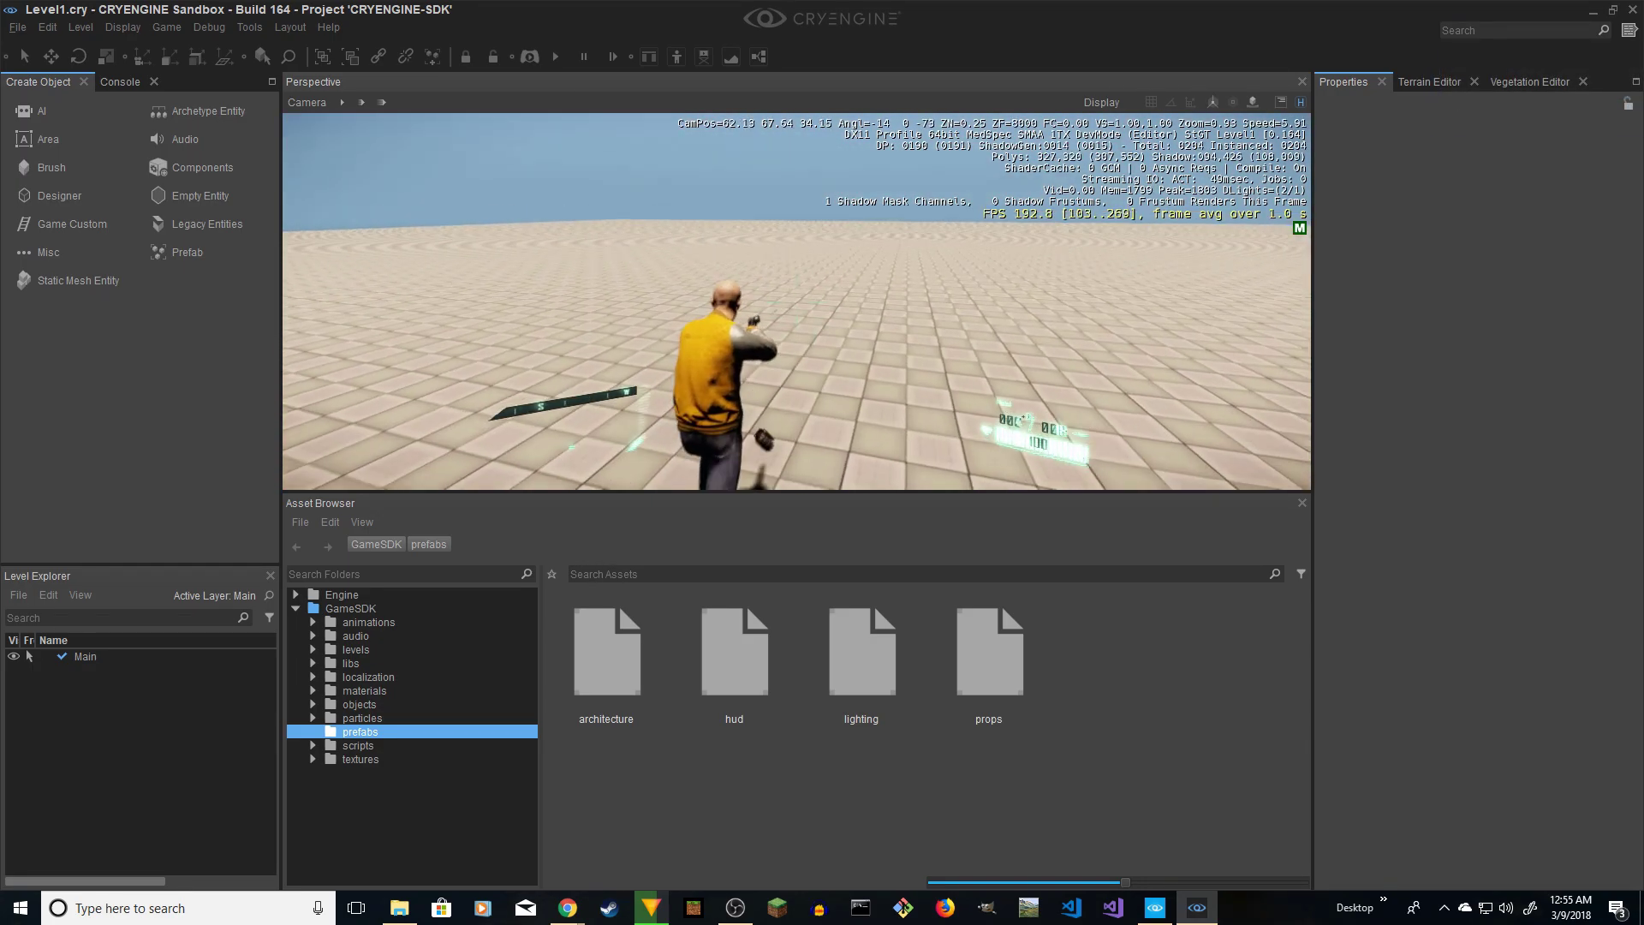
key("F1")
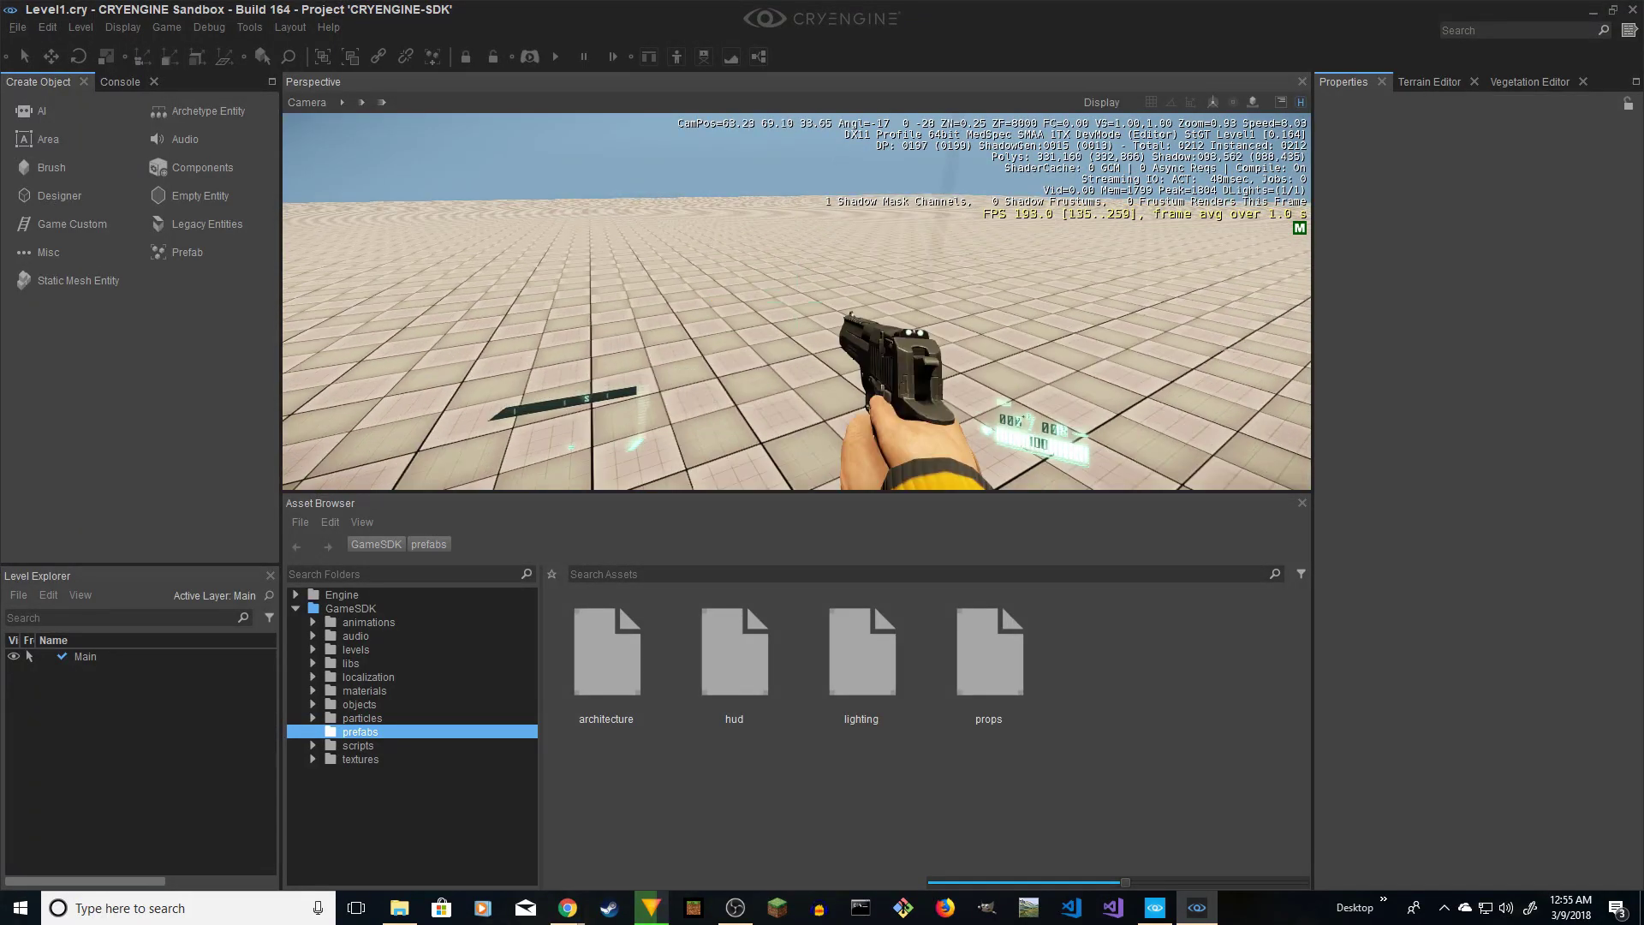
key("Escape")
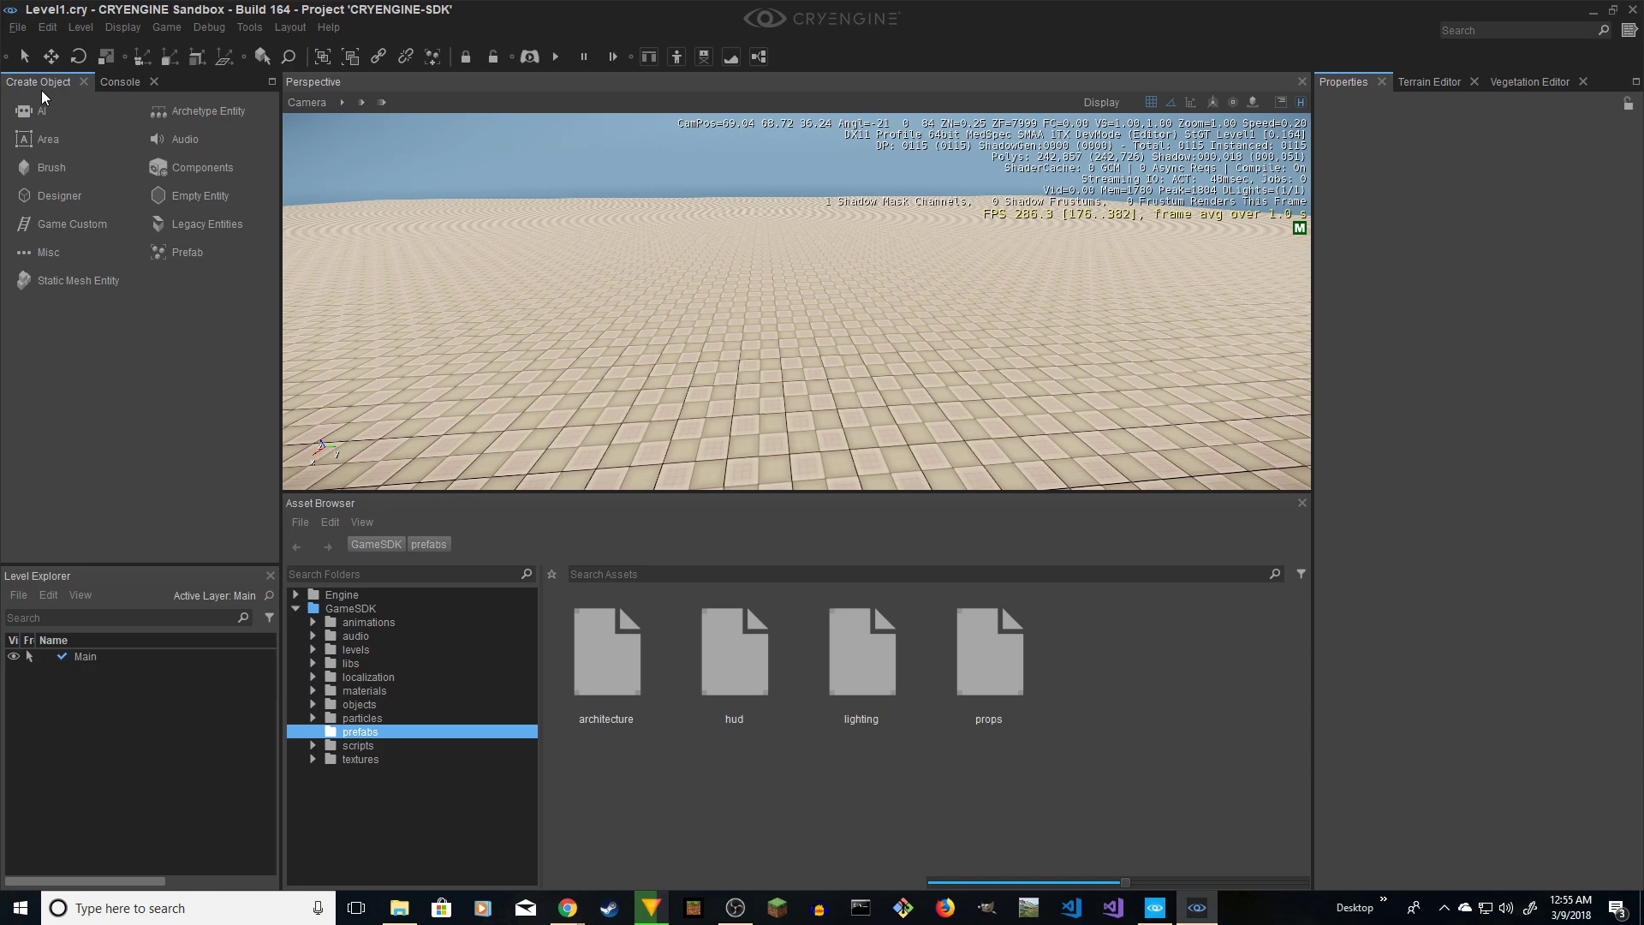
- Create an AI Navigation Area on the terrain by drawing a closed four-corner outline
left_click(38, 113)
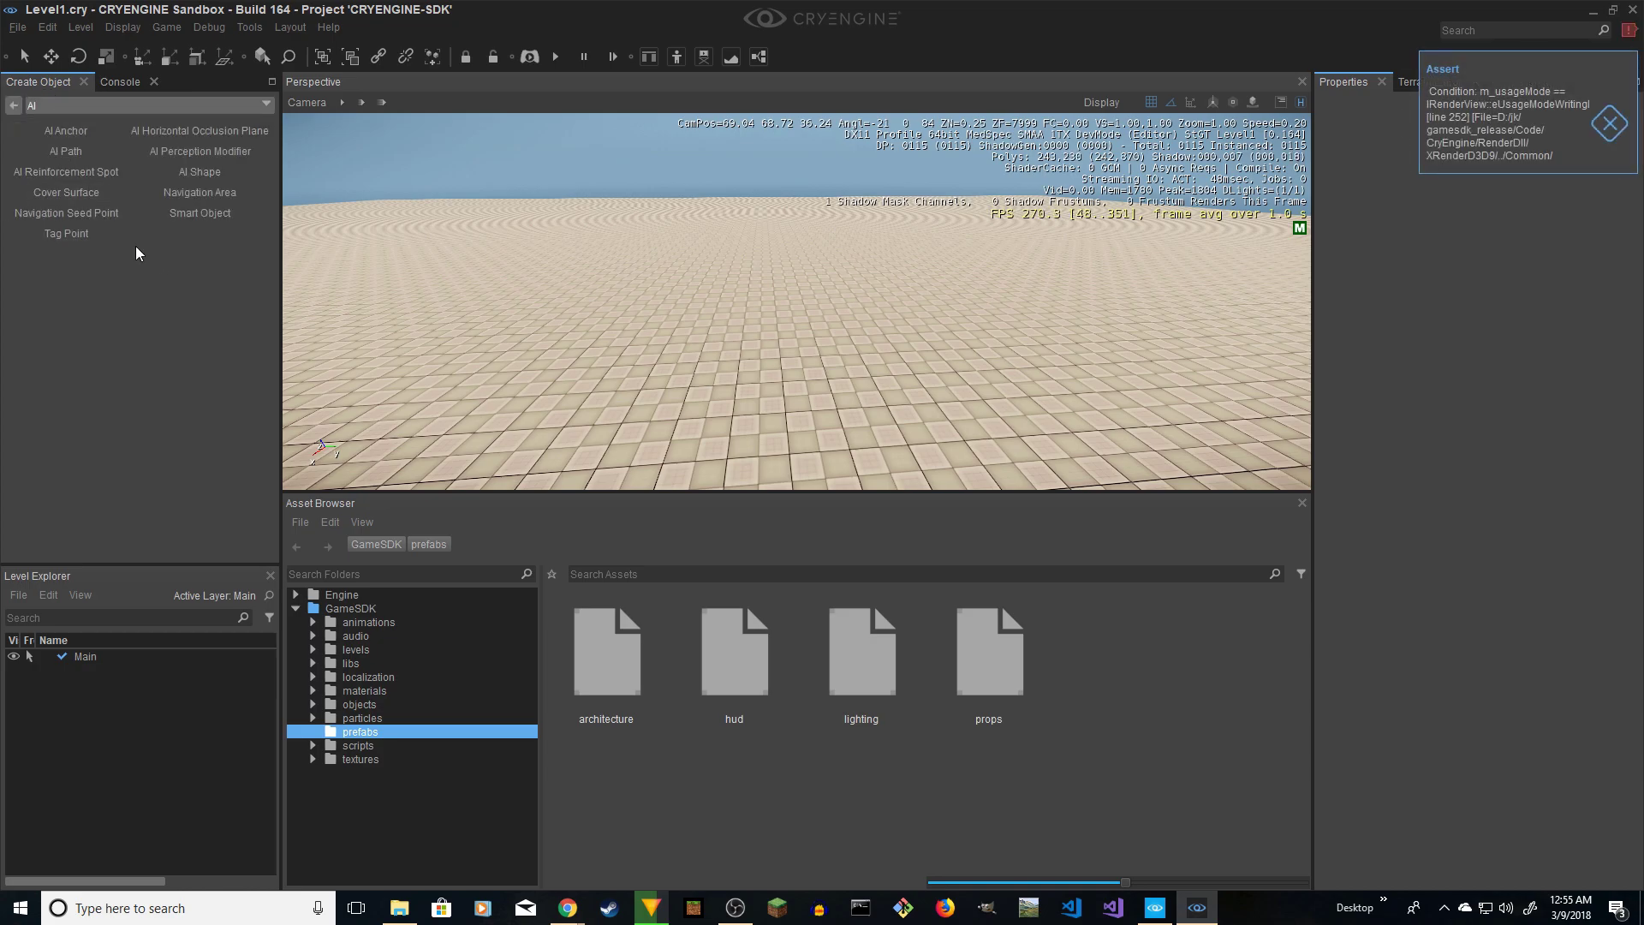
left_click(195, 200)
right_click_drag(674, 313, 690, 319)
key("a")
left_click(560, 302)
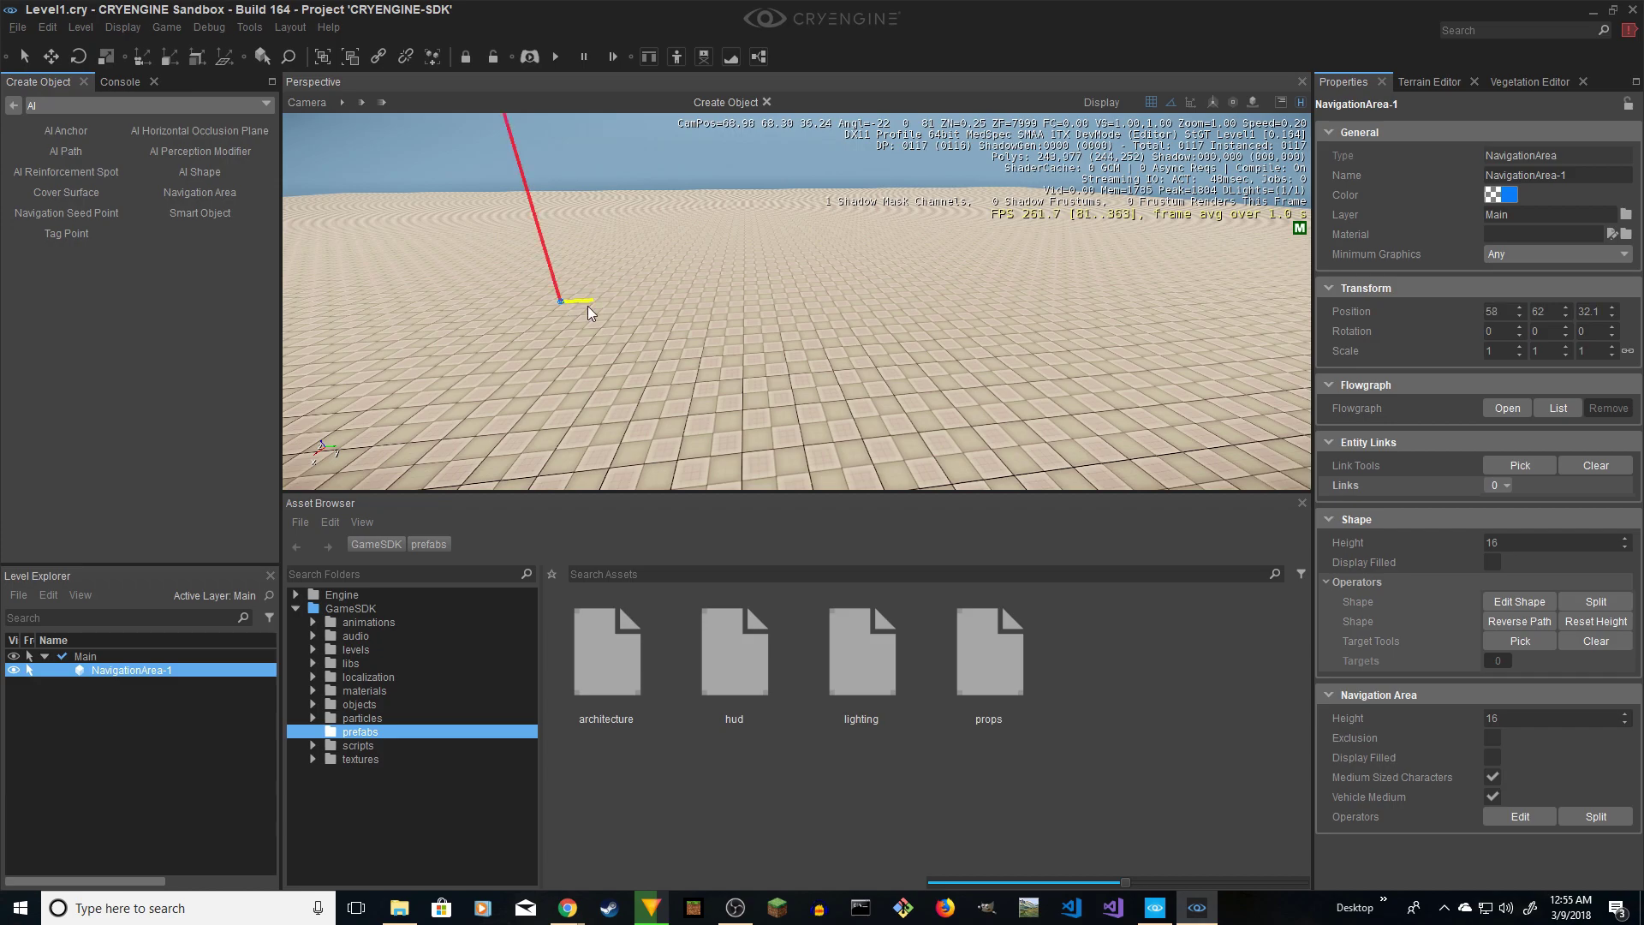
left_click(1025, 273)
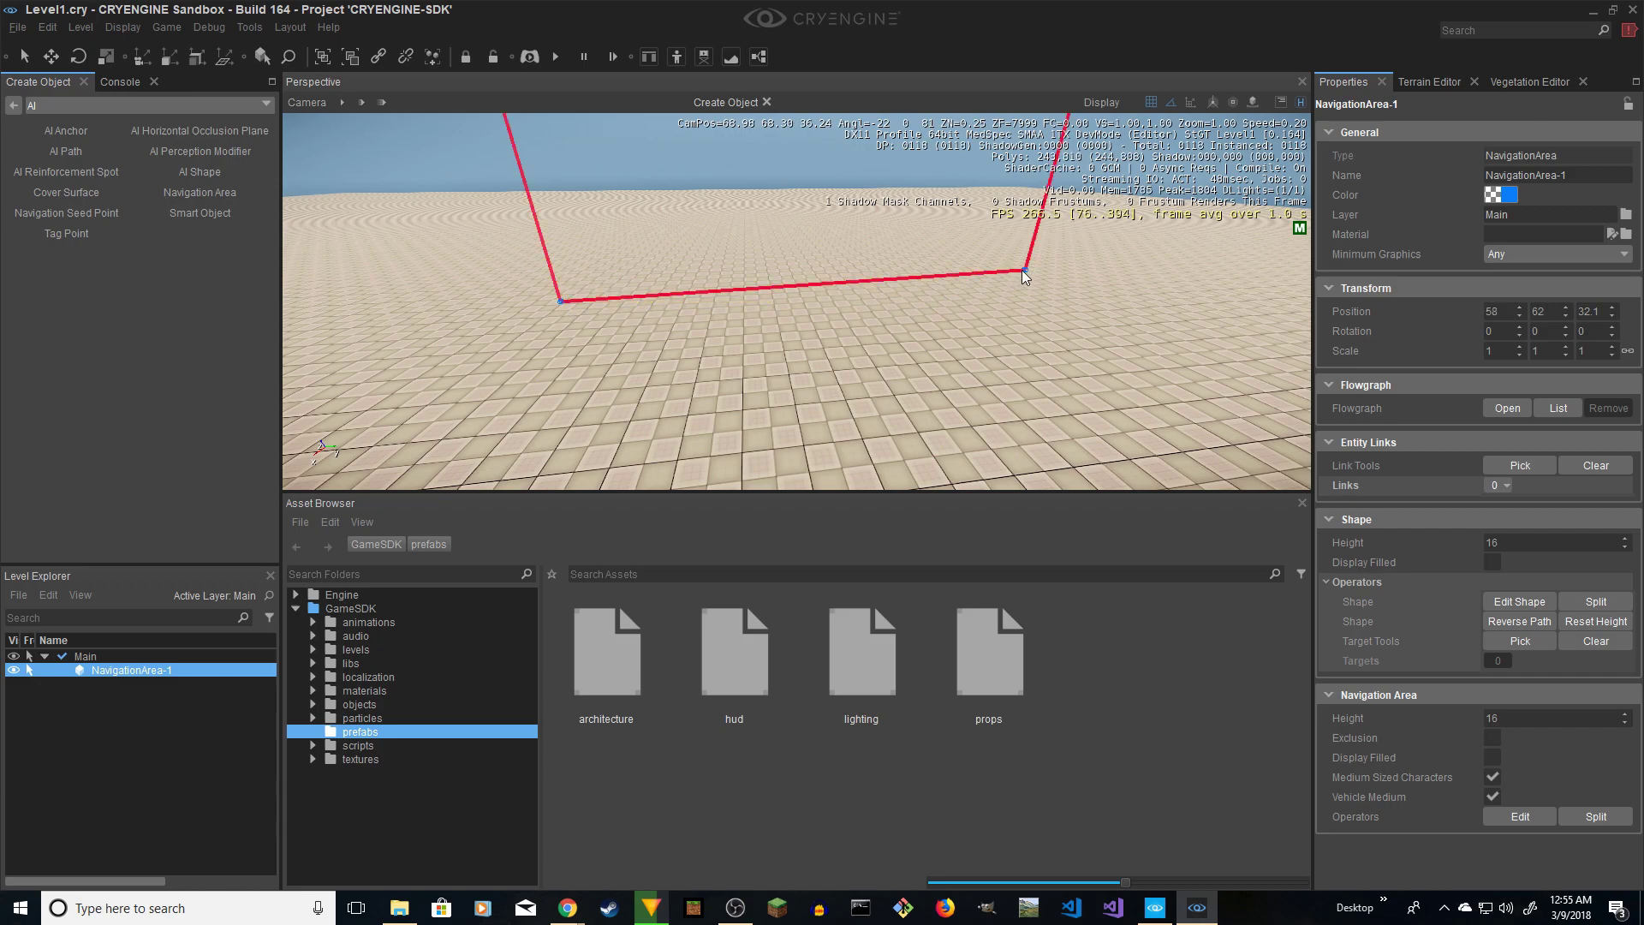
left_click(947, 205)
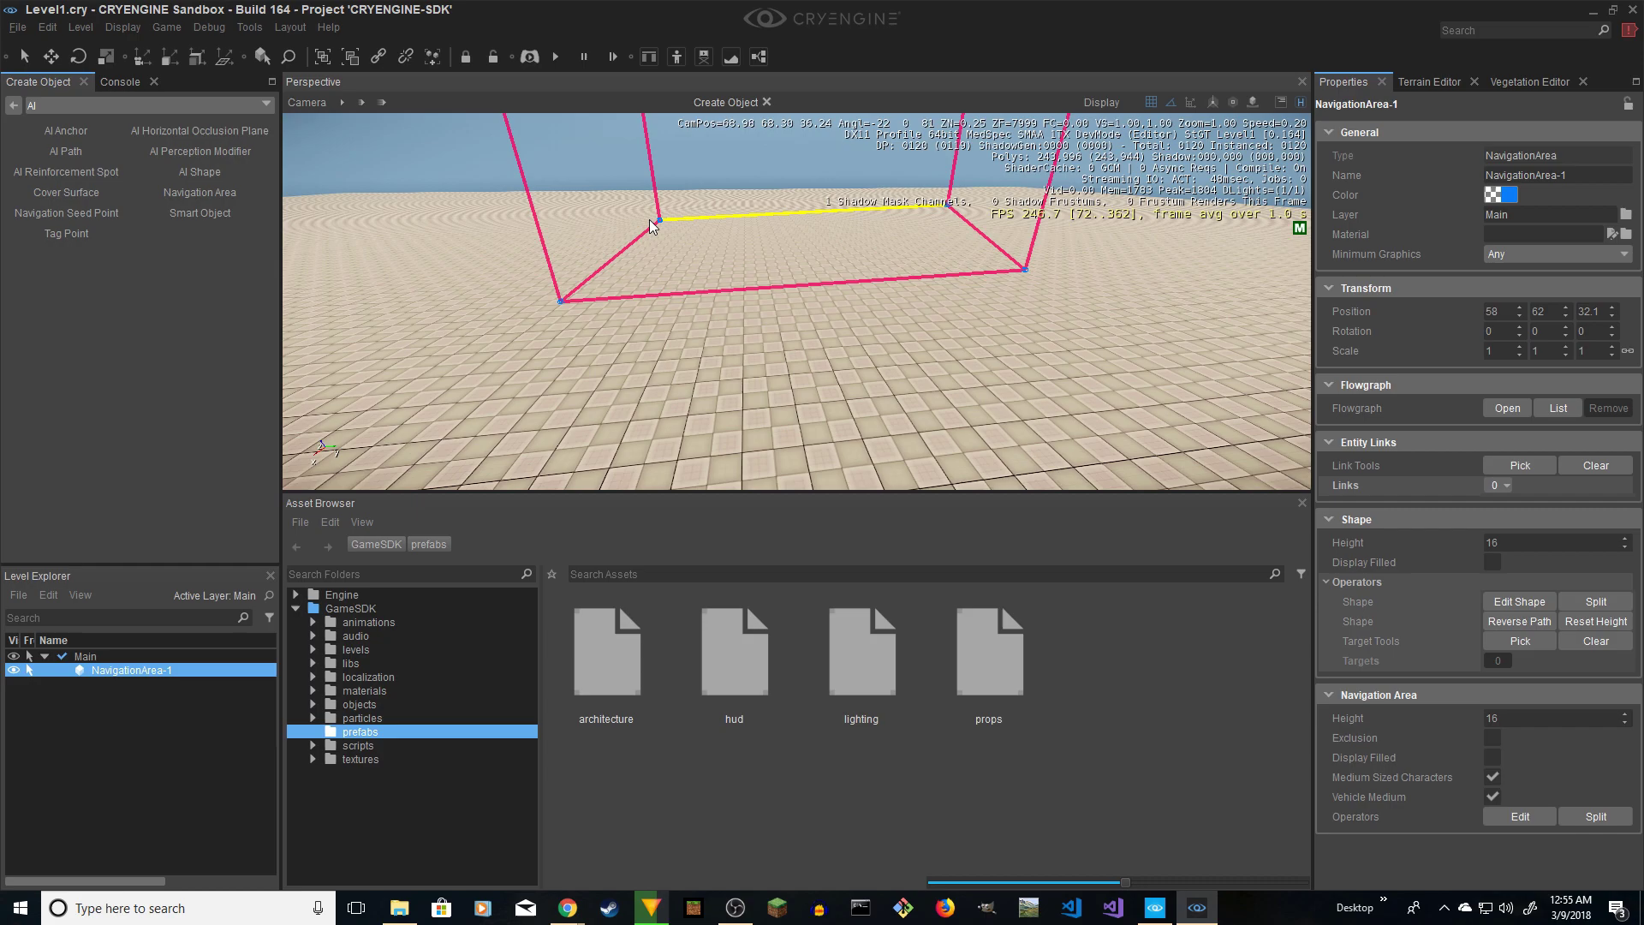
double_click(611, 220)
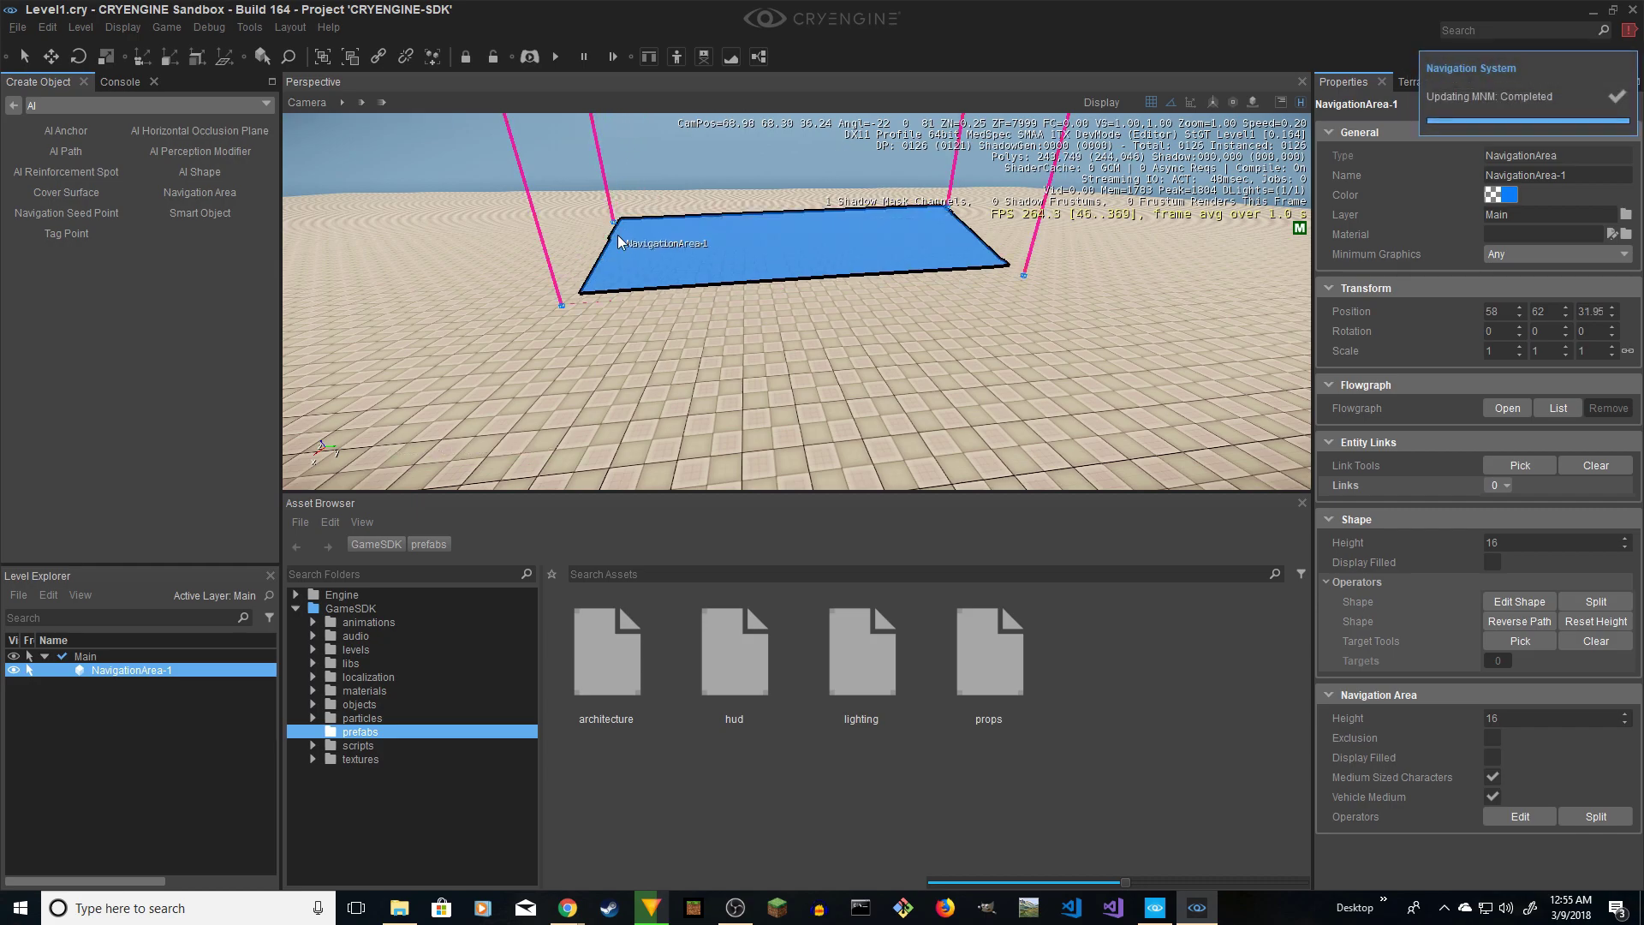
- Examine the navigation area up close and review the AI debug agent types available for visualizing navigation
key("w")
right_click_drag(617, 240, 648, 295)
key("a")
key("d")
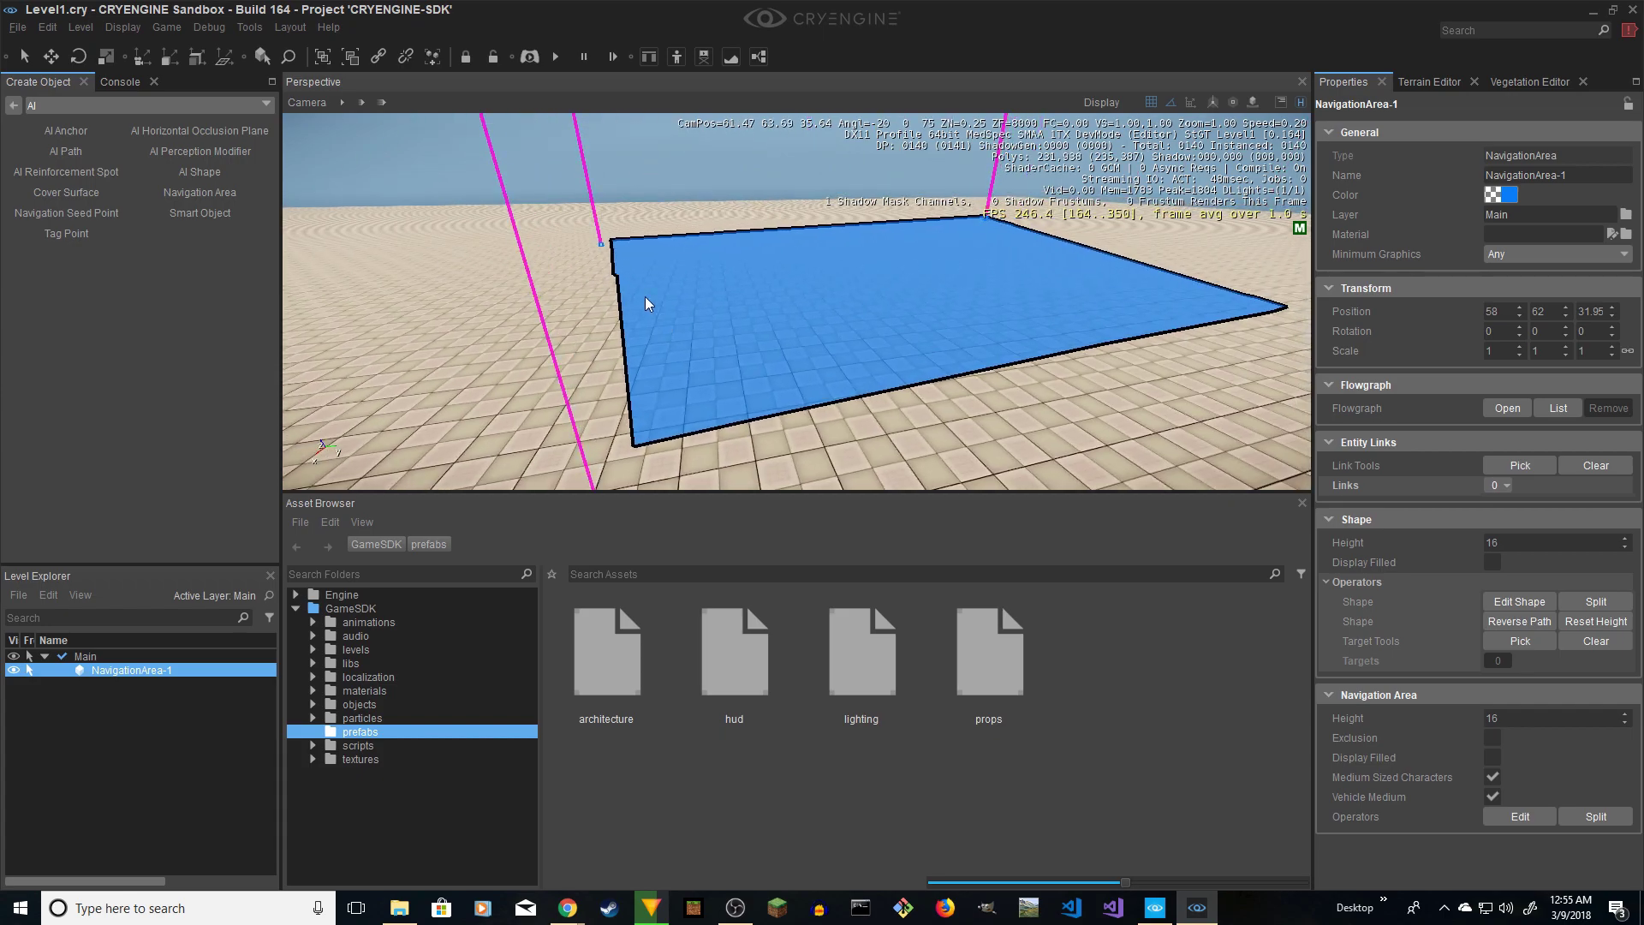
left_click(124, 29)
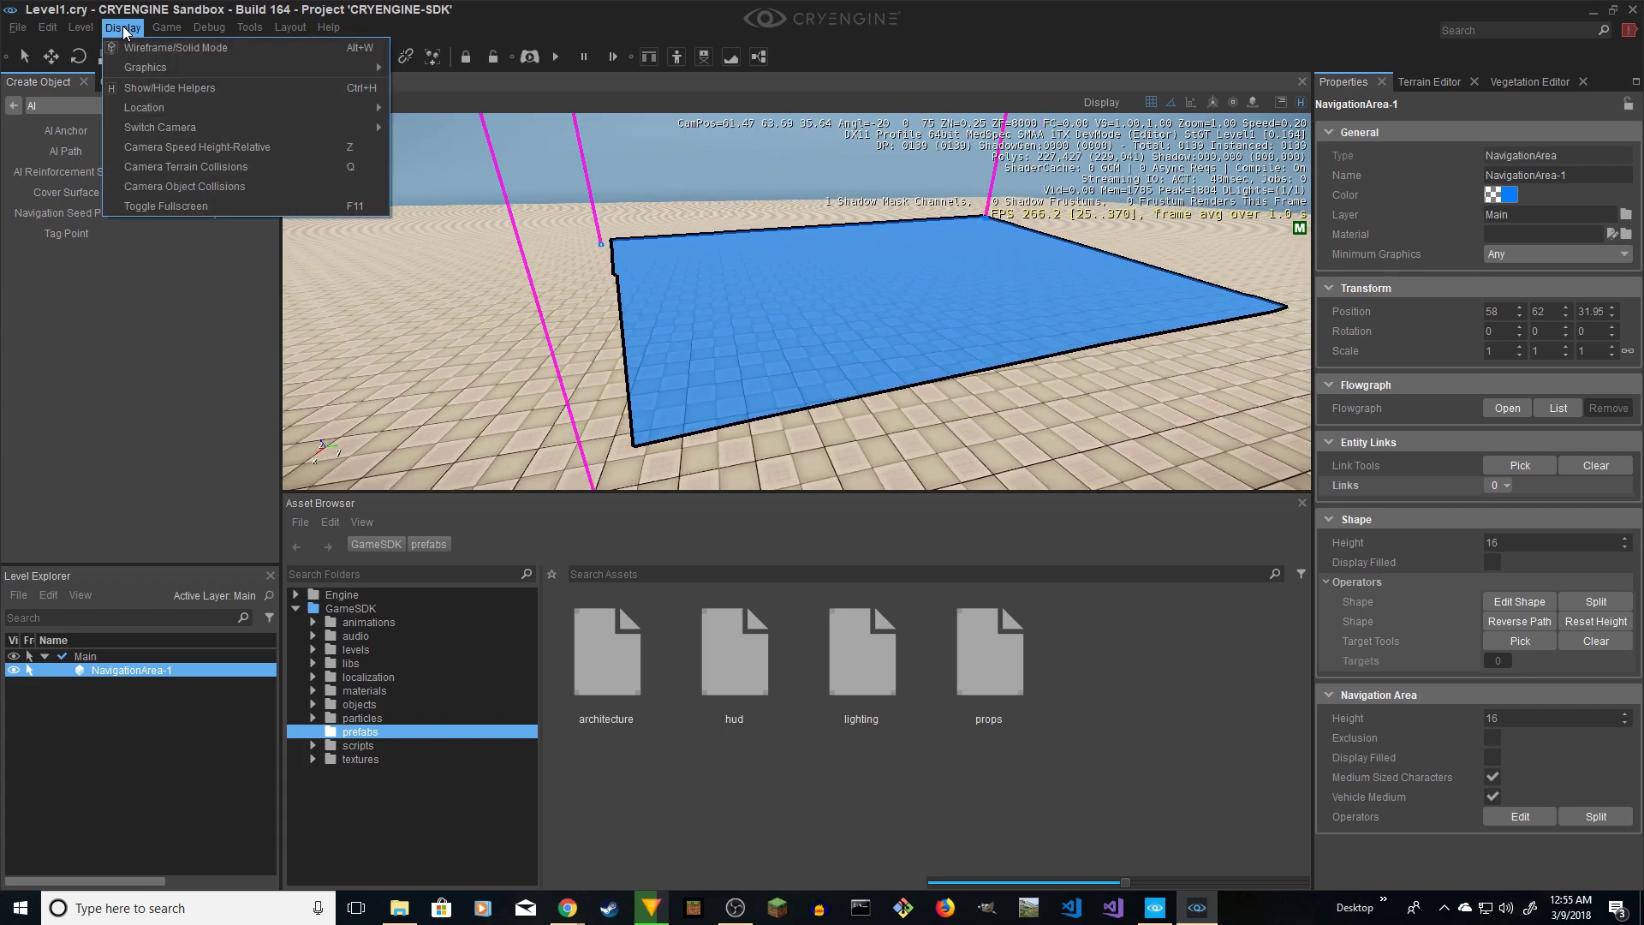
mouse_move(180, 128)
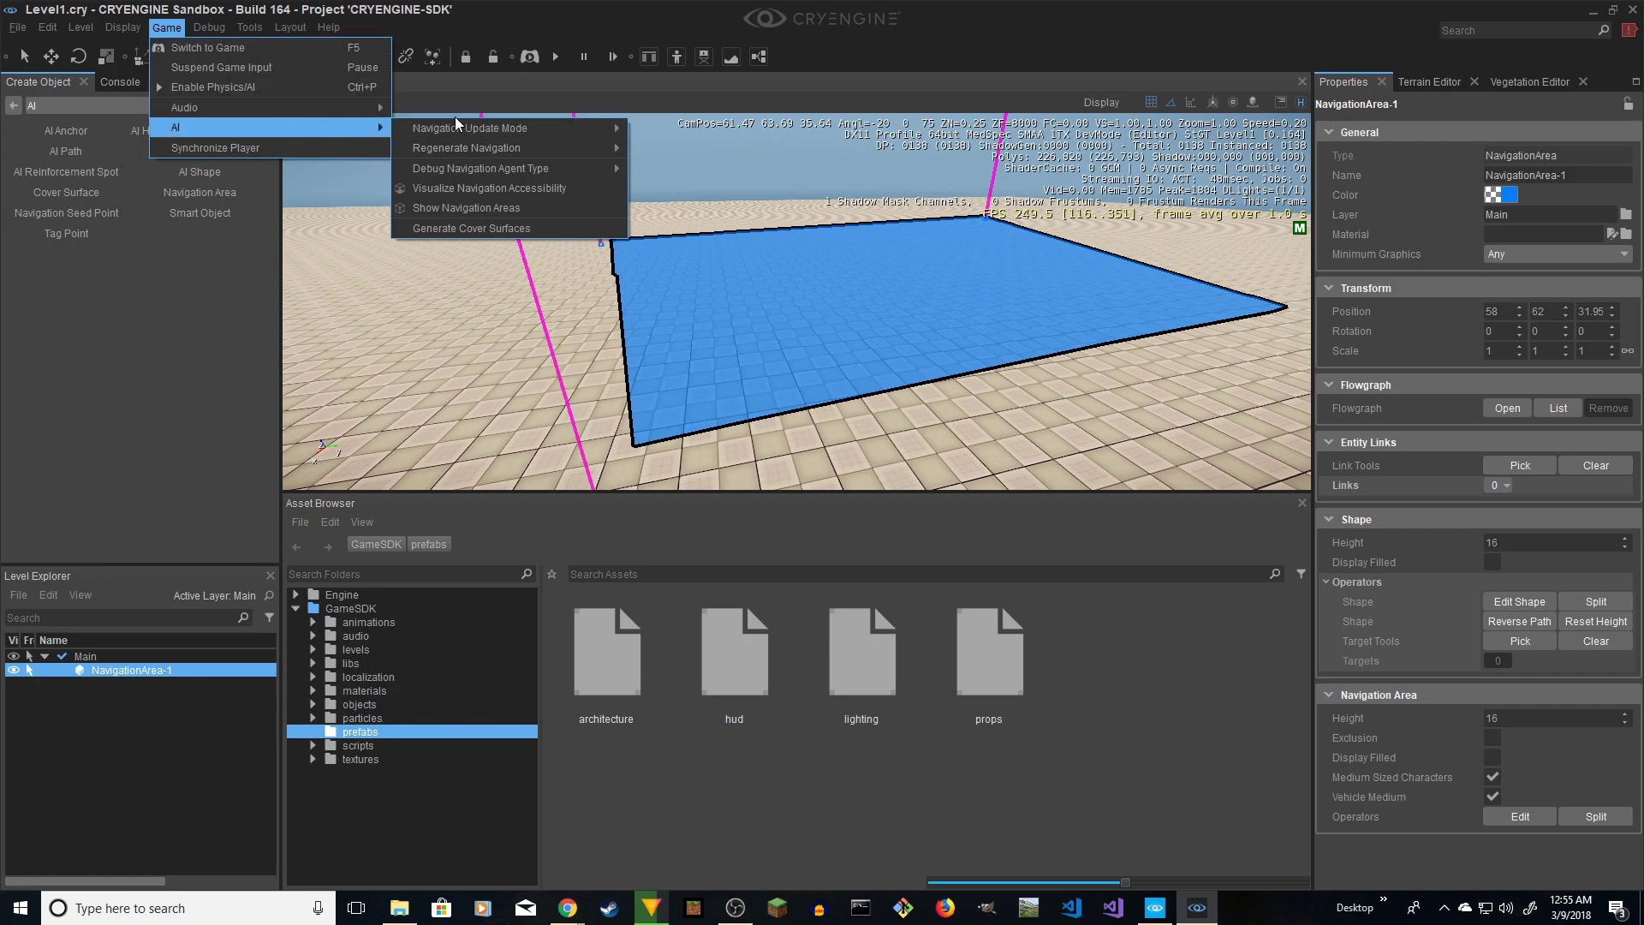
mouse_move(519, 174)
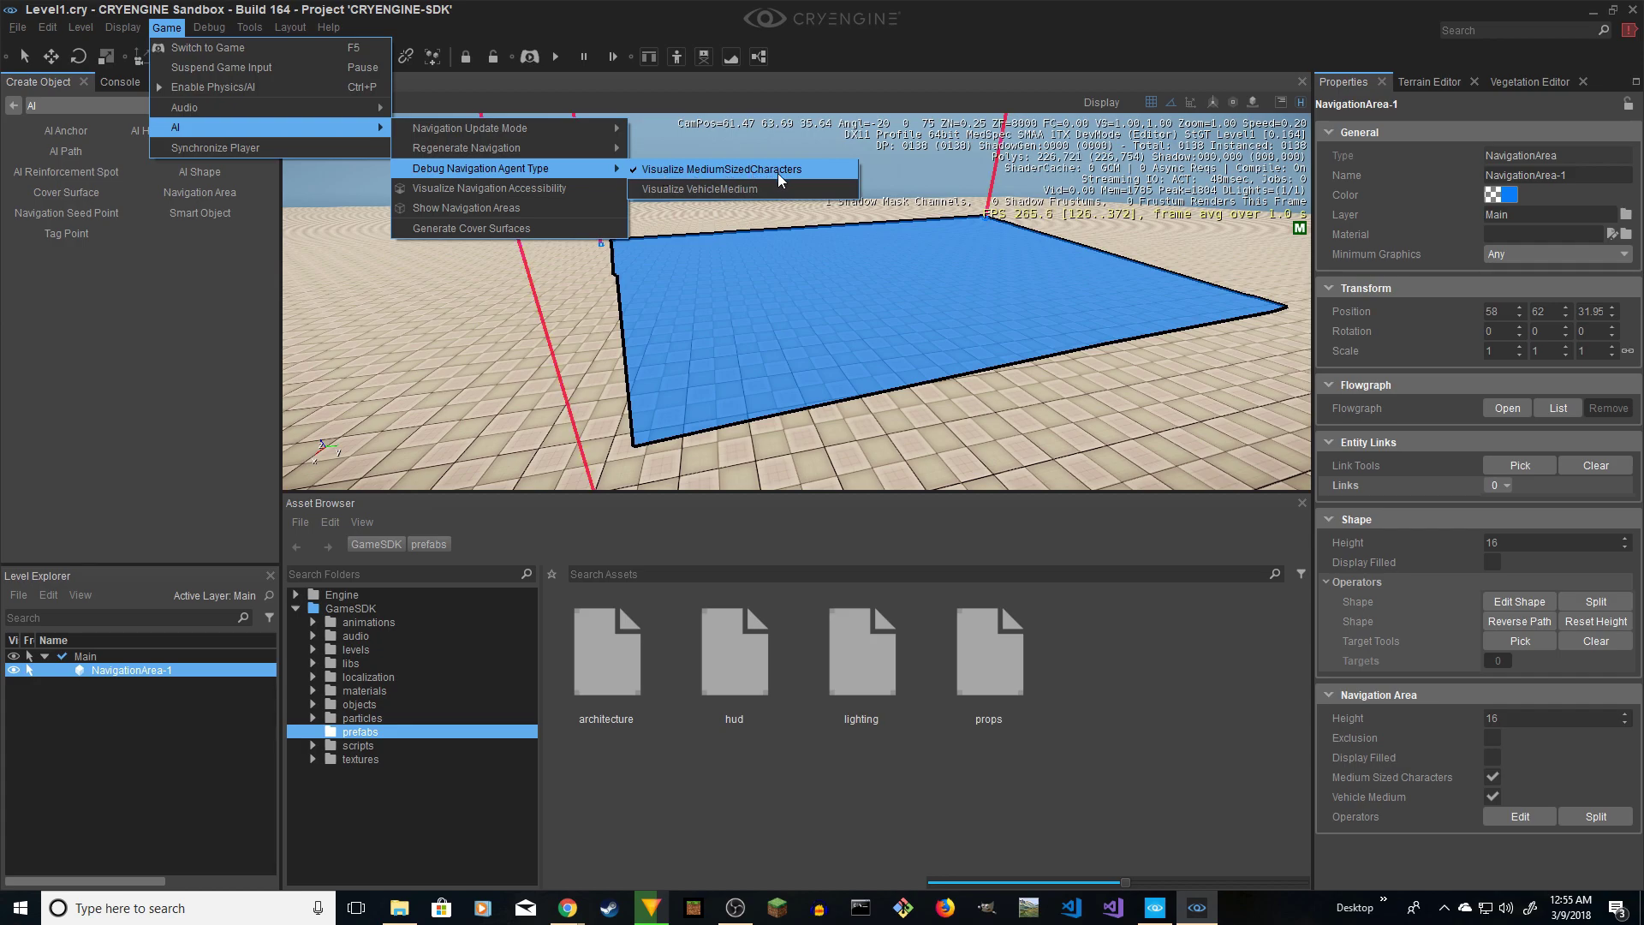
left_click(788, 295)
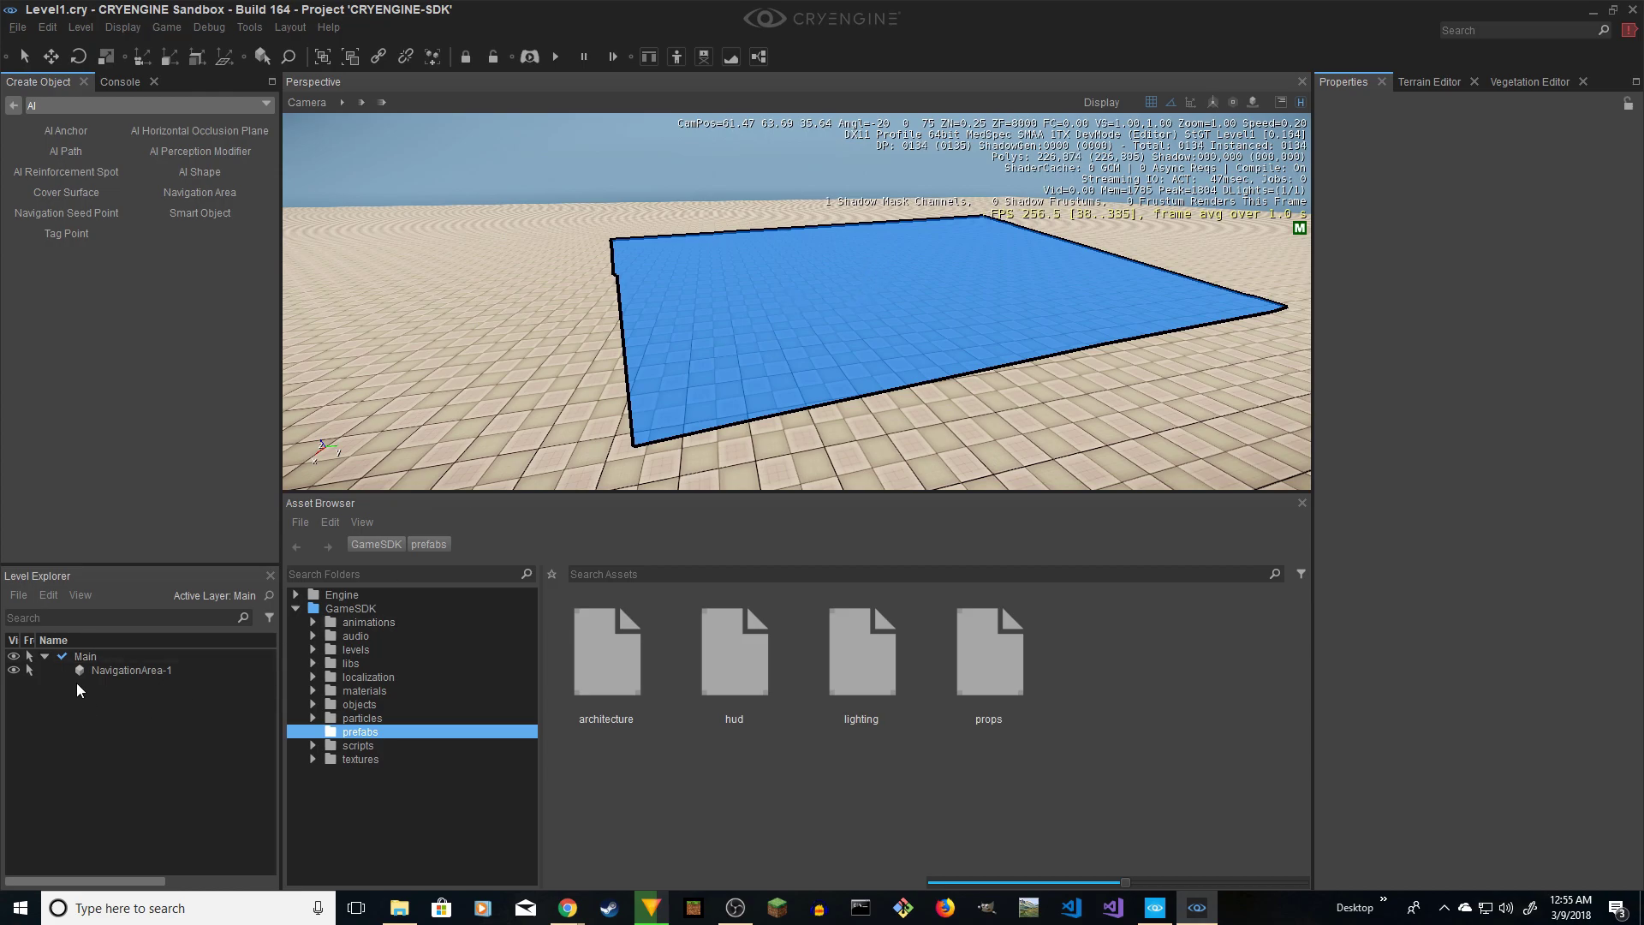
left_click(118, 668)
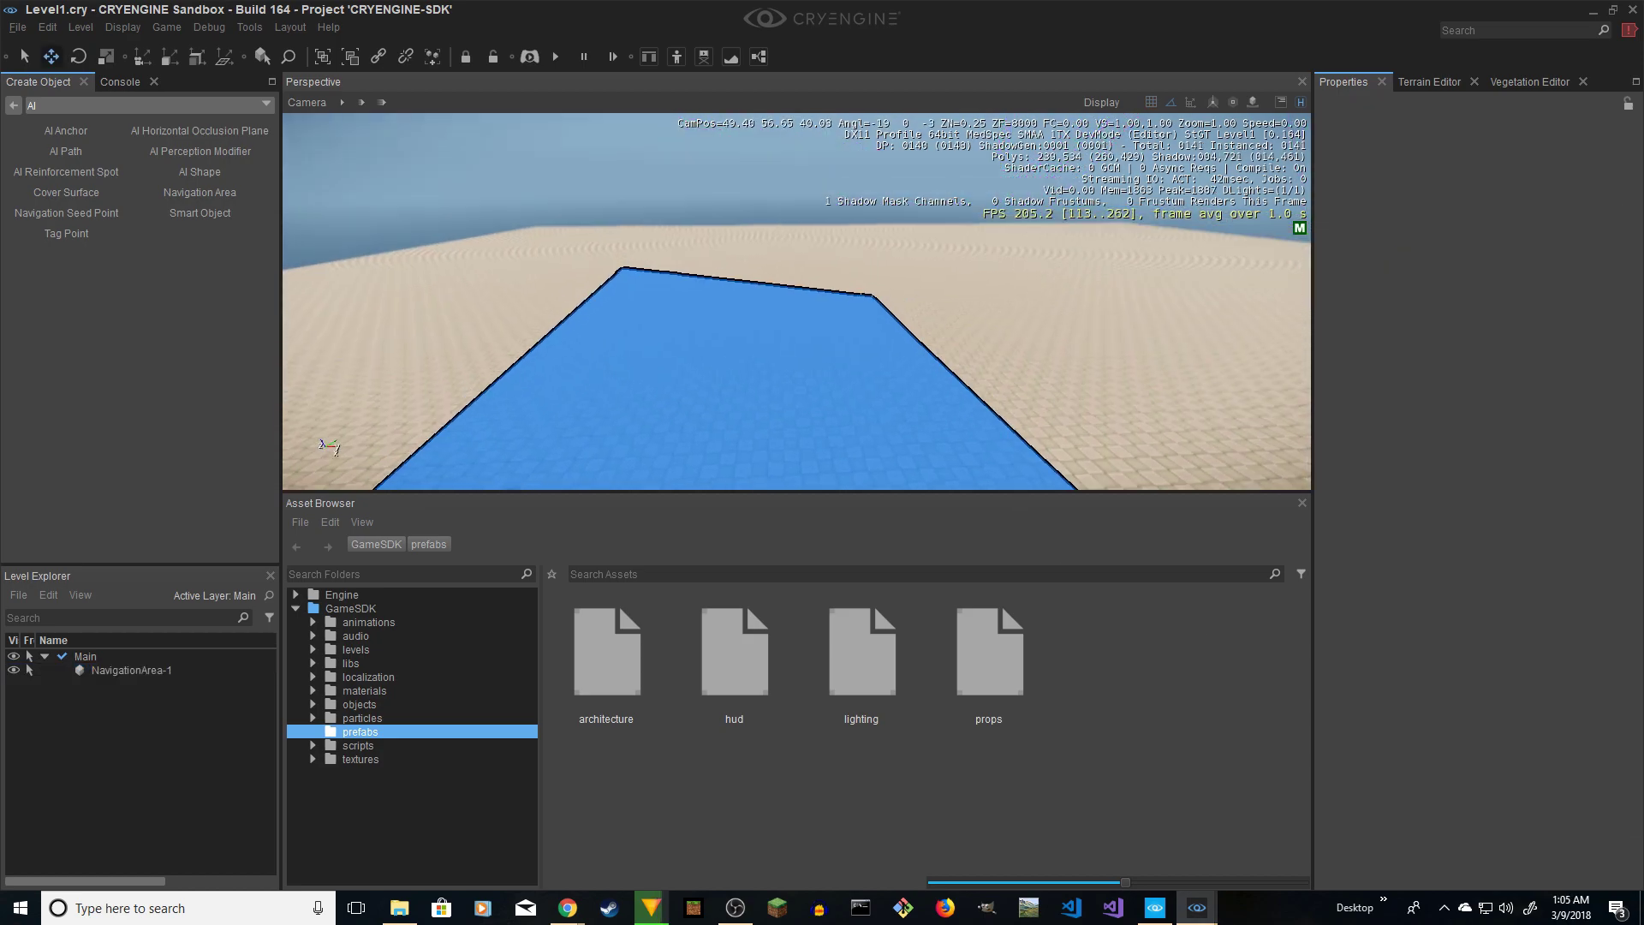
- Create a Designer box, 1 x 1 x 1, on the ground inside the navigation area
key("w")
mouse_move(538, 205)
right_mouse_down()
mouse_move(537, 154)
mouse_move(538, 238)
right_mouse_up()
key("s")
left_click(13, 105)
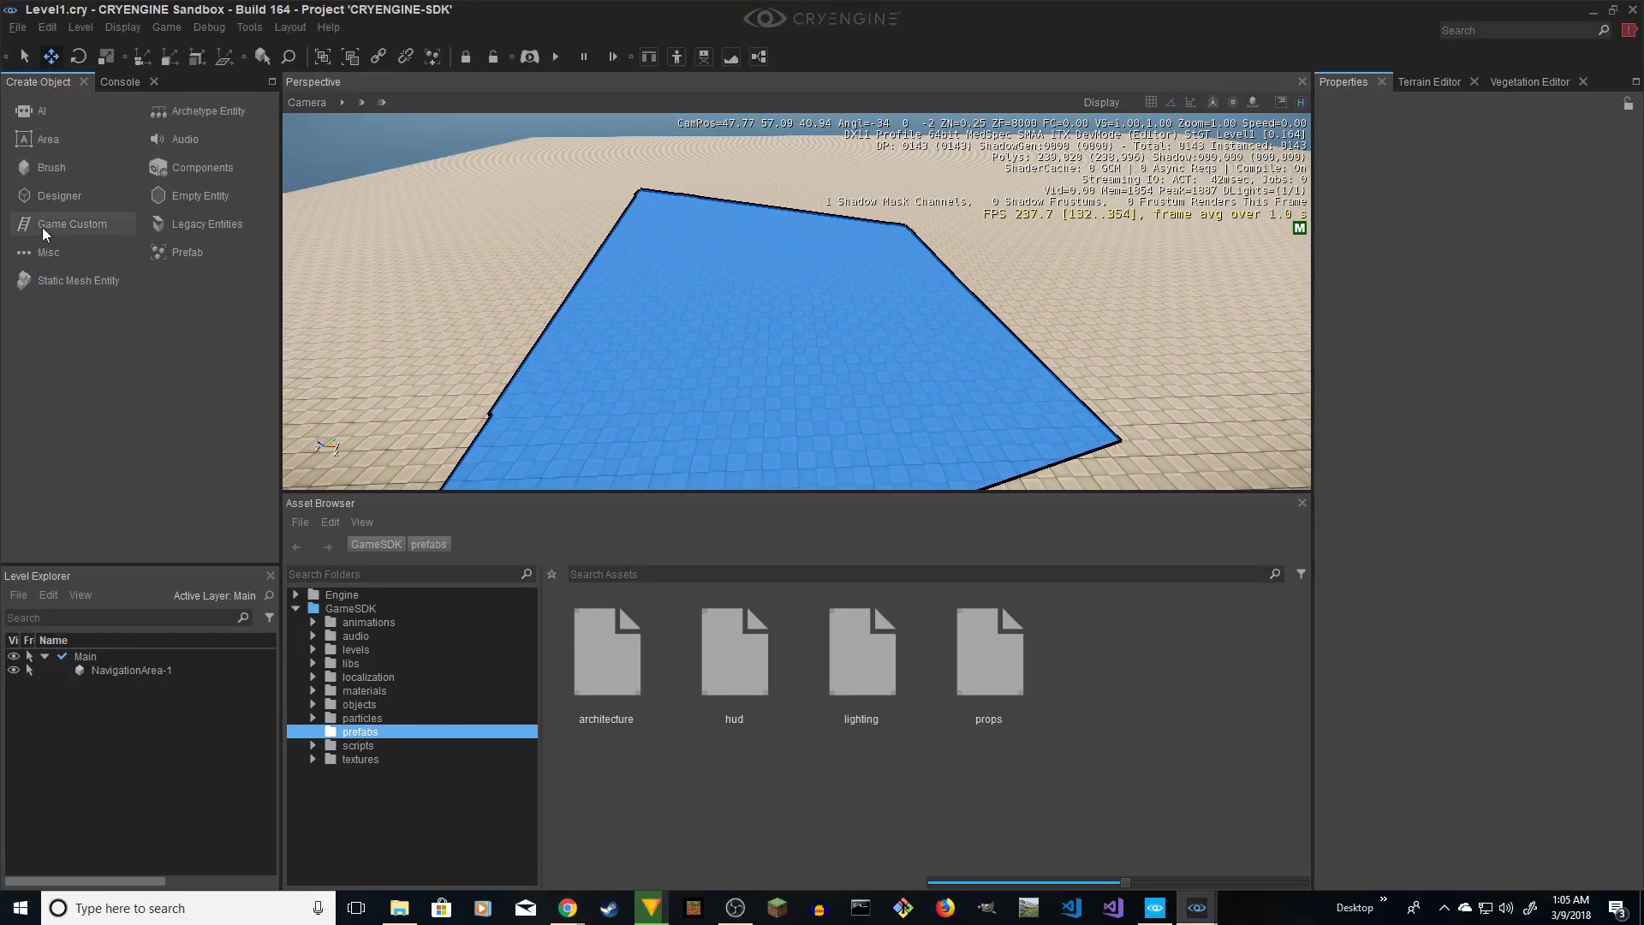
left_click(53, 196)
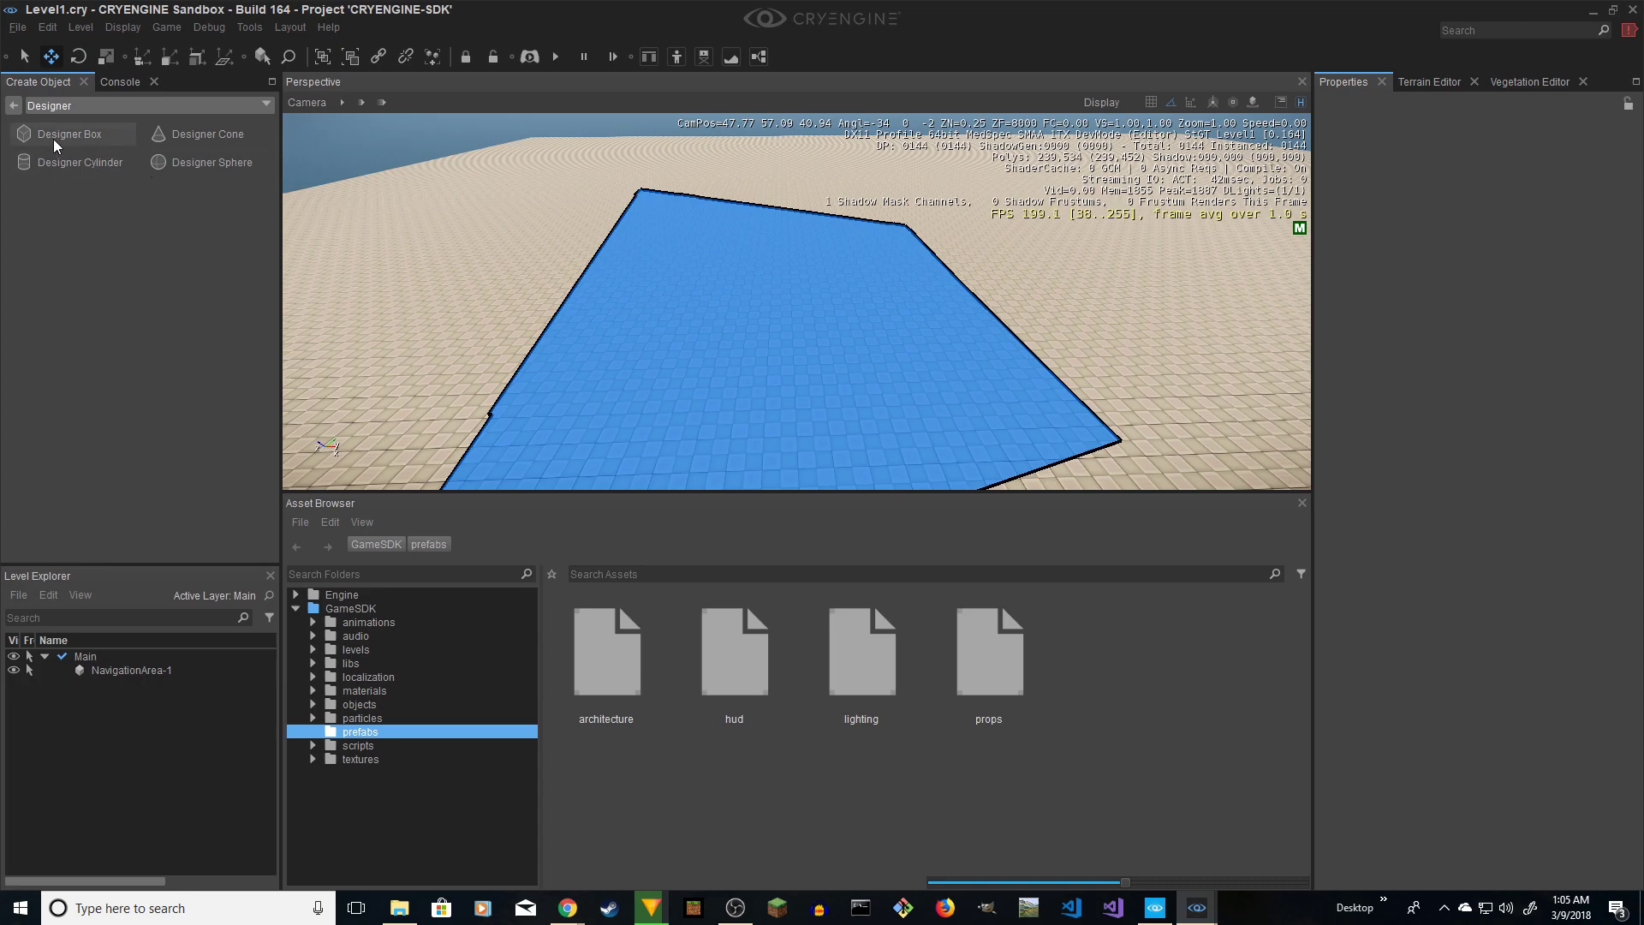
right_click_drag(775, 327, 810, 313)
key("w")
key("a")
key("w")
right_click_drag(950, 338, 871, 331)
left_click_drag(871, 331, 843, 334)
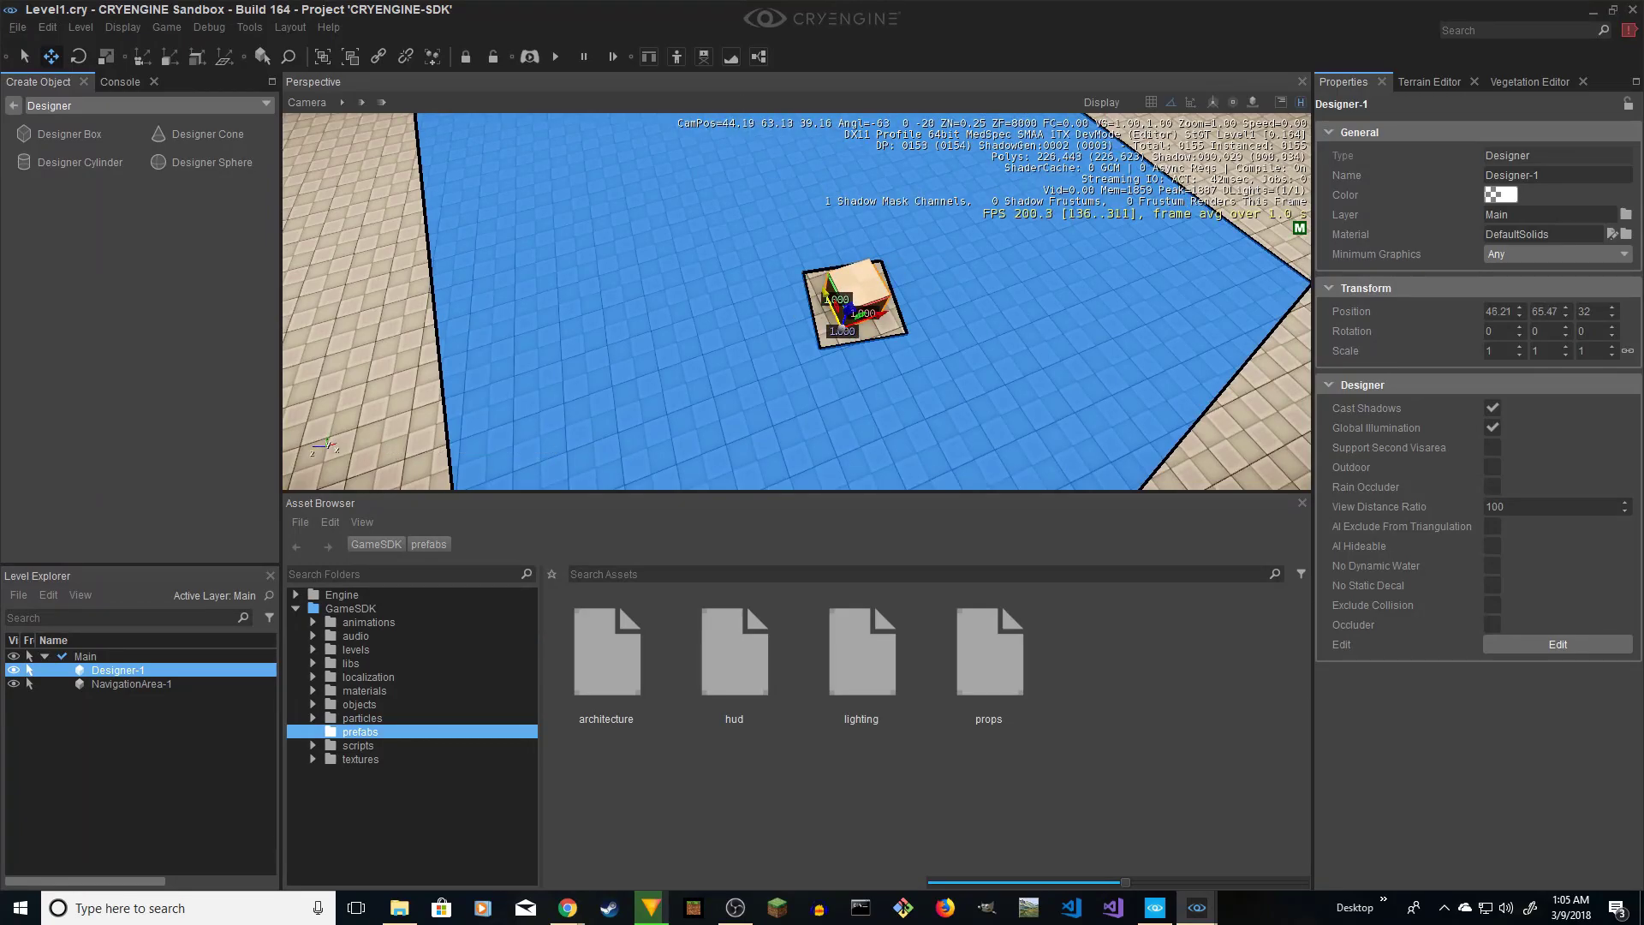
- Scale the Designer box to about 3.82 in X, 2.64 in Y and 1.88 in Z
right_click_drag(844, 330, 948, 353)
key("3")
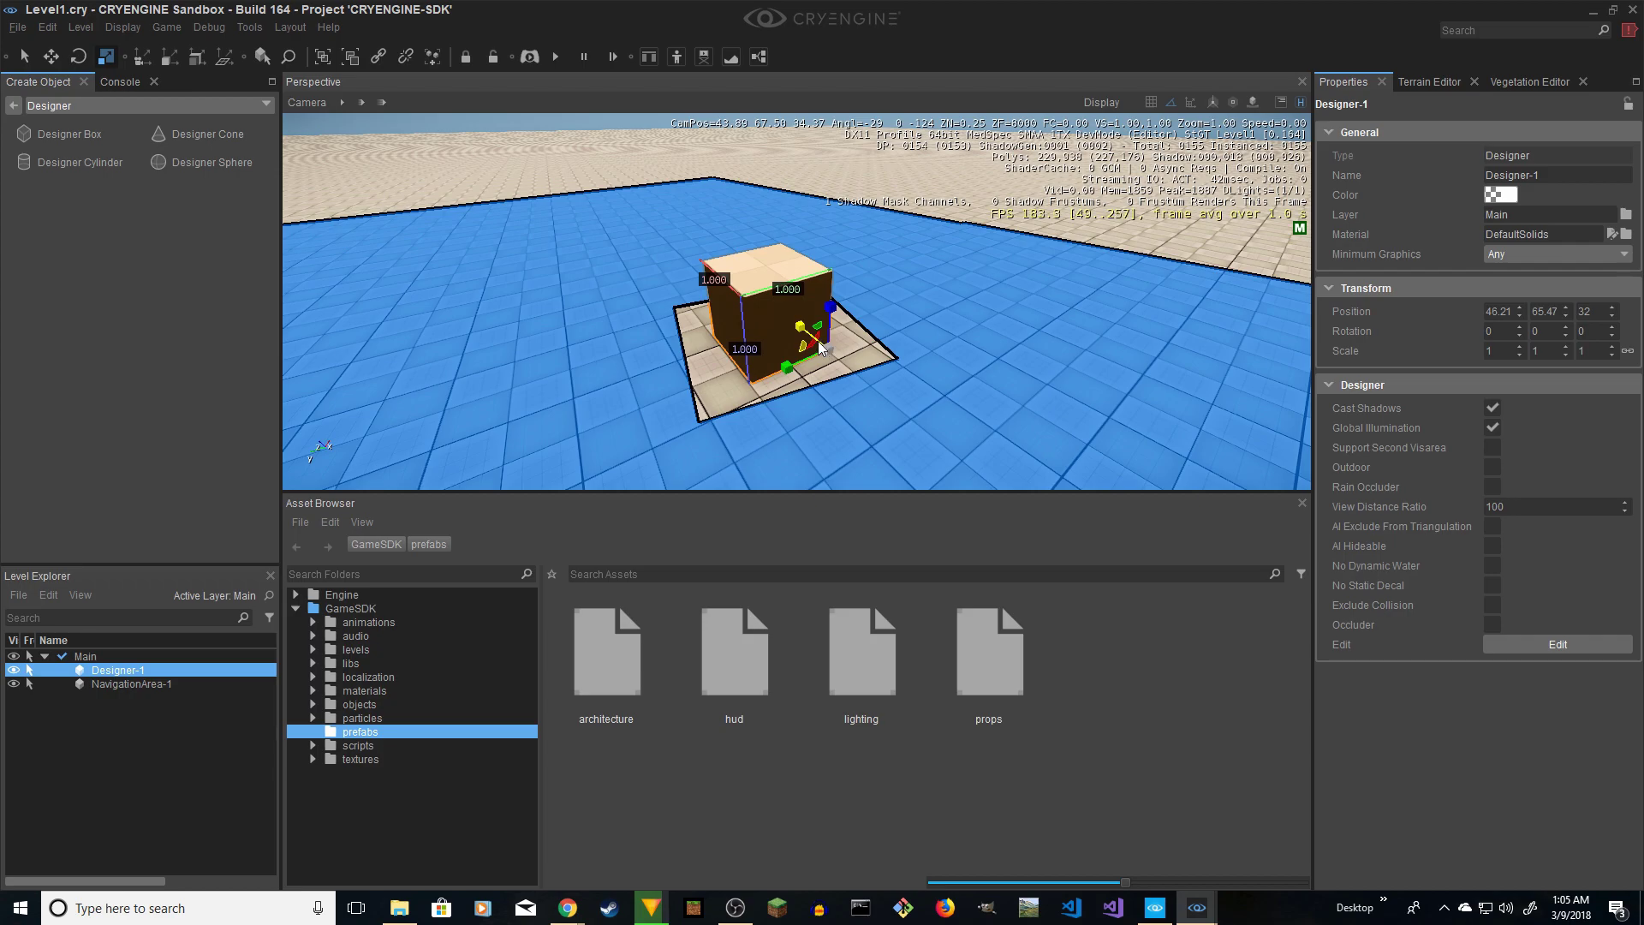
left_click_drag(834, 352, 770, 314)
left_click_drag(789, 371, 748, 367)
mouse_move(747, 367)
right_mouse_down()
mouse_move(822, 214)
mouse_move(650, 325)
mouse_move(428, 330)
mouse_move(548, 385)
mouse_move(752, 368)
right_mouse_up()
key("a")
key("d")
key("s")
key("d")
key("a")
key("s")
key("a")
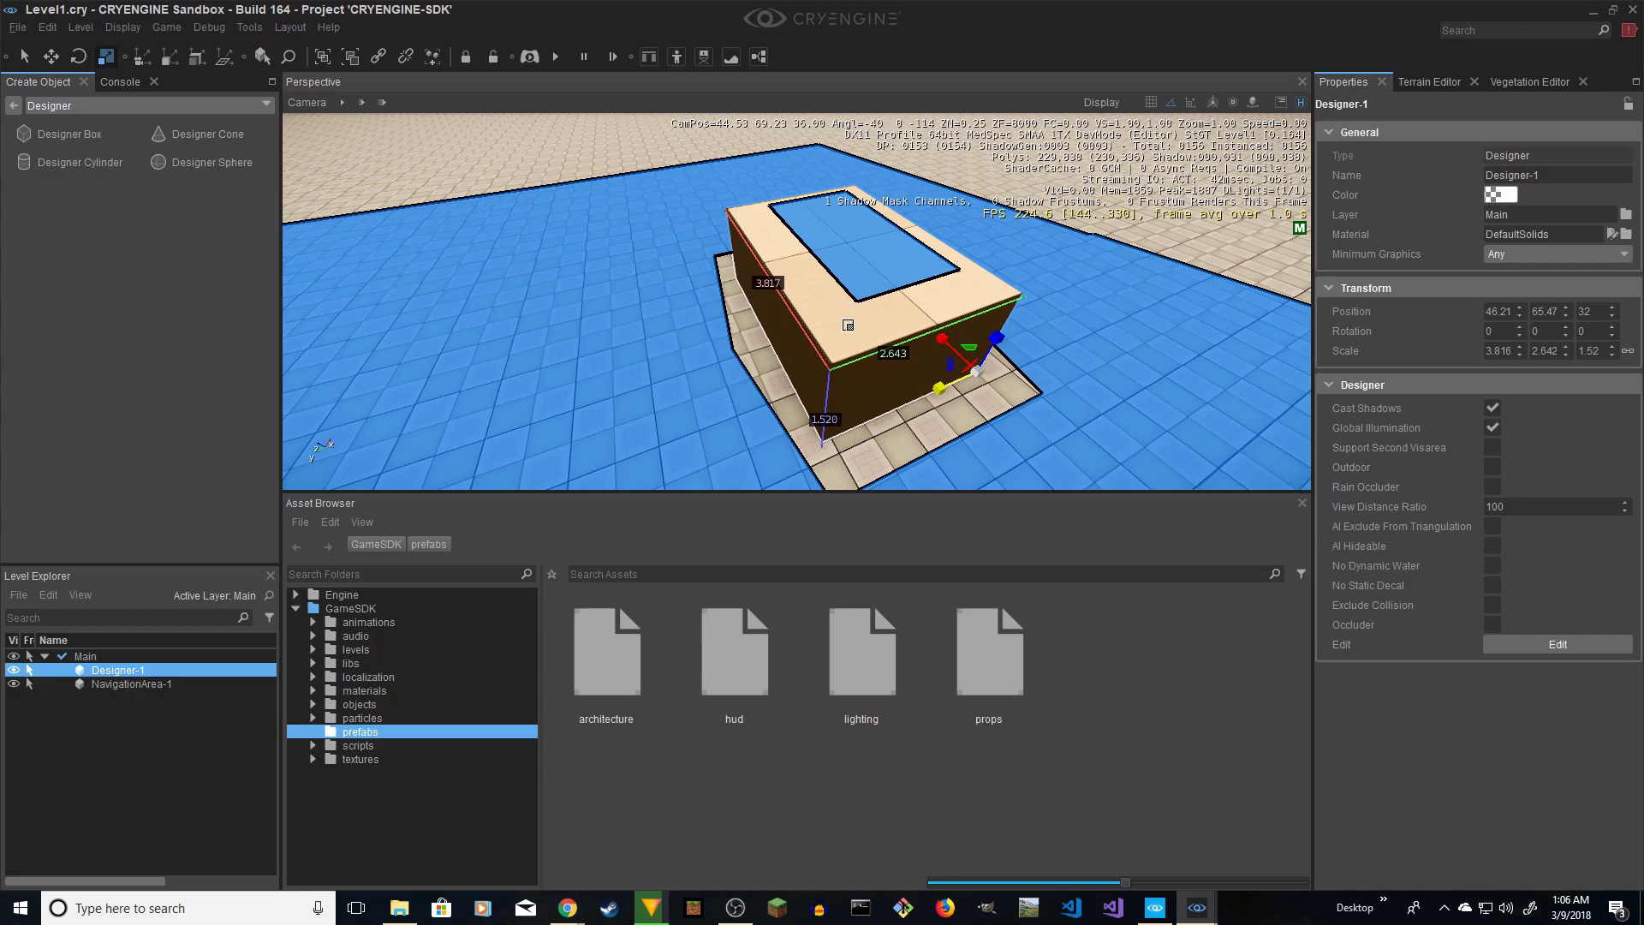
right_click_drag(848, 325, 917, 333)
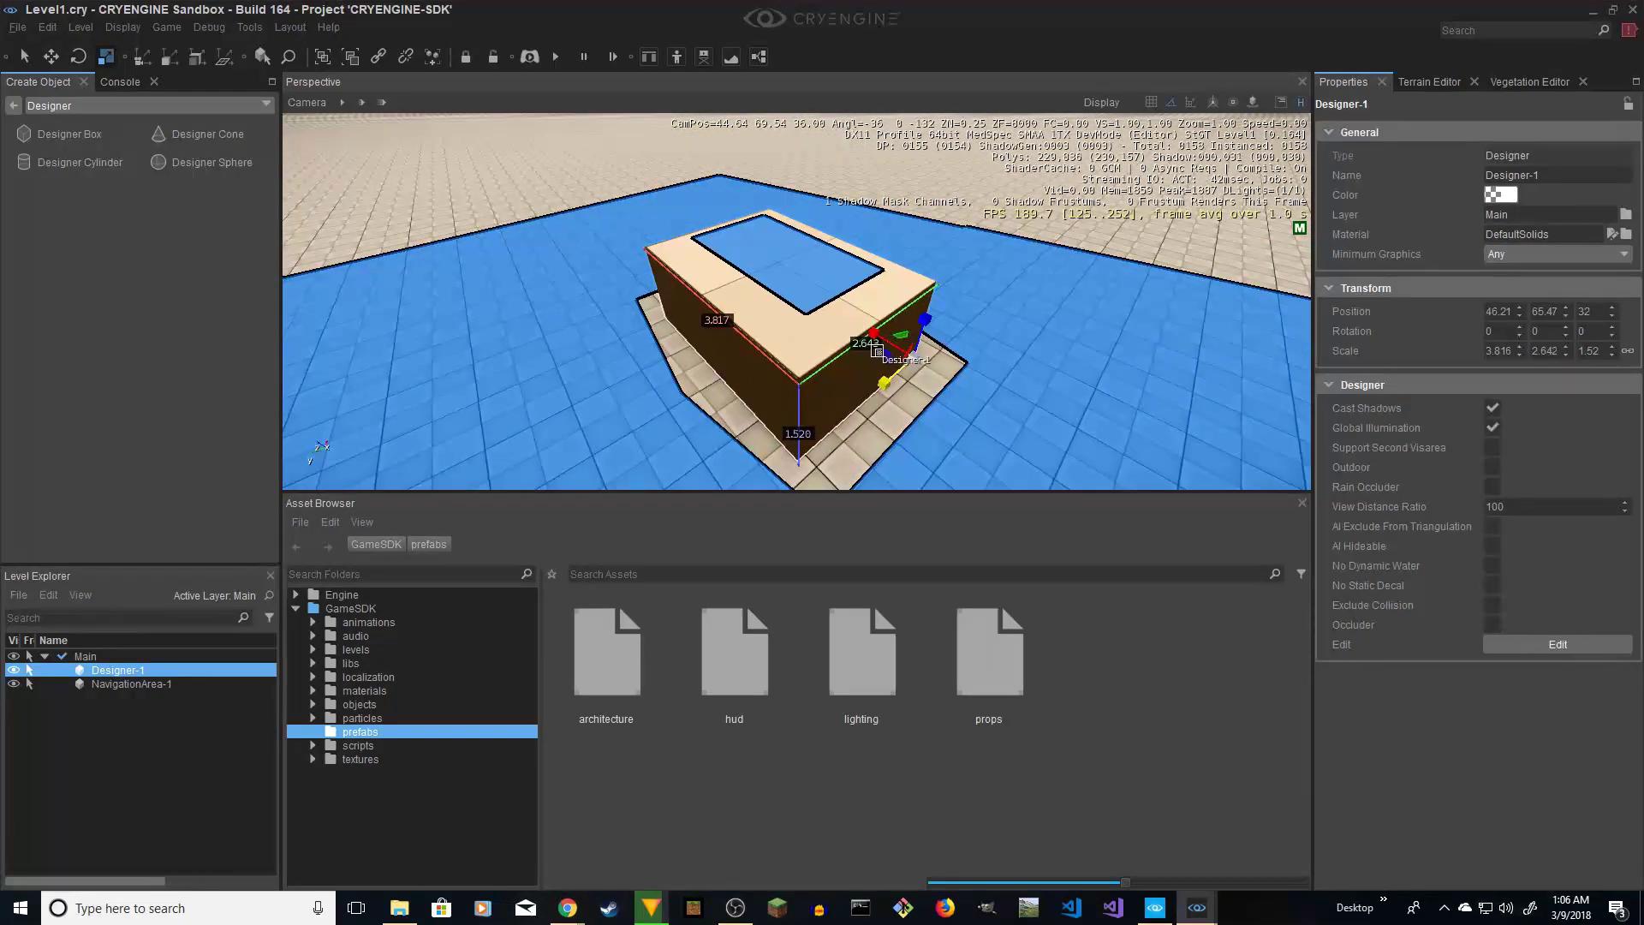
left_click_drag(922, 332, 925, 321)
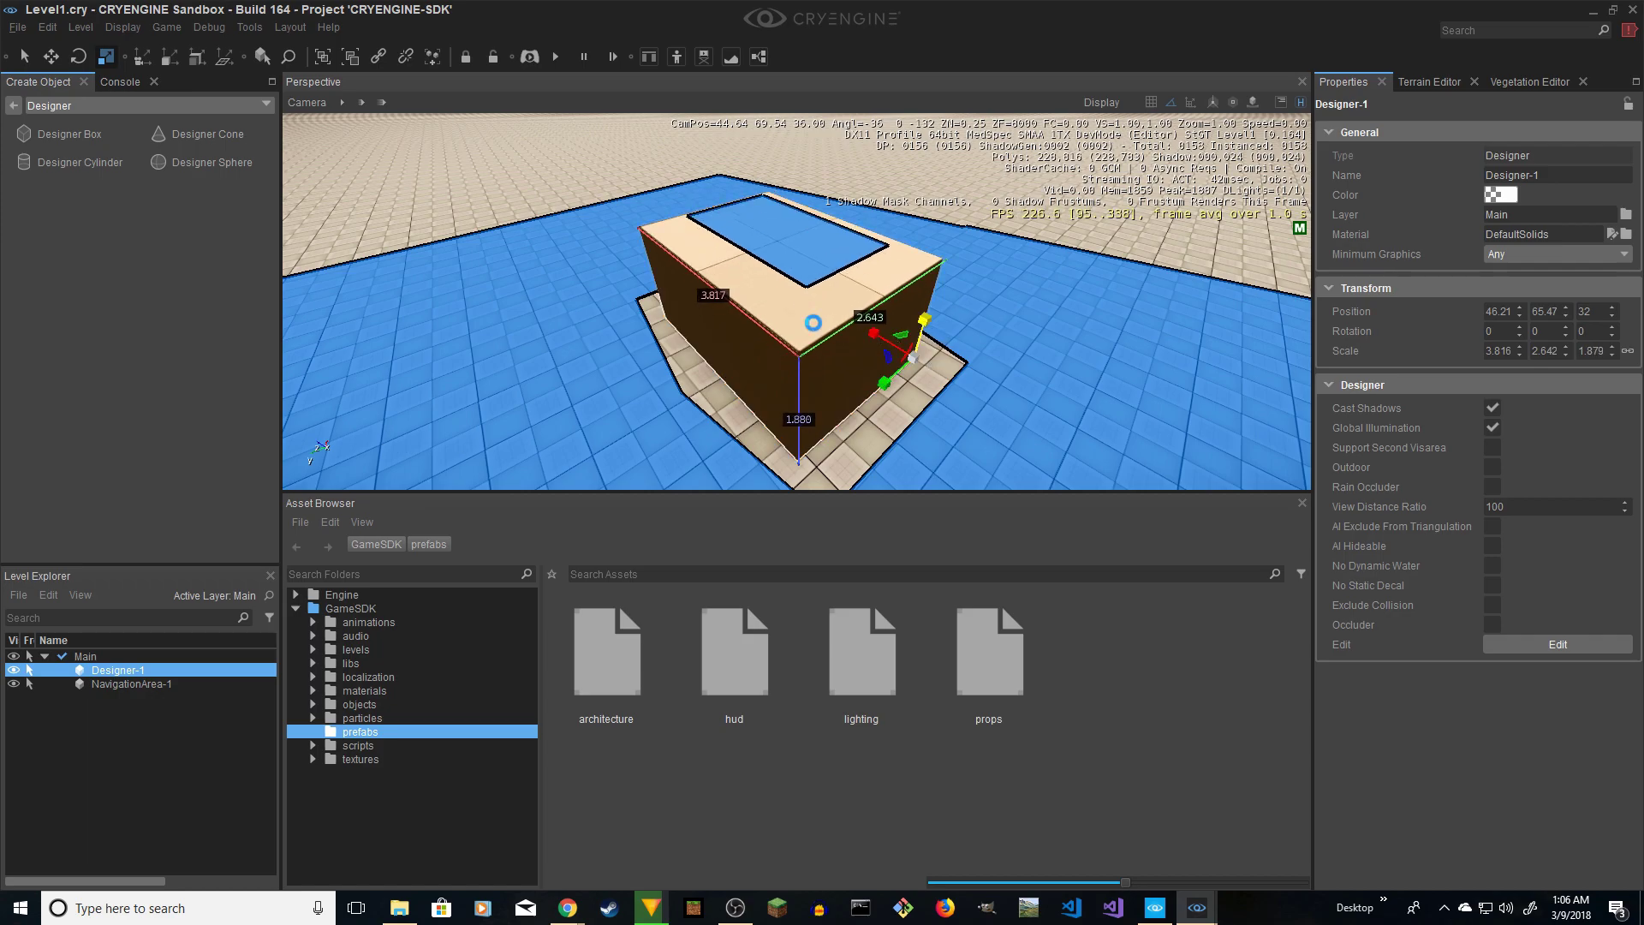
- Duplicate the scaled box and place the copy on the ground beside the original, at about Y 72.2
key("ctrl+d")
scroll(692, 340, "down", 4)
left_click(691, 341)
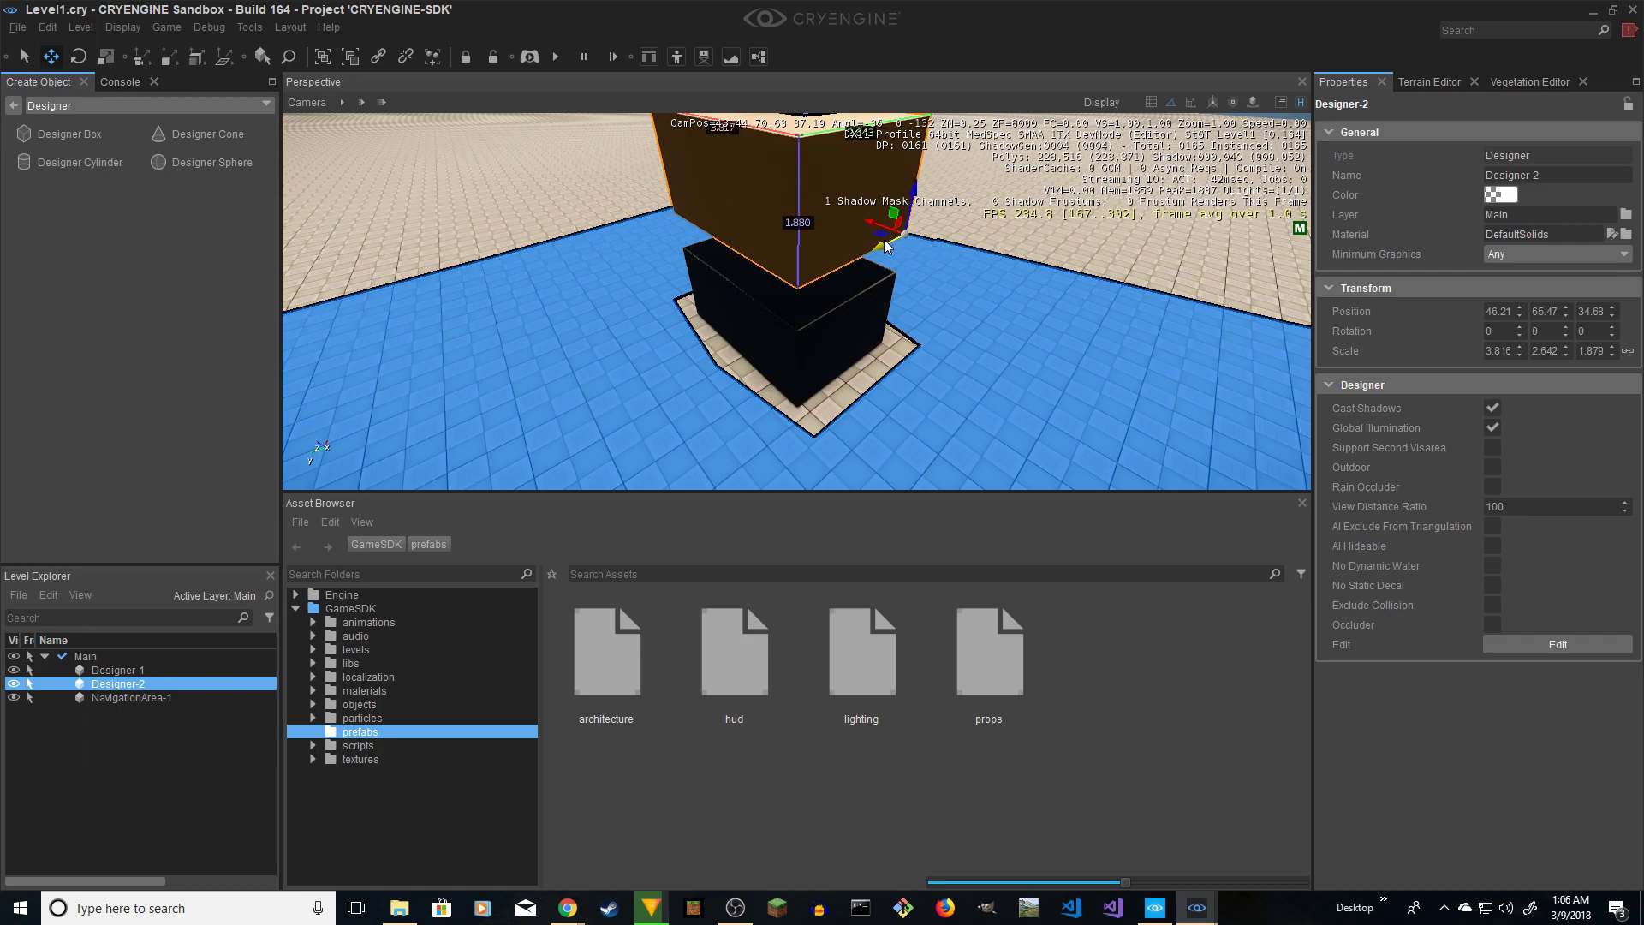
left_click_drag(886, 247, 464, 401)
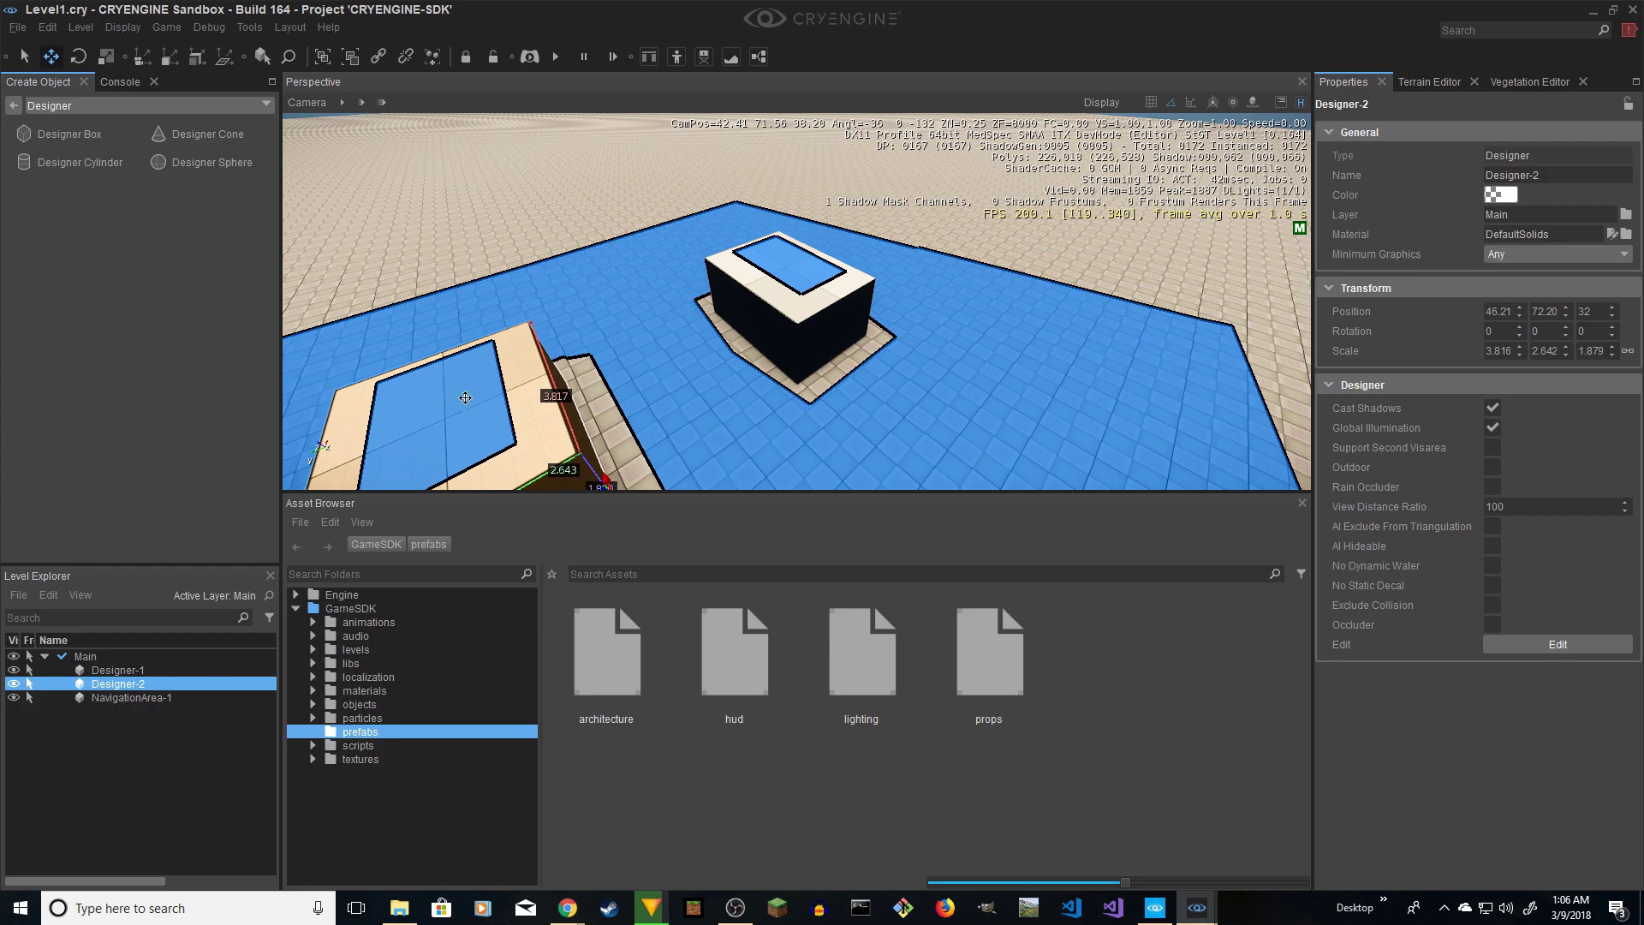
- Lower the navigation area vertically to a Z position of about 31.15
key("d")
right_click_drag(465, 397, 743, 387)
key("d")
key("s")
key("w")
key("a")
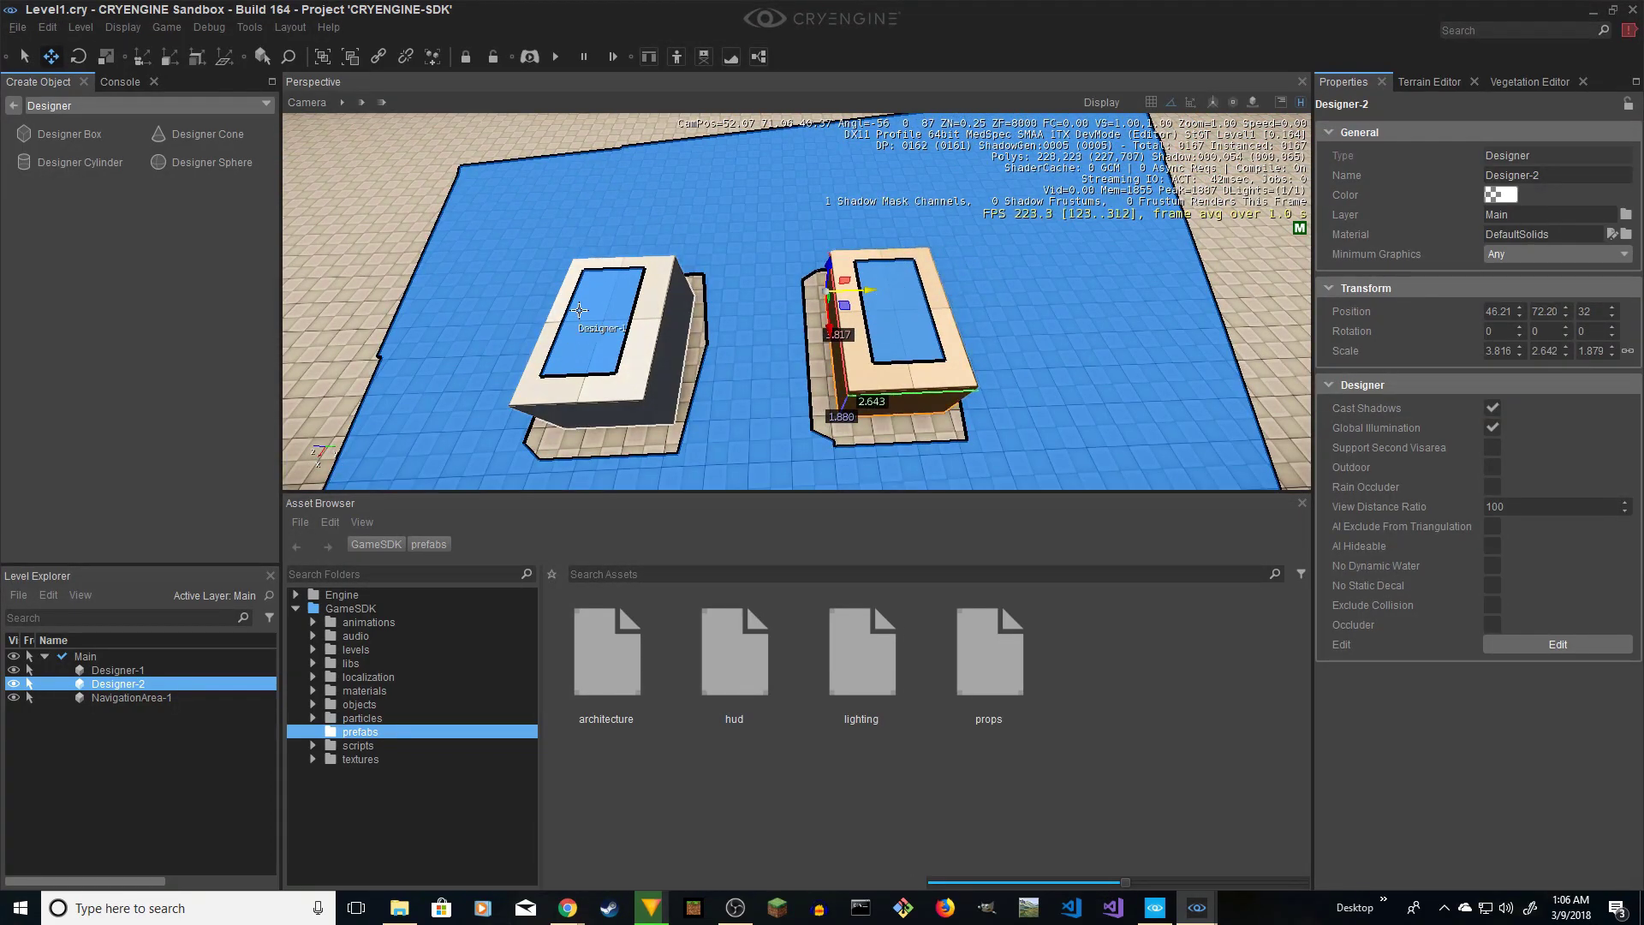
key("s")
right_click_drag(315, 257, 343, 223)
left_click(762, 210)
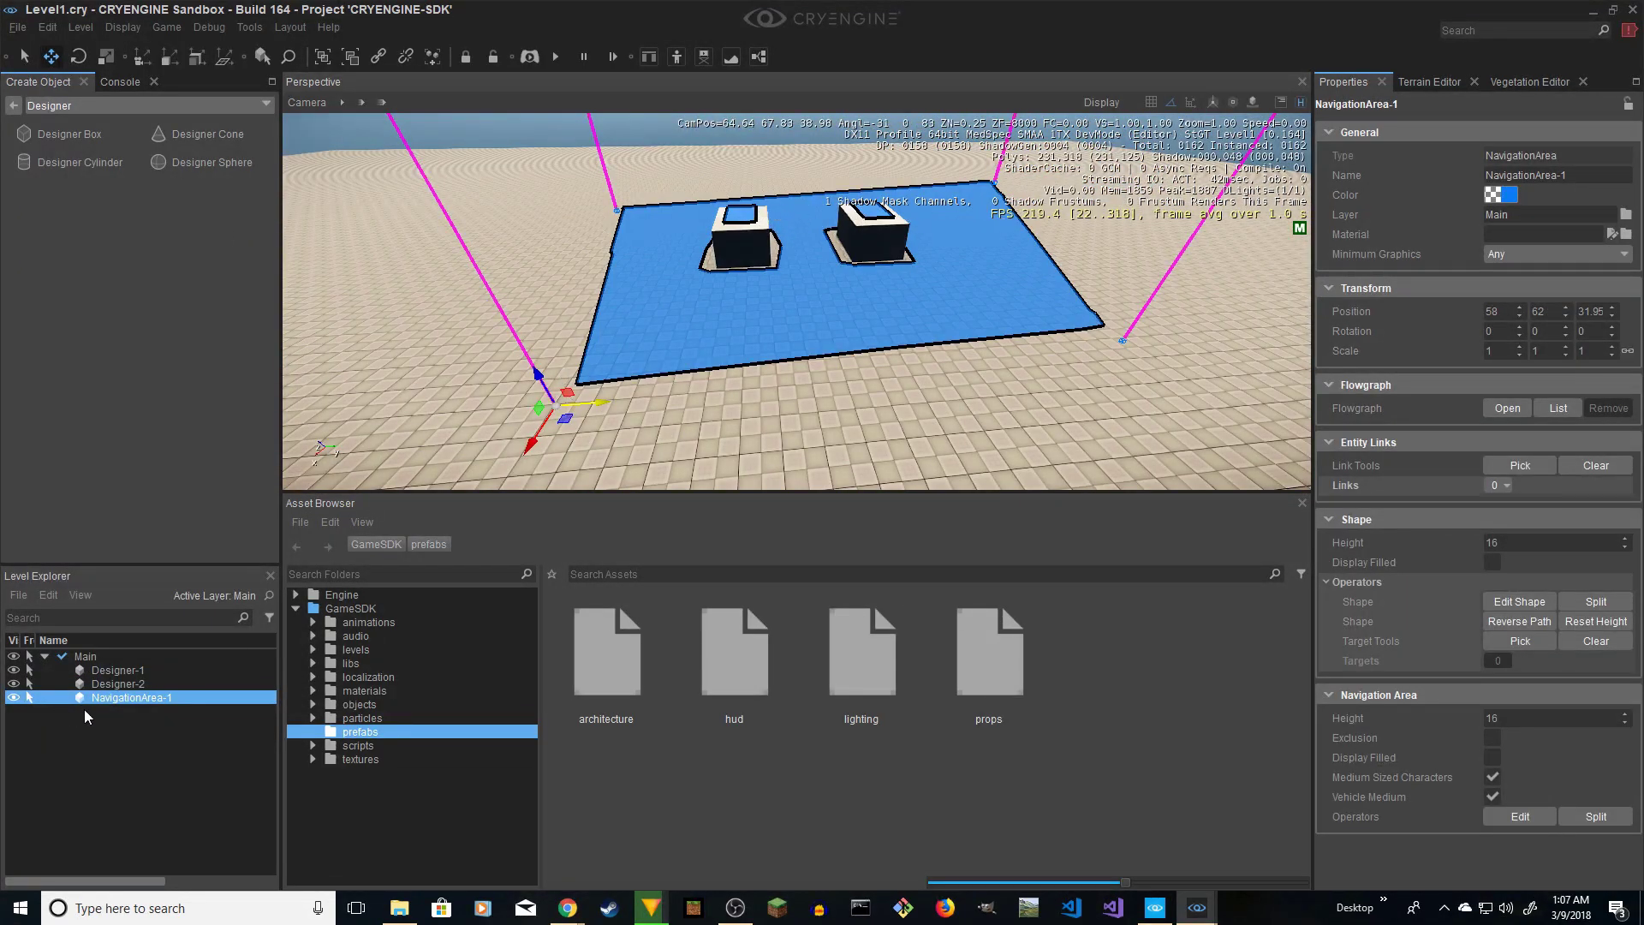
left_click_drag(543, 380, 519, 404)
key("a")
mouse_move(697, 336)
right_mouse_down()
mouse_move(700, 314)
mouse_move(697, 364)
right_mouse_up()
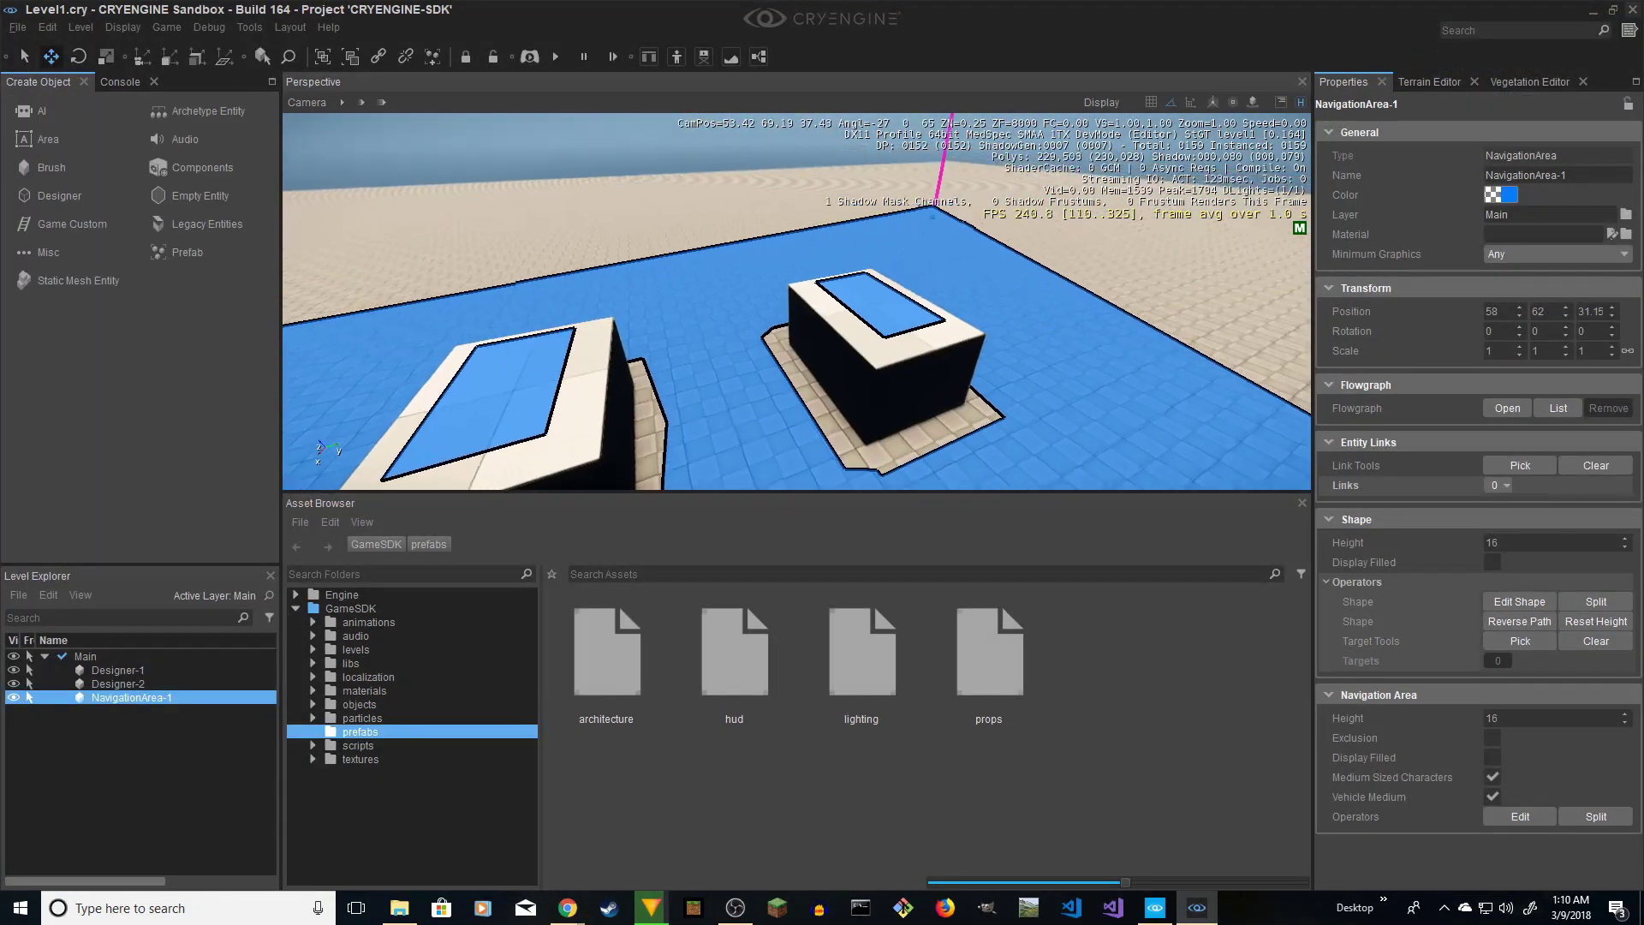
right_click_drag(727, 365, 717, 374)
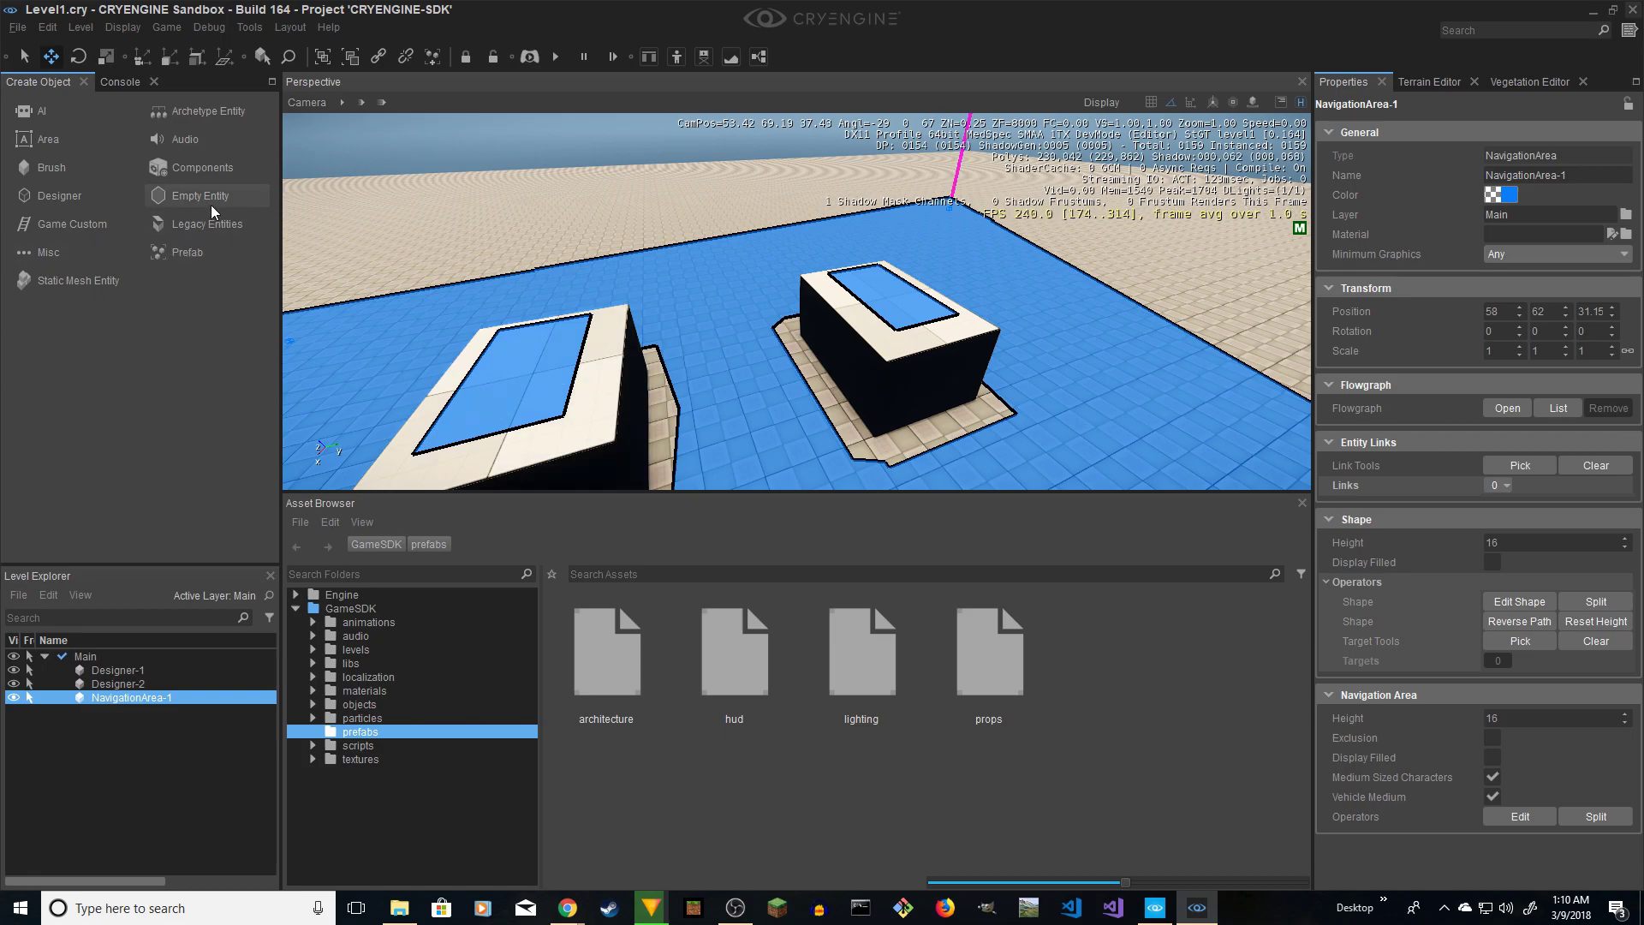
- Place an AI Smart Object on the ground between the two boxes, at about X 48.03, Y 71.04, Z 32
left_click(39, 107)
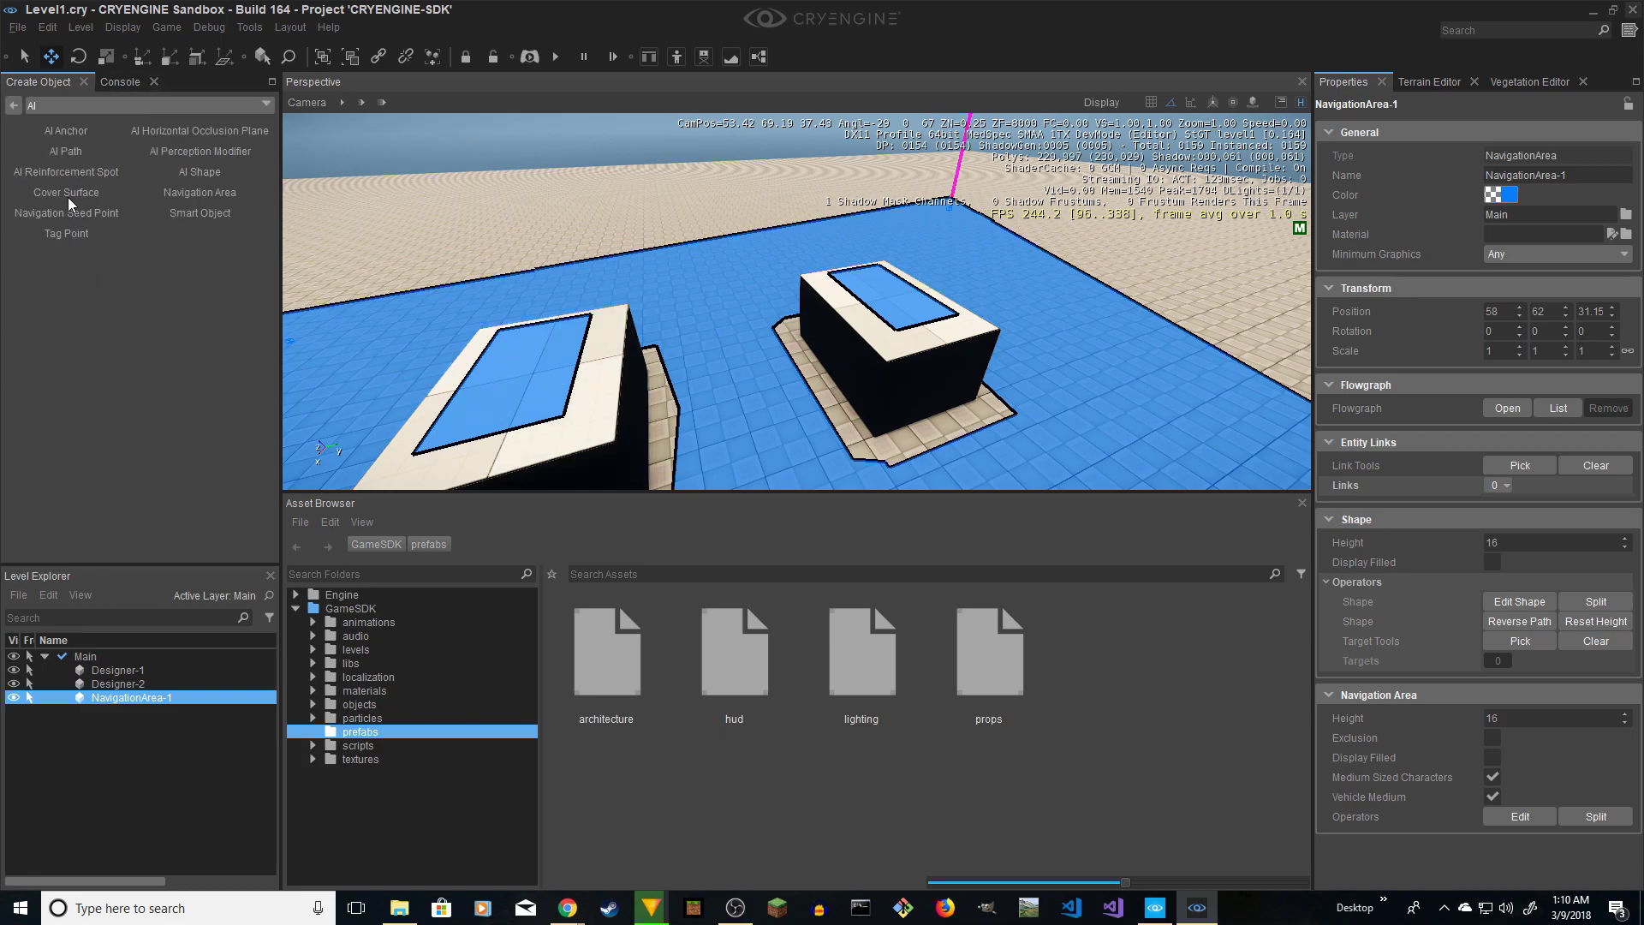
left_click(198, 212)
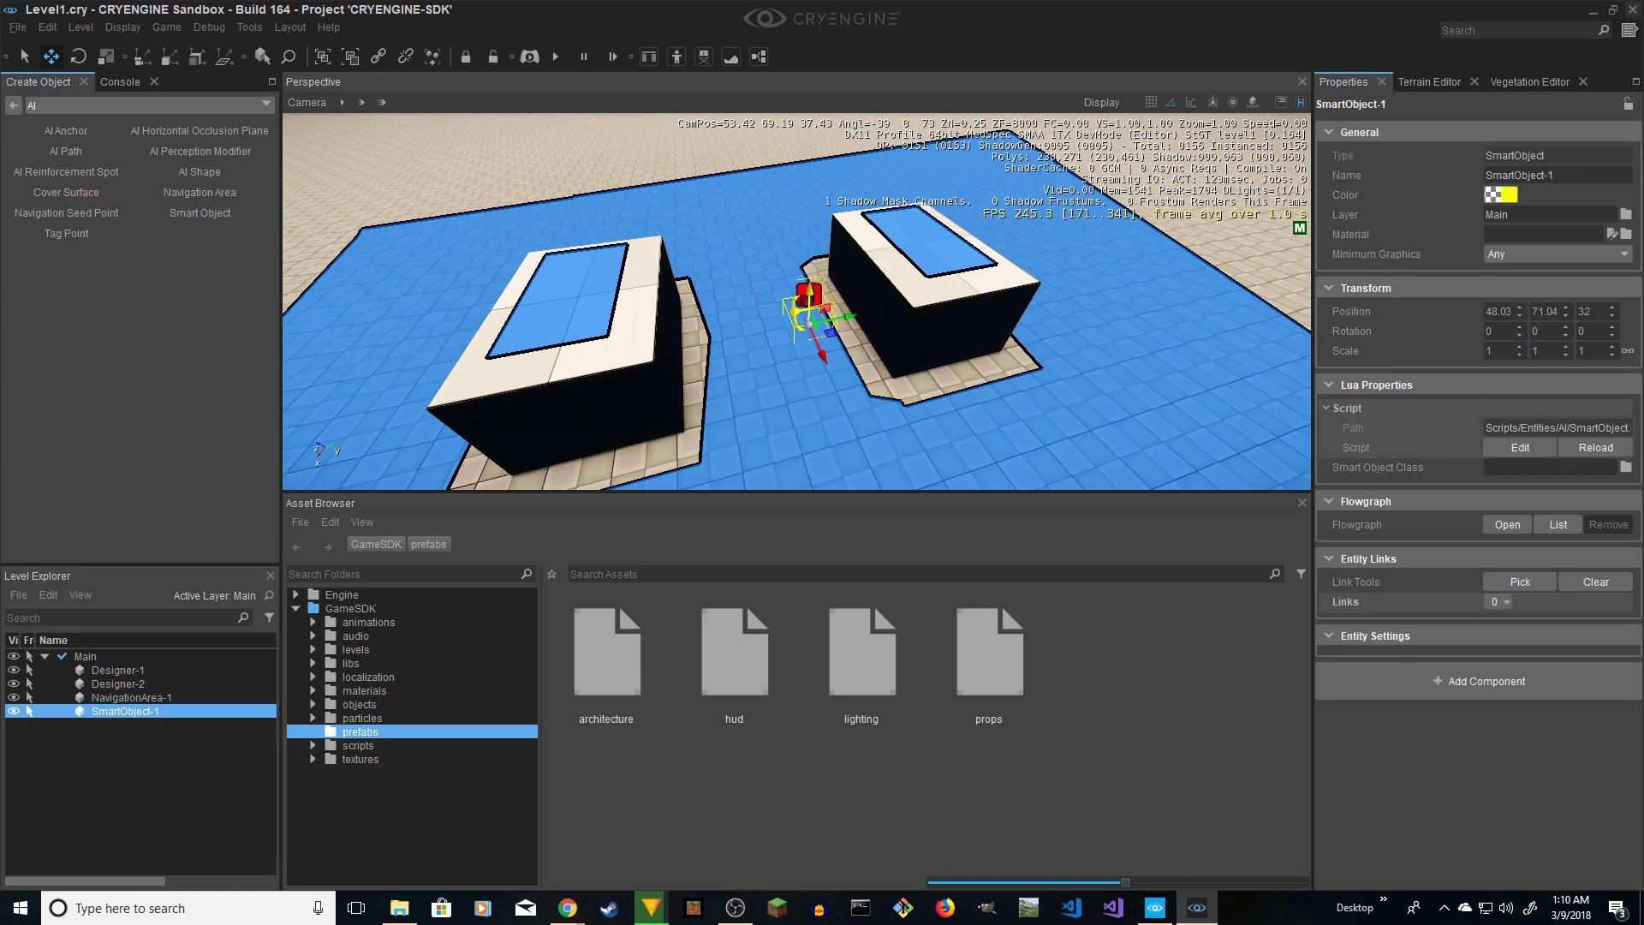
scroll(796, 301, "up", 7)
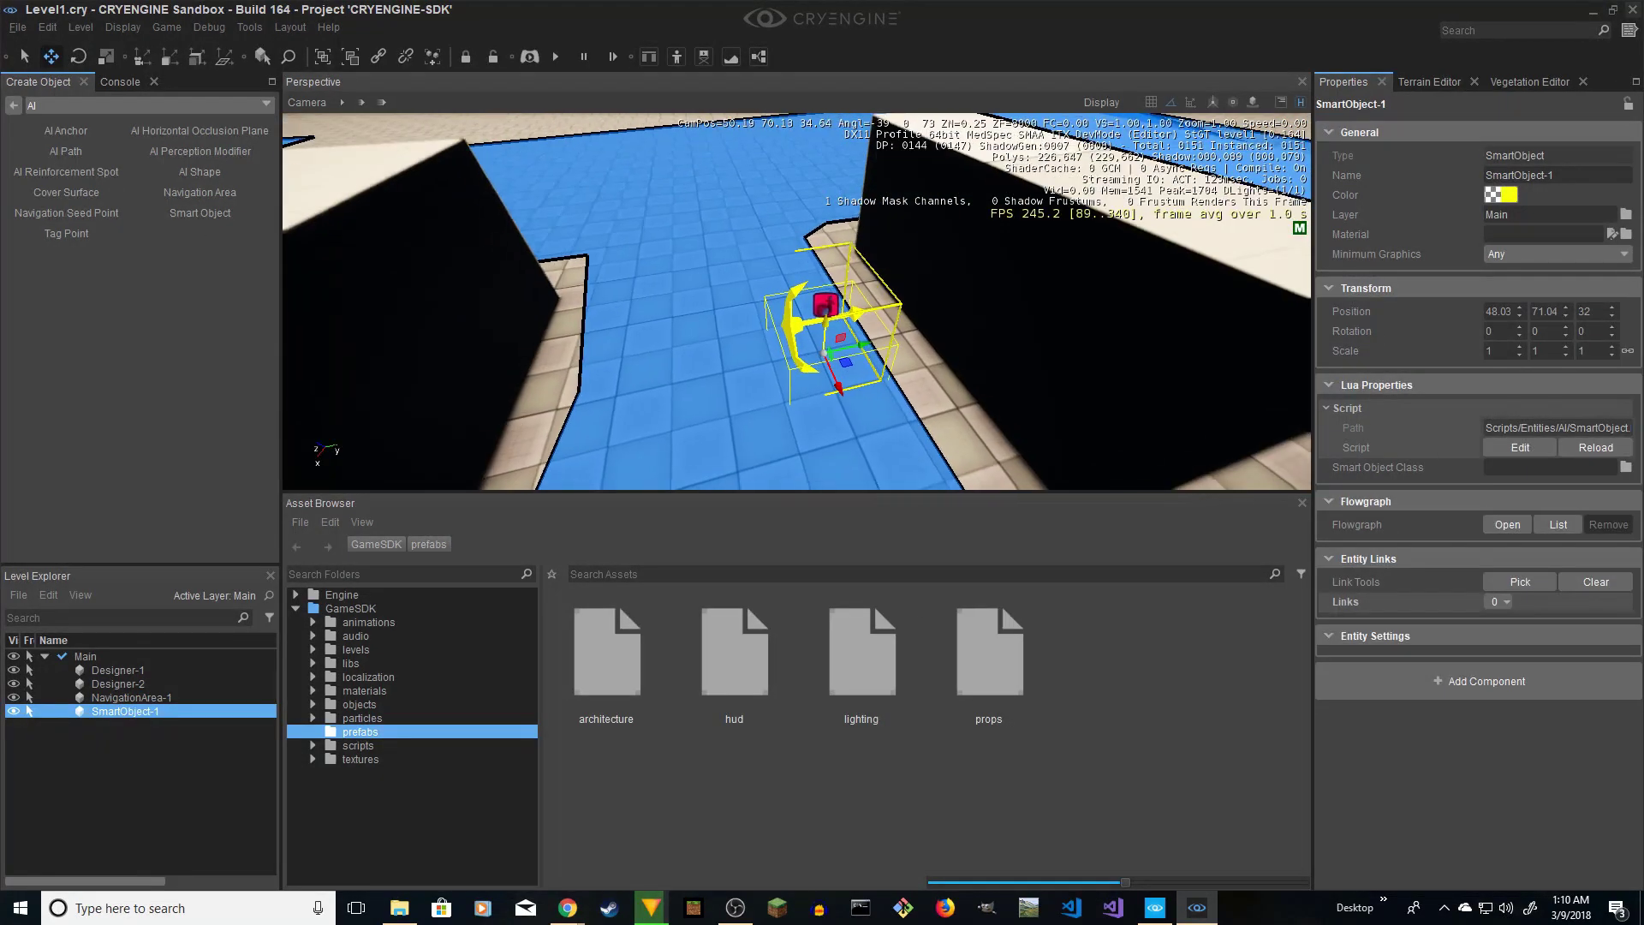
key("s")
right_click_drag(769, 421, 762, 404)
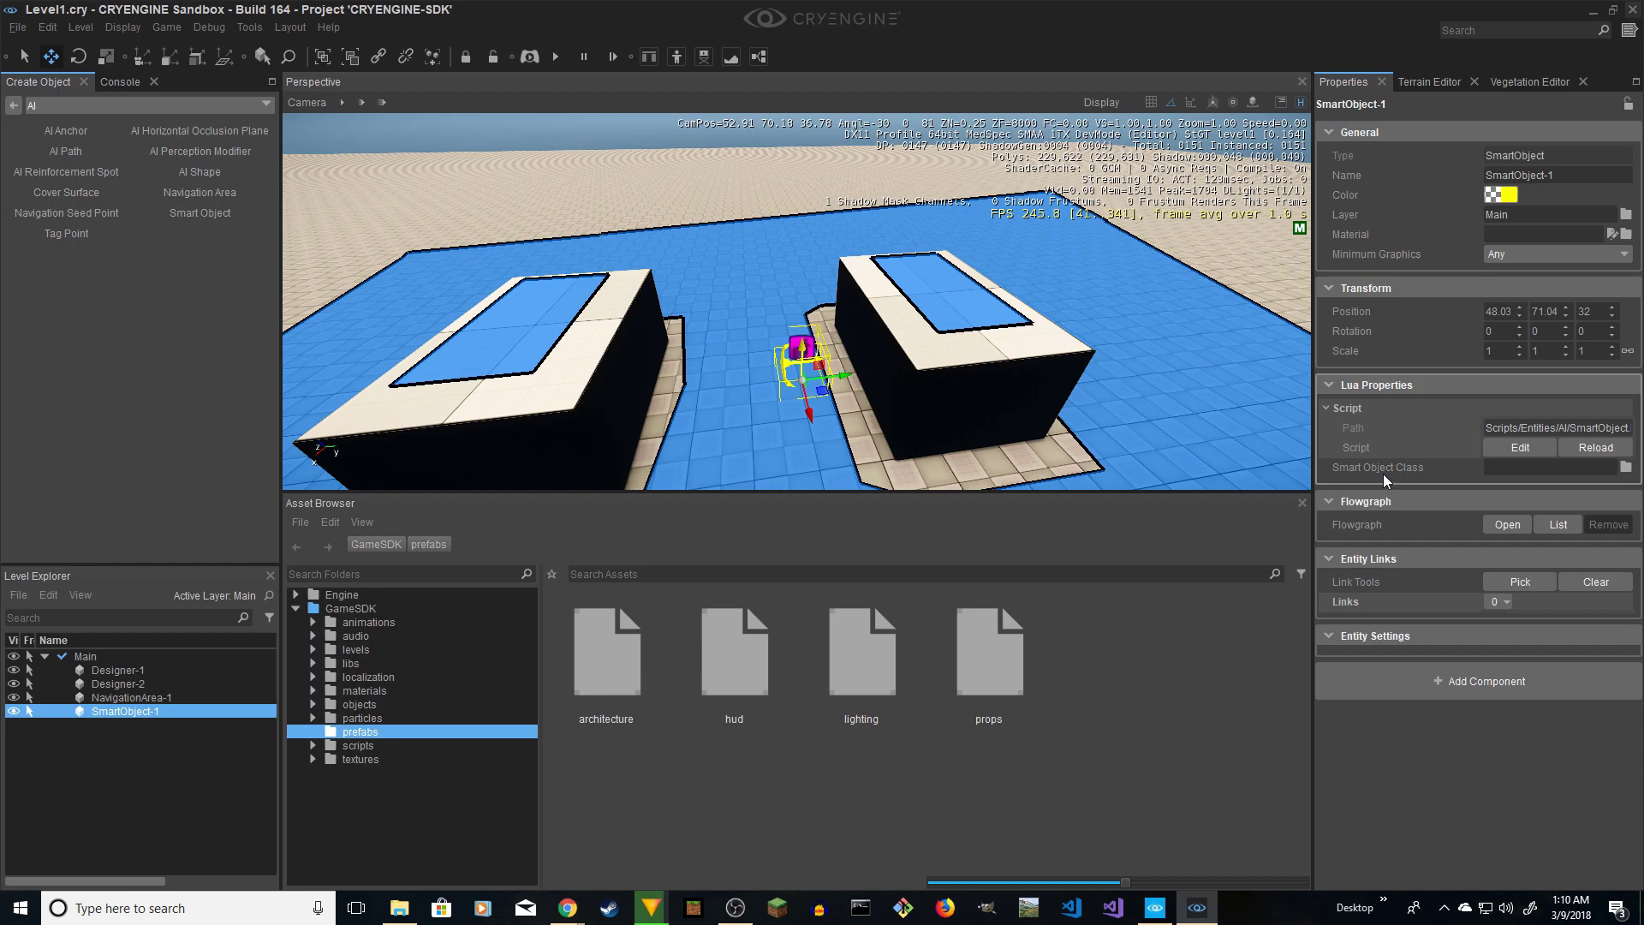
- Assign the jump_v300 class from the Navigation_Human group to the smart object
left_click(1626, 467)
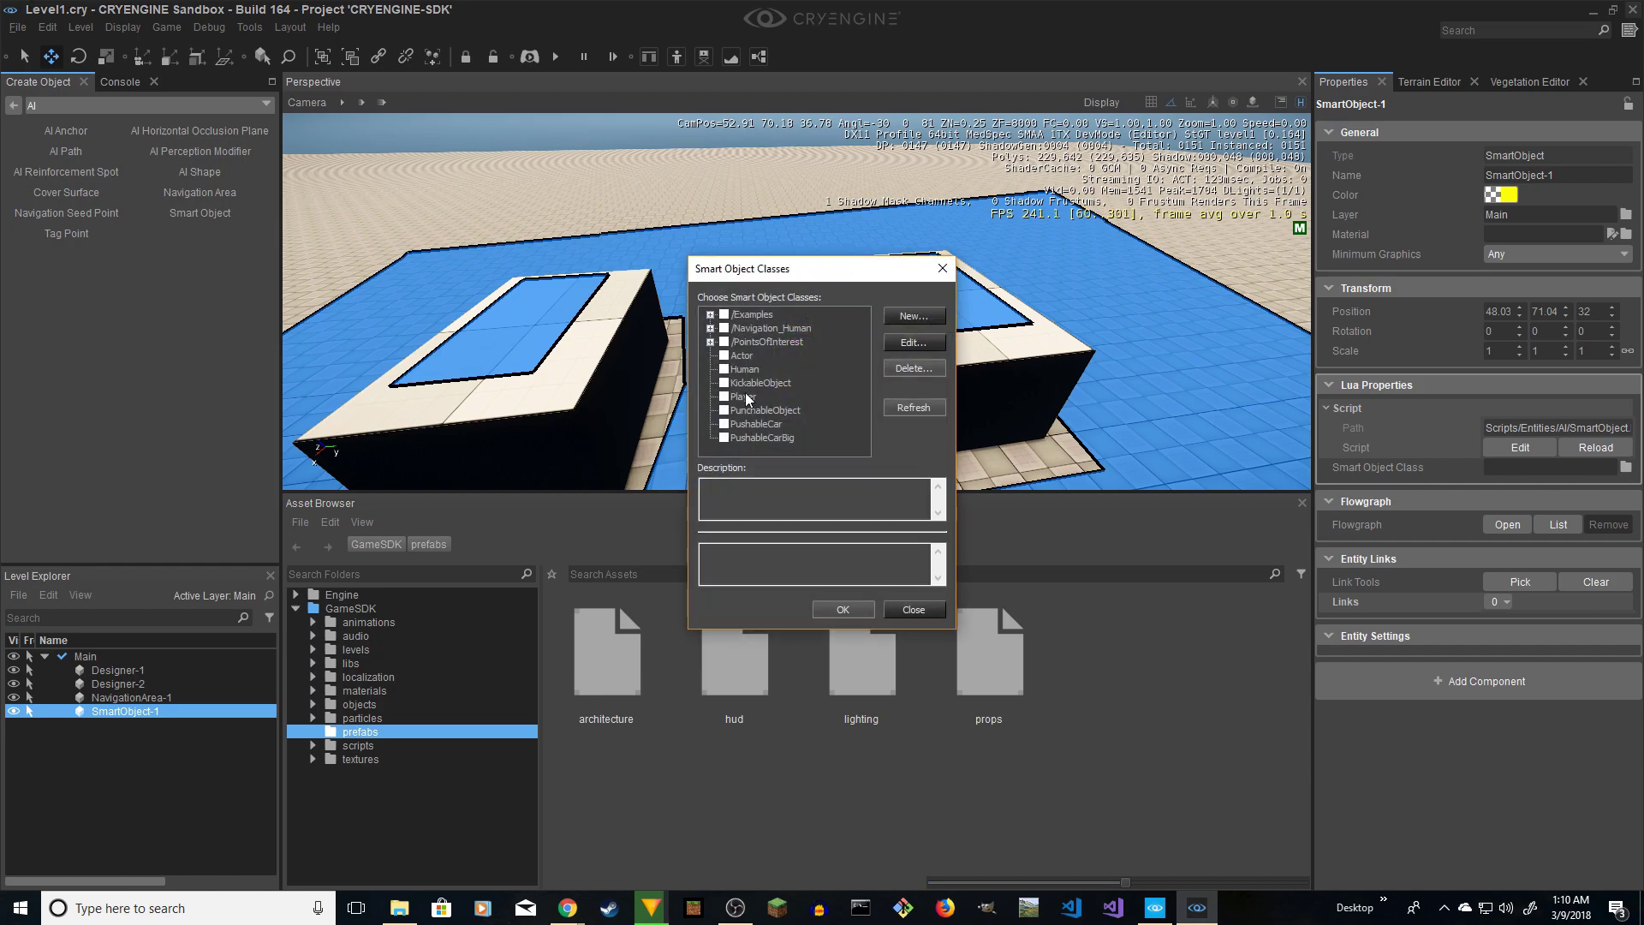
left_click(710, 328)
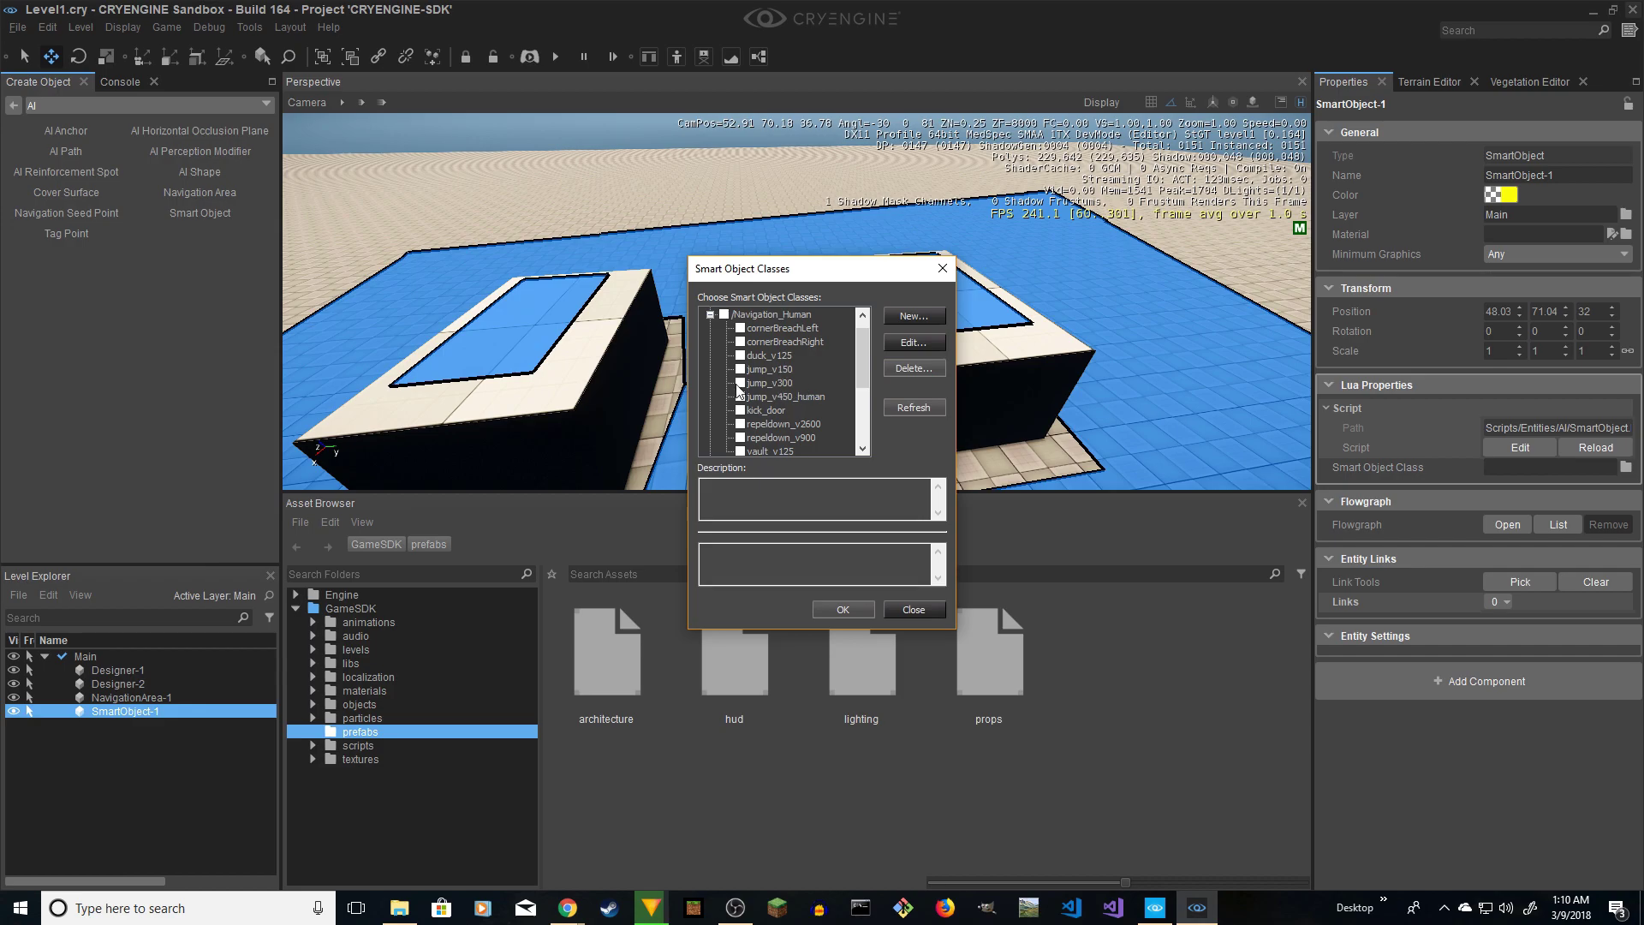
left_click(843, 609)
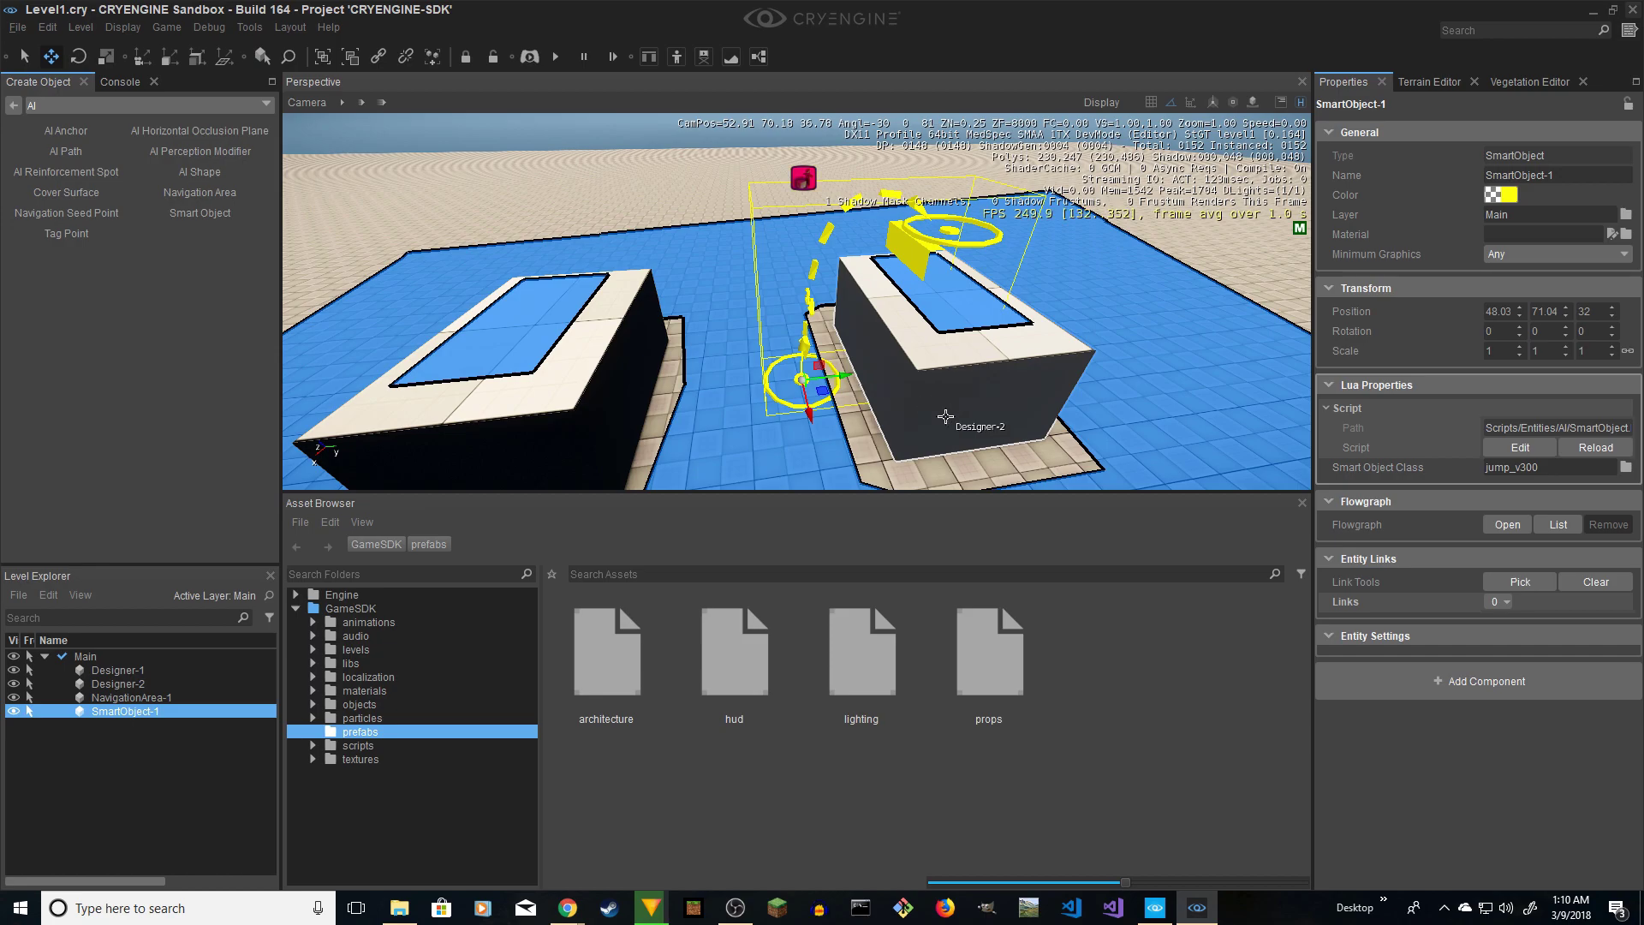
- Scale the box beside the smart object vertically to about 3.05 in Z, up to the jump's landing point
key("s")
right_click_drag(945, 416, 805, 418)
key("w")
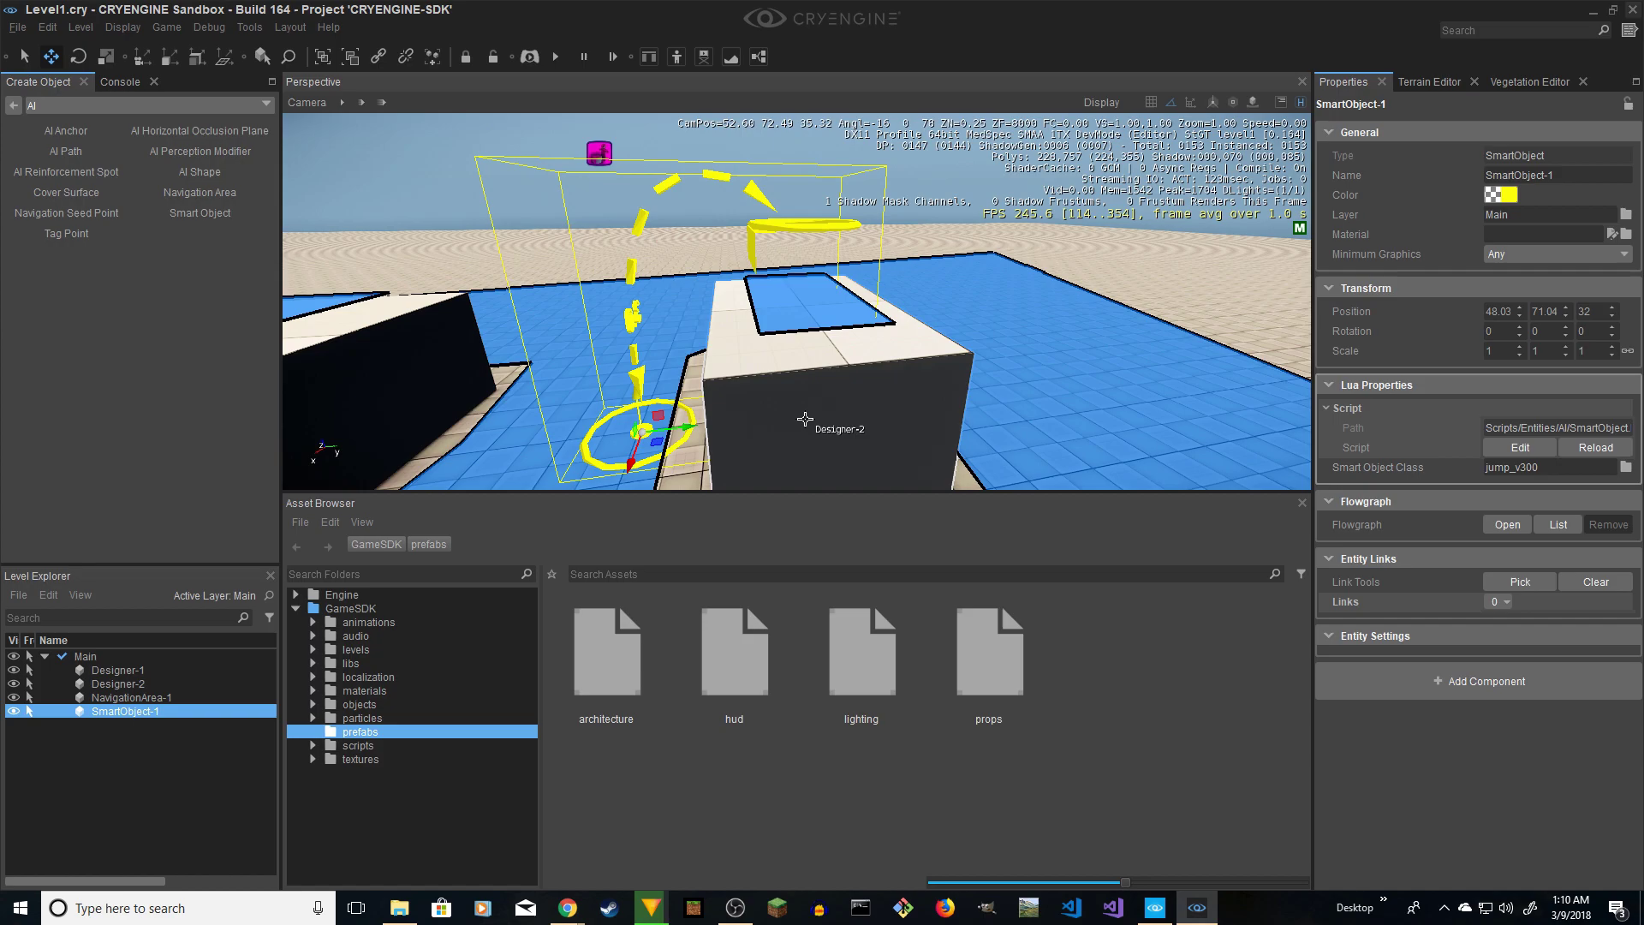
left_click(805, 419)
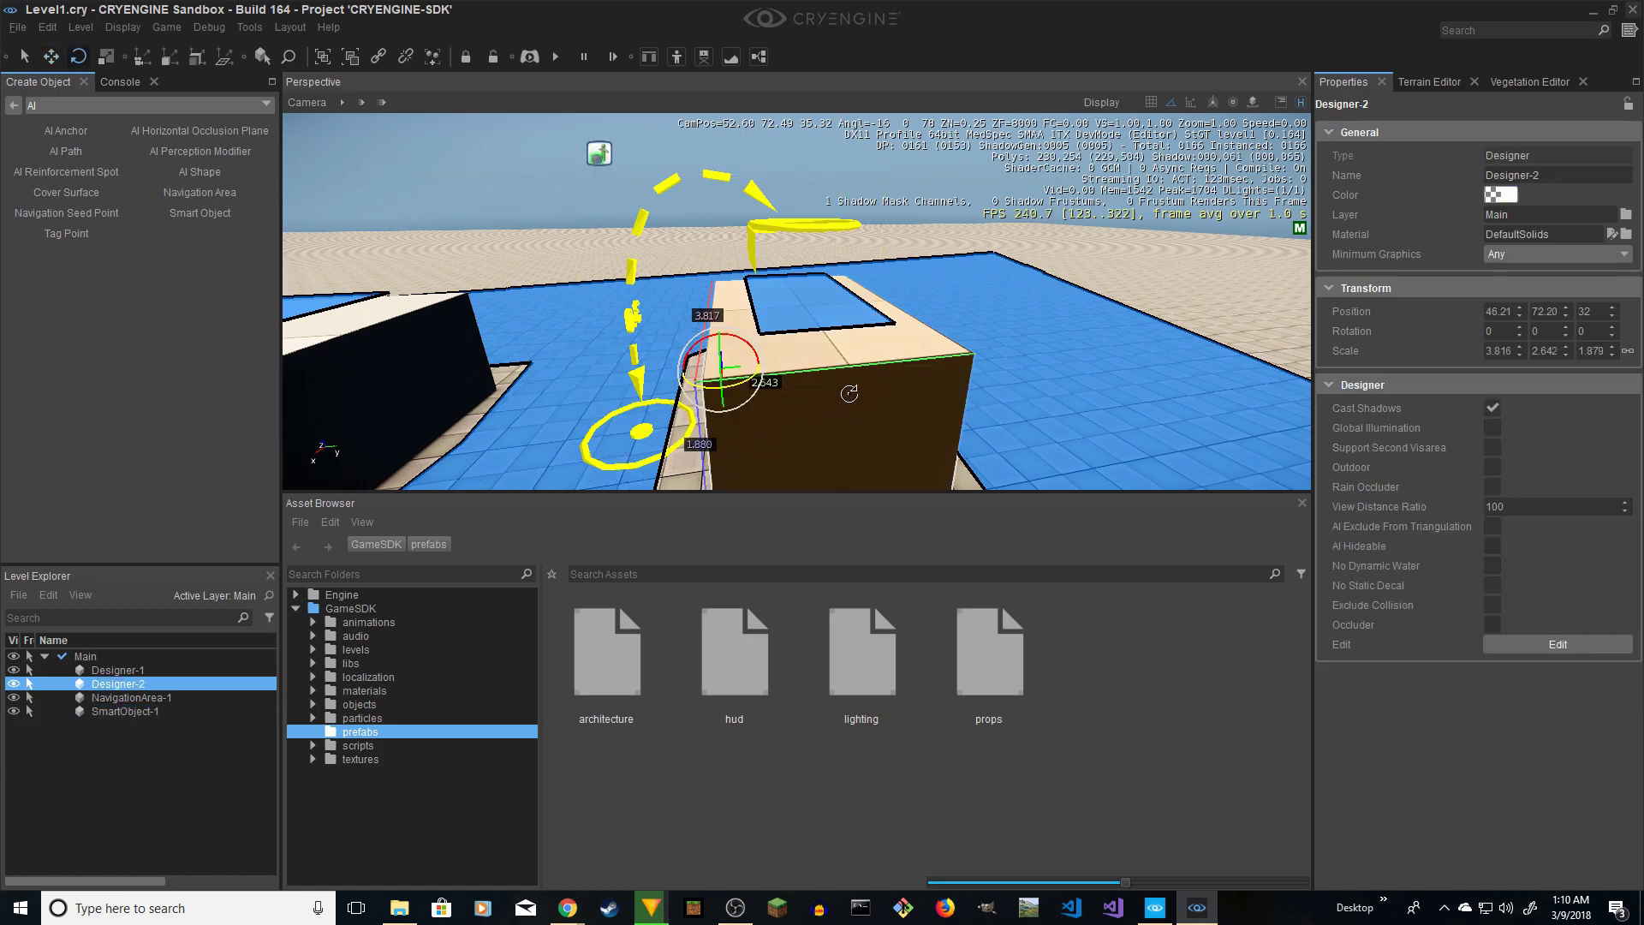
key("3")
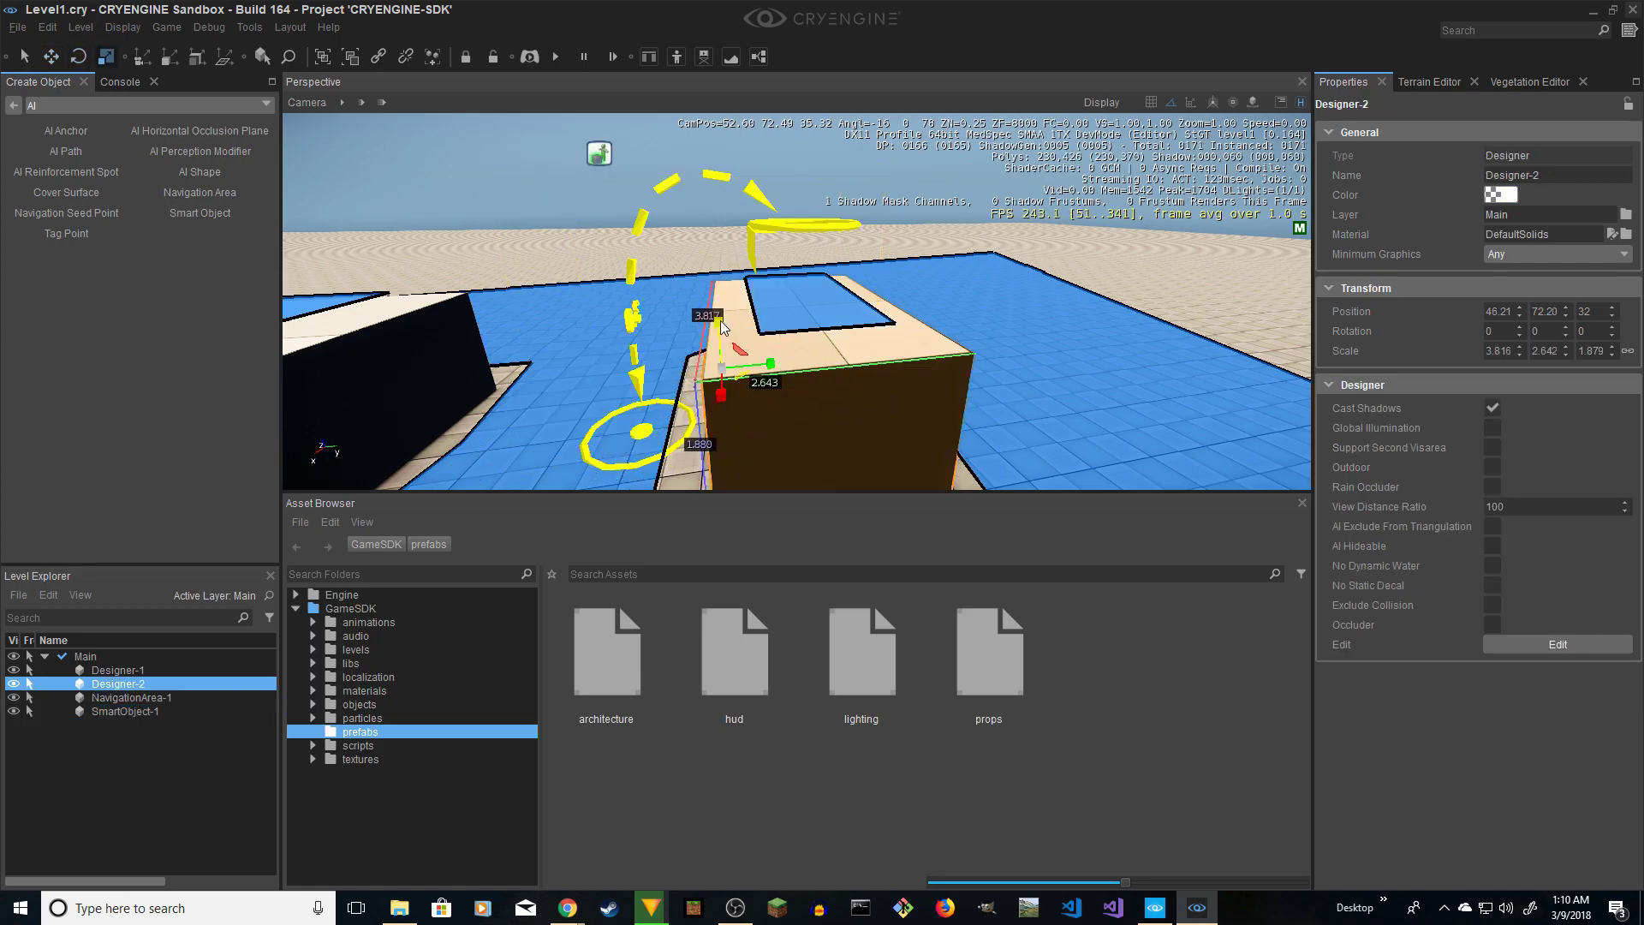
left_click_drag(721, 324, 706, 298)
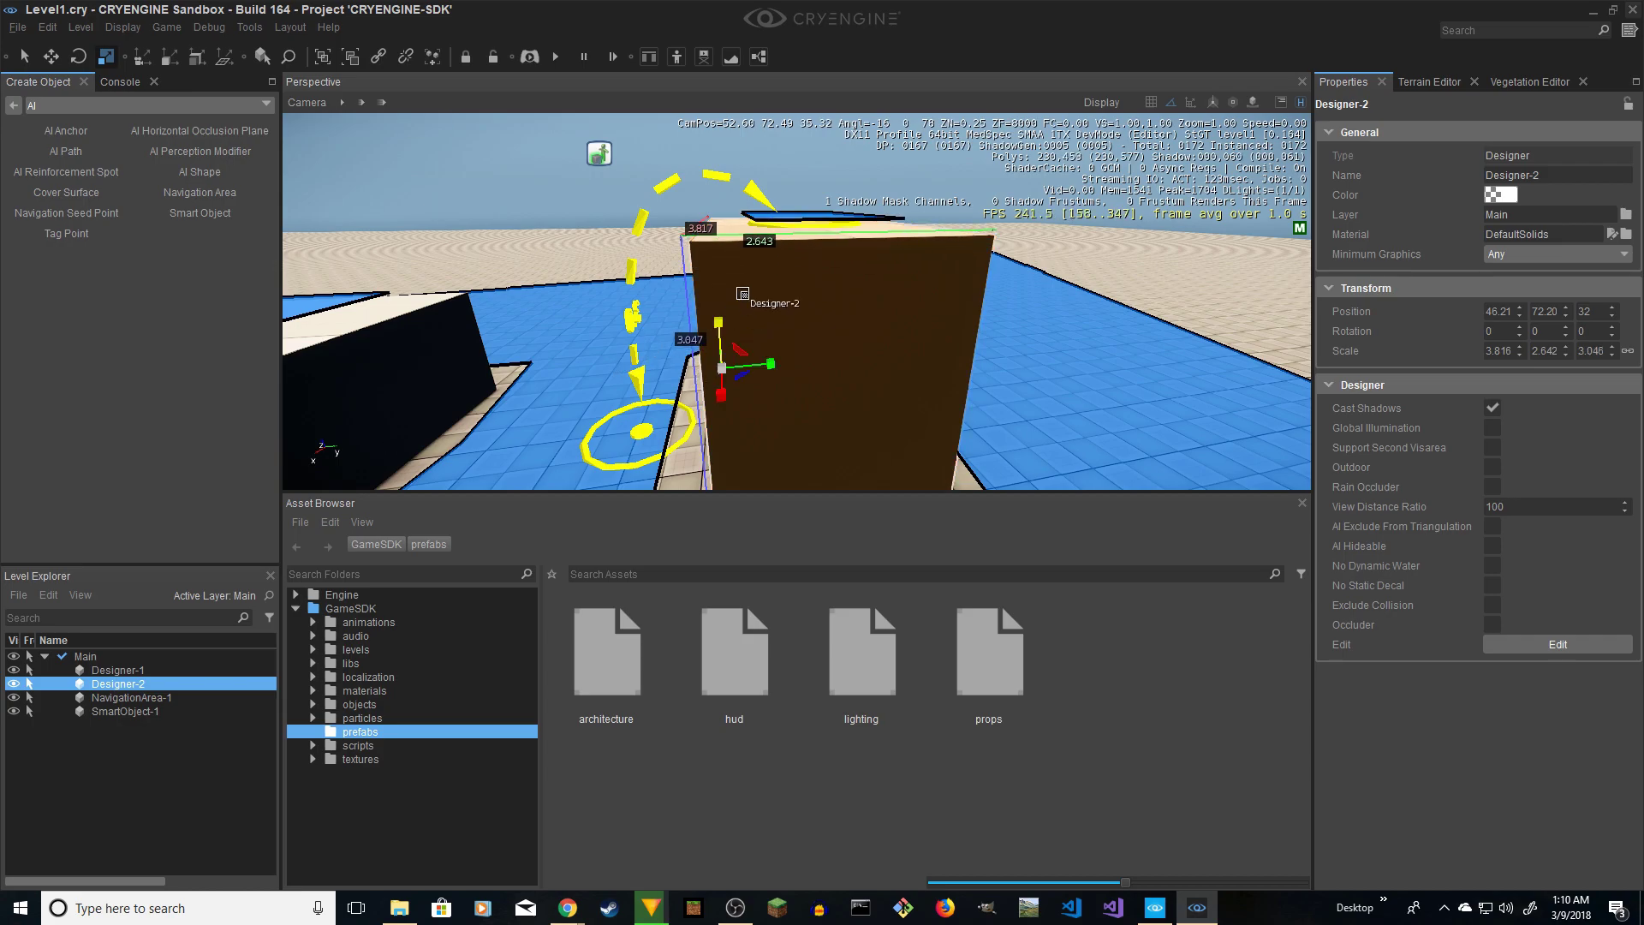
- Lower the jump smart object slightly, to a Z position of about 31.94
left_click(641, 385)
key("1")
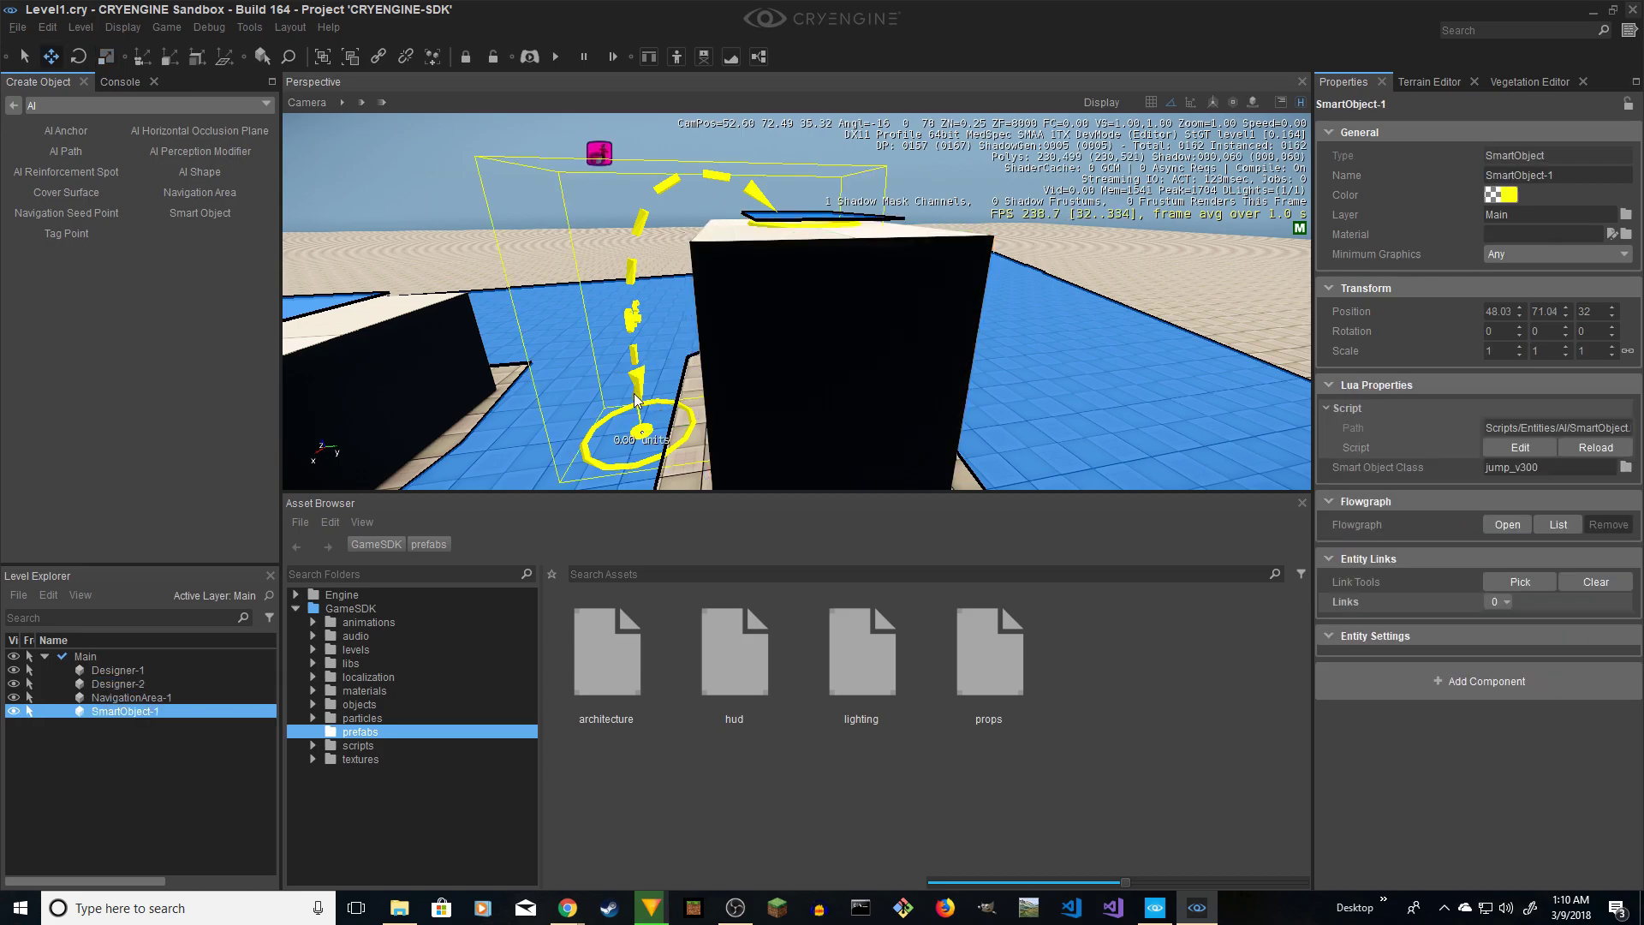
left_click_drag(636, 399, 633, 404)
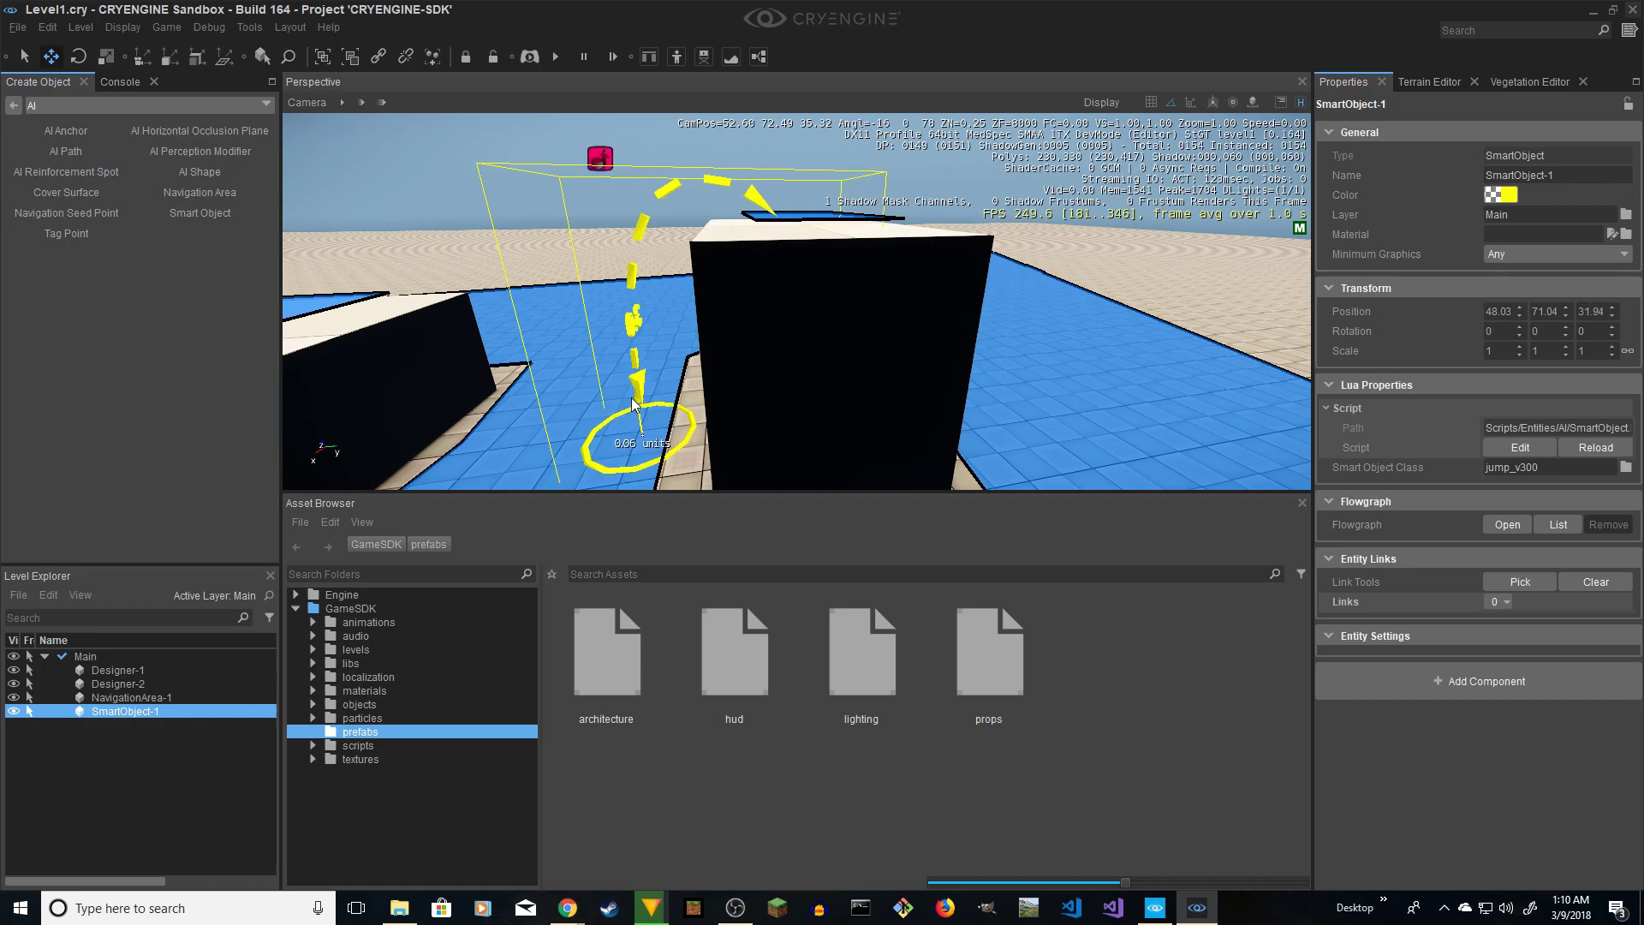
- Lower the taller box slightly, to a Z position of about 31.89
middle_click_drag(632, 405, 604, 479)
key("s")
right_click_drag(604, 411, 565, 480)
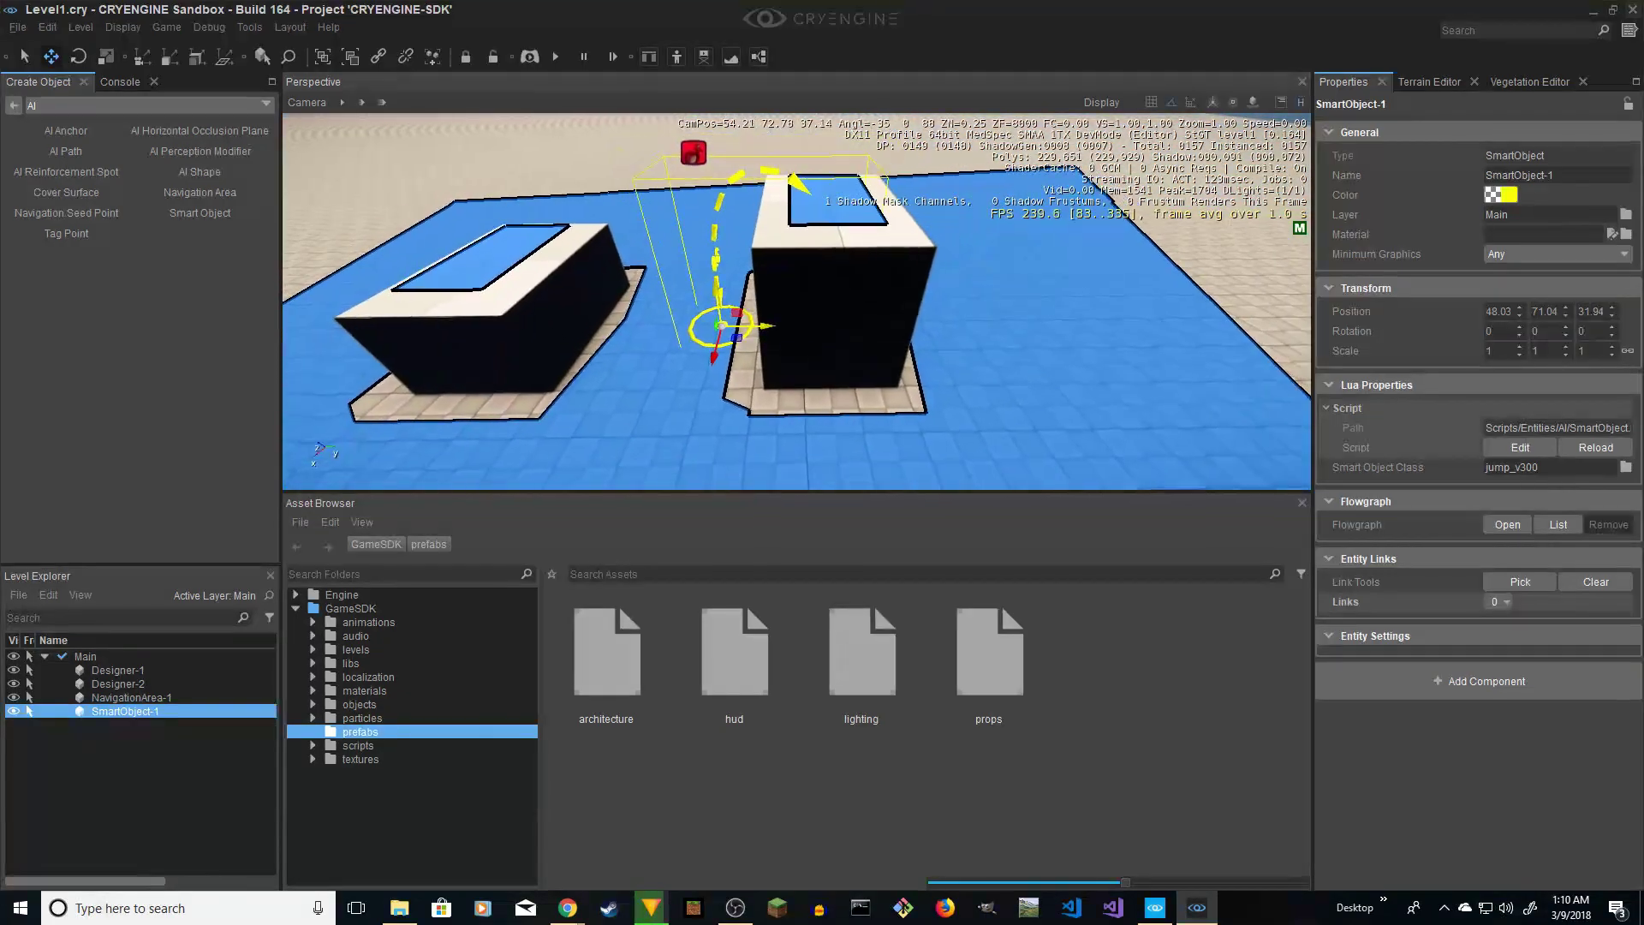
right_click_drag(634, 385, 808, 292)
left_click(807, 292)
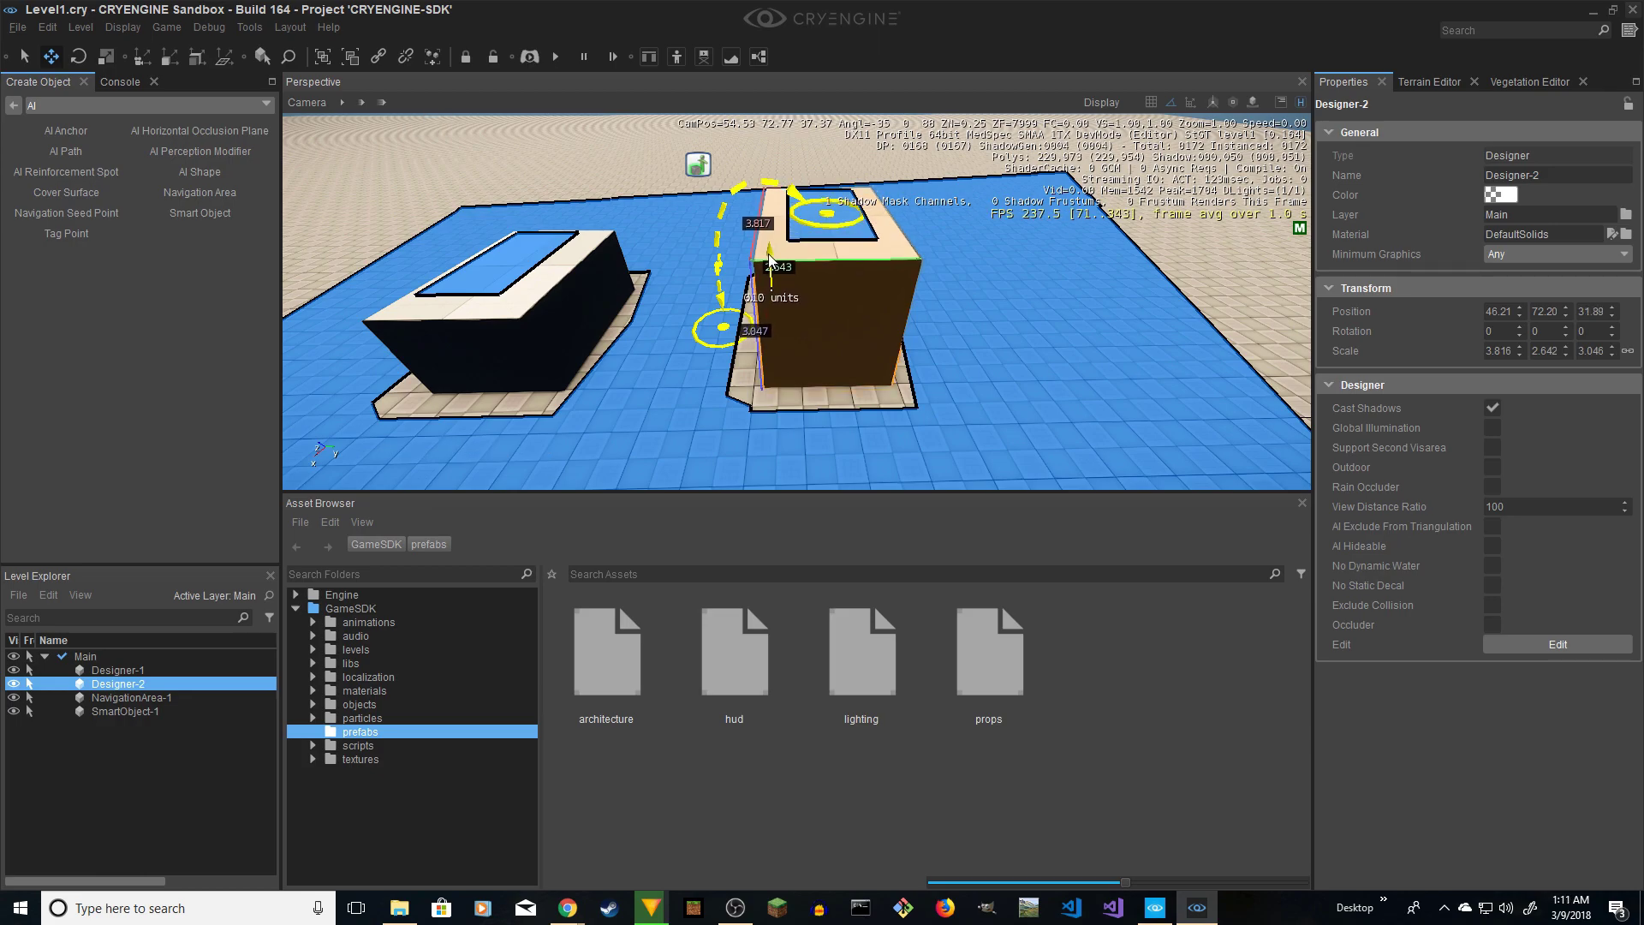
key("w")
mouse_move(770, 263)
right_mouse_down()
mouse_move(848, 176)
mouse_move(898, 167)
mouse_move(757, 270)
right_mouse_up()
key("s")
scroll(797, 237, "down", 2)
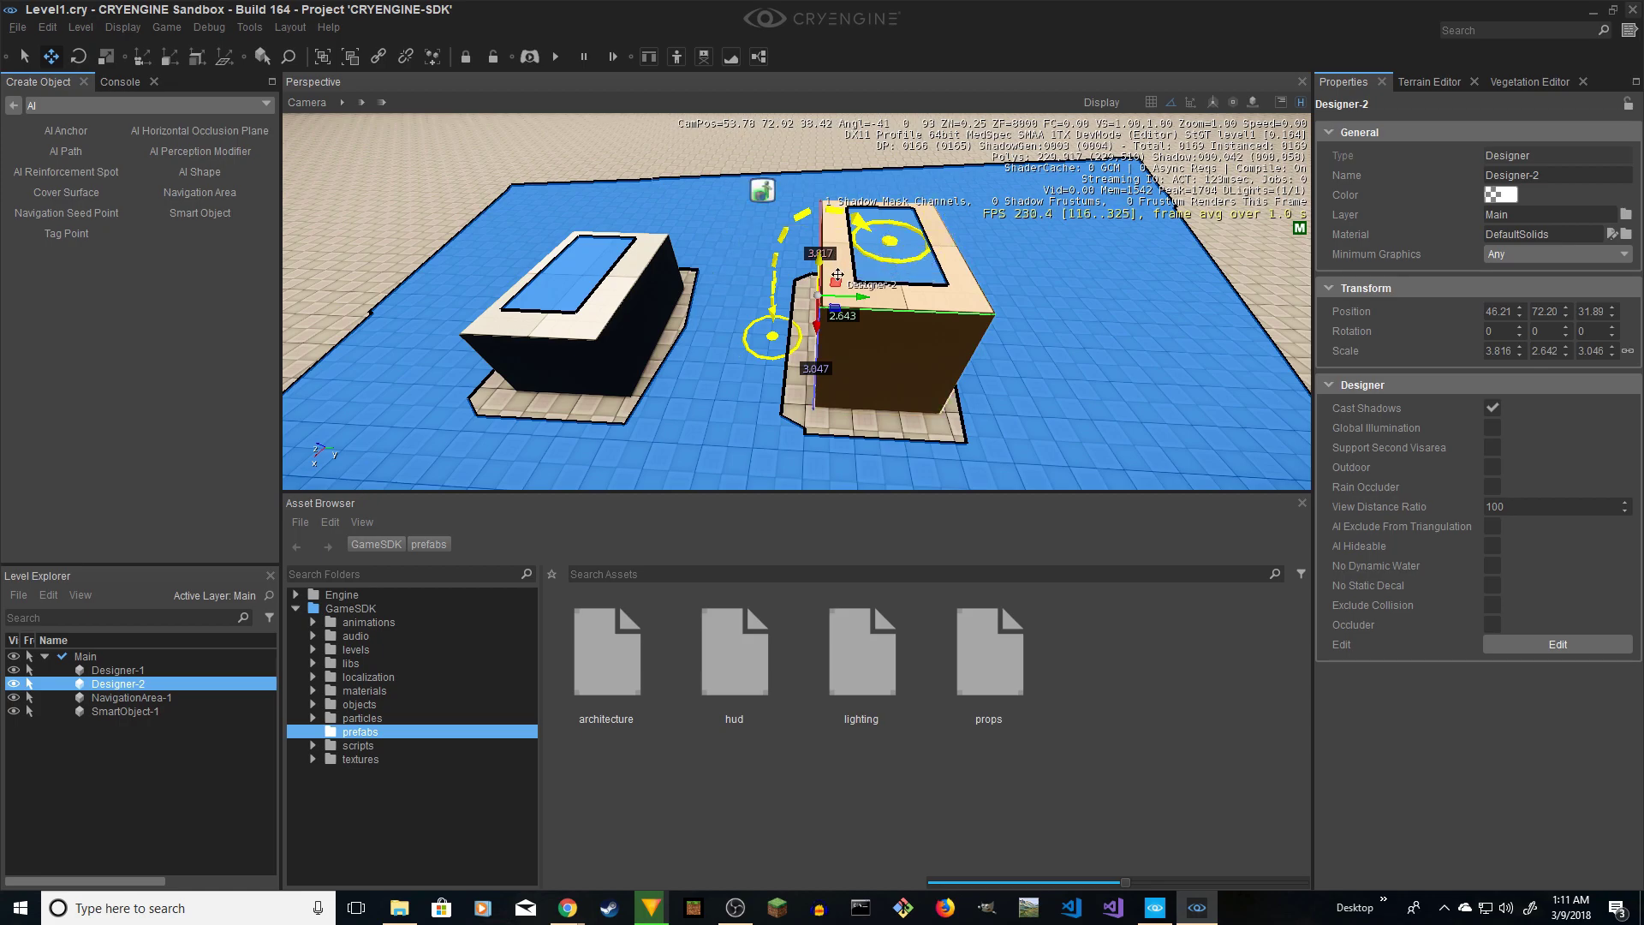
- Move the taller box along Y to about 71.98 and the jump smart object to about Y 70.74
key("a")
key("w")
right_click_drag(792, 368, 862, 343)
key("s")
key("d")
right_click_drag(847, 209, 759, 262)
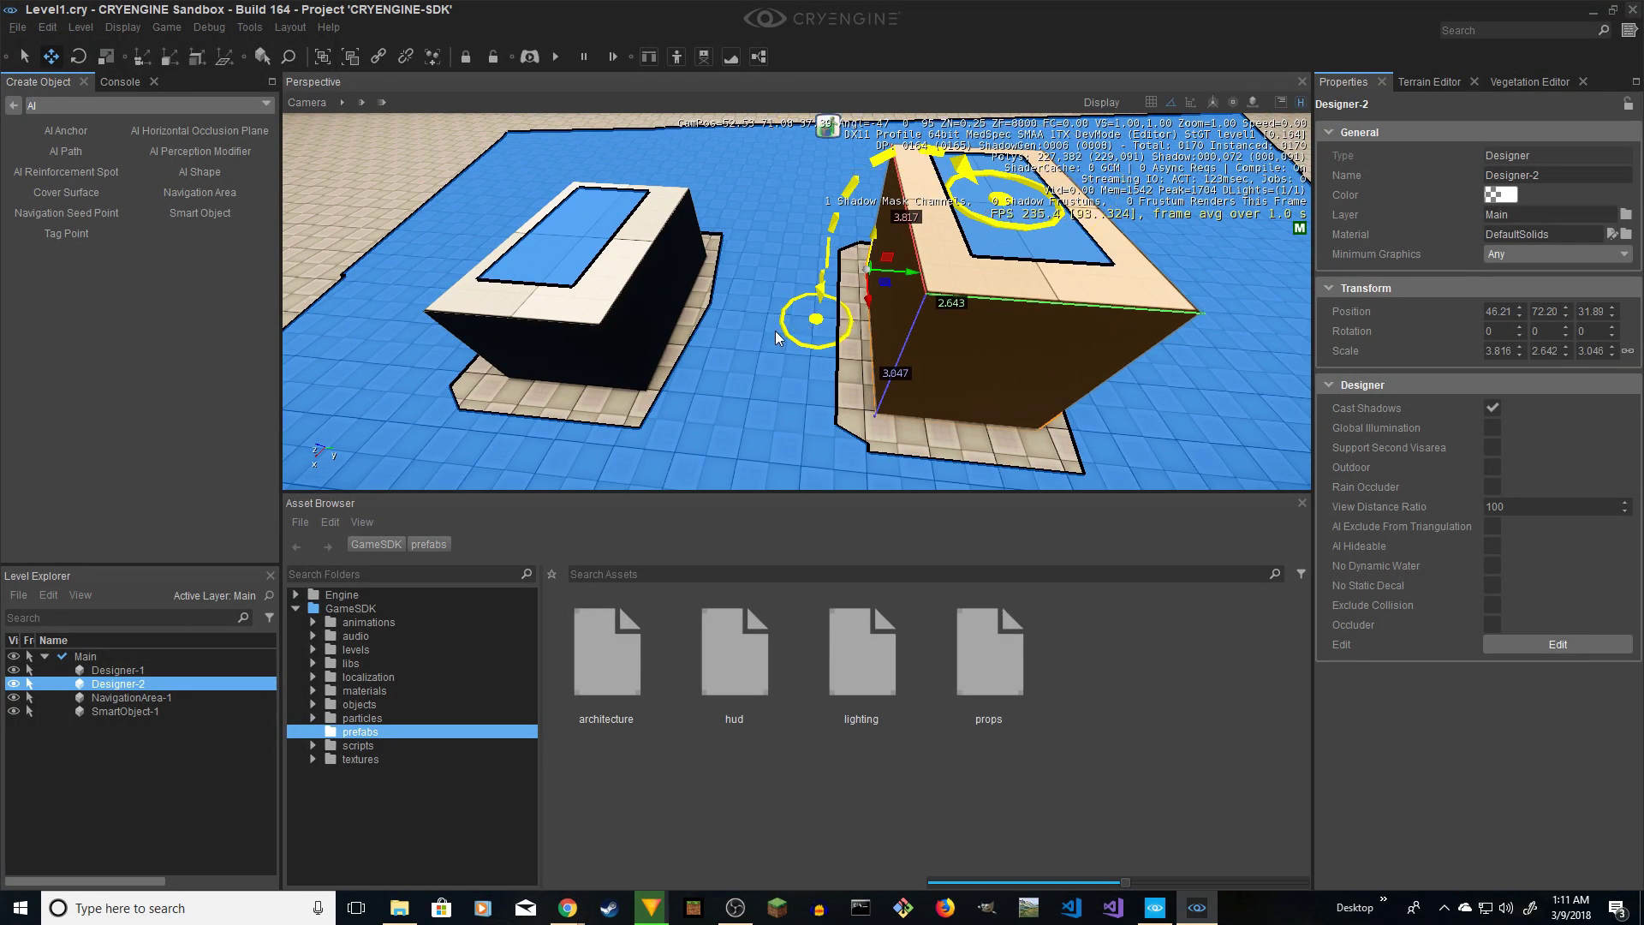
right_click_drag(777, 337, 860, 304)
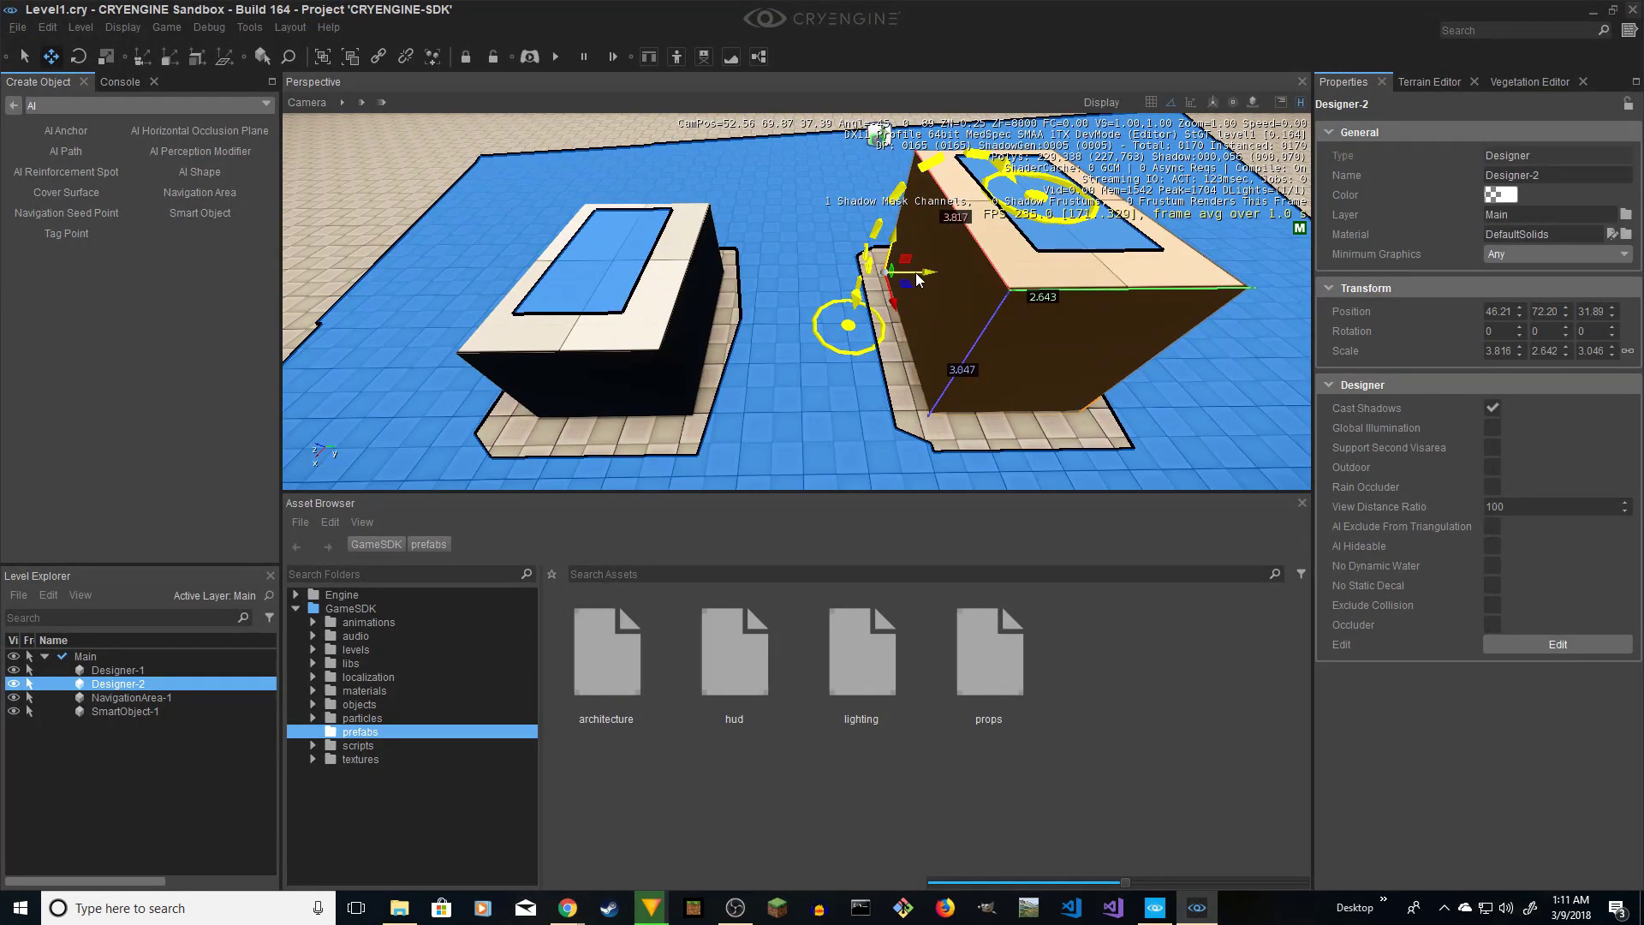
left_click_drag(918, 277, 914, 276)
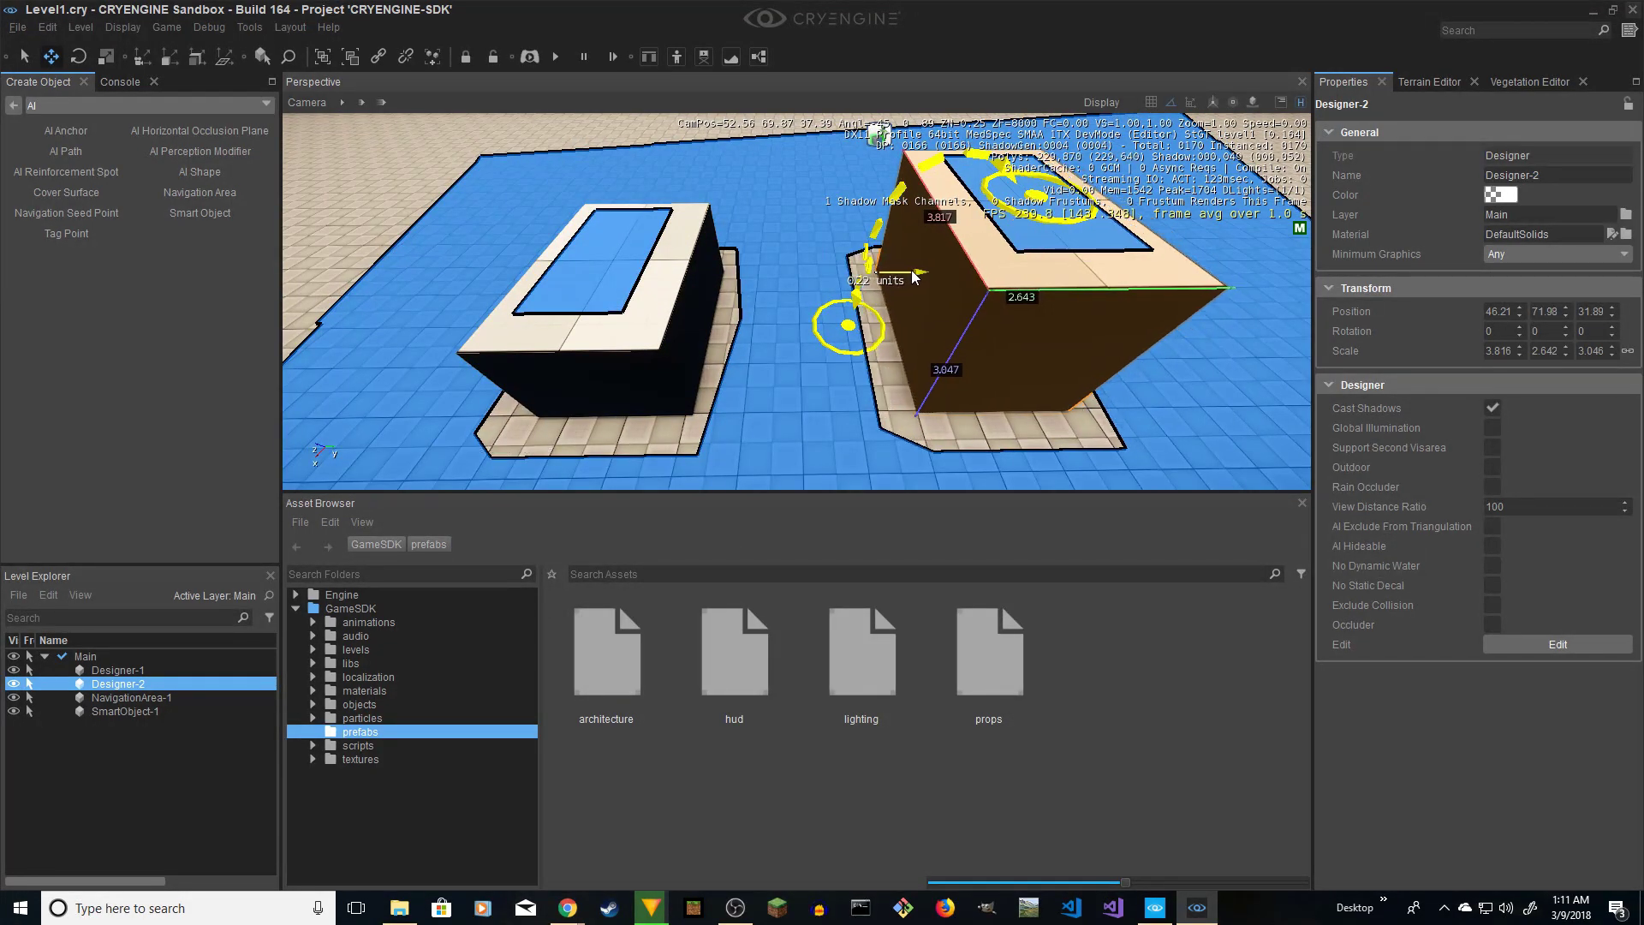
left_click(868, 284)
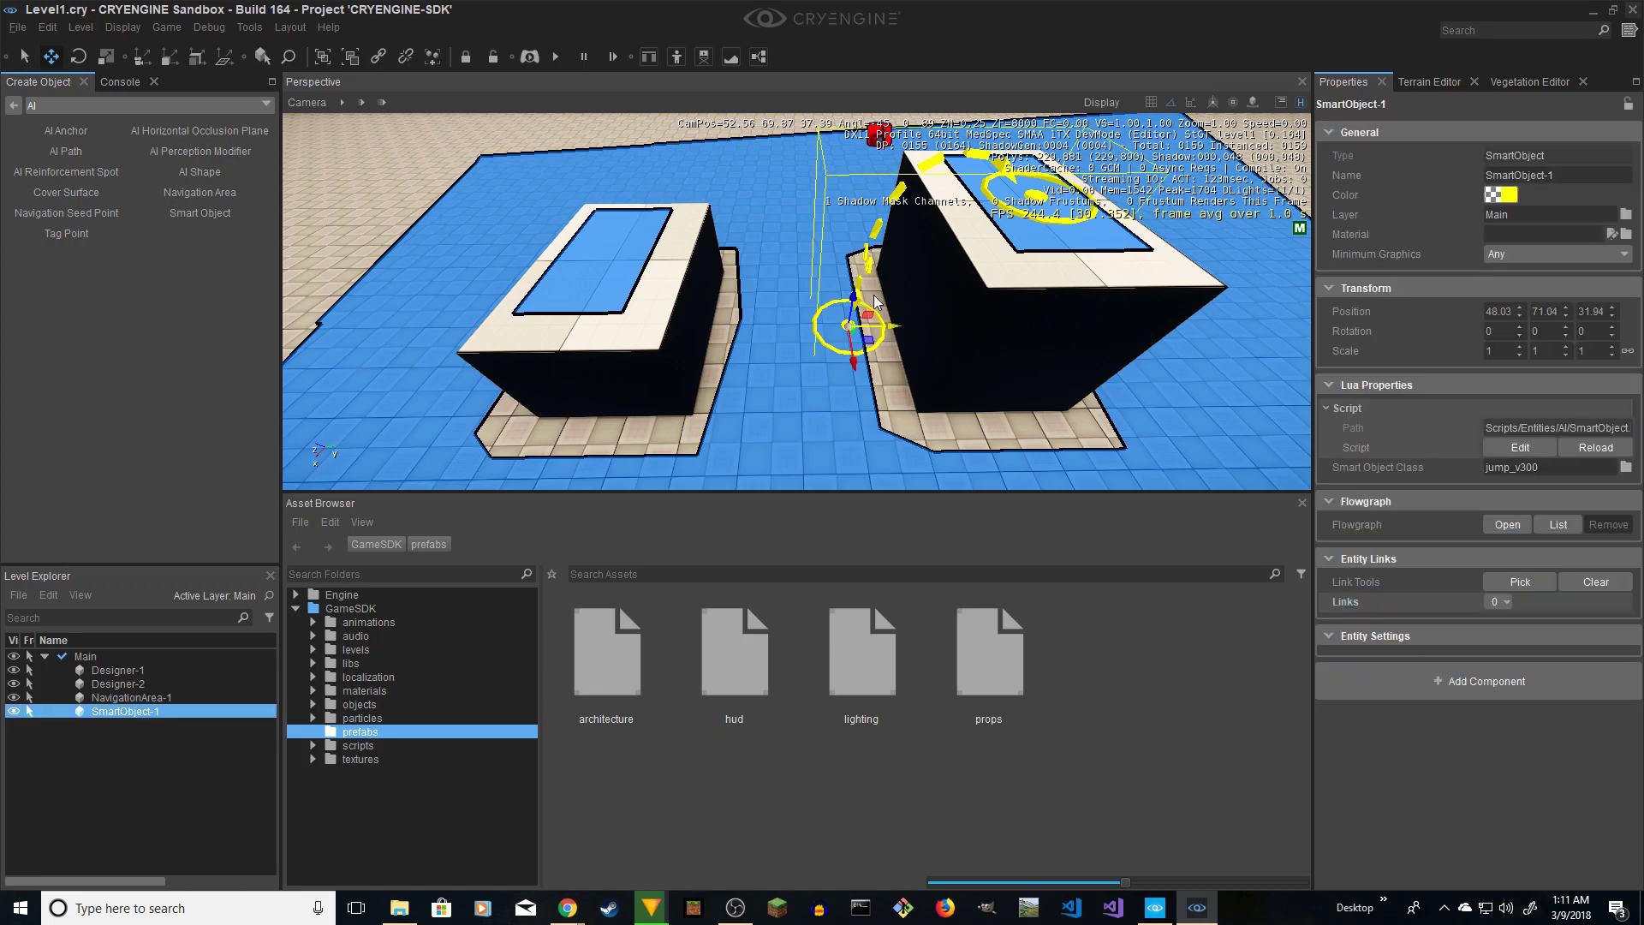
left_click_drag(890, 328, 877, 329)
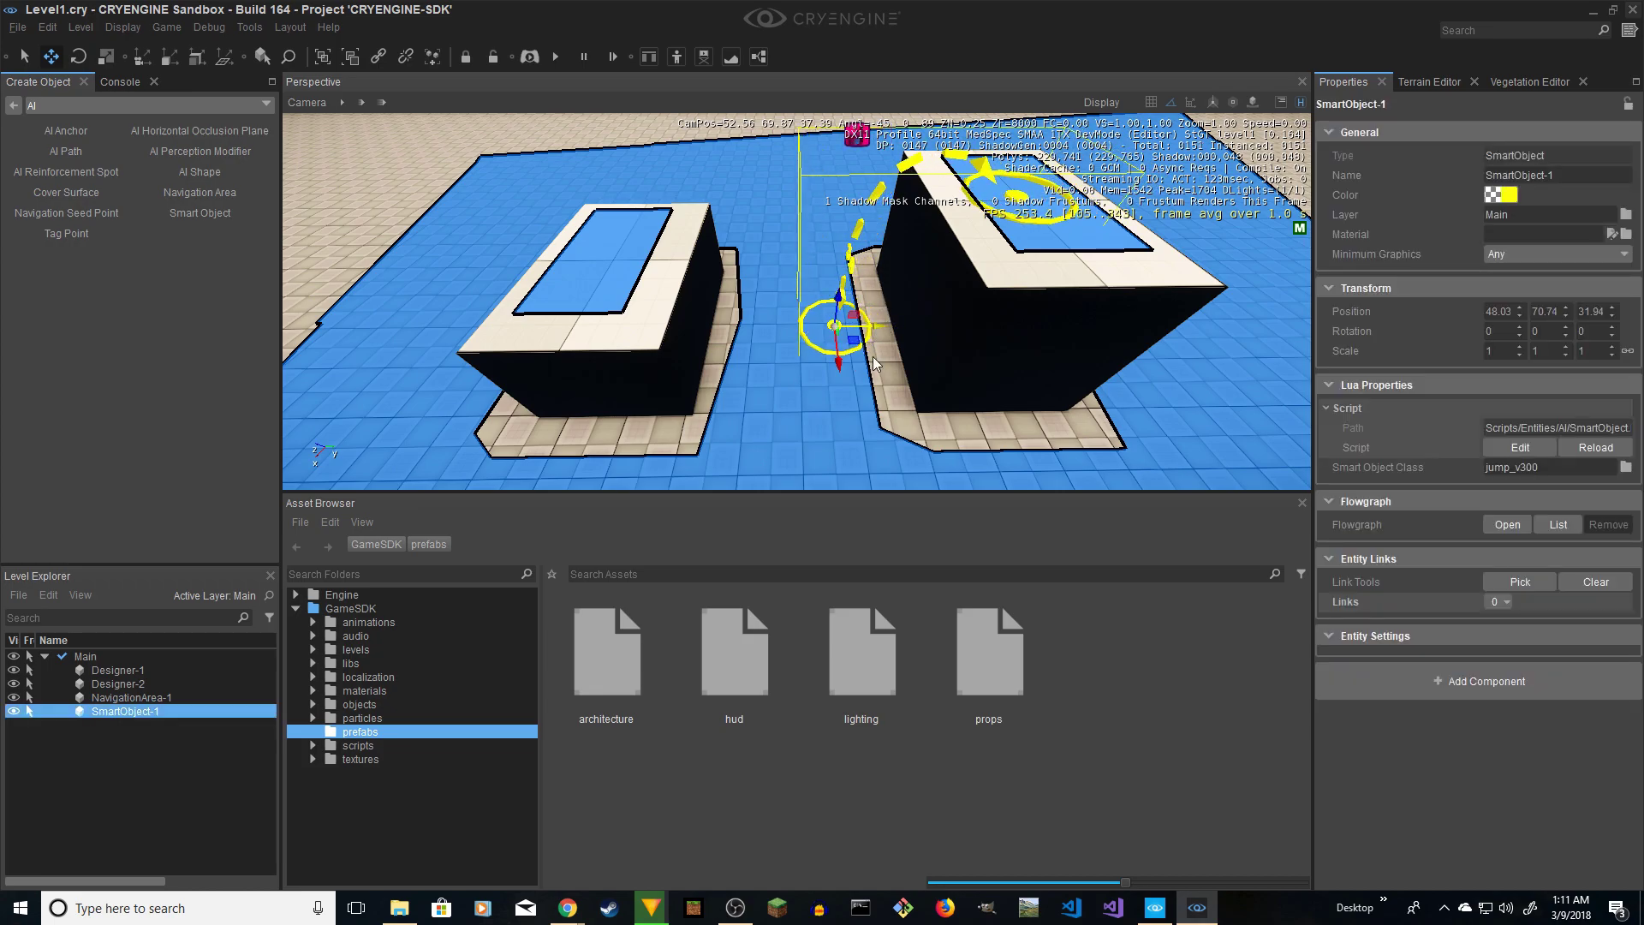
- Place a legacy Human AI character on top of the taller box, at about X 47.8, Y 73.52, Z 35.05
key("a")
right_click_drag(874, 364, 907, 313)
key("s")
key("w")
key("d")
key("s")
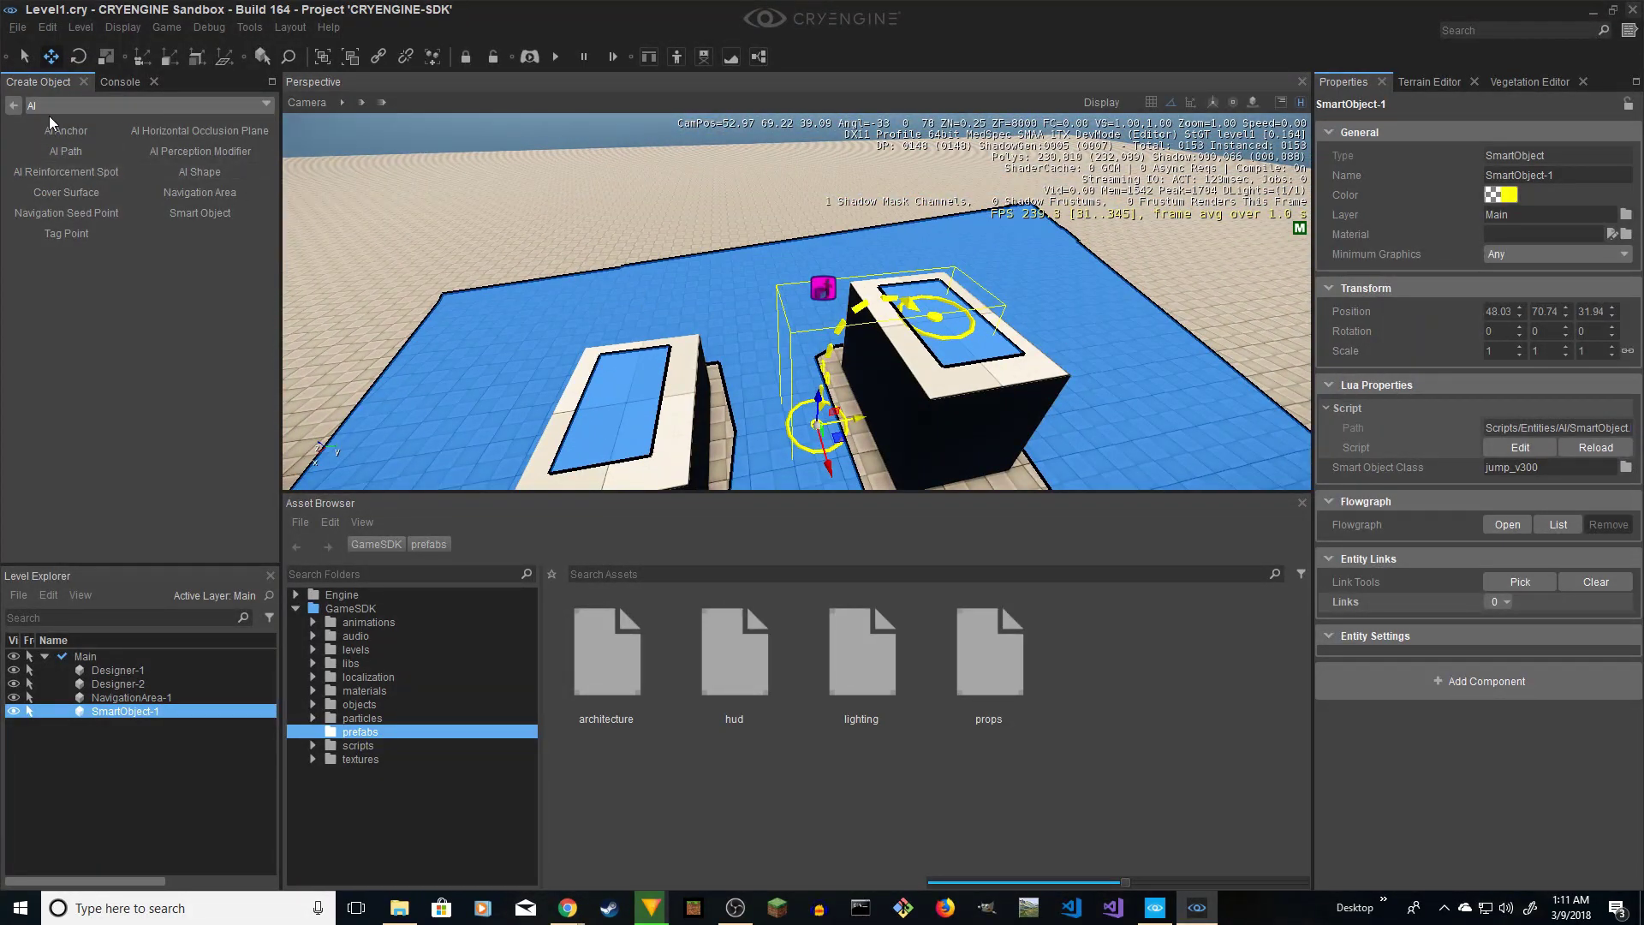
left_click(13, 104)
left_click(45, 110)
left_click(15, 104)
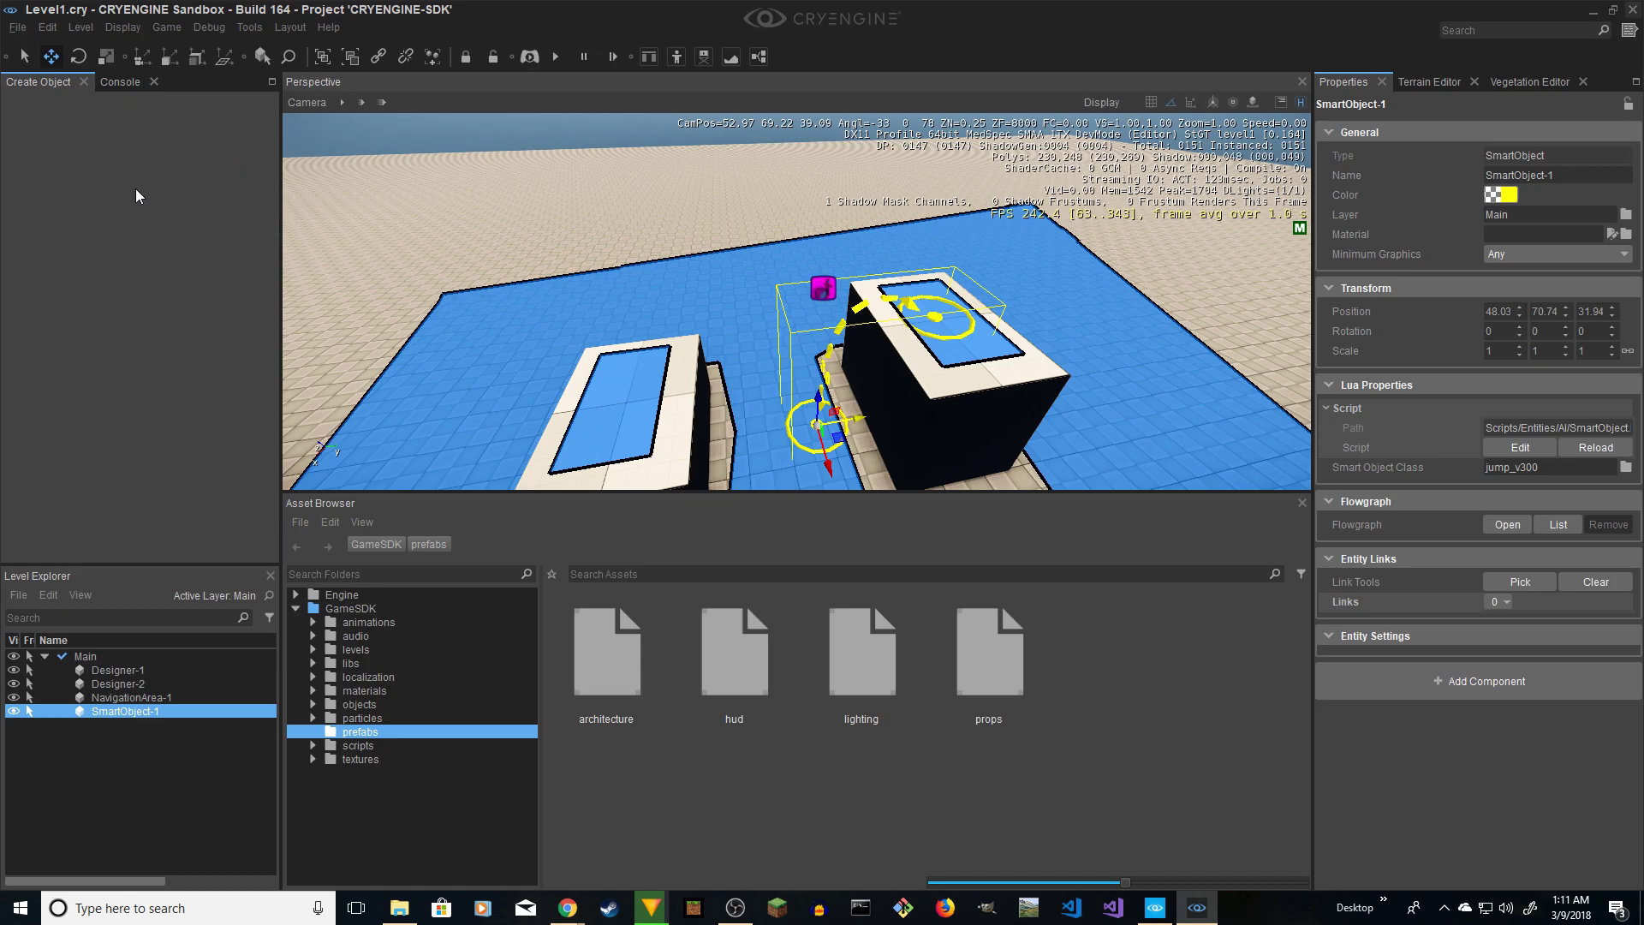
left_click(204, 224)
left_click(32, 204)
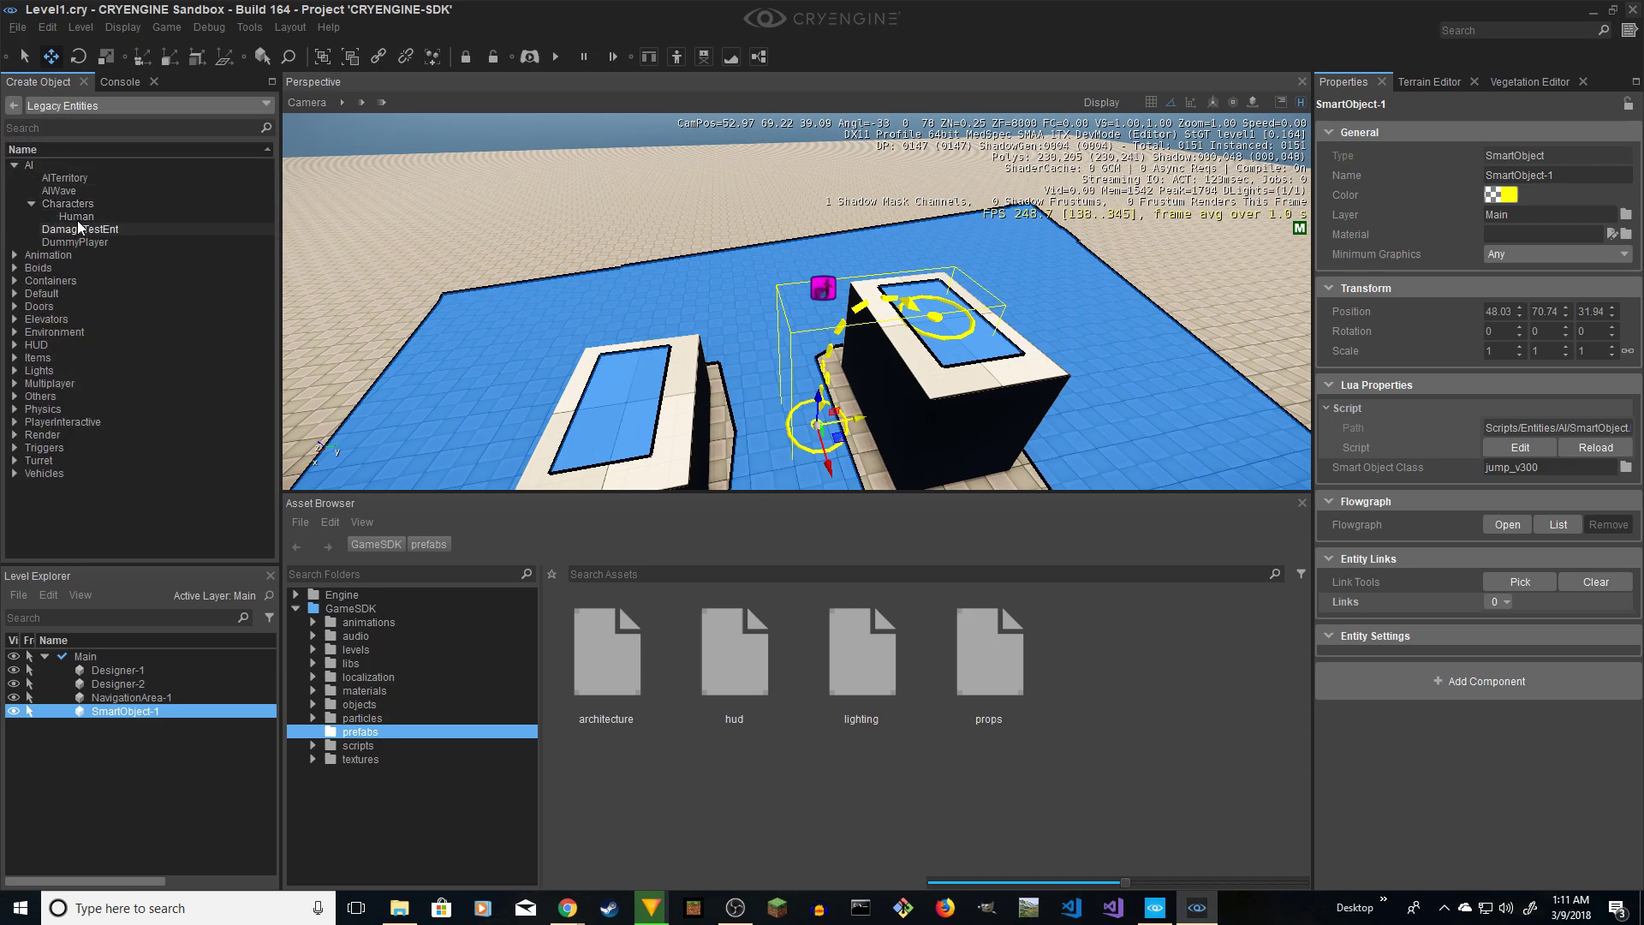
left_click(76, 216)
left_click(942, 317)
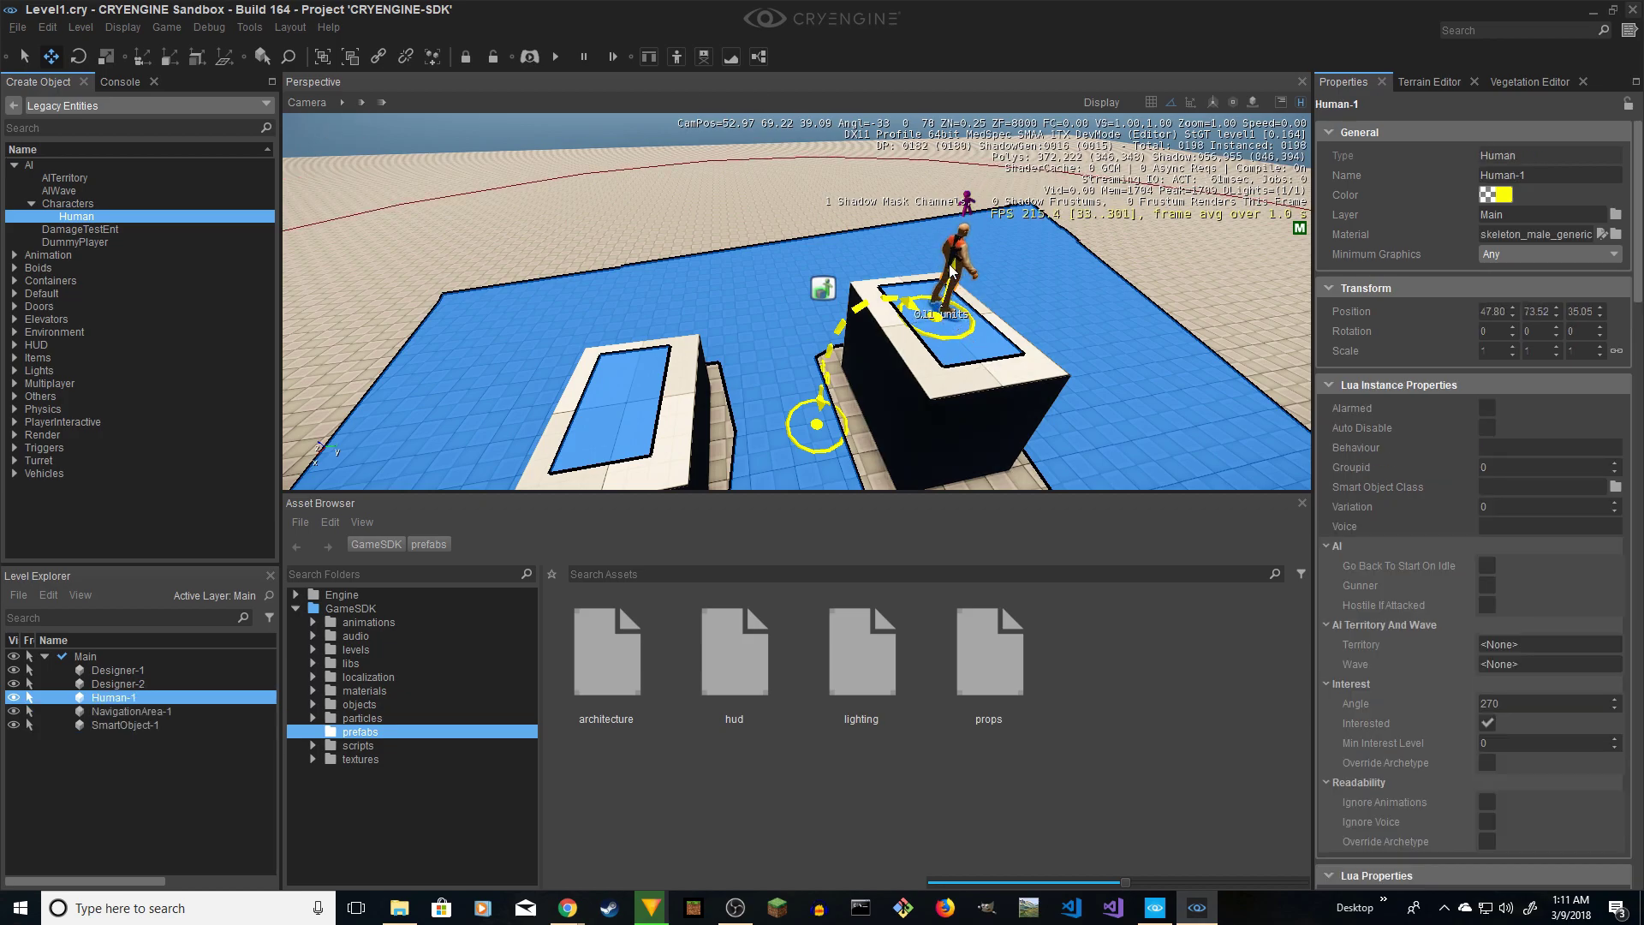
- Move the jump smart object along X away from the boxes, to about X 36.92
key("s")
key("a")
right_click_drag(787, 358, 750, 395)
key("d")
key("w")
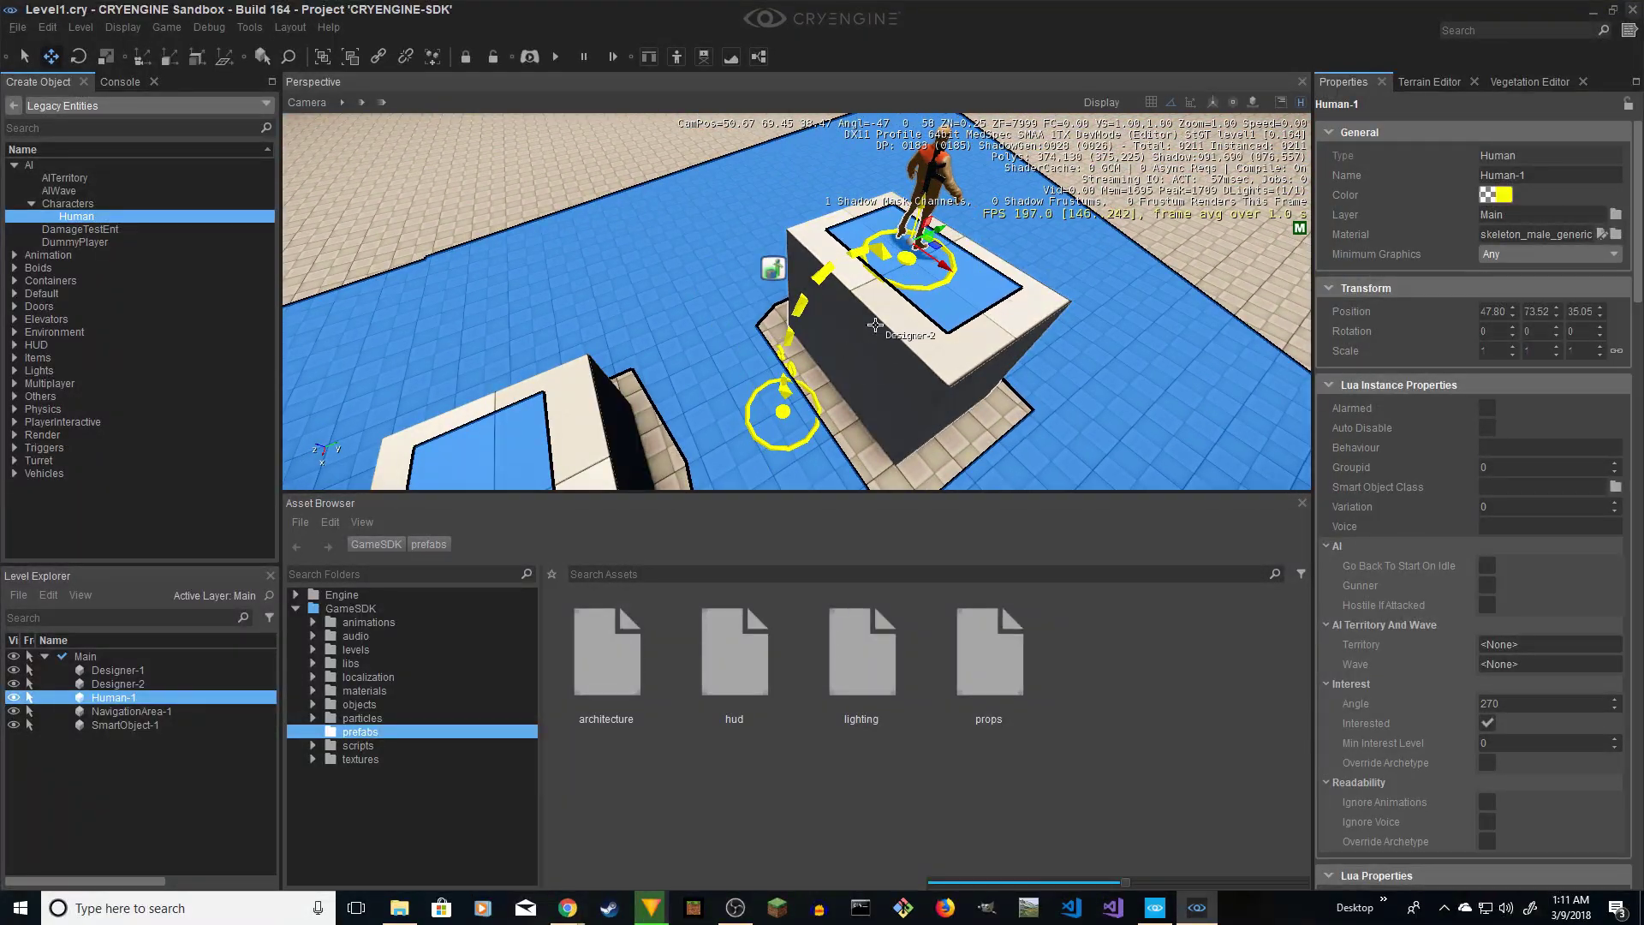
left_click(786, 382)
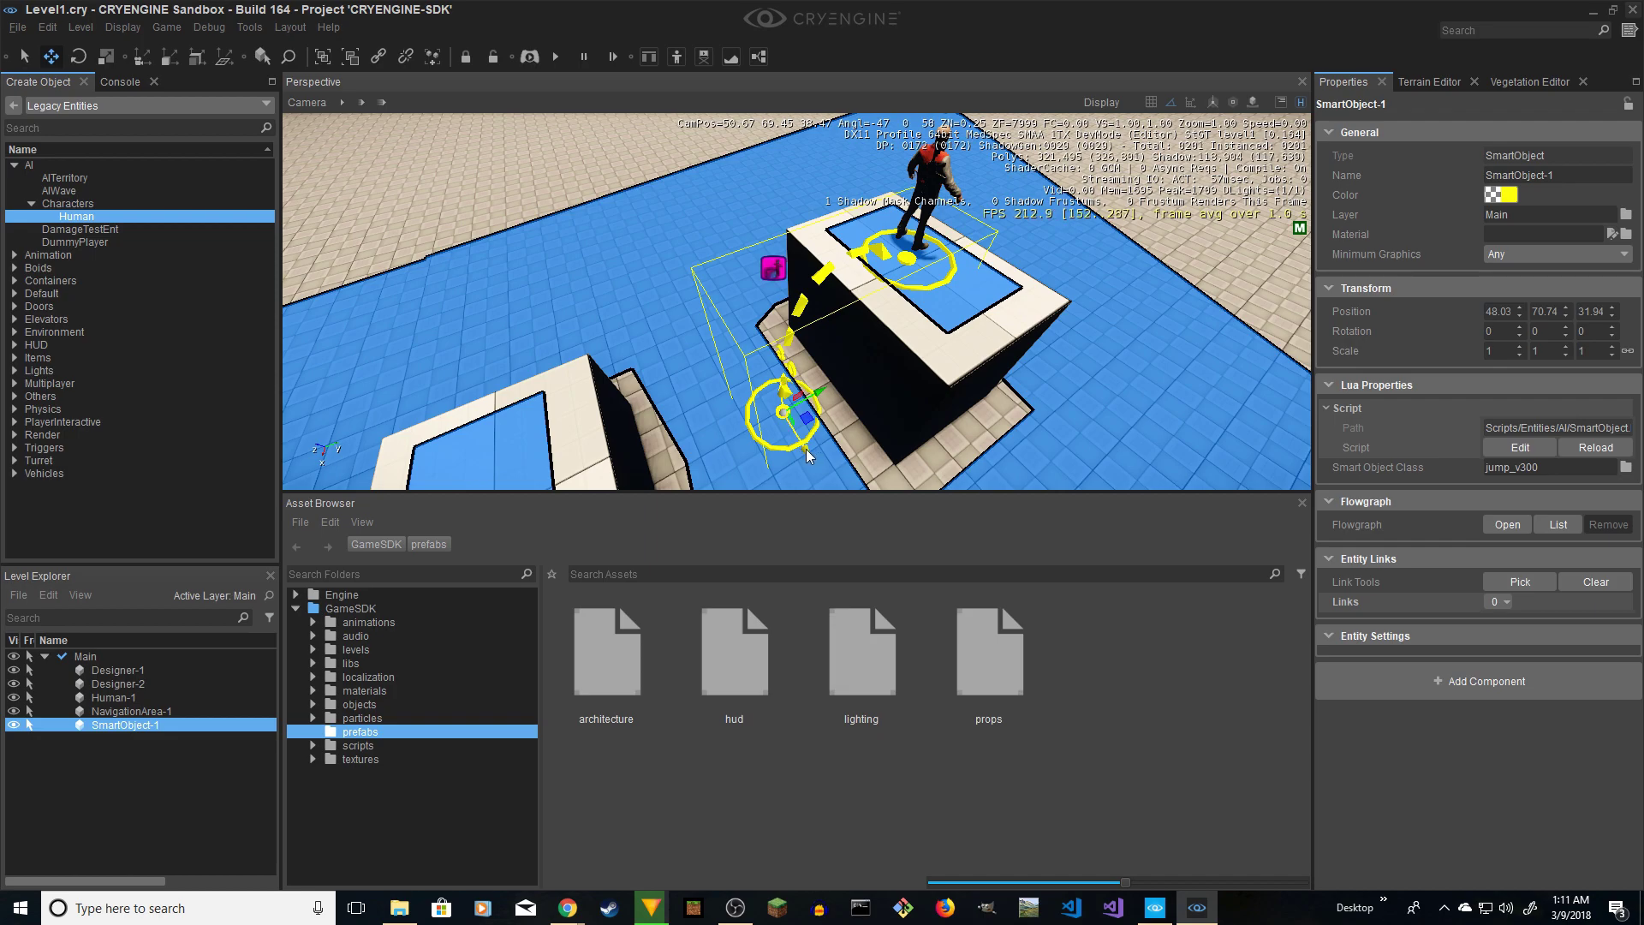
left_click_drag(807, 455, 673, 231)
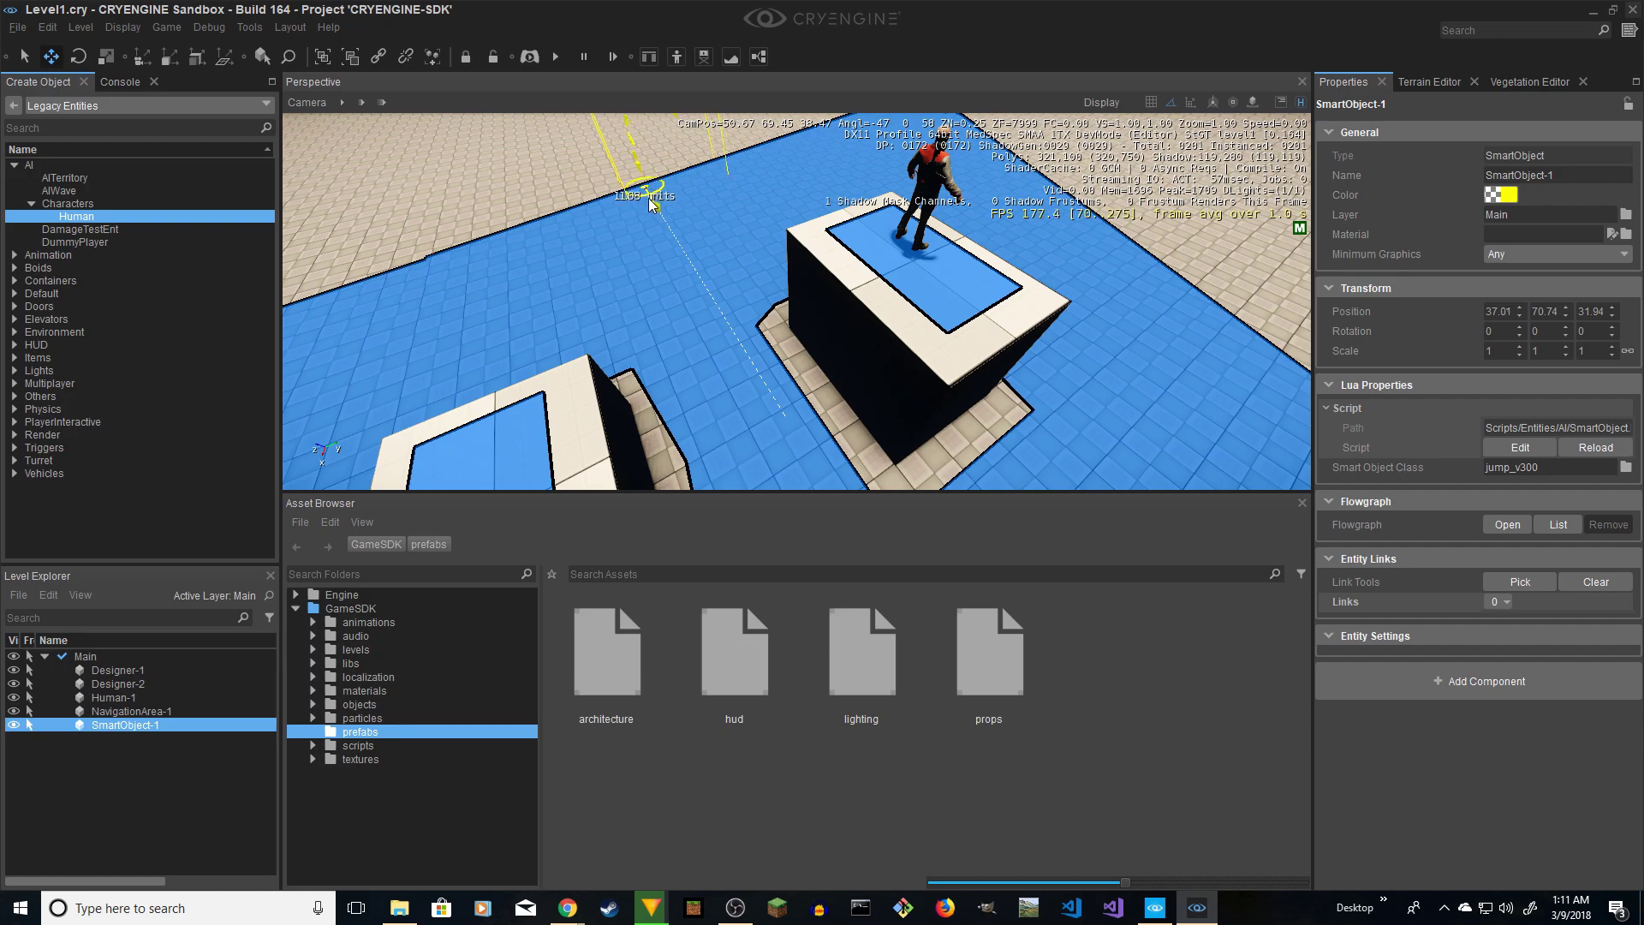
- Run the level in game mode from beside the shorter box, using the third-person view
right_click_drag(650, 204, 743, 219)
key("w")
key("s")
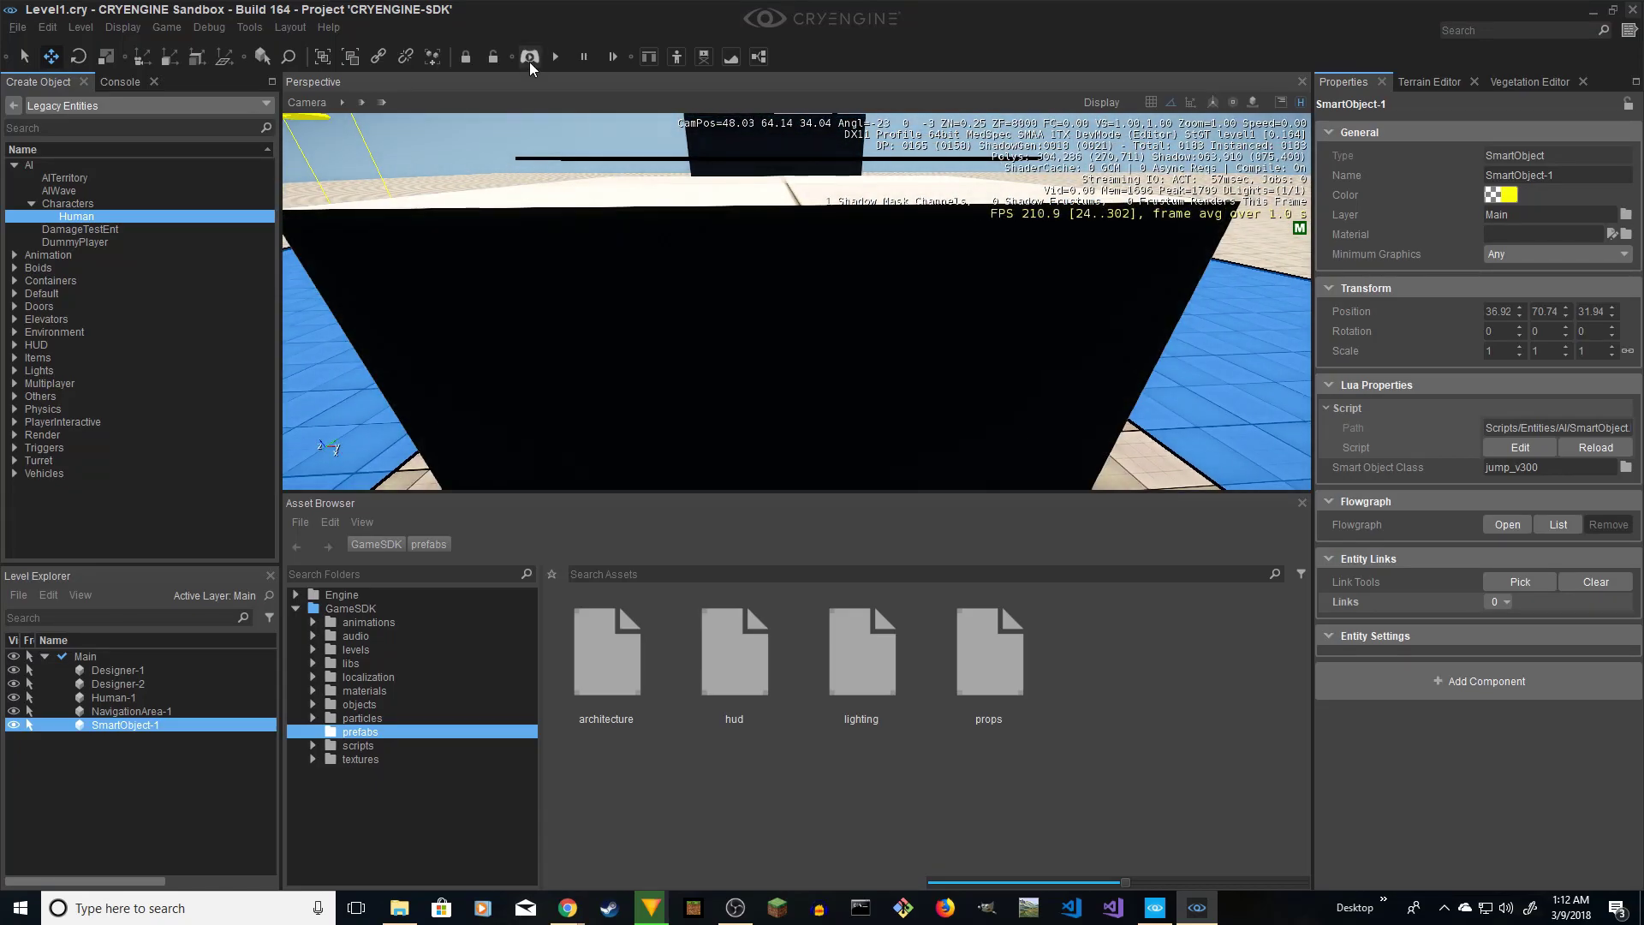
left_click(529, 57)
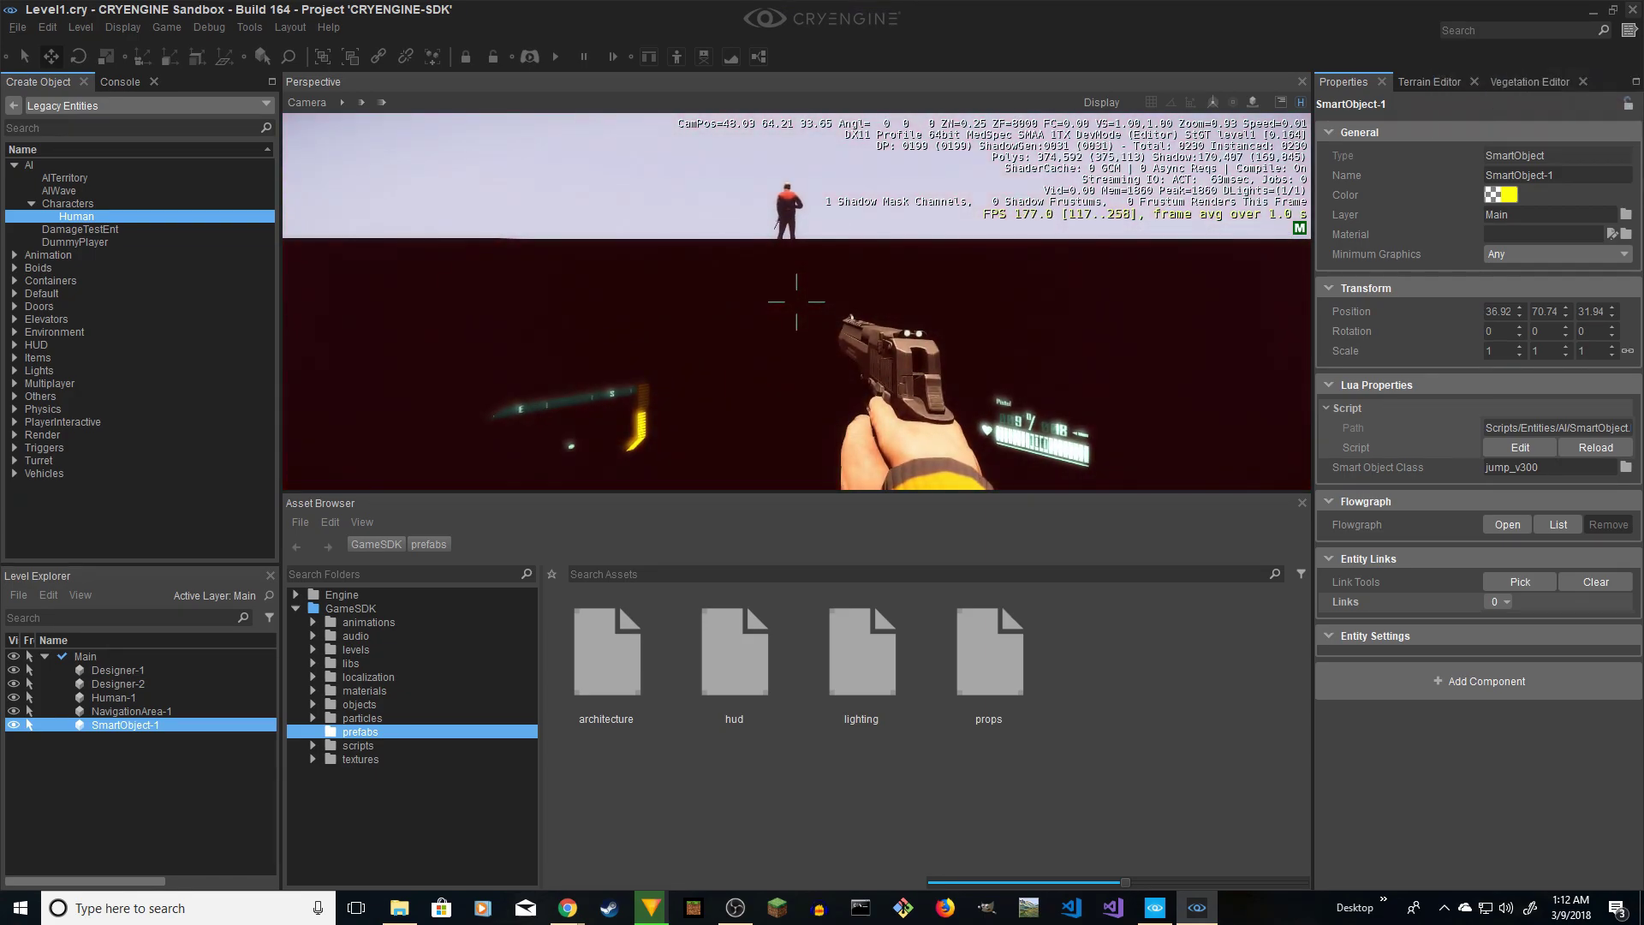
key("F1")
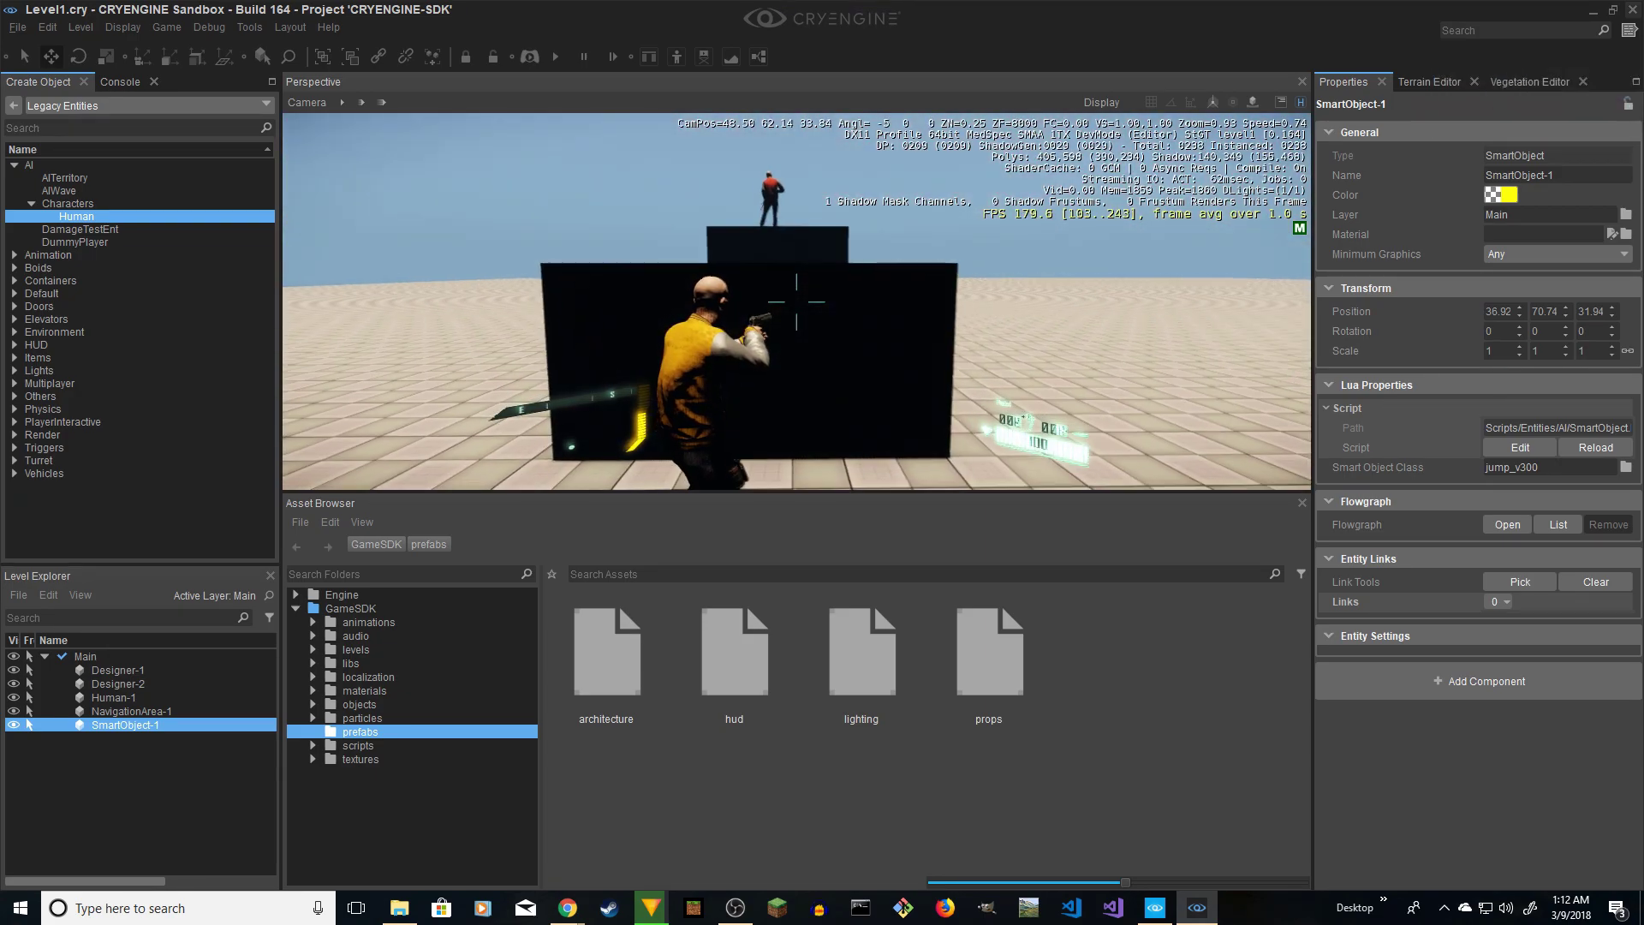
- Walk around the shorter box in game mode to test how the AI character on the taller box navigates, and end the game
key("d")
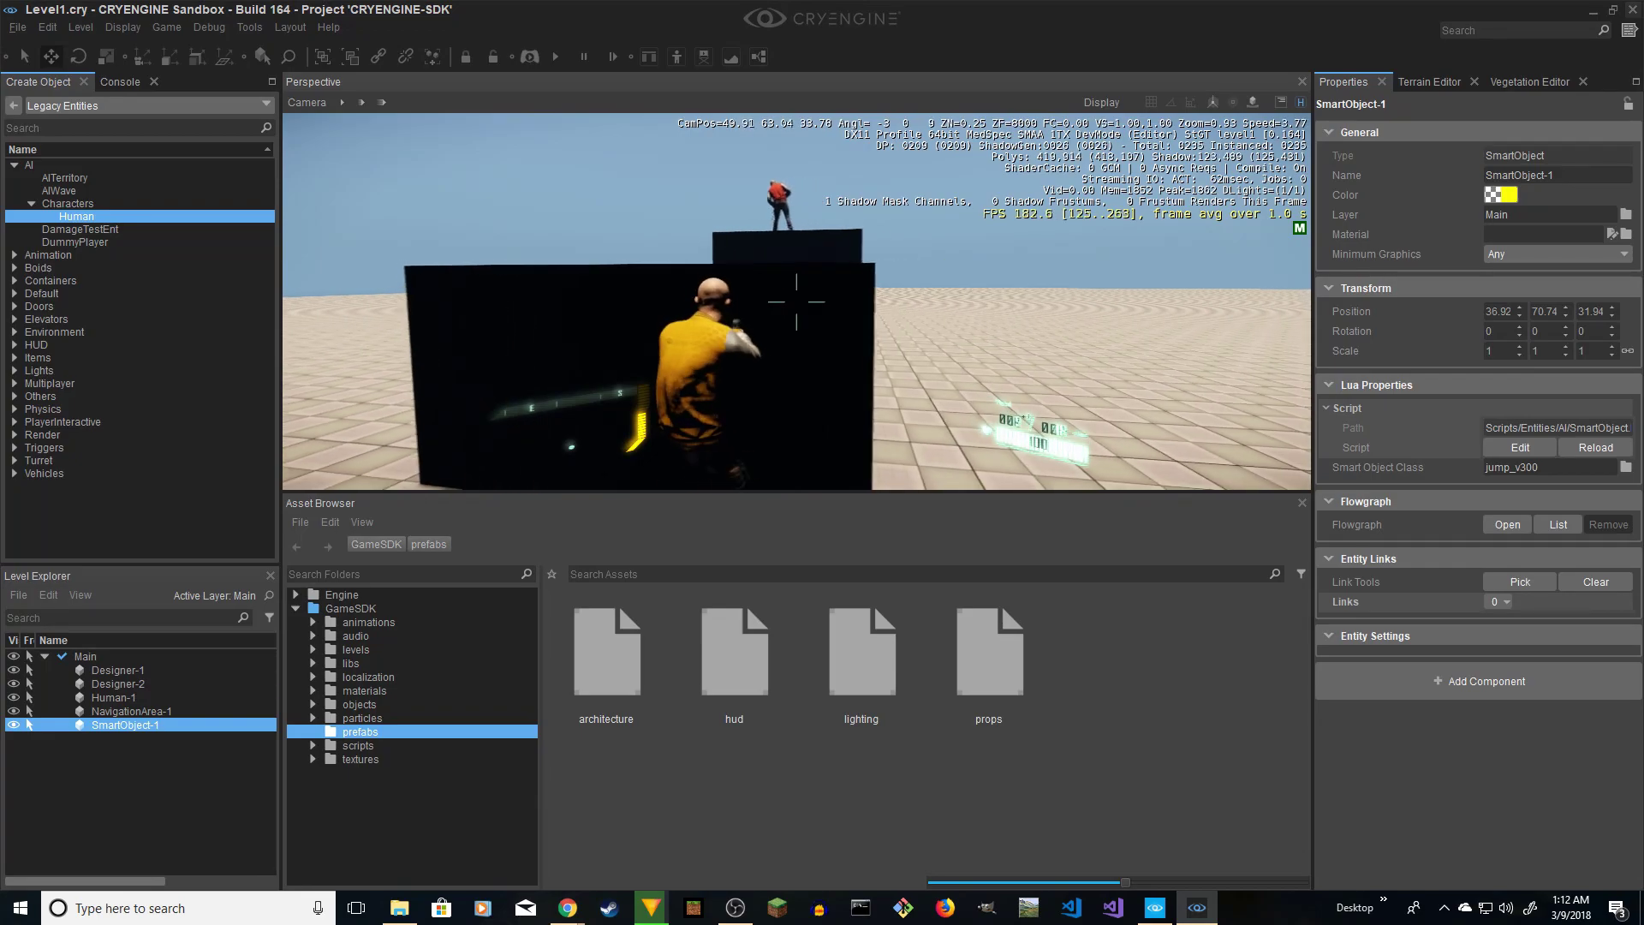
key("w")
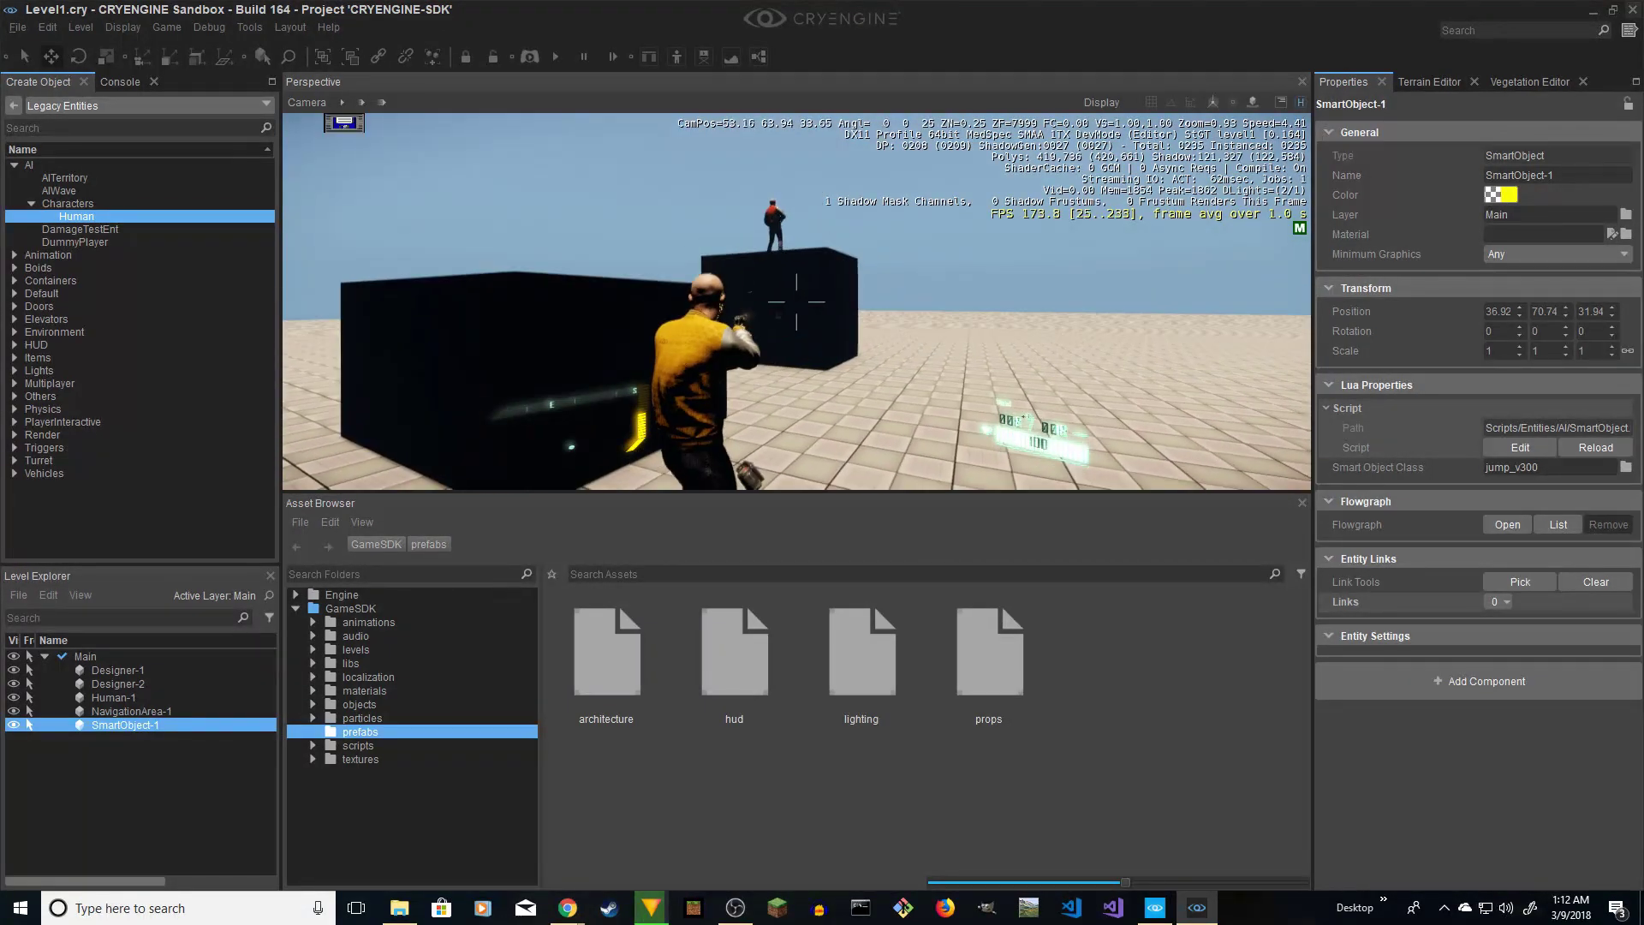
key("a")
key("d")
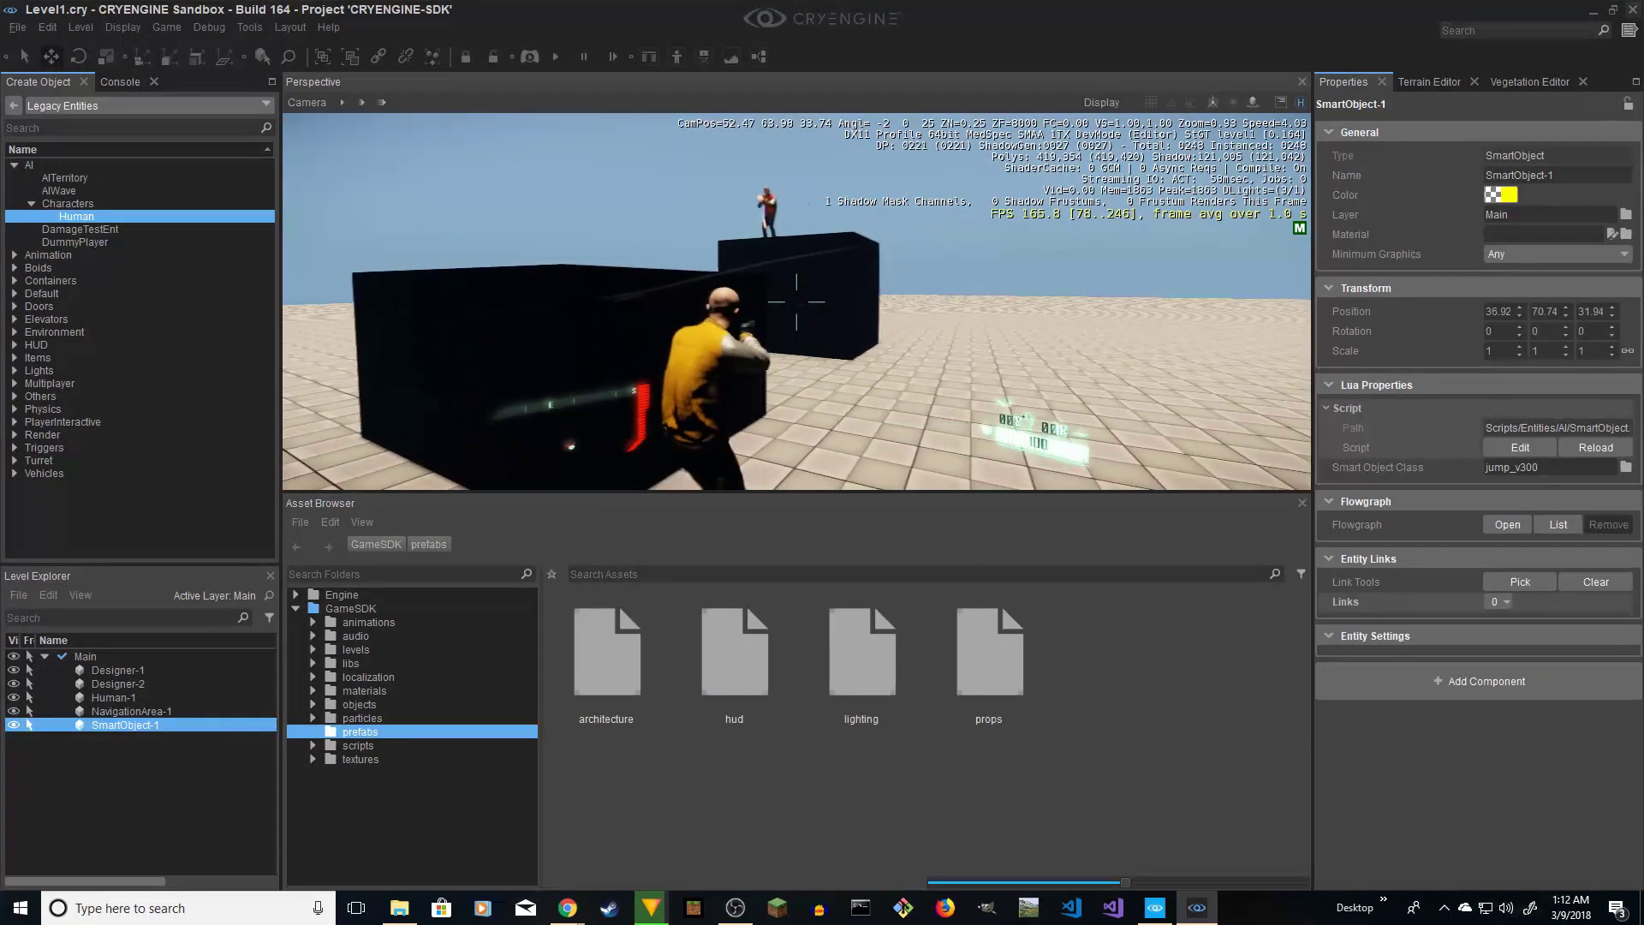
key("a")
key("a")
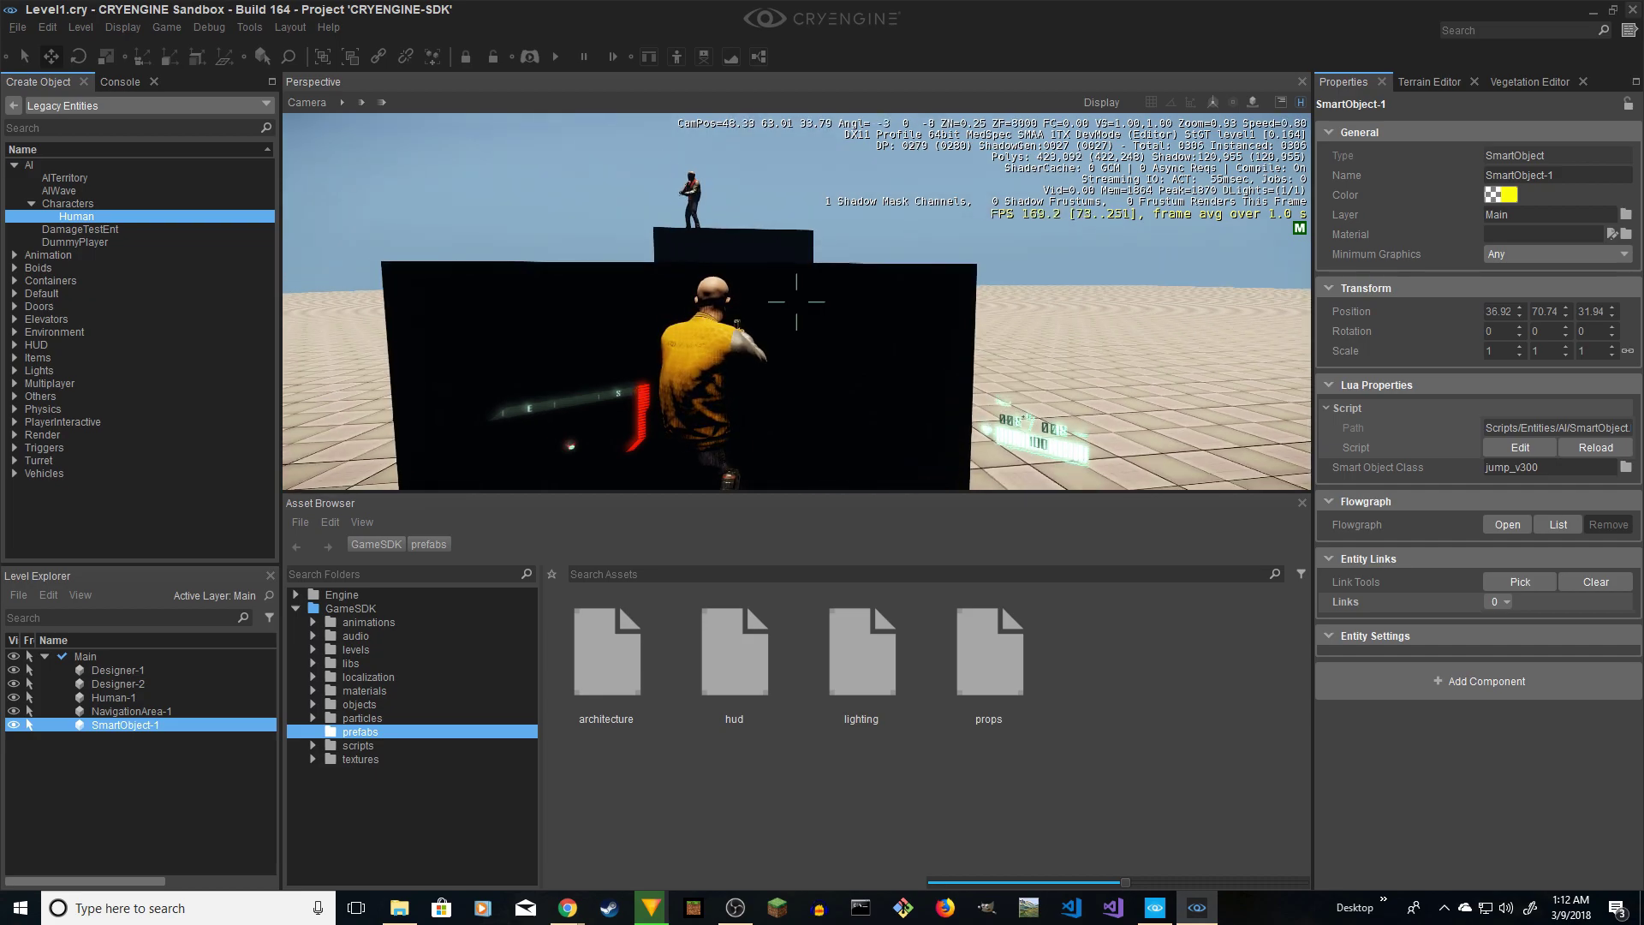
key("Escape")
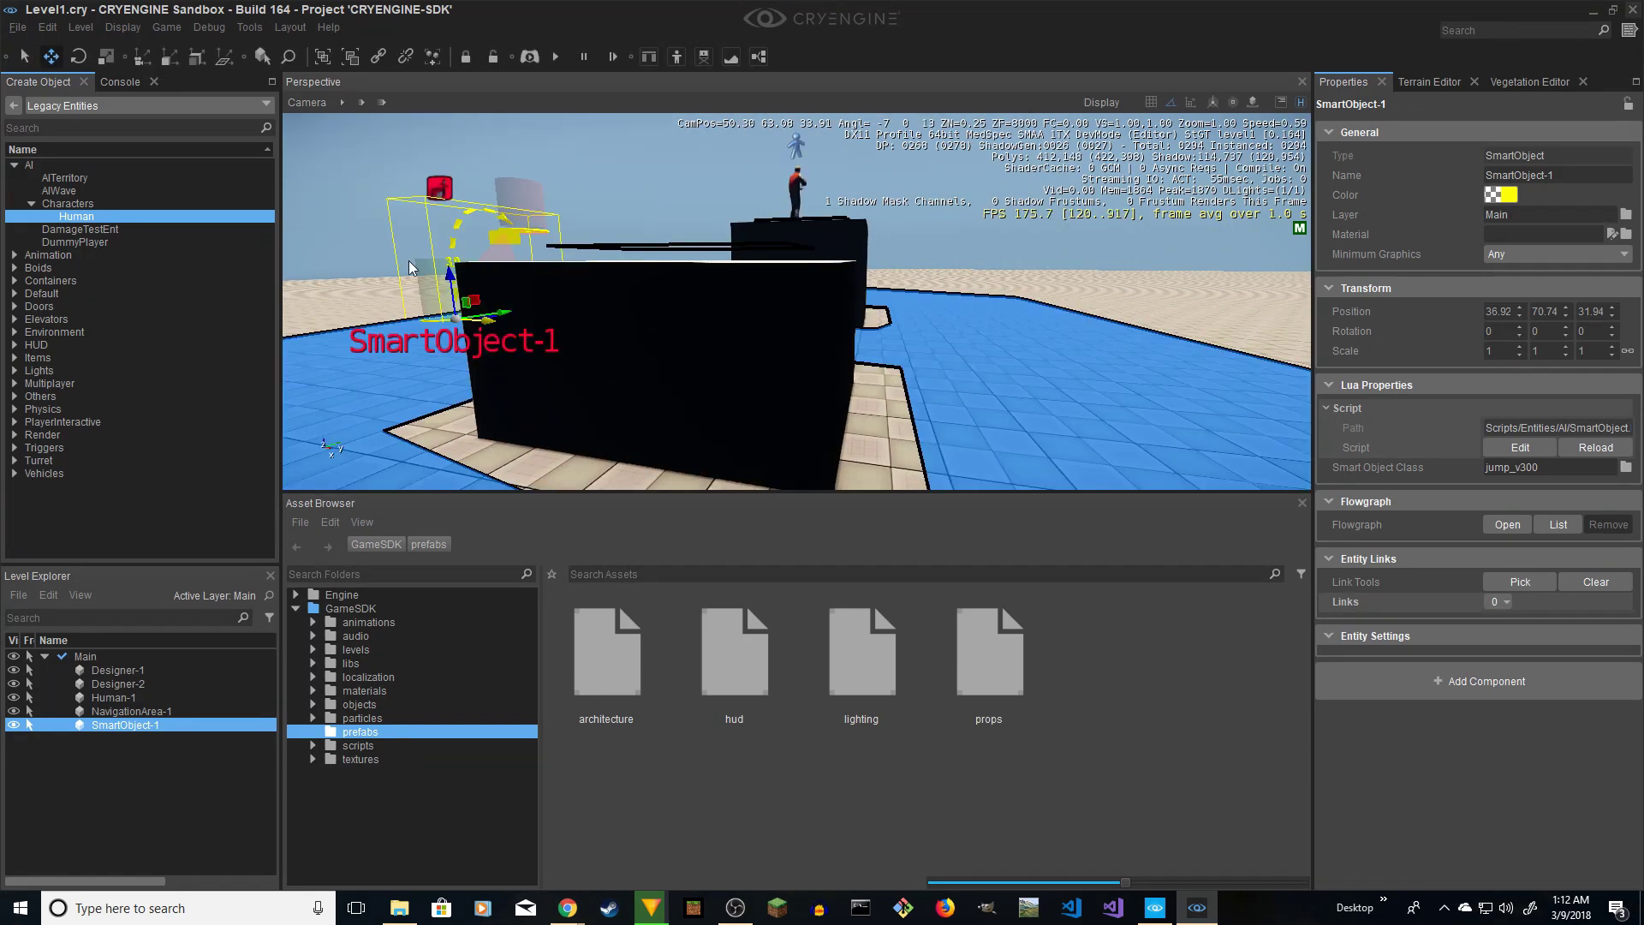
- Move the jump smart object along X back between the two boxes, to about X 47.95
key("w")
right_click_drag(633, 244, 437, 295)
key("s")
key("d")
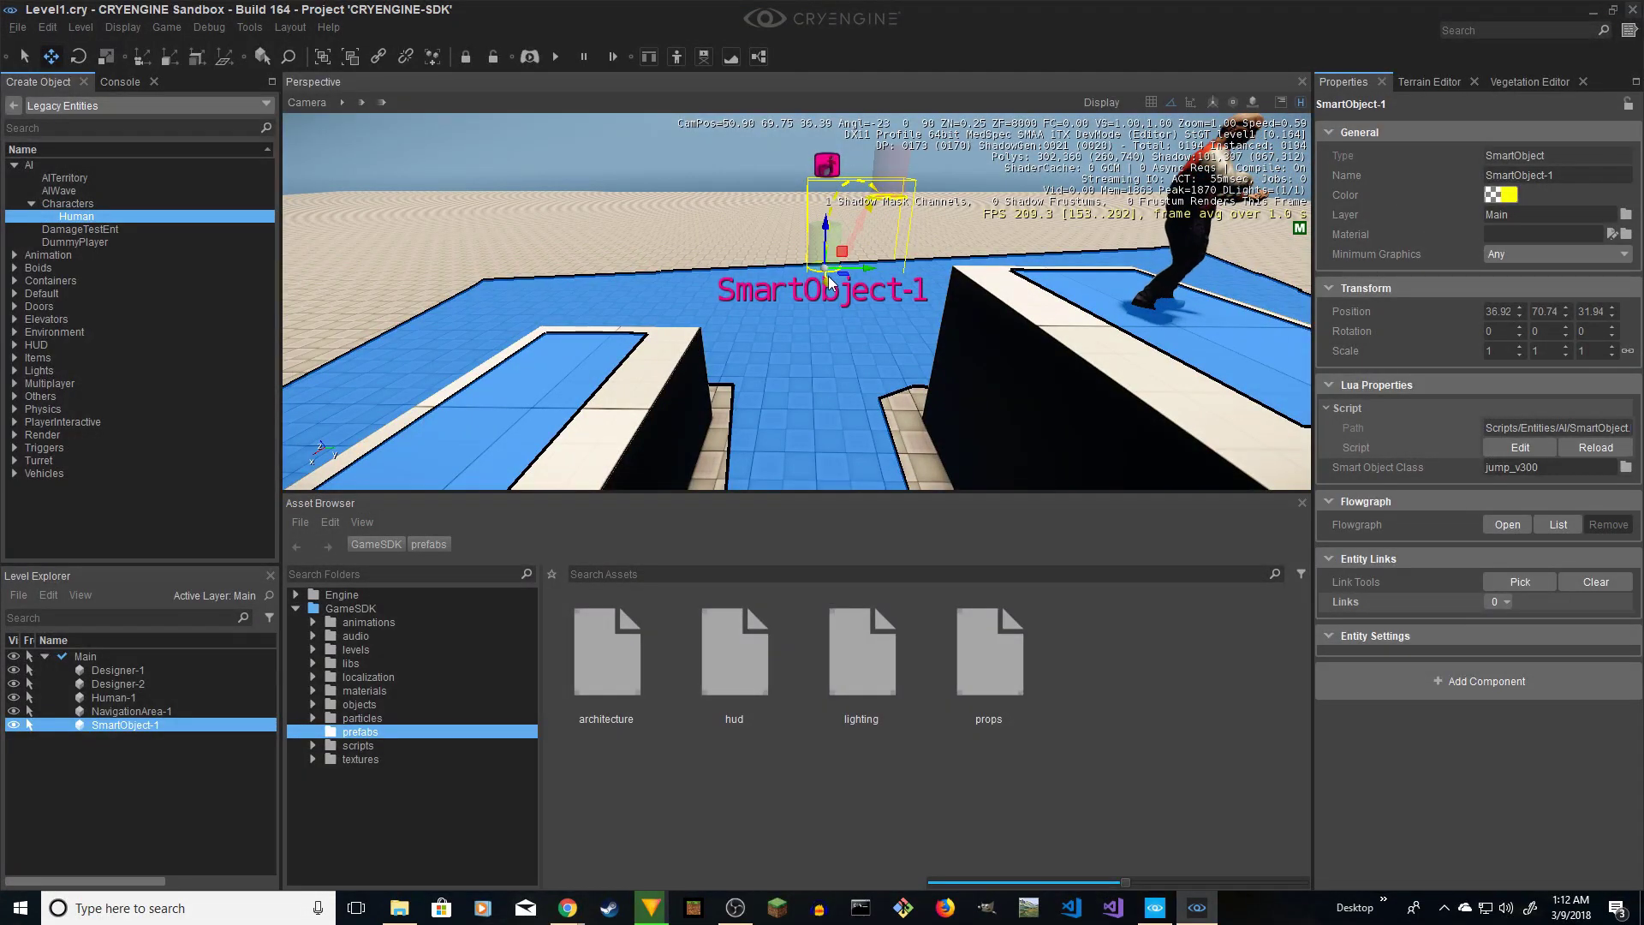
left_click_drag(835, 315, 876, 588)
right_click_drag(942, 417, 942, 481)
left_click_drag(866, 440, 870, 448)
- Run the level in game mode from beside the shorter box, fire a shot to alert the AI character and use the third-person view
key("a")
right_click_drag(870, 448, 1190, 347)
key("s")
key("w")
left_click(530, 58)
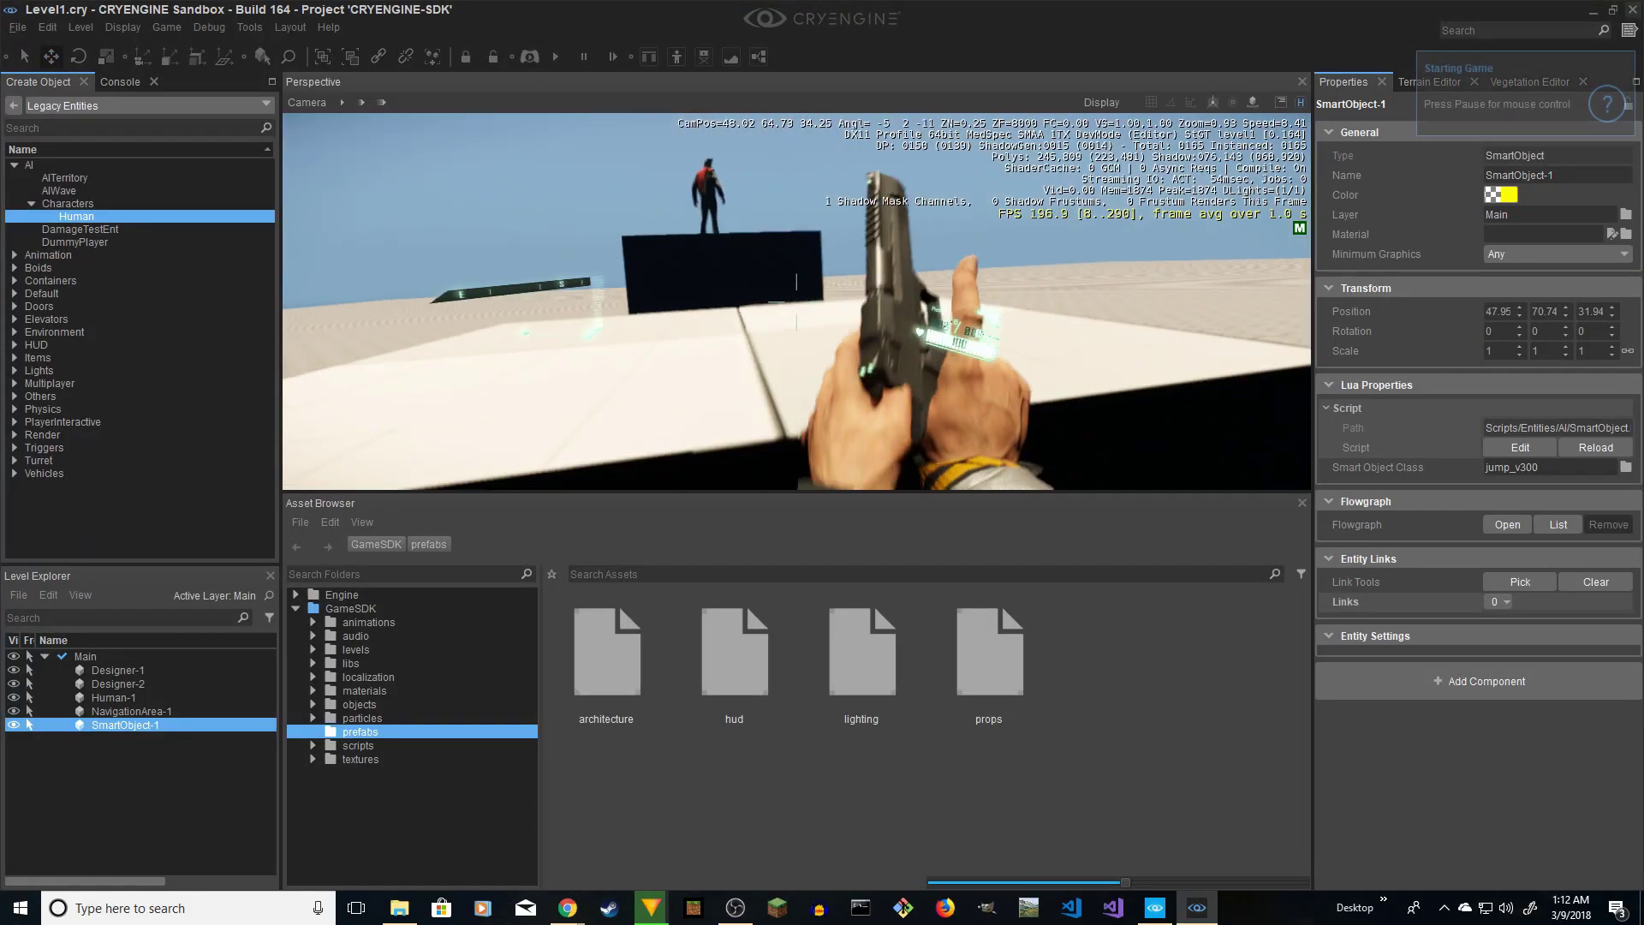
key("d")
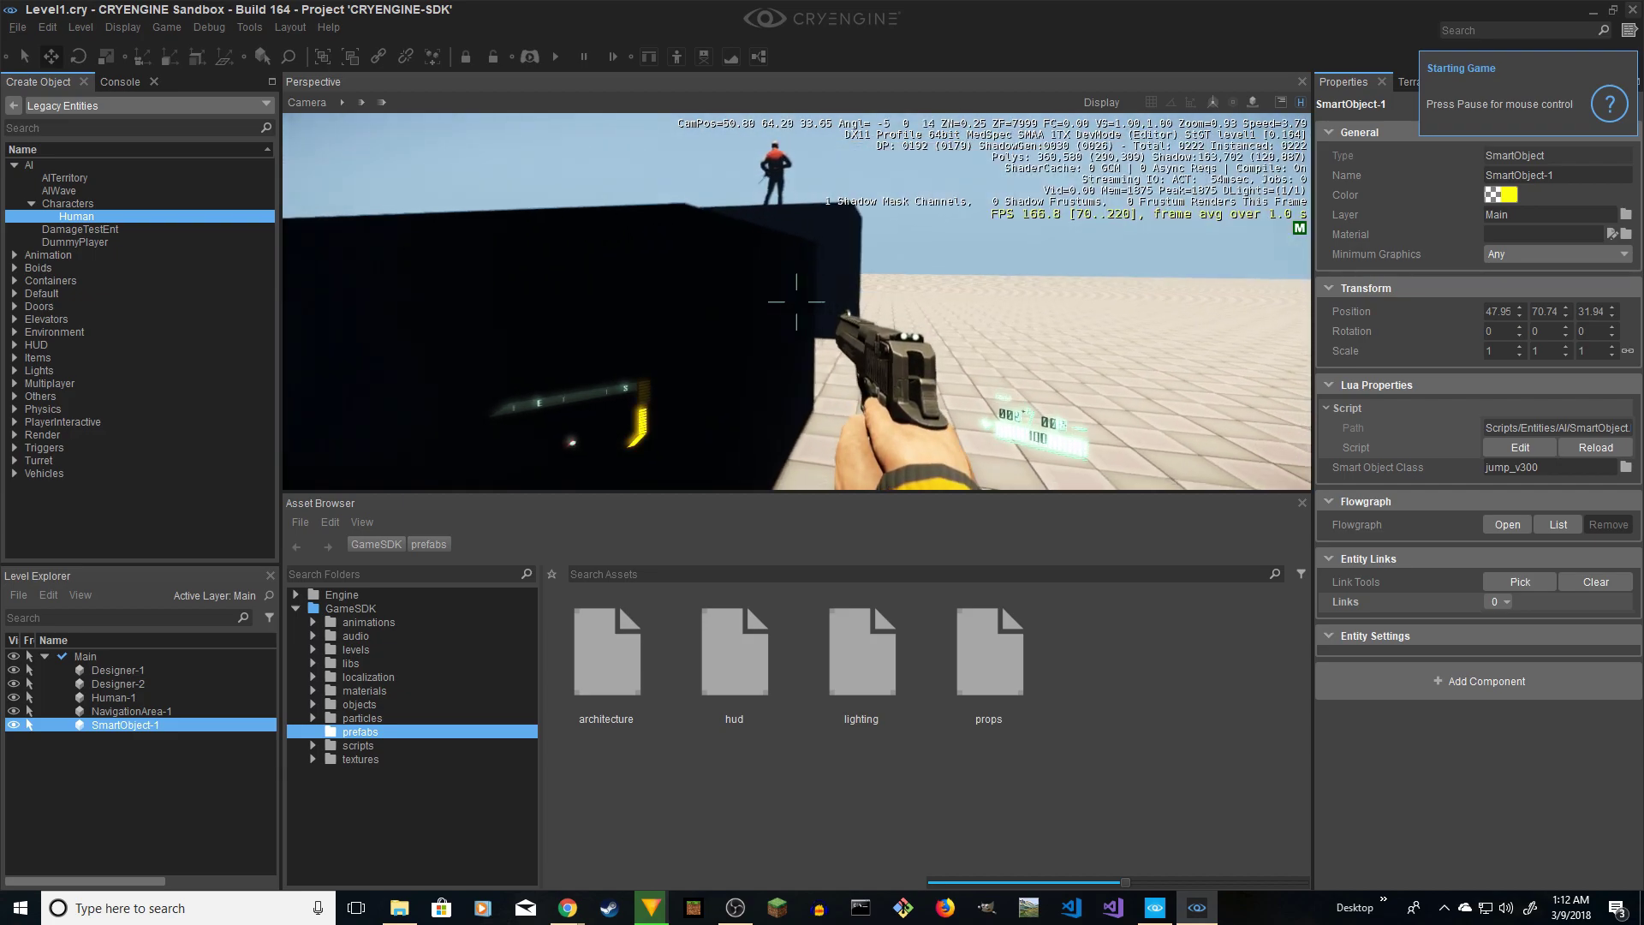
left_click(797, 301)
key("a")
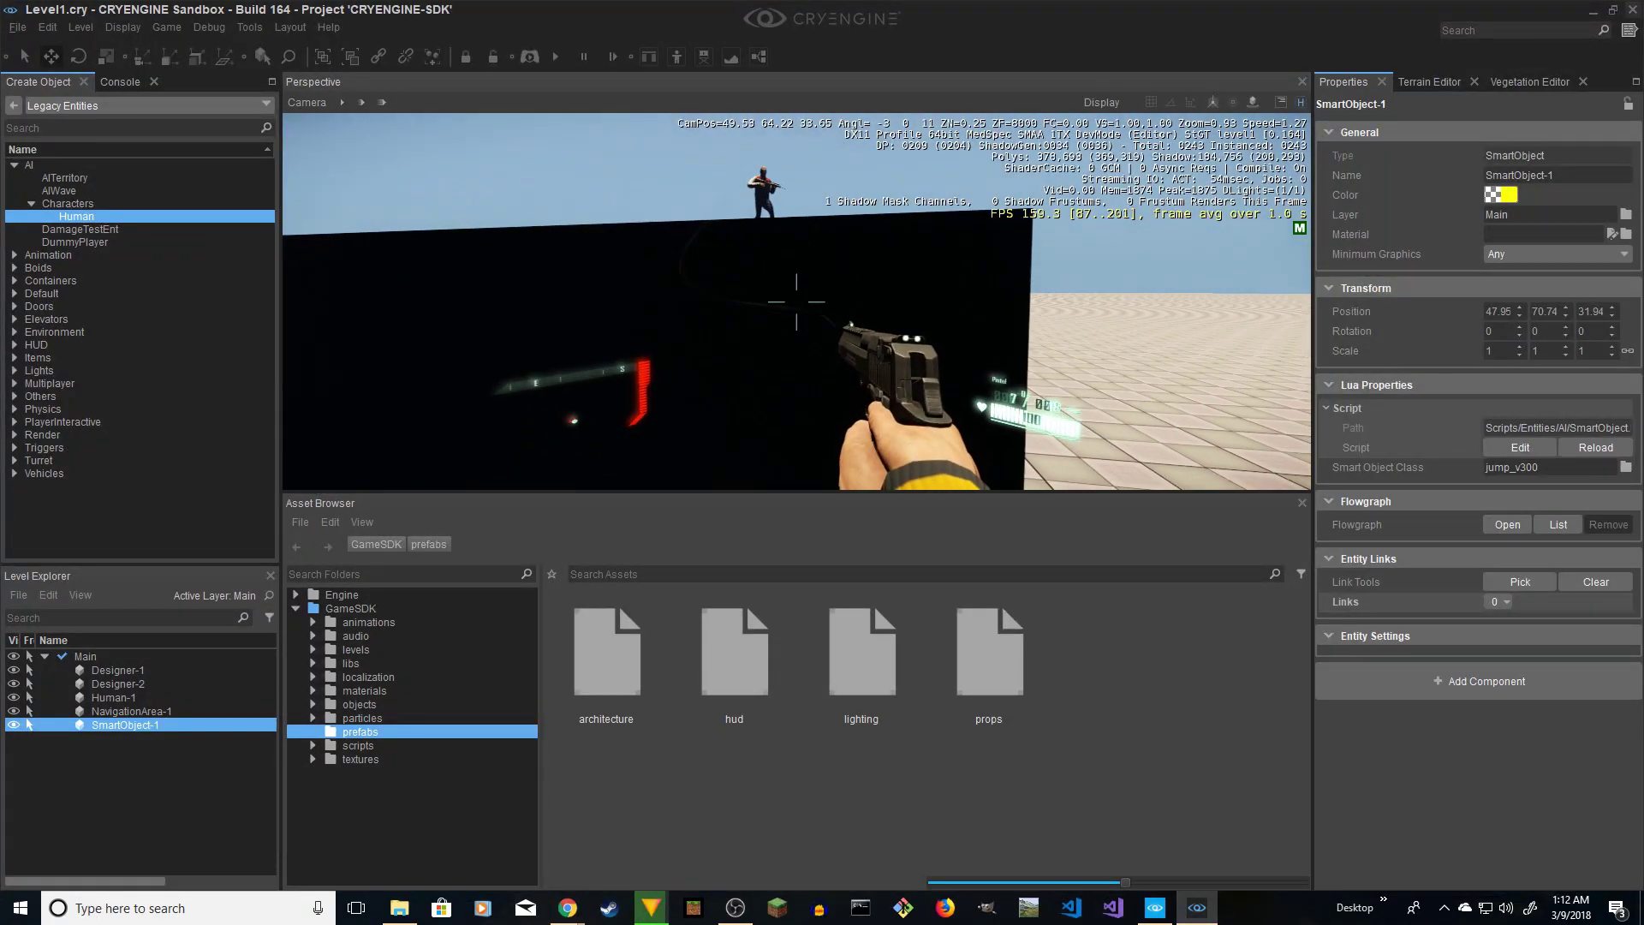
key("F1")
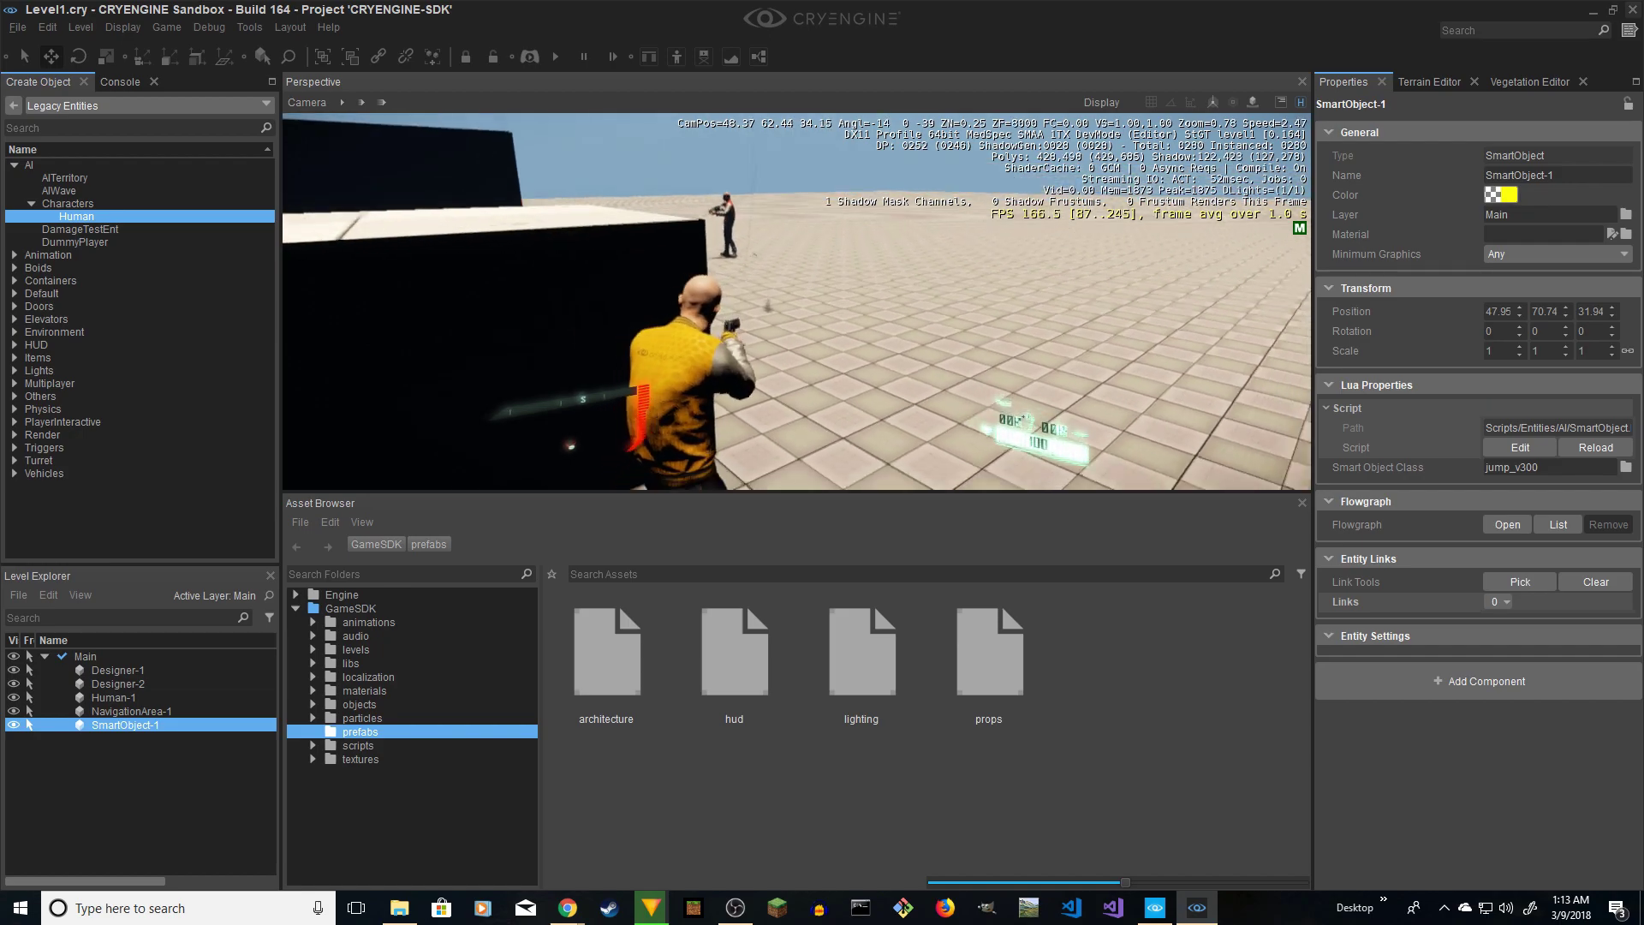
- Circle the shorter box and enter the gap between the boxes to test the AI character's pursuit, and leave game mode
key("a")
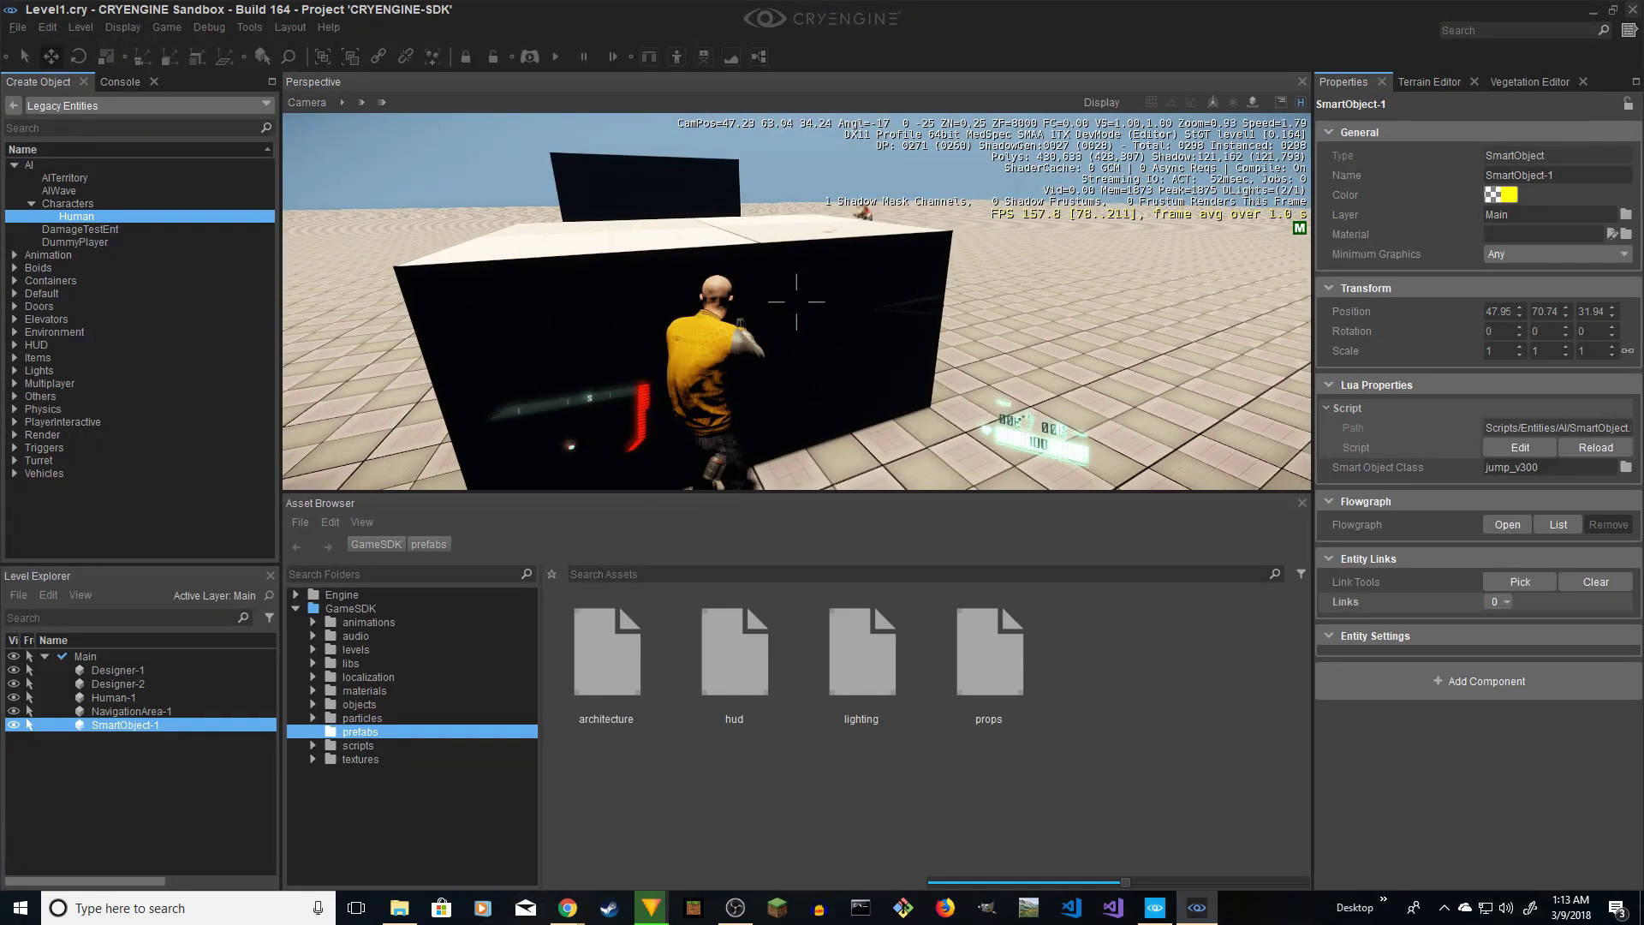
key("g")
key("a")
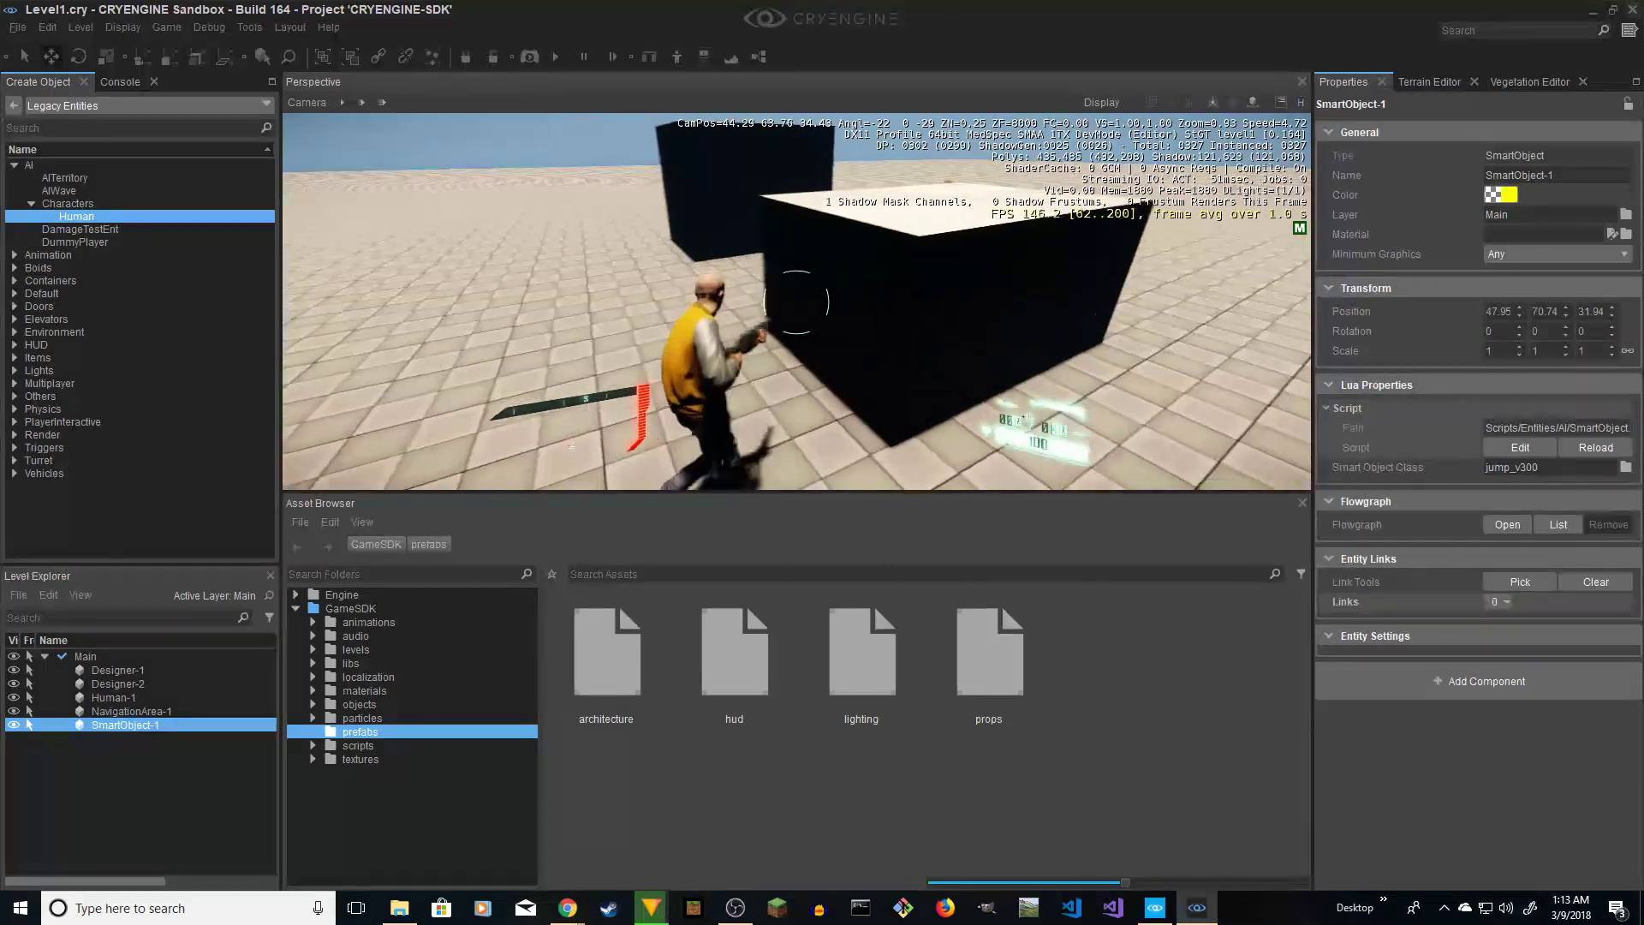
key("d")
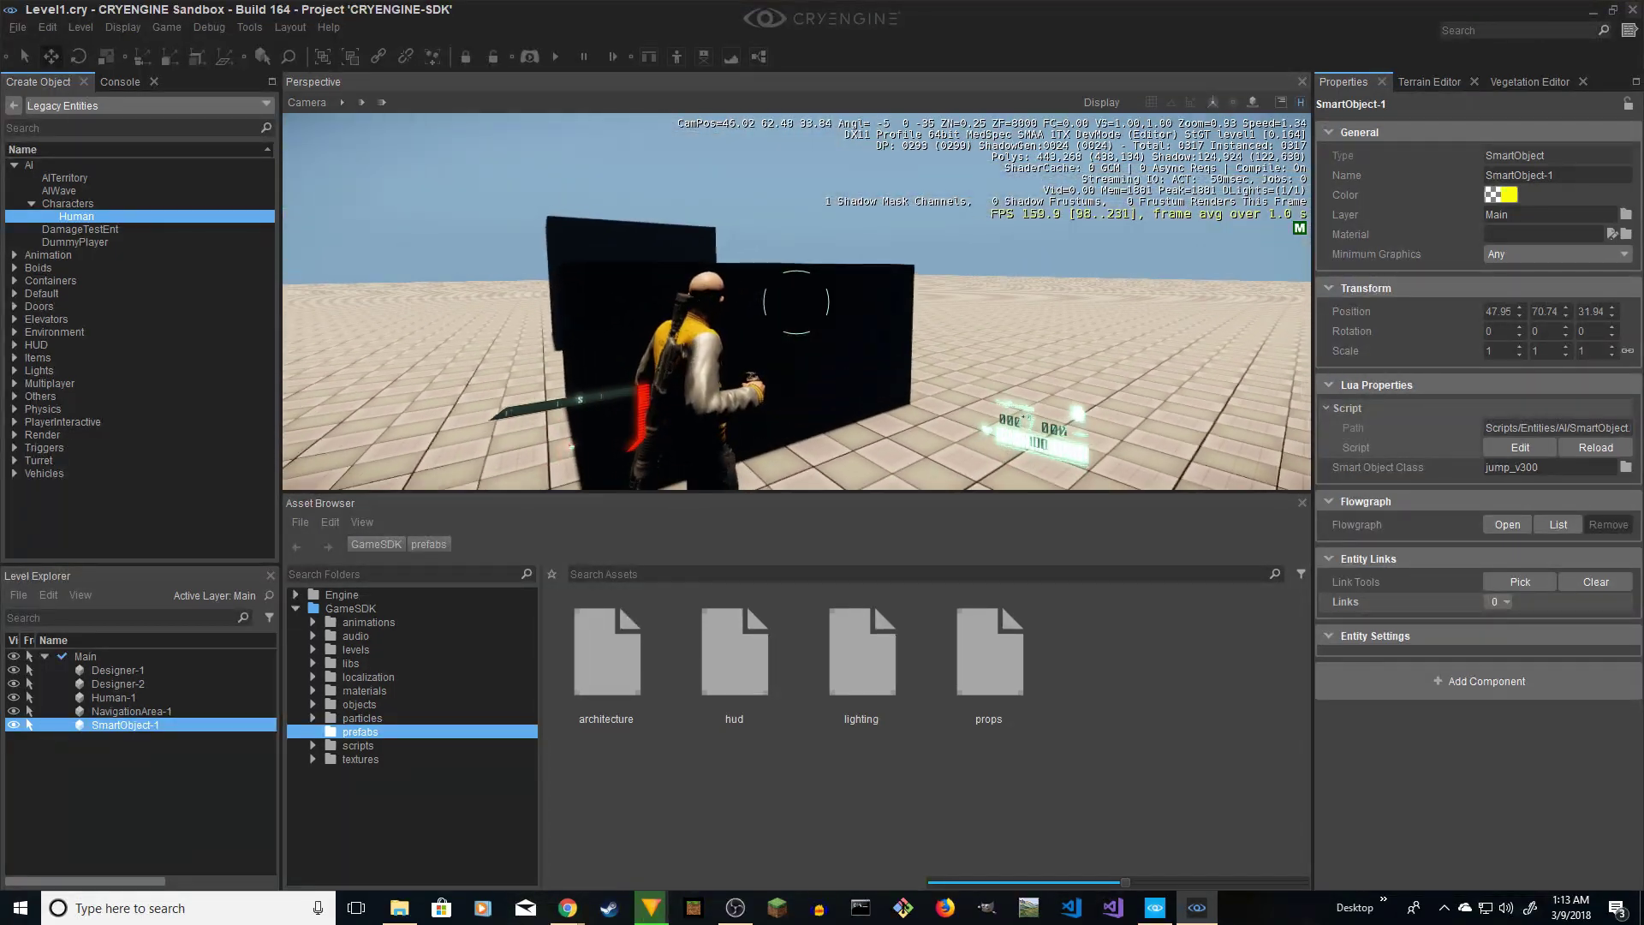
key("a")
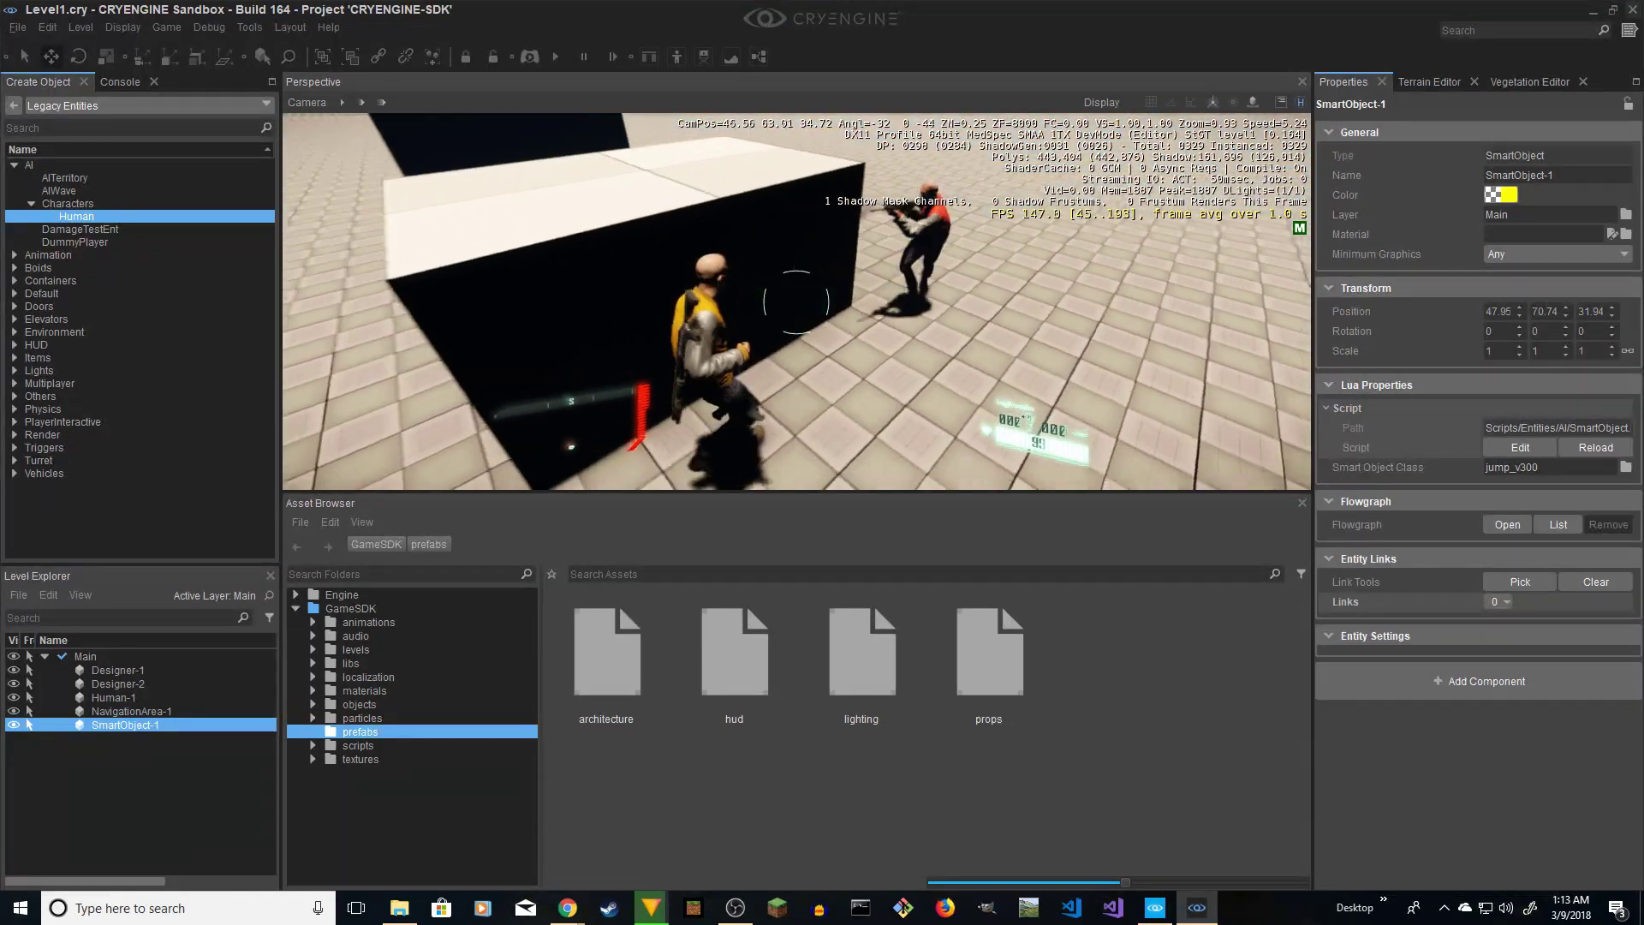
key("w")
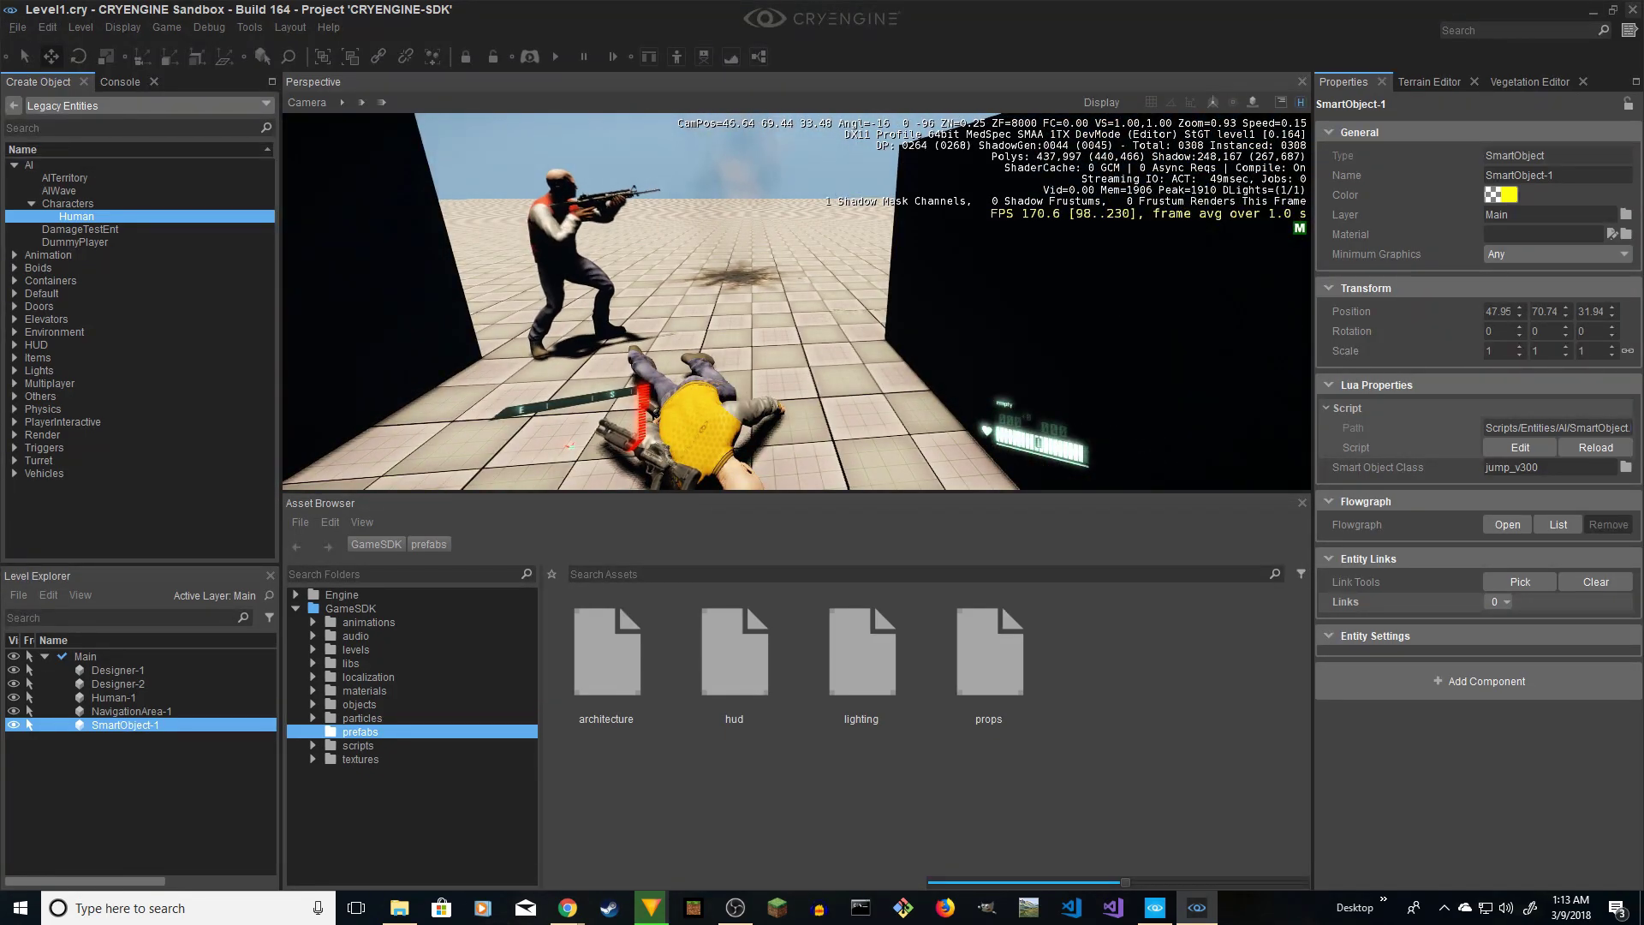
key("Escape")
- Narrow the shorter box to a Y scale of about 1.086 and move it along Y to about 66.67
key("s")
right_click_drag(542, 342, 287, 394)
key("d")
key("s")
key("d")
key("w")
right_click_drag(544, 405, 428, 407)
key("s")
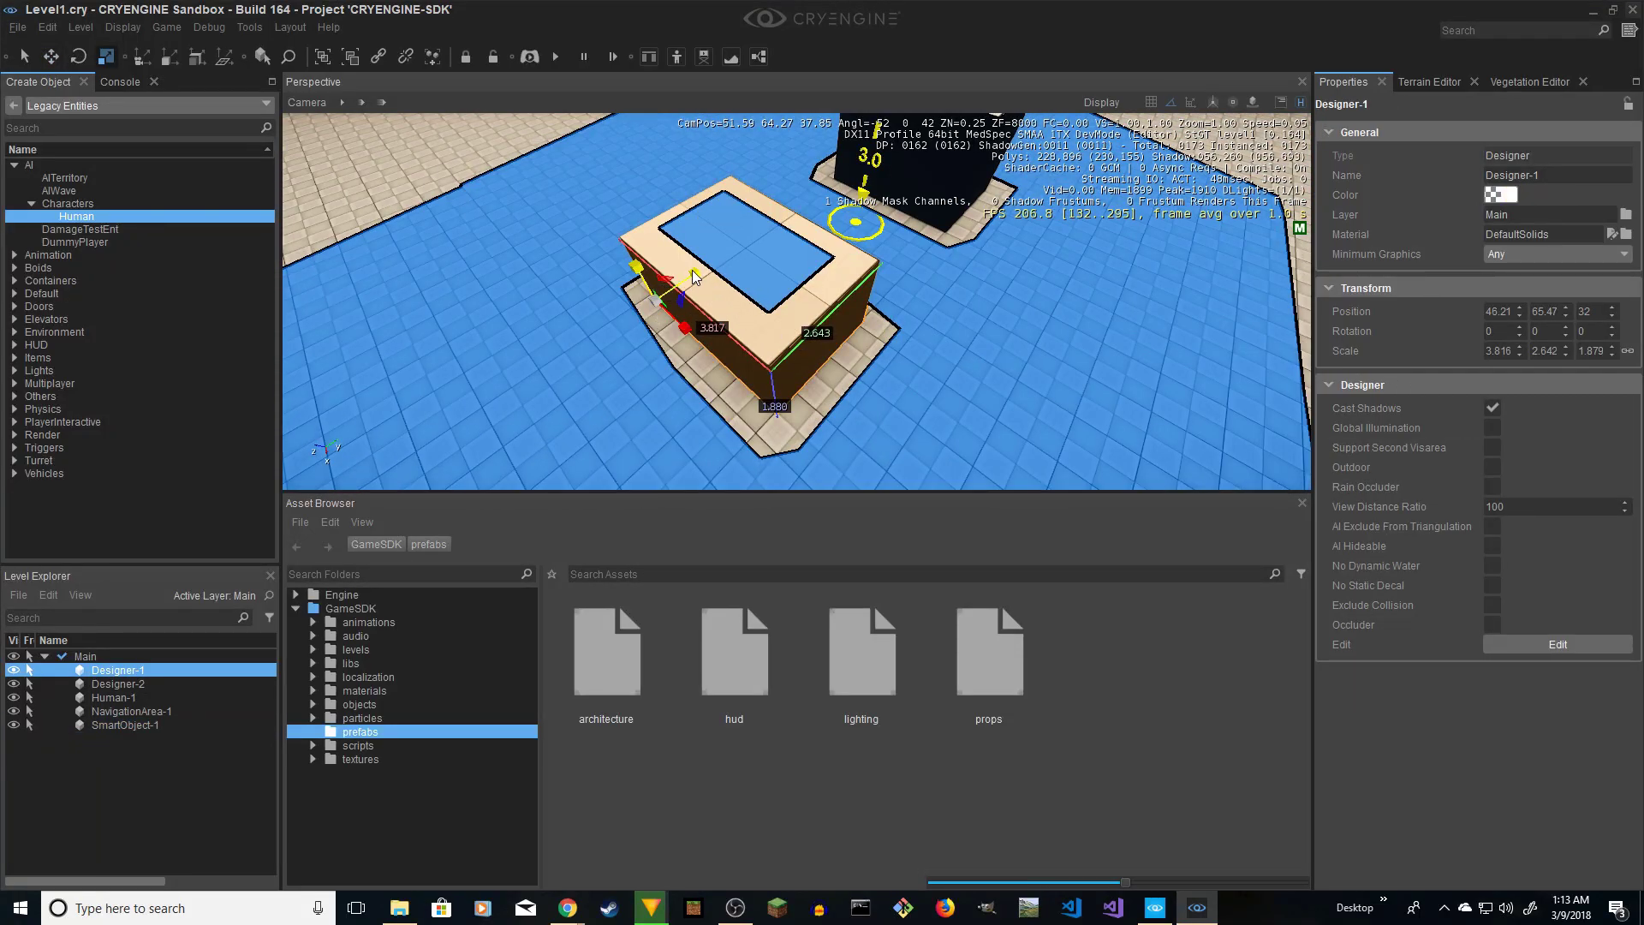
left_click_drag(689, 289, 608, 287)
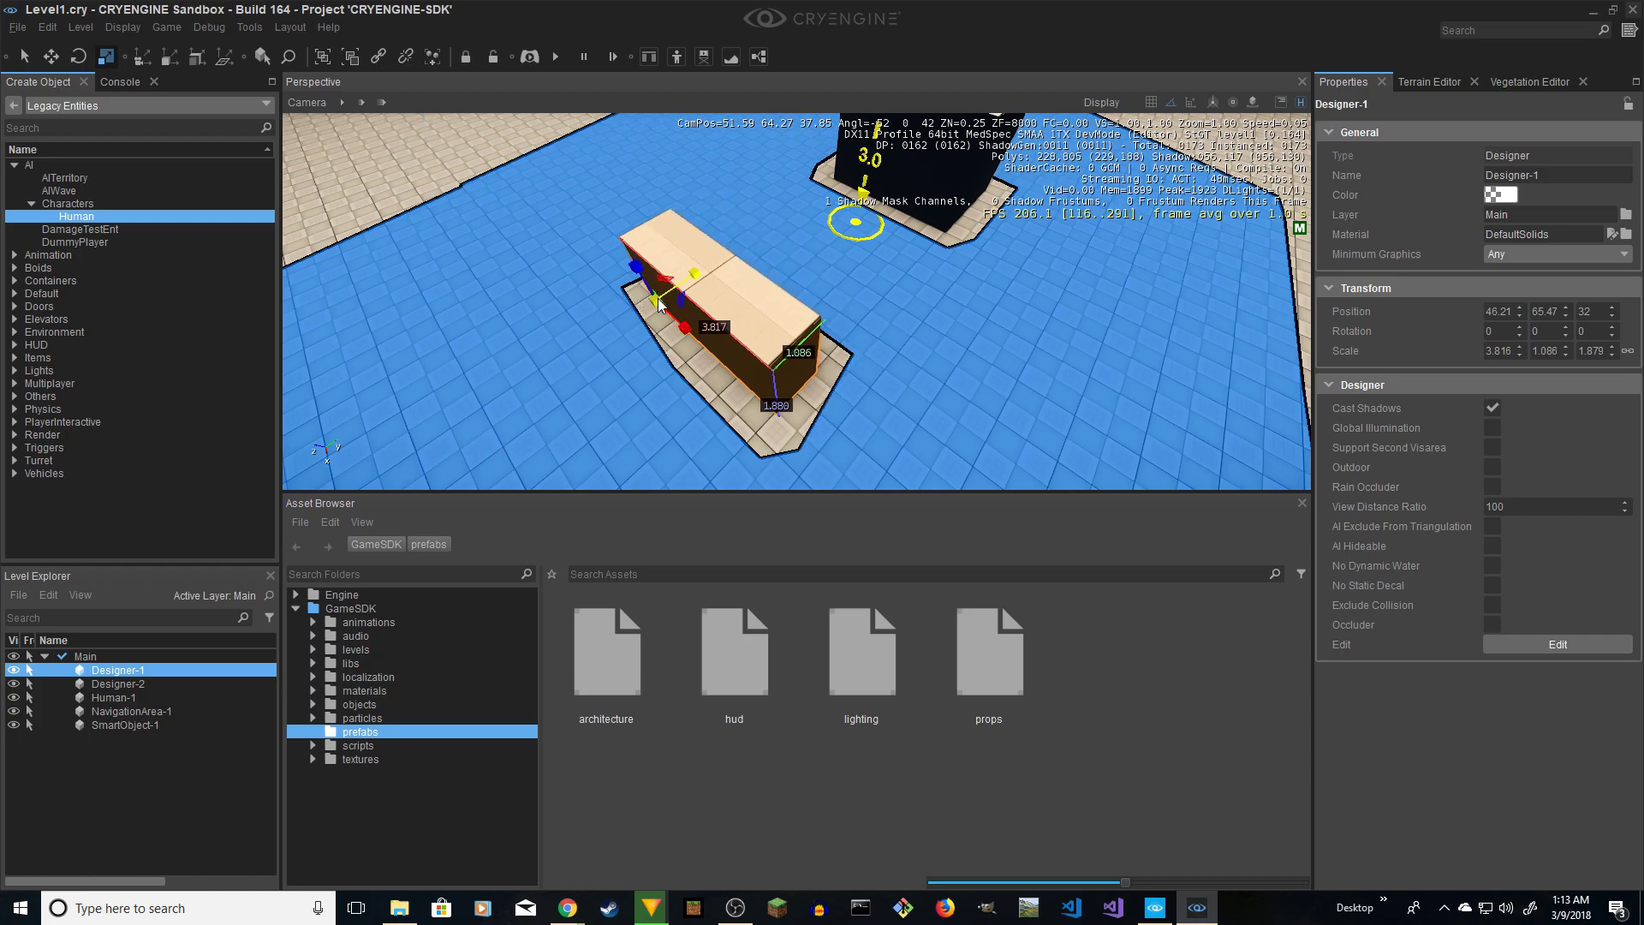
left_click_drag(690, 285, 736, 258)
key("a")
right_click_drag(797, 274, 801, 279)
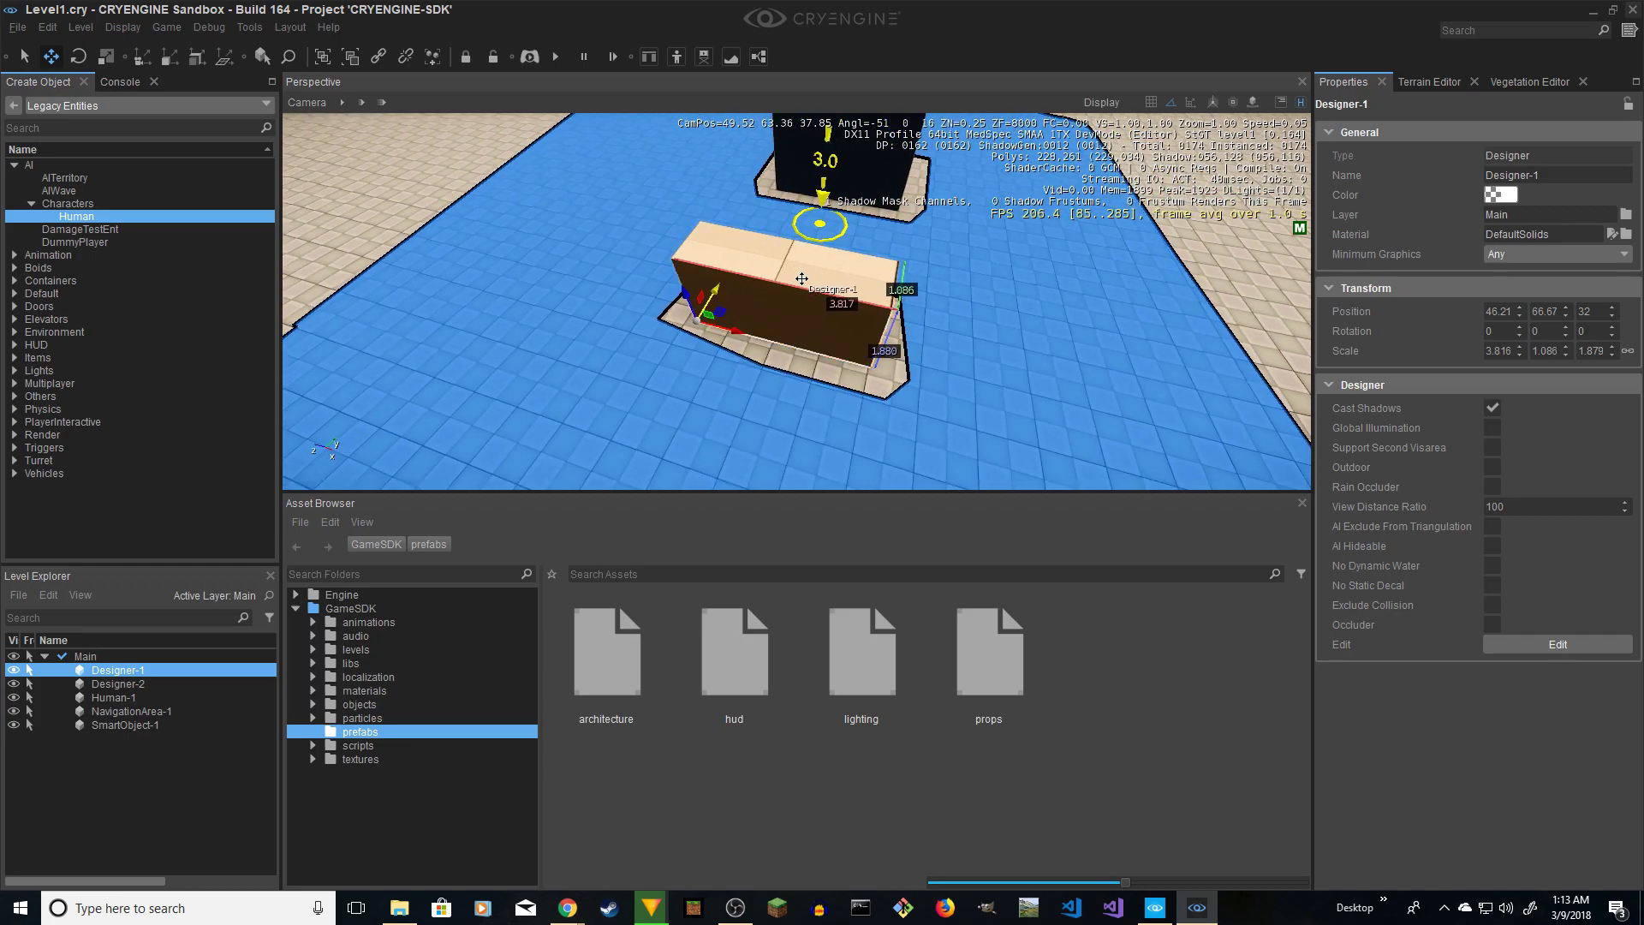
- Try stretching the narrowed box to an X scale of about 4.943 and cloning it at about X 51.12
mouse_move(741, 334)
left_mouse_down()
mouse_move(873, 342)
mouse_move(930, 374)
left_mouse_up()
key("2")
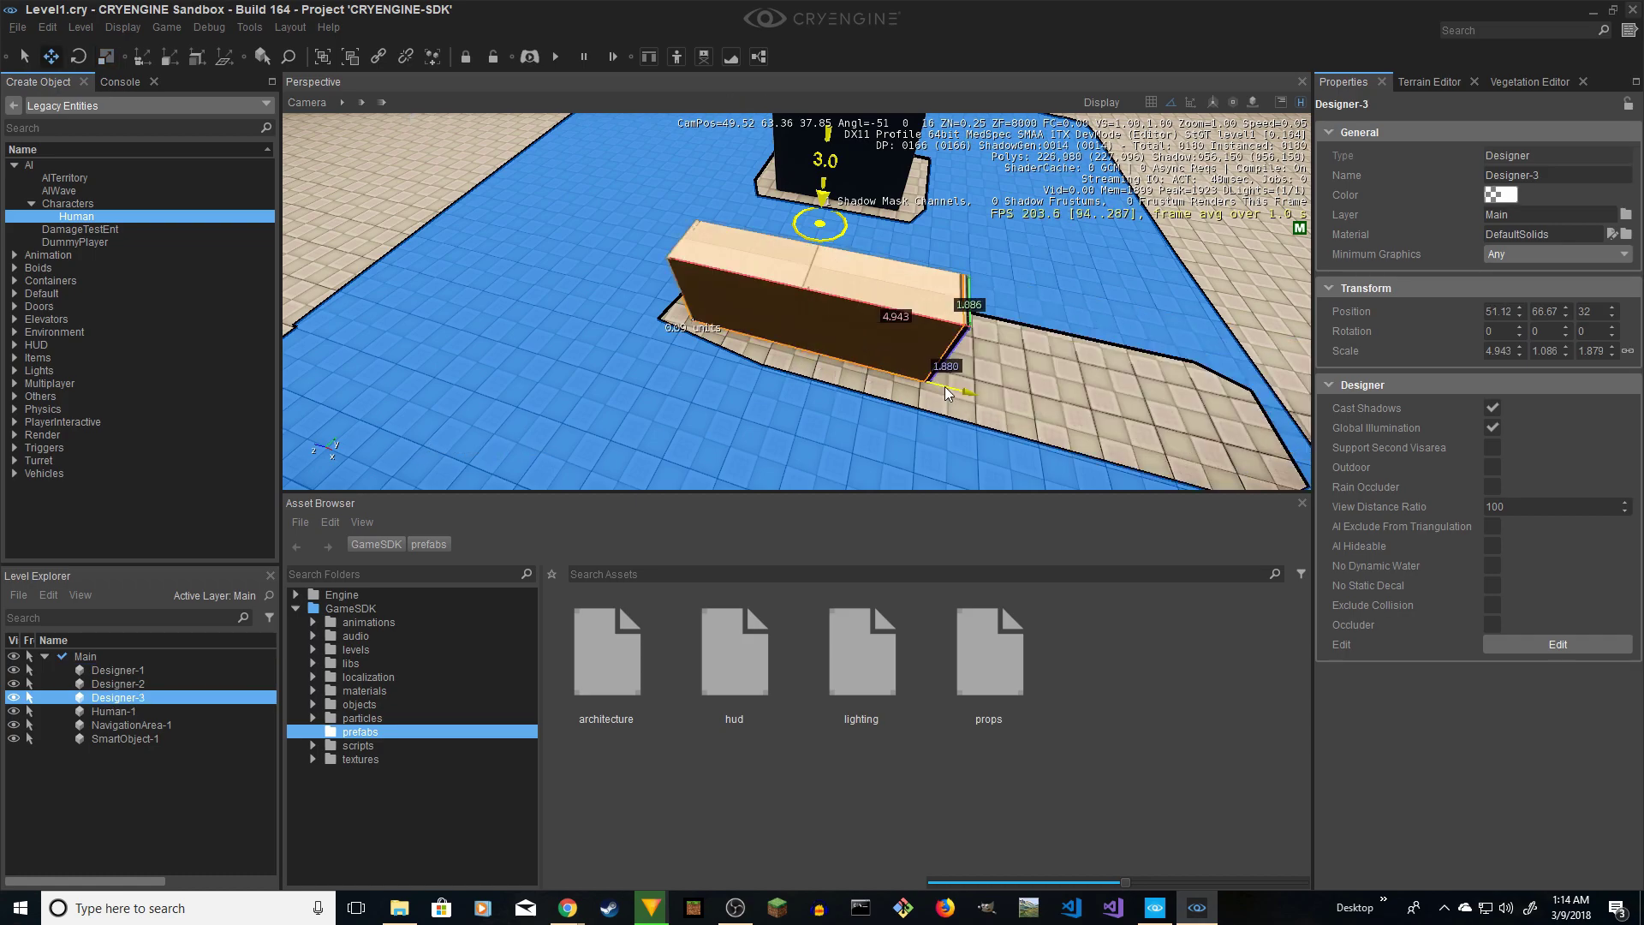
right_click_drag(736, 272, 840, 206)
key("ctrl+z")
key("ctrl+z")
- Clone the narrowed box to about Y 63.06, and add another copy at about Y 64.91 rotated 90° about Z
key("ctrl+d")
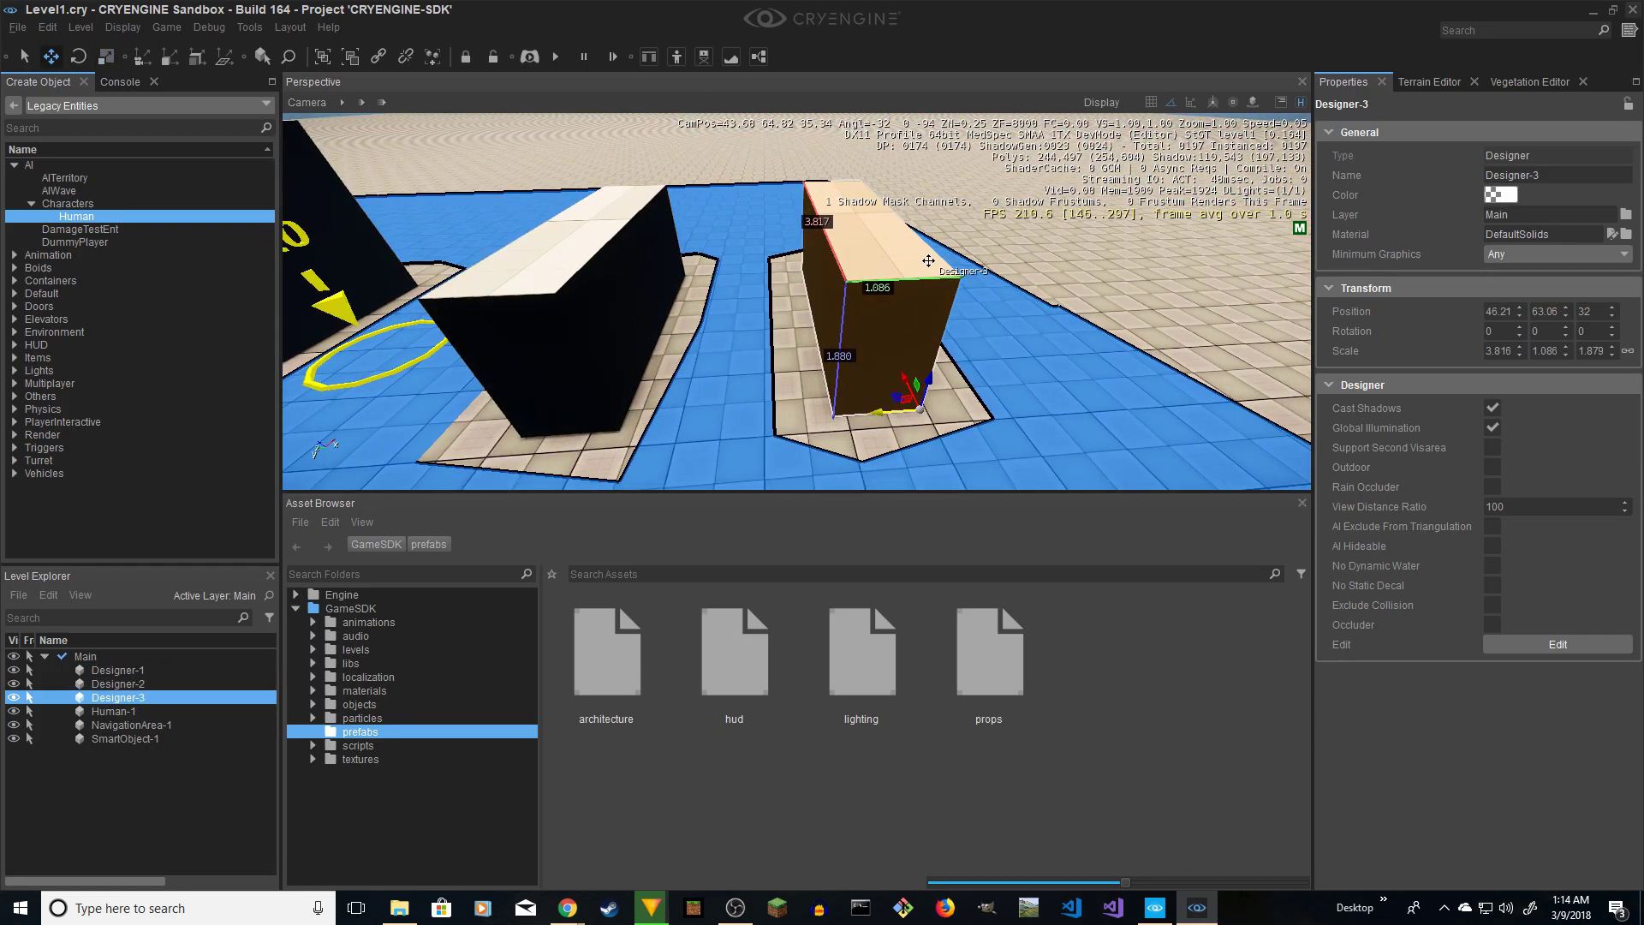
key("ctrl+d")
left_click(762, 407)
key("3")
mouse_move(758, 451)
left_mouse_down()
mouse_move(800, 445)
mouse_move(740, 443)
mouse_move(761, 452)
left_mouse_up()
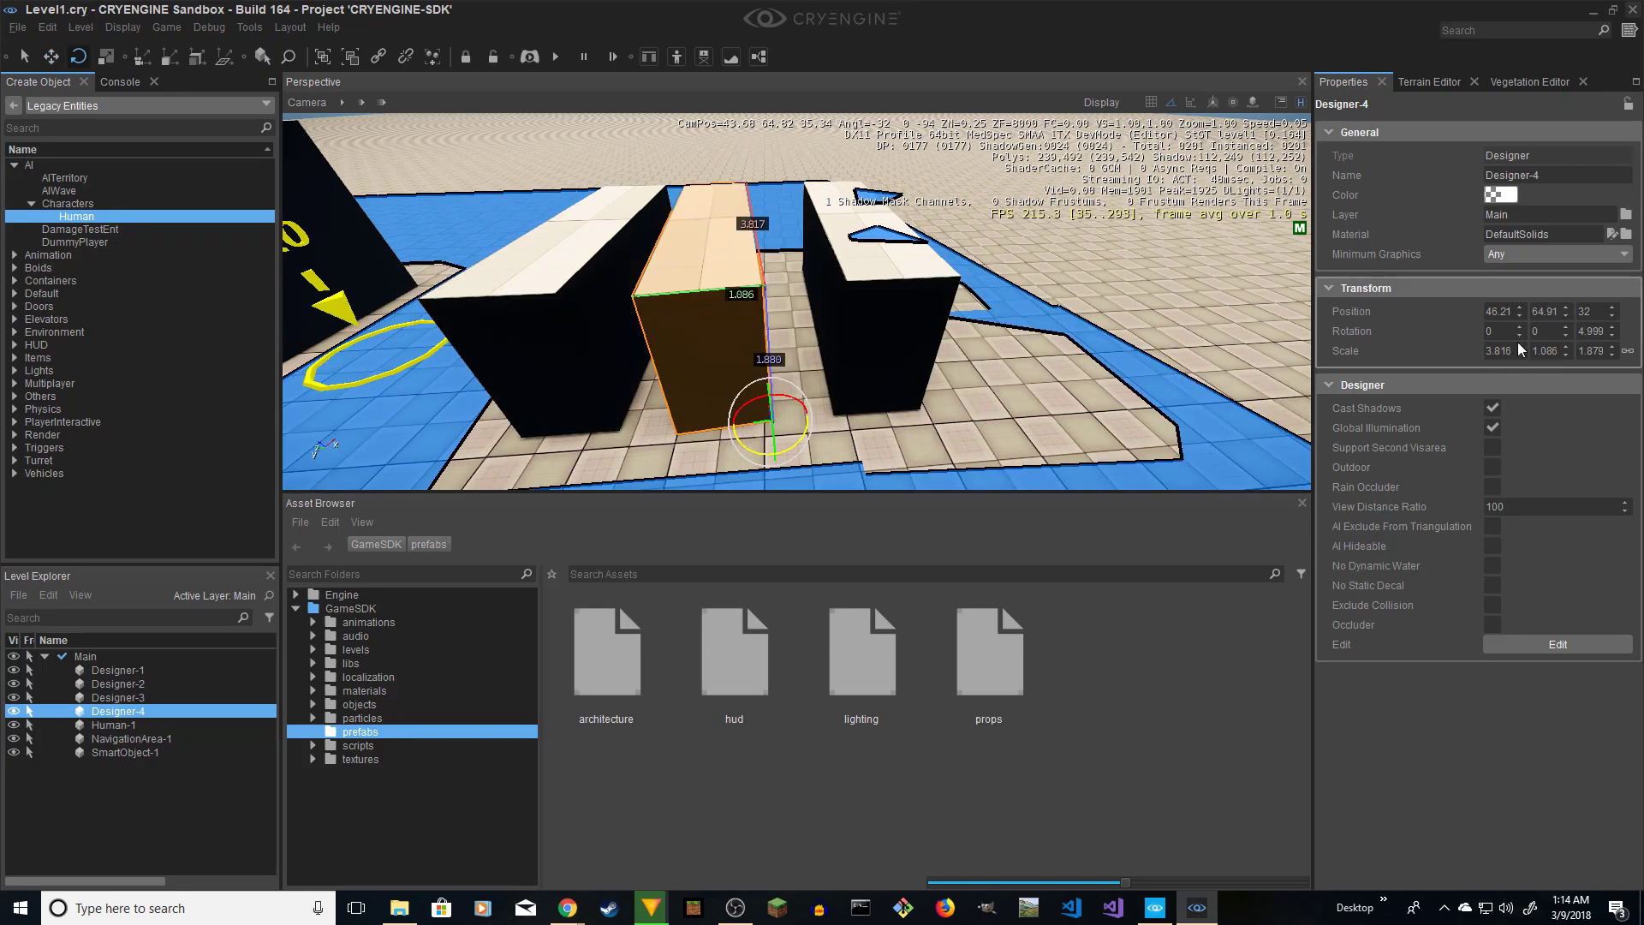
double_click(1589, 332)
type("90")
key("Return")
- Position the rotated box across one end of the parallel boxes and clone it across the other end, at about X 50.61, Y 63.66
key("2")
right_click_drag(690, 311, 805, 234)
key("ctrl+d")
left_click_drag(865, 415, 792, 417)
right_click_drag(792, 418, 774, 270)
- Scale the cloned enclosure walls thinner along Y, bringing the outer parallel wall to a Y scale of about 0.646
left_click(775, 270)
key("4")
right_click_drag(814, 377, 857, 257)
left_click(857, 258)
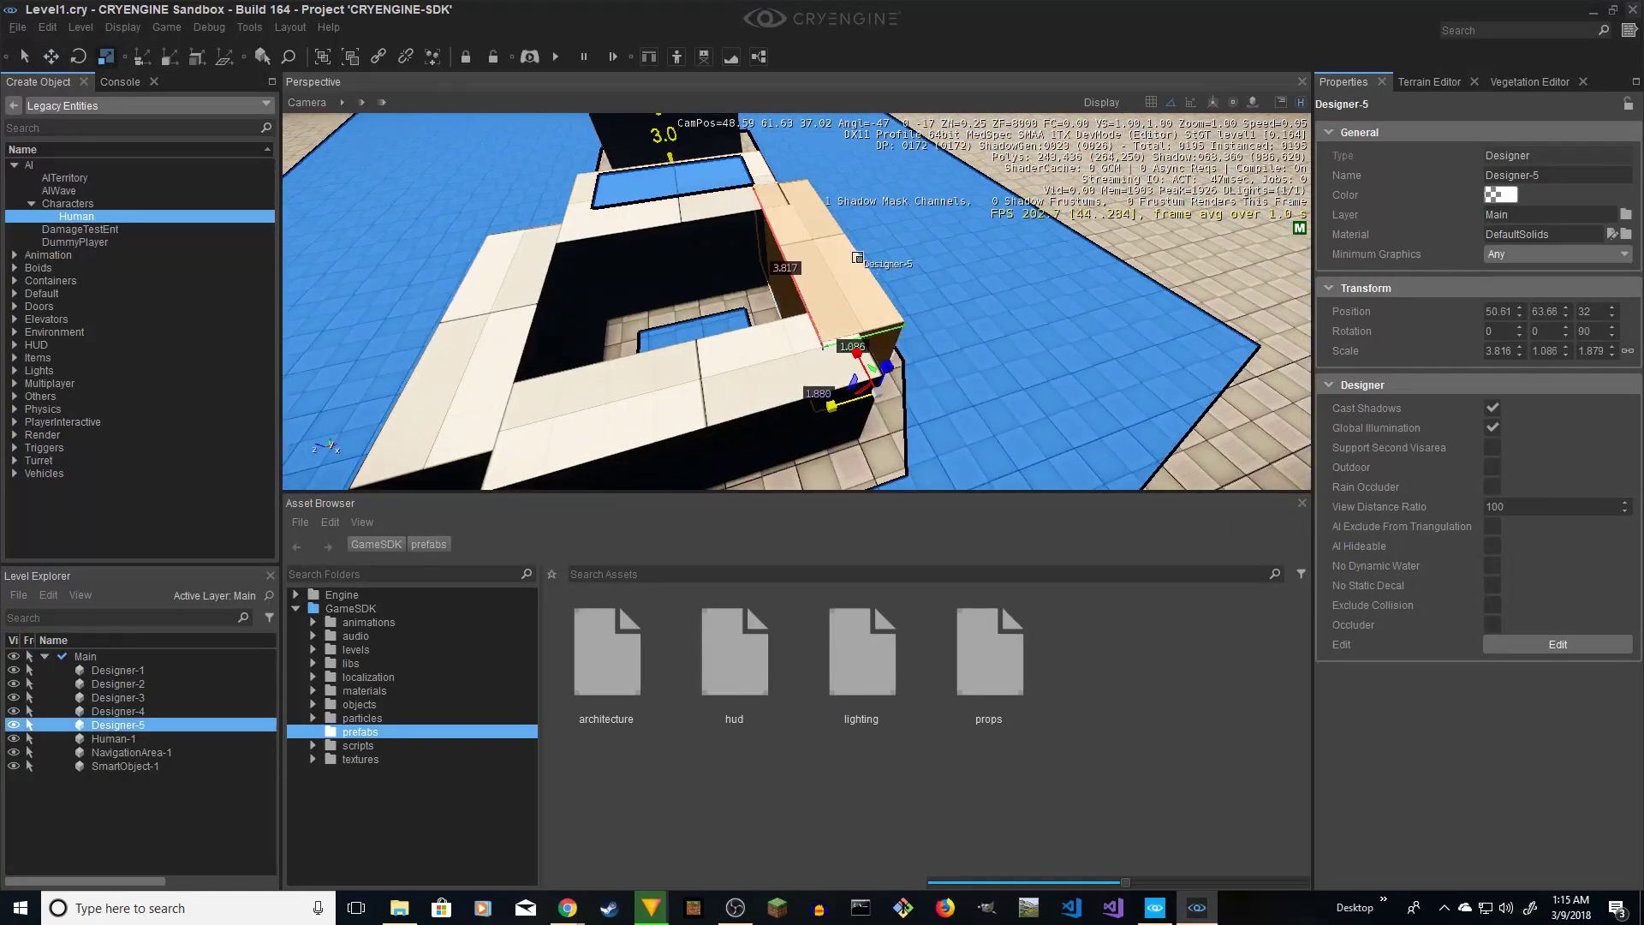
left_click_drag(831, 406, 789, 411)
right_click_drag(789, 411, 737, 385)
left_click(736, 385)
left_click_drag(657, 423, 660, 400)
right_click_drag(660, 400, 762, 437)
left_click_drag(747, 466, 755, 435)
right_click_drag(755, 435, 820, 338)
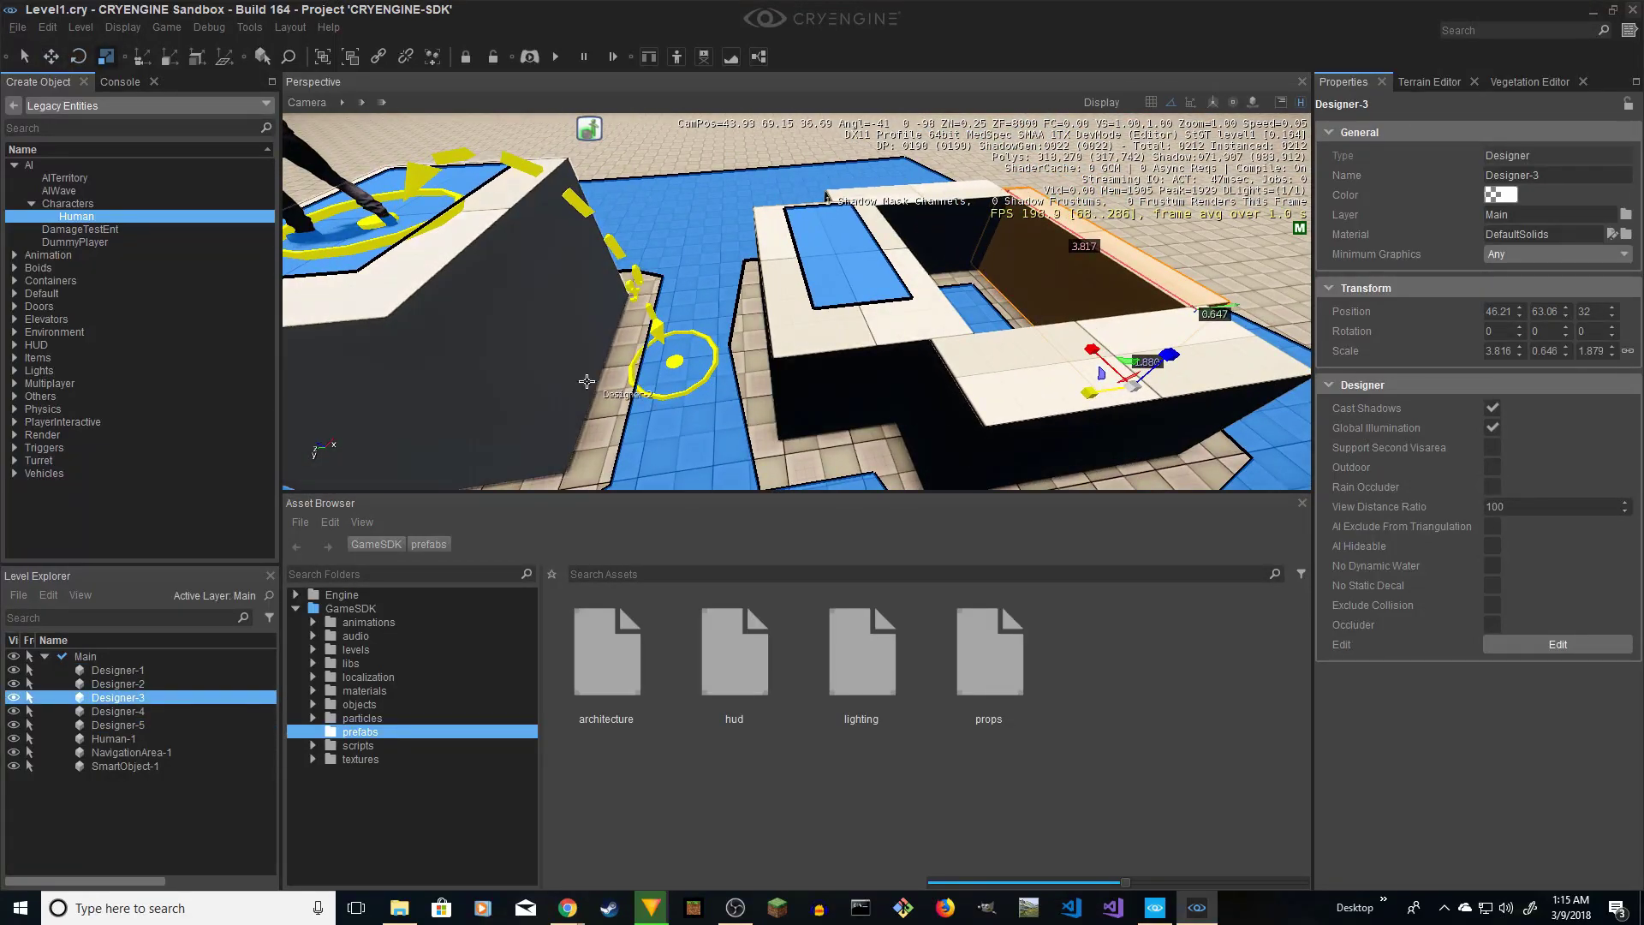
- Open the AI category of the object creation list
left_click(14, 104)
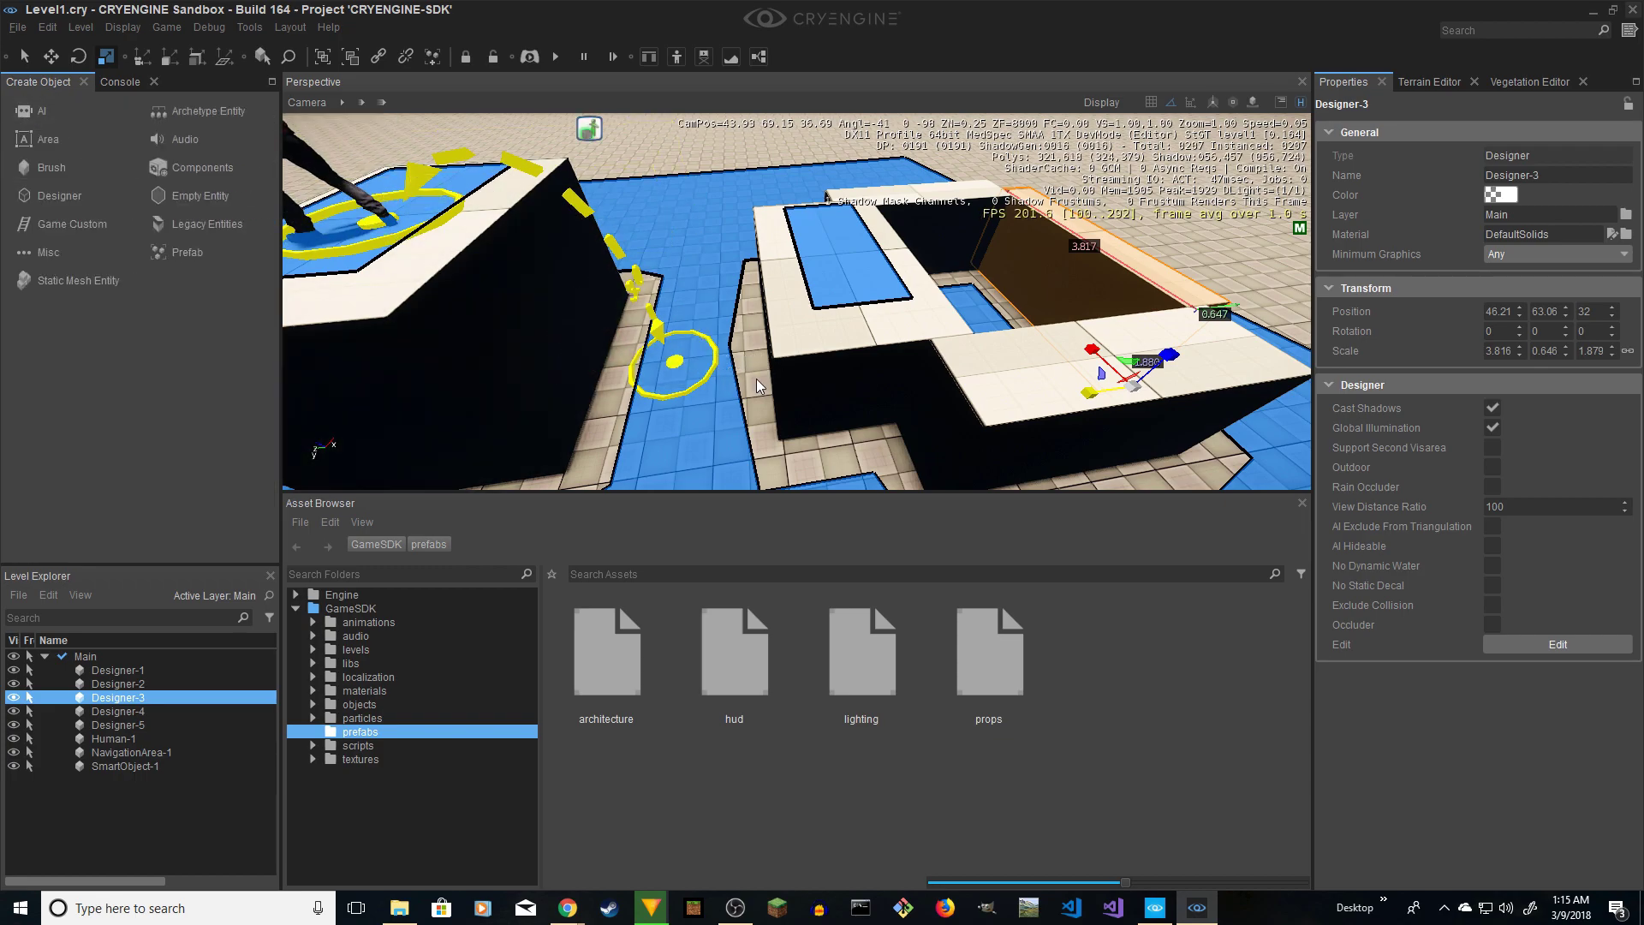
right_click_drag(738, 266, 308, 310)
key("d")
right_click_drag(308, 310, 287, 319)
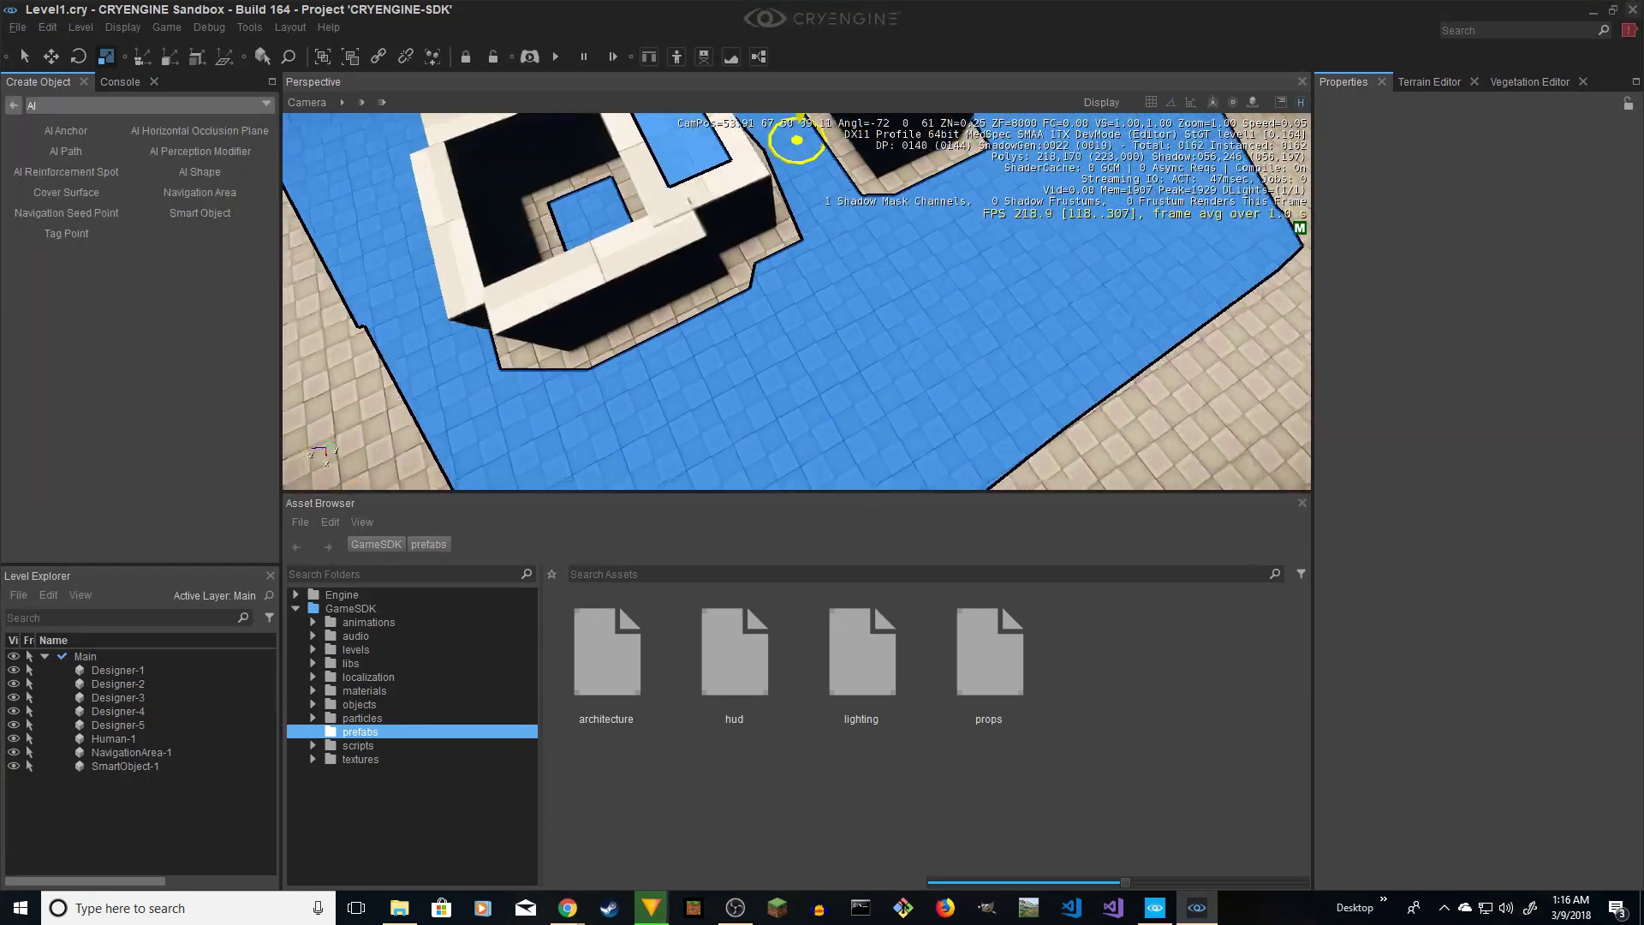
right_click_drag(385, 530, 357, 577)
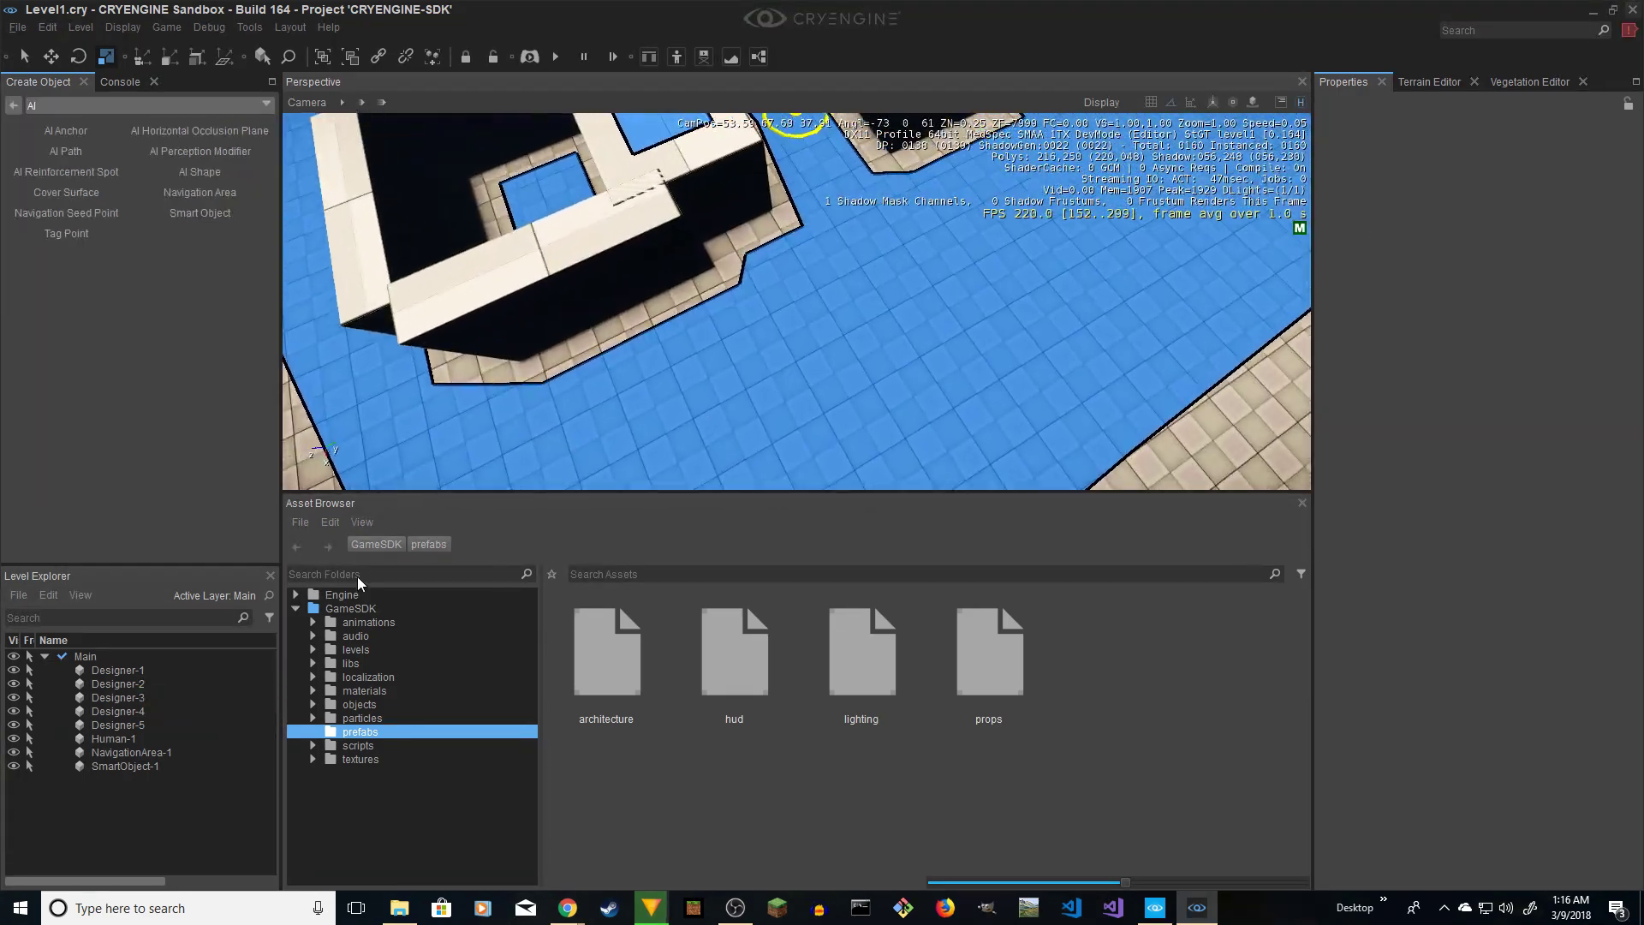
- Clone the jump smart object and move the copy to about X 51.95, Y 68.82
left_click(113, 767)
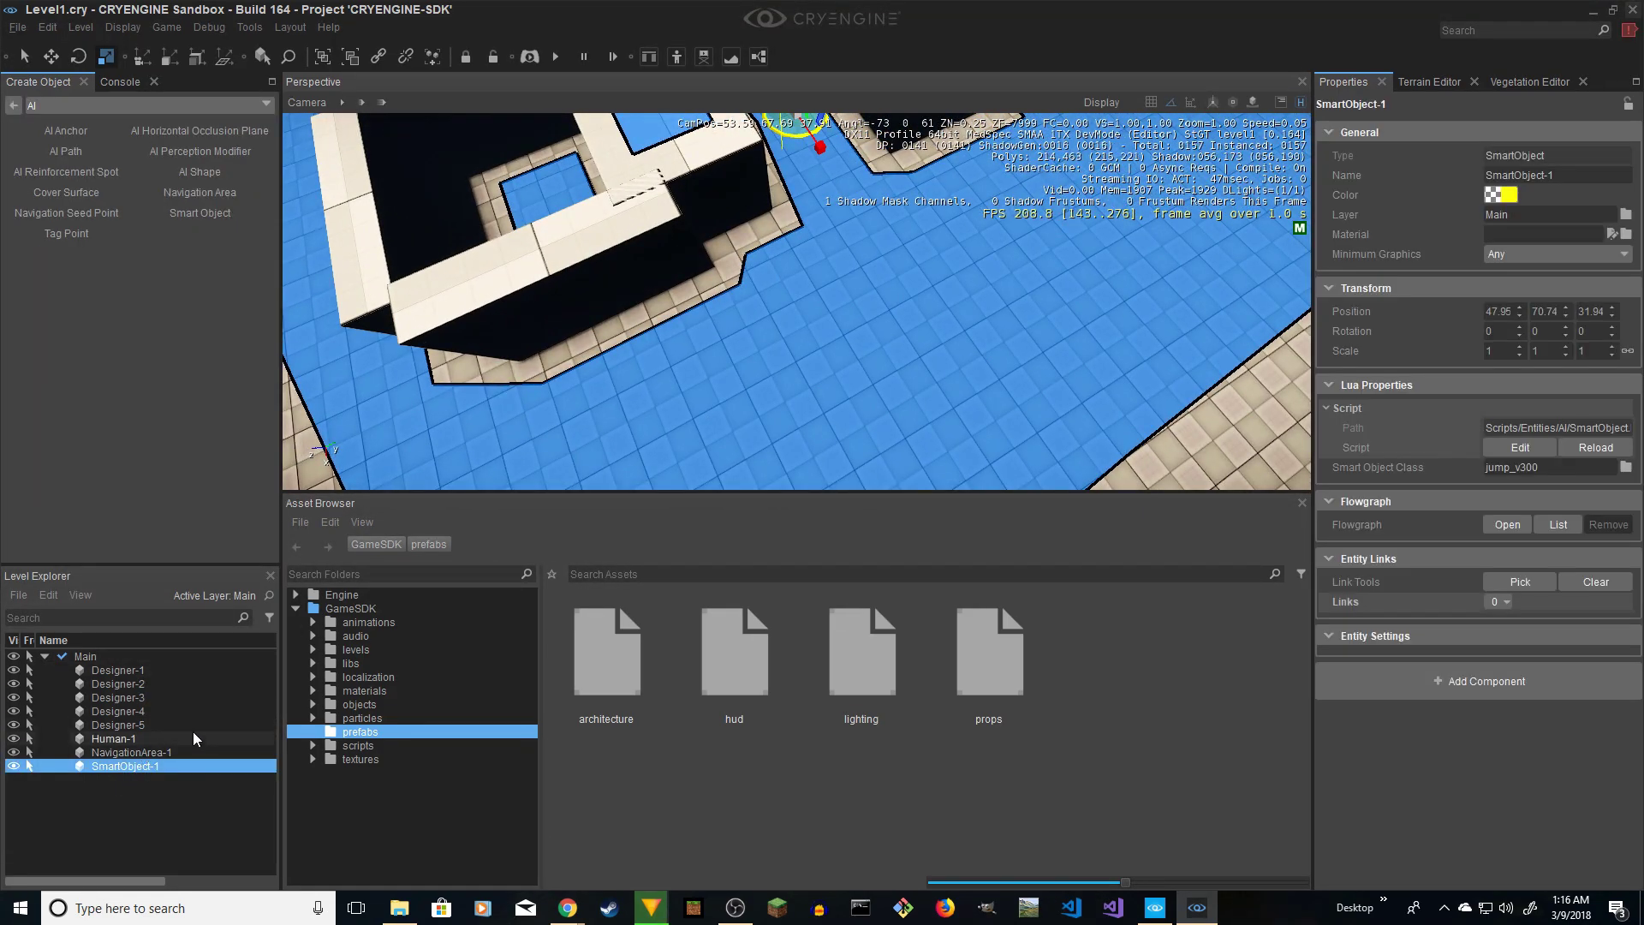
key("ctrl+d")
right_click_drag(856, 375, 859, 294)
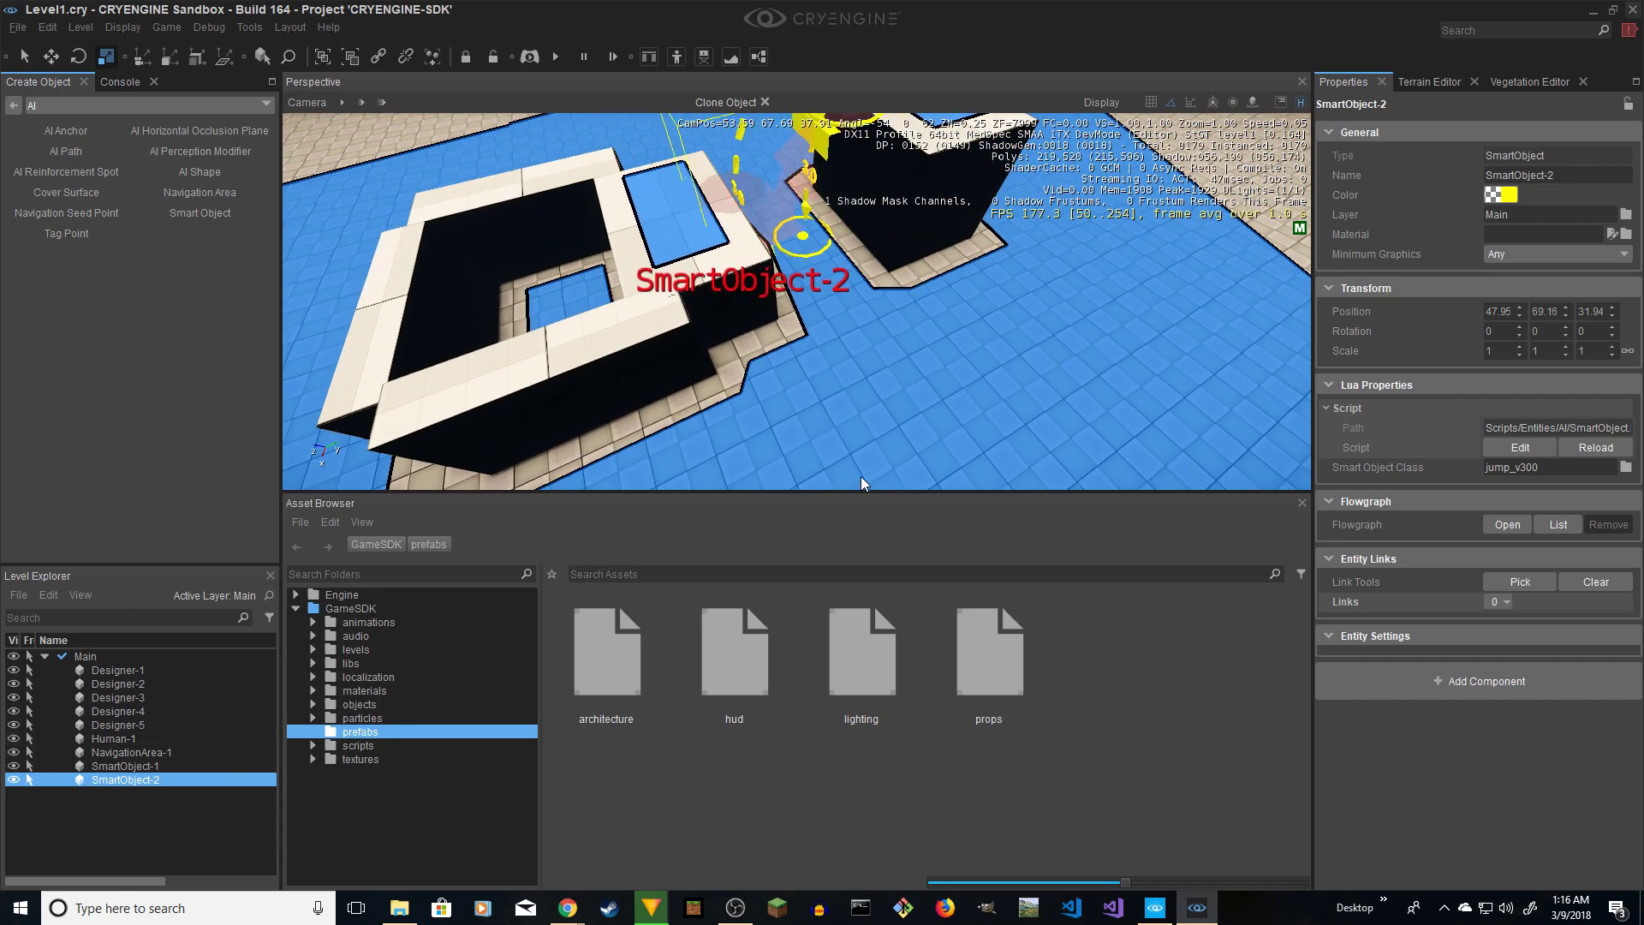
left_click(805, 392)
key("2")
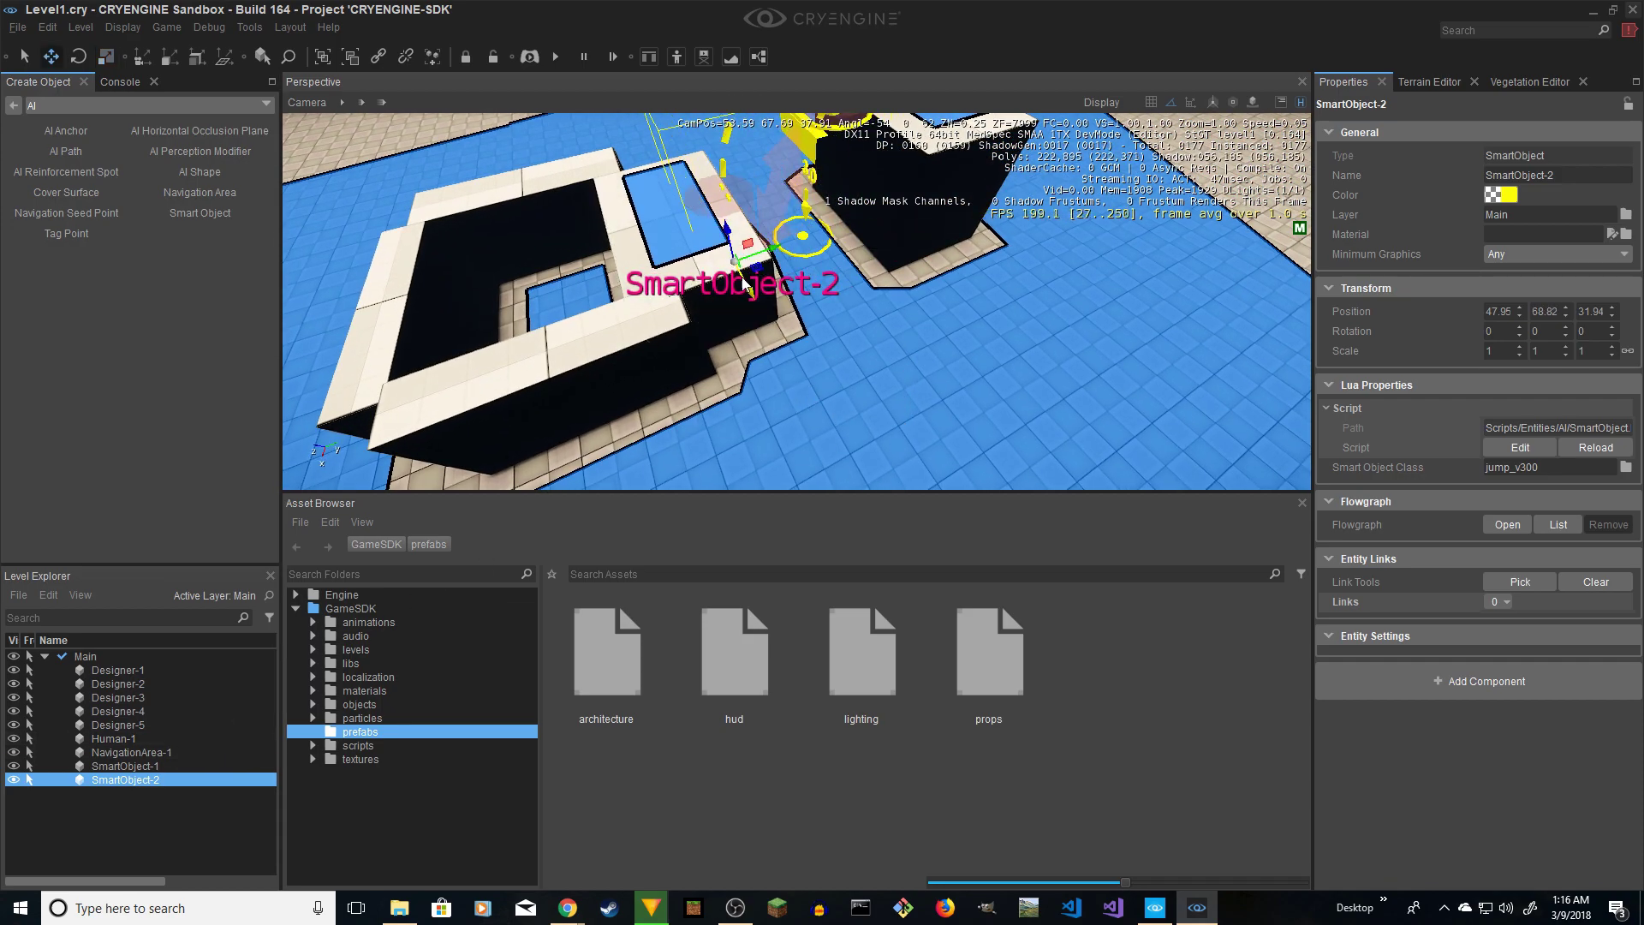
left_click_drag(755, 305, 820, 484)
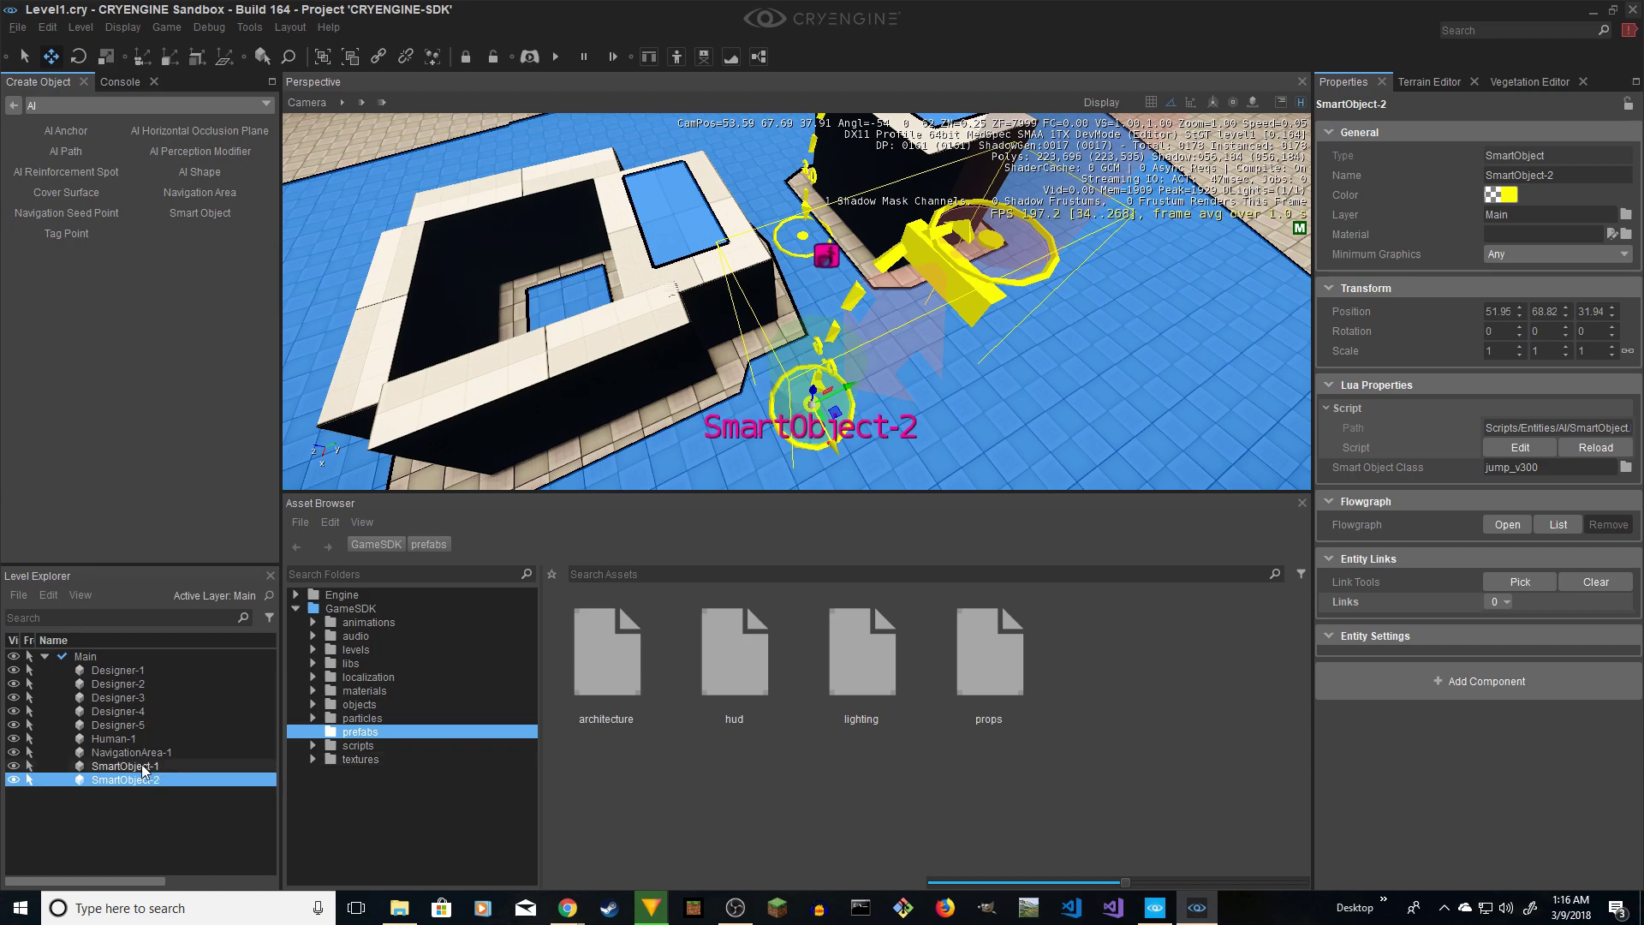
- Change the copied smart object's class to vault_v125 only, and move it beside the enclosure to about X 52.01, Y 66.27
key("d")
right_click_drag(978, 404, 899, 277)
key("w")
key("s")
key("a")
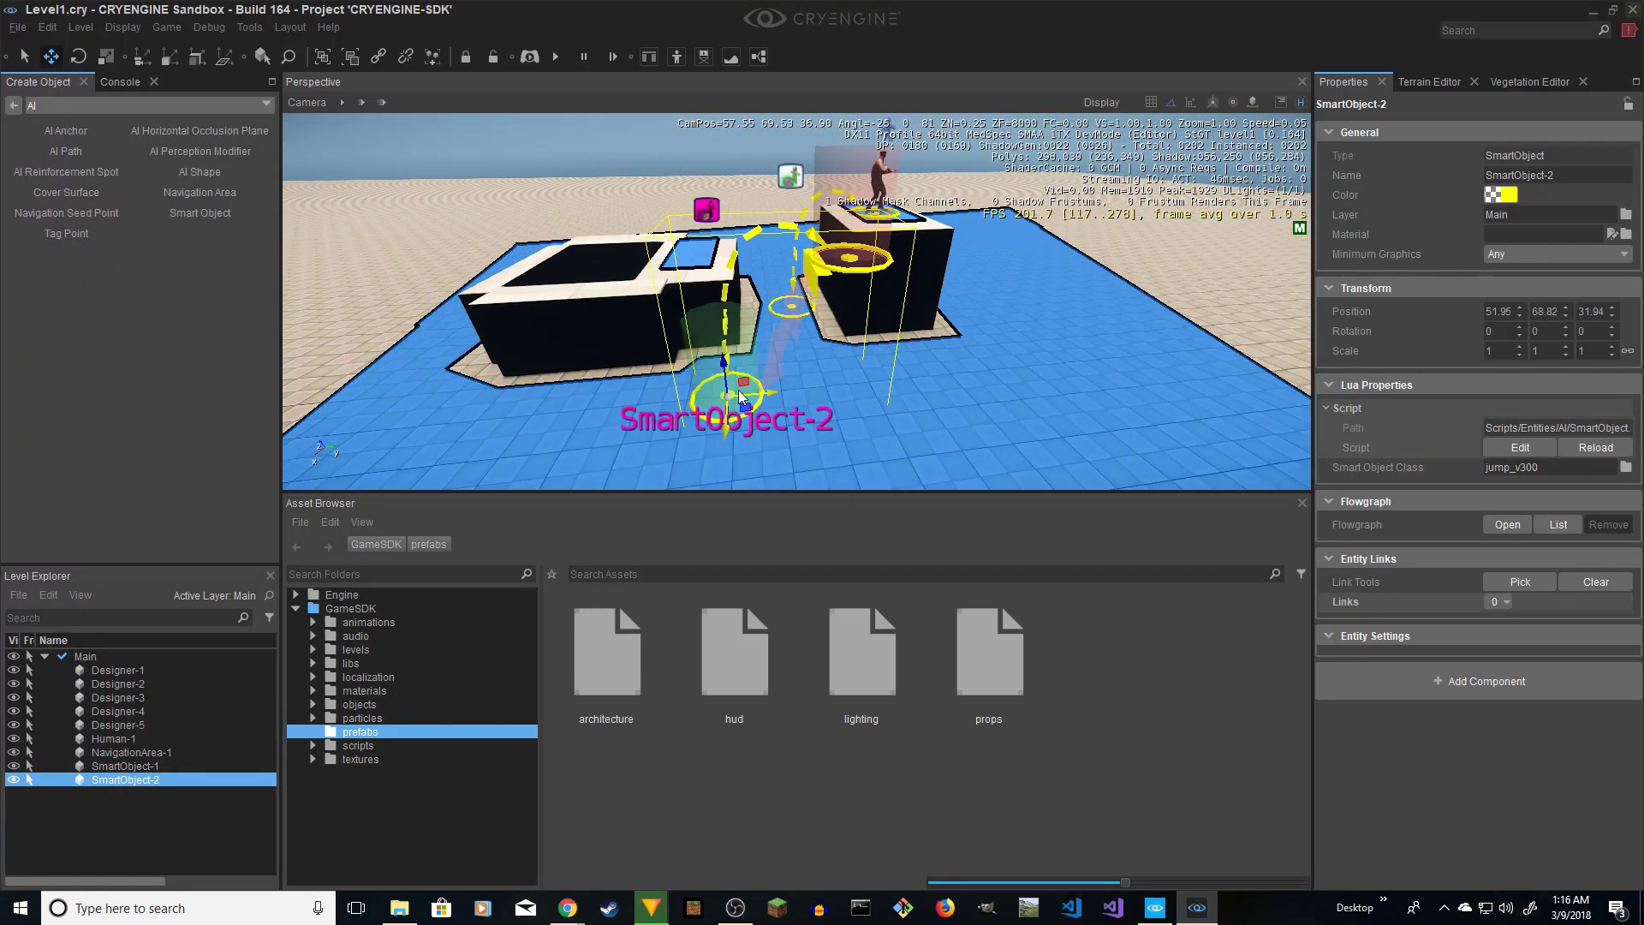
left_click(1625, 467)
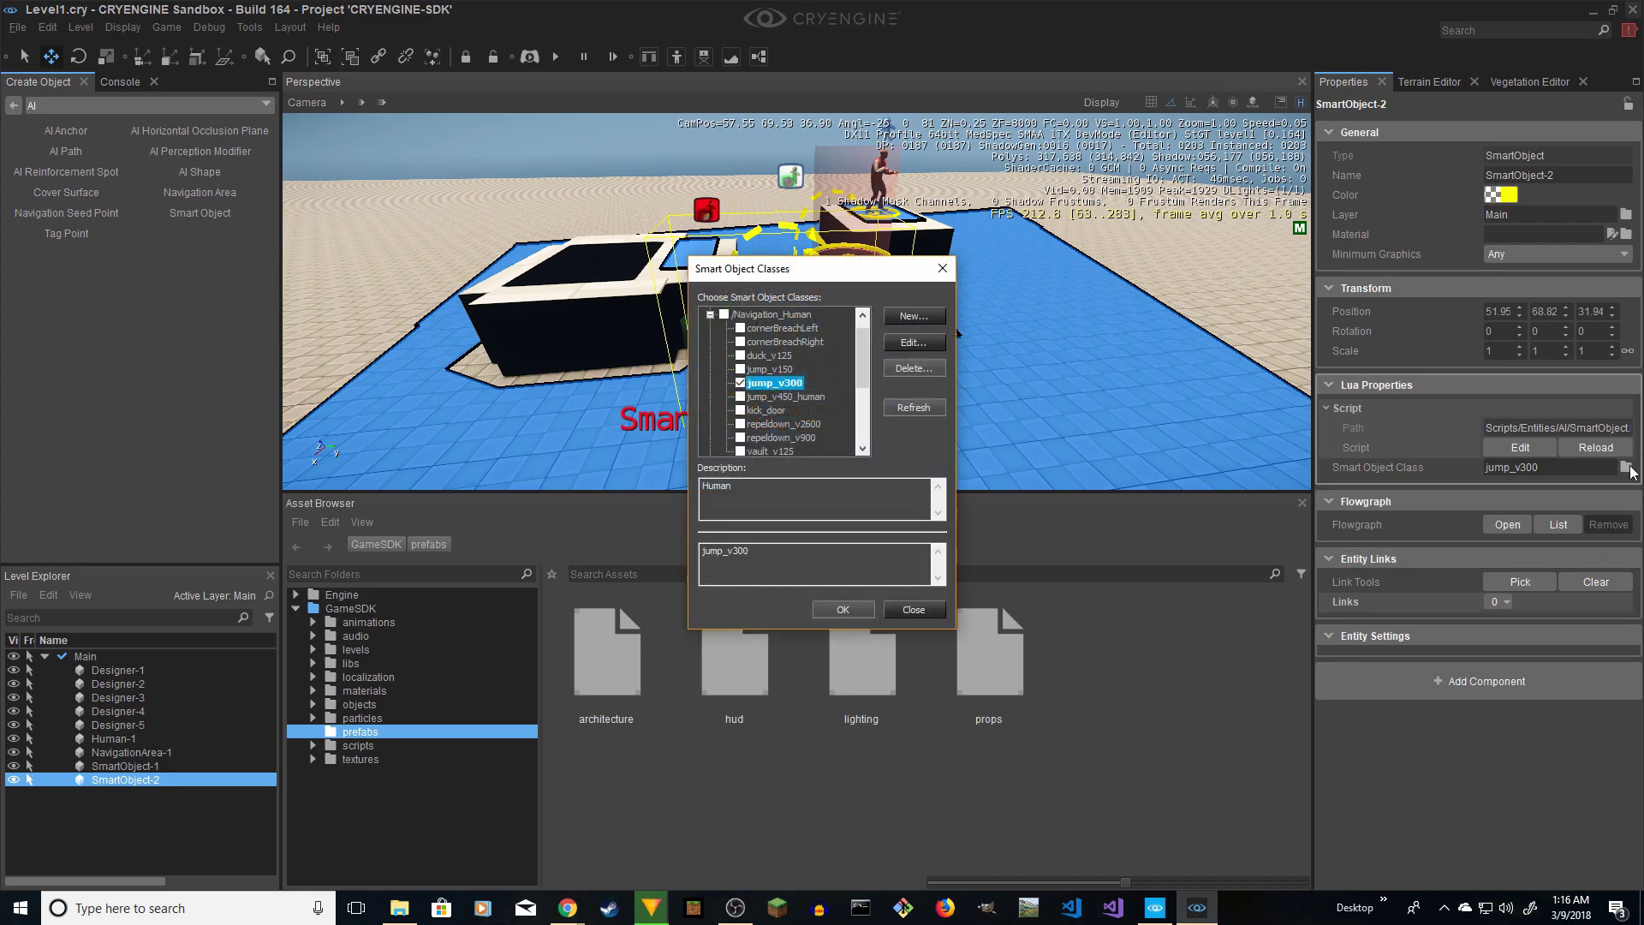
left_click(740, 383)
scroll(737, 384, "down", 2)
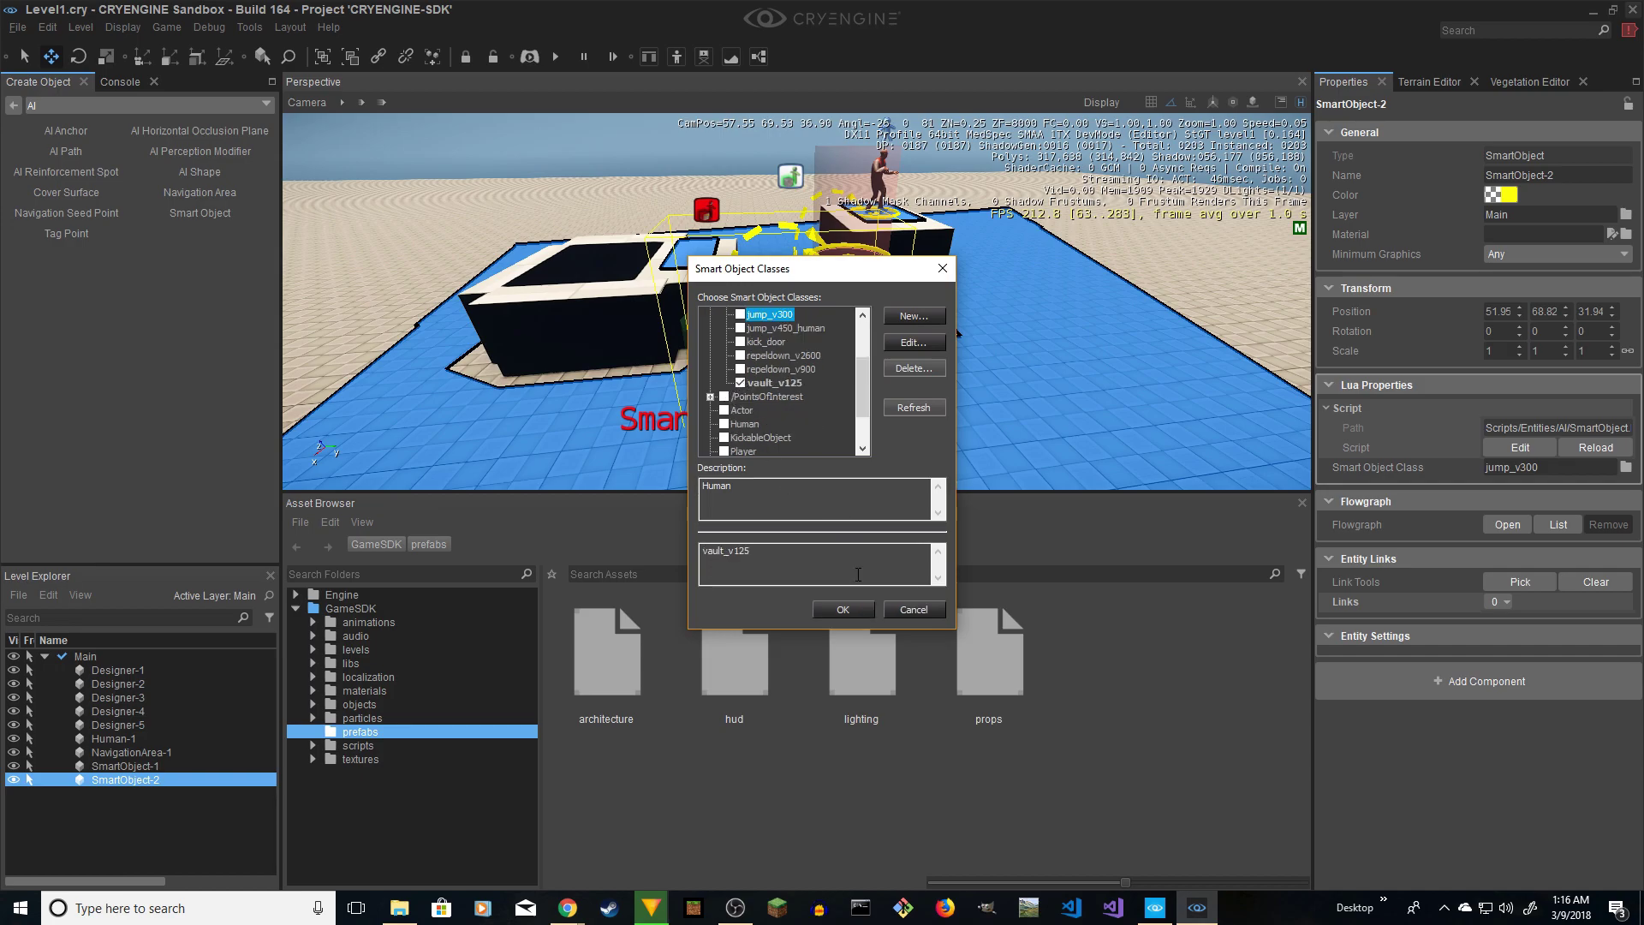
left_click(843, 610)
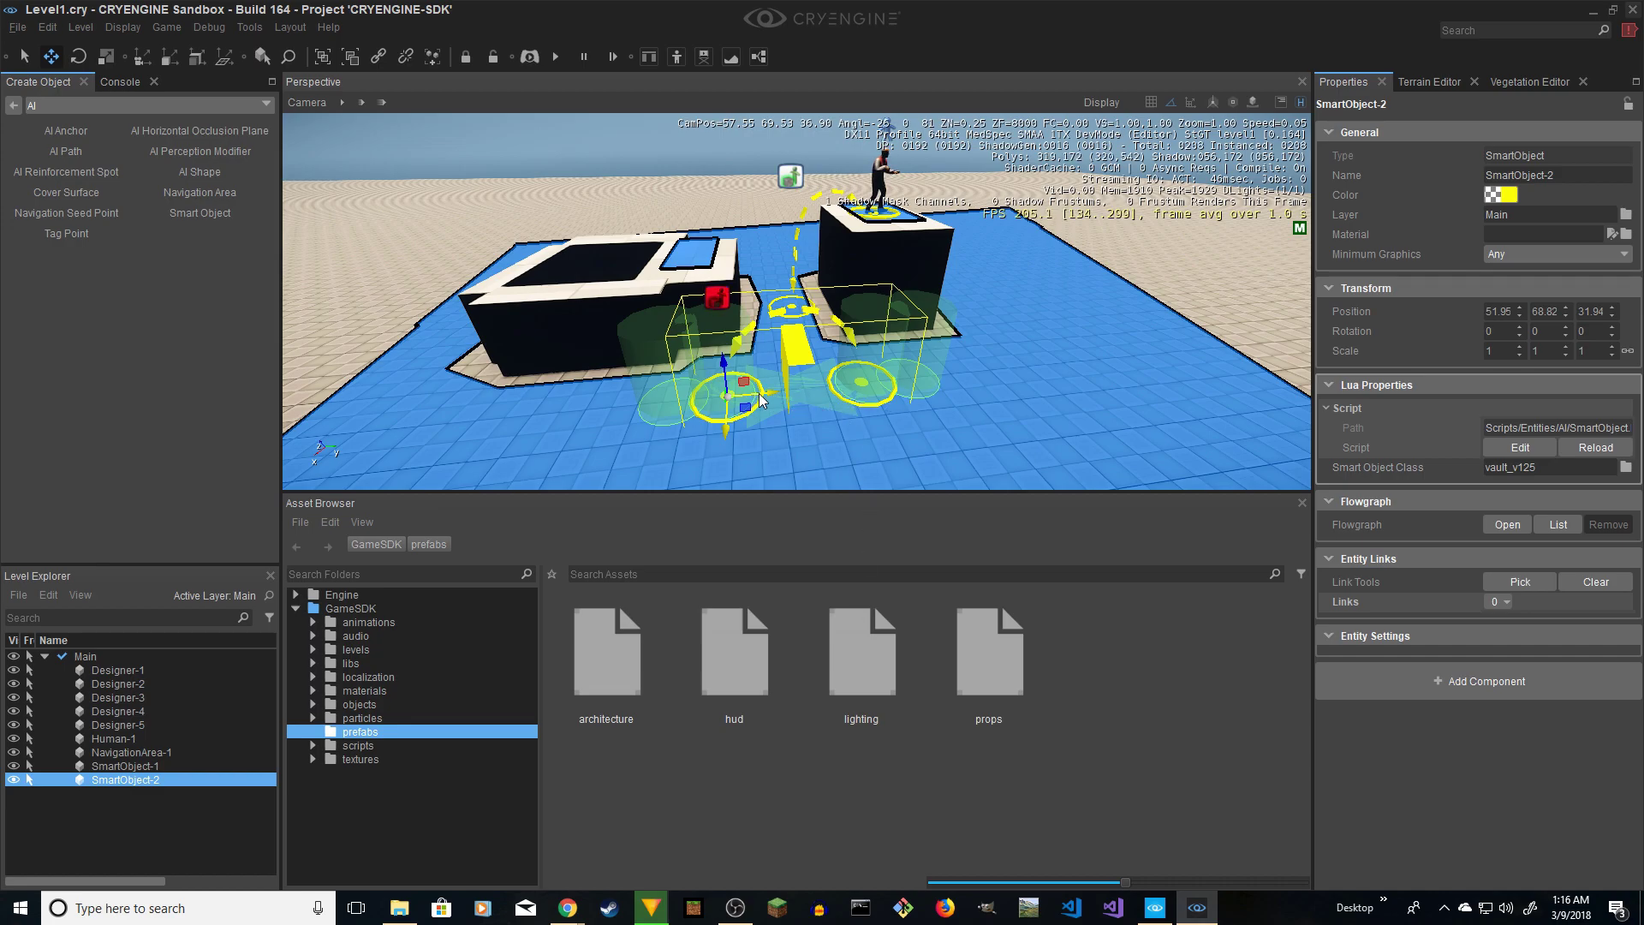
left_click_drag(760, 400, 664, 407)
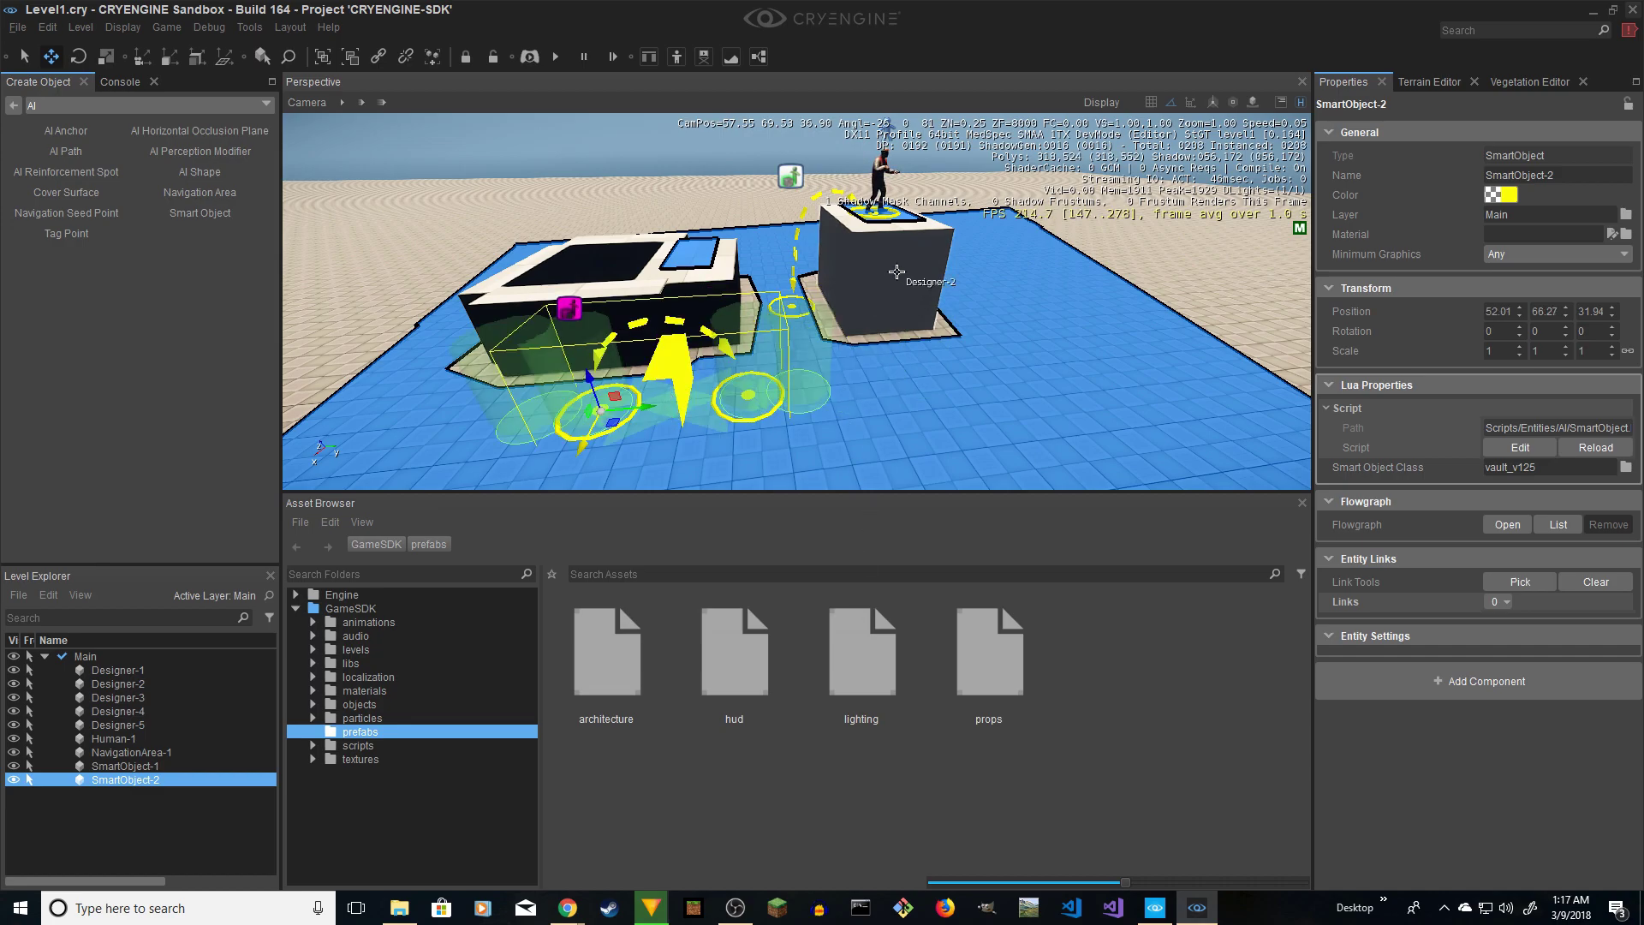
- Move the tall box to about Y 78.10 and its jump smart object beside it to about X 47.95, Y 77.02
left_click(887, 280)
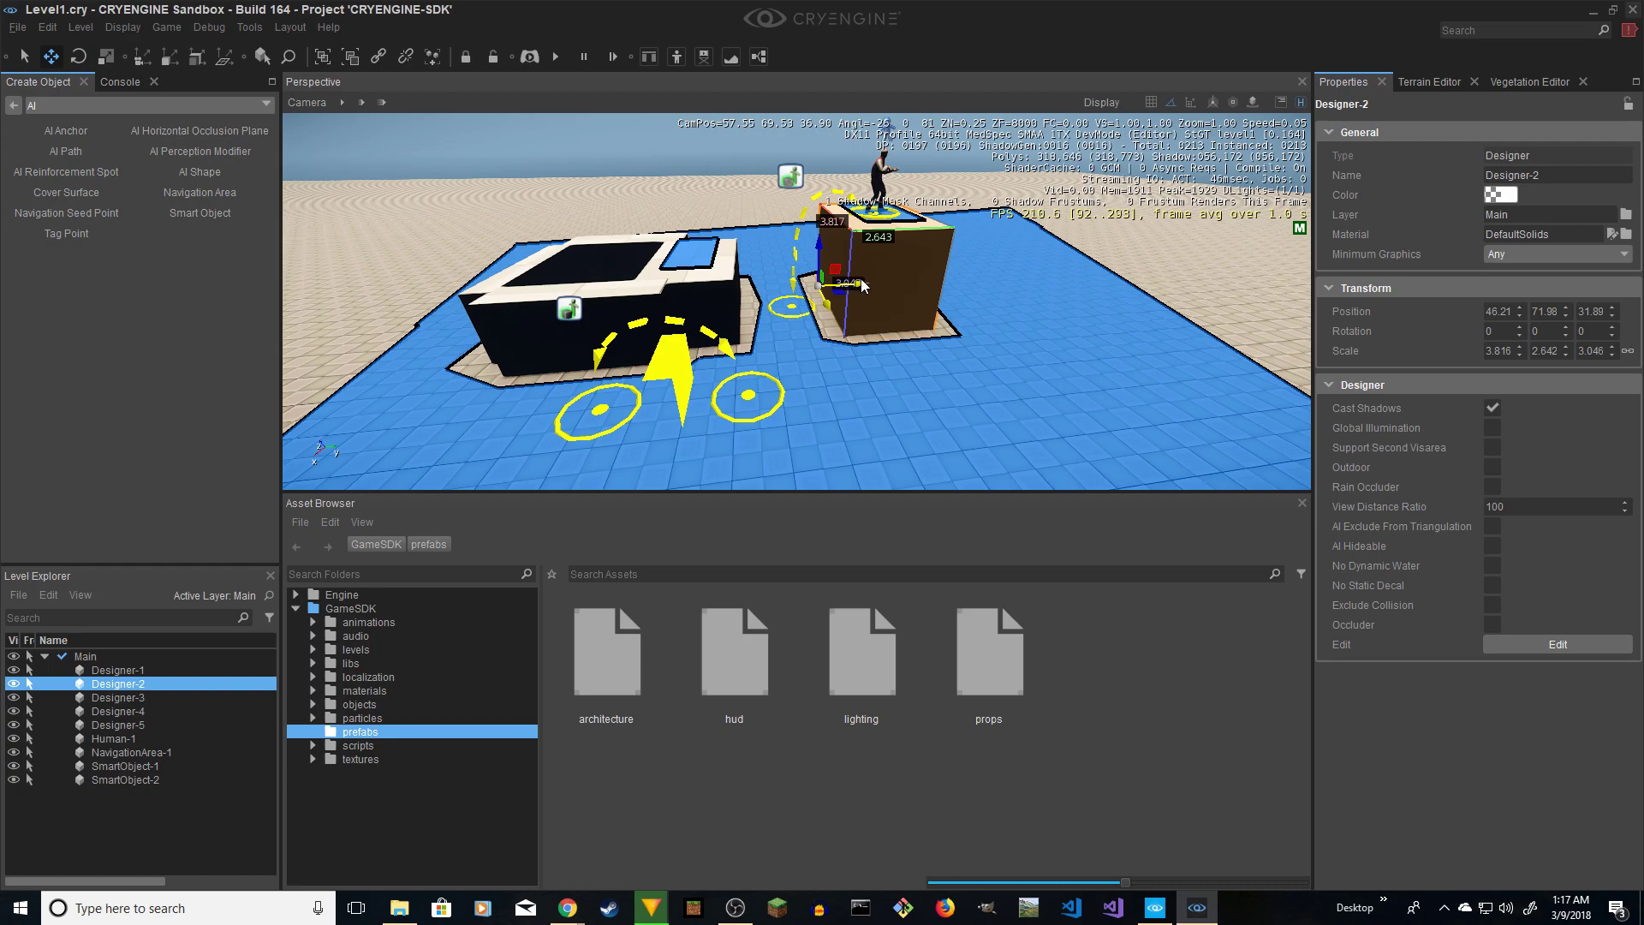
left_click_drag(861, 285, 979, 286)
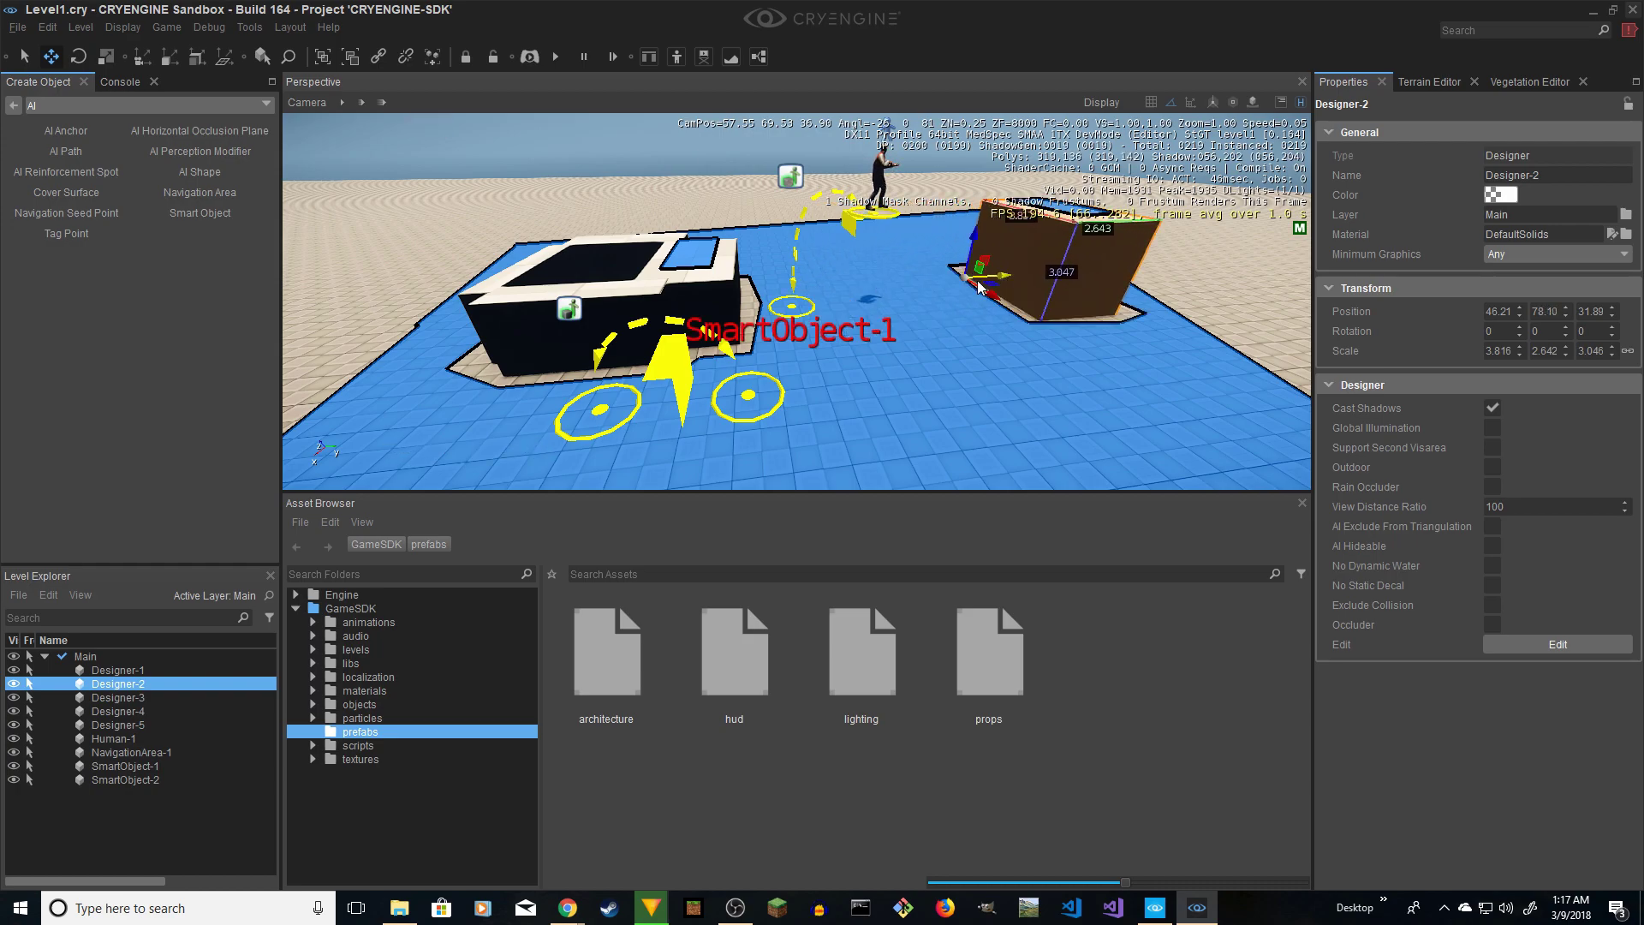
left_click(803, 297)
left_click_drag(796, 299, 1008, 295)
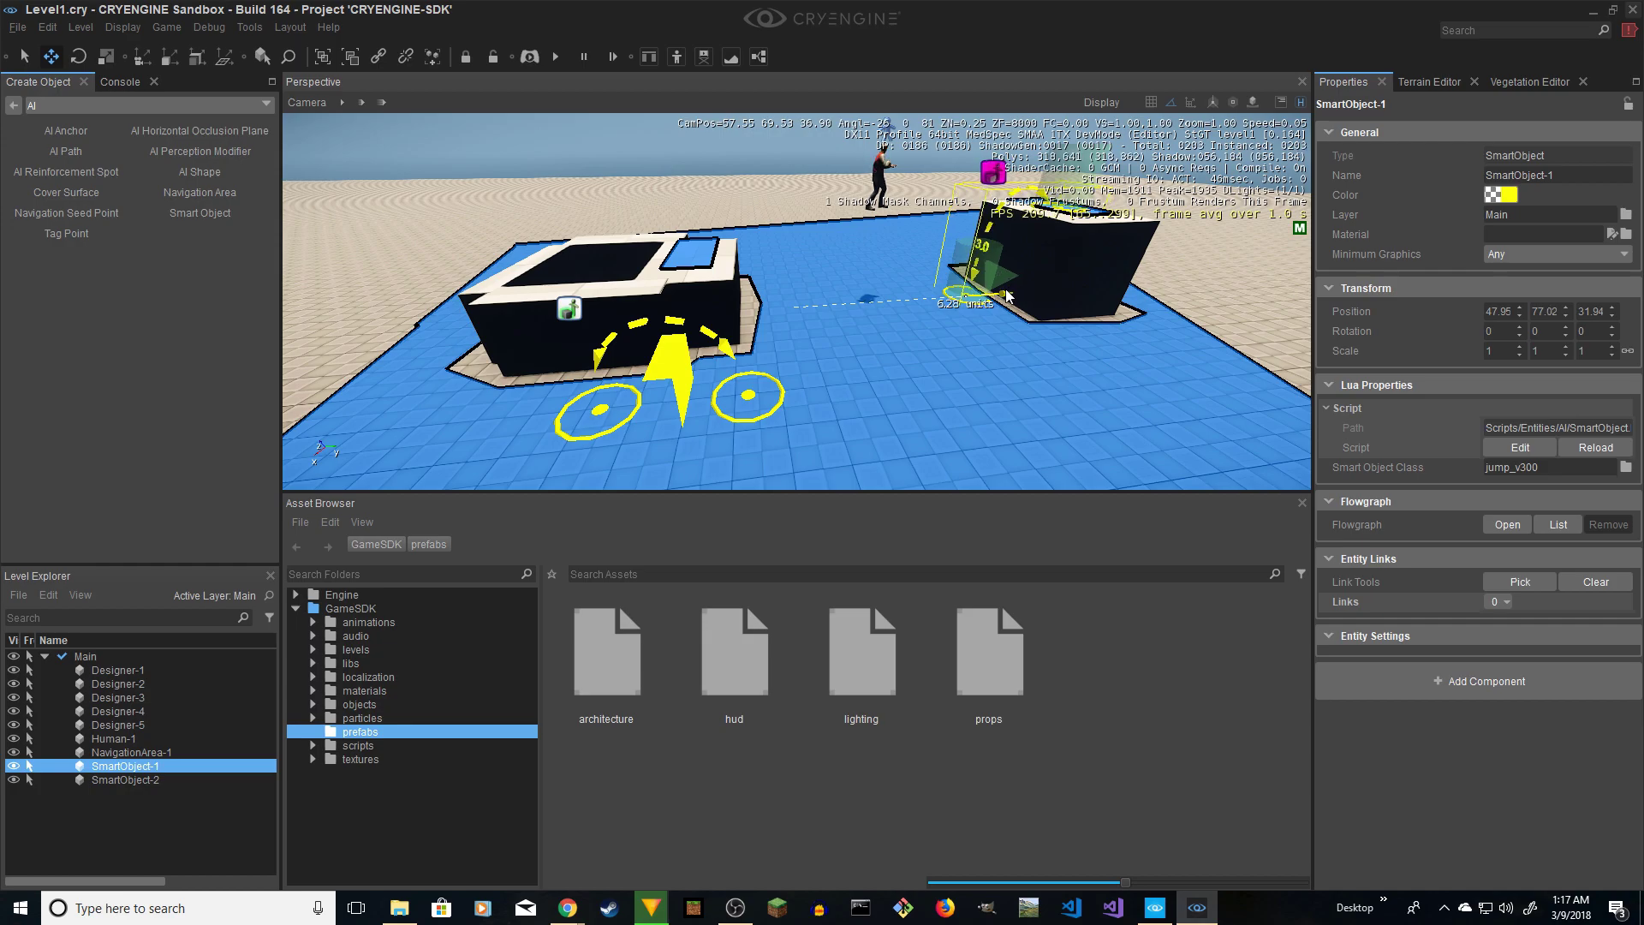
- Move the human character onto the top of the relocated tall box at about X 47.80, Y 79.90
left_click(882, 187)
right_click_drag(882, 187, 971, 186)
key("w")
key("w")
left_click_drag(616, 351, 1092, 338)
- Move the vault smart object between the enclosure and the tall box, to about X 47.85, Y 72.05
key("s")
right_click_drag(1083, 267, 1061, 370)
key("a")
key("w")
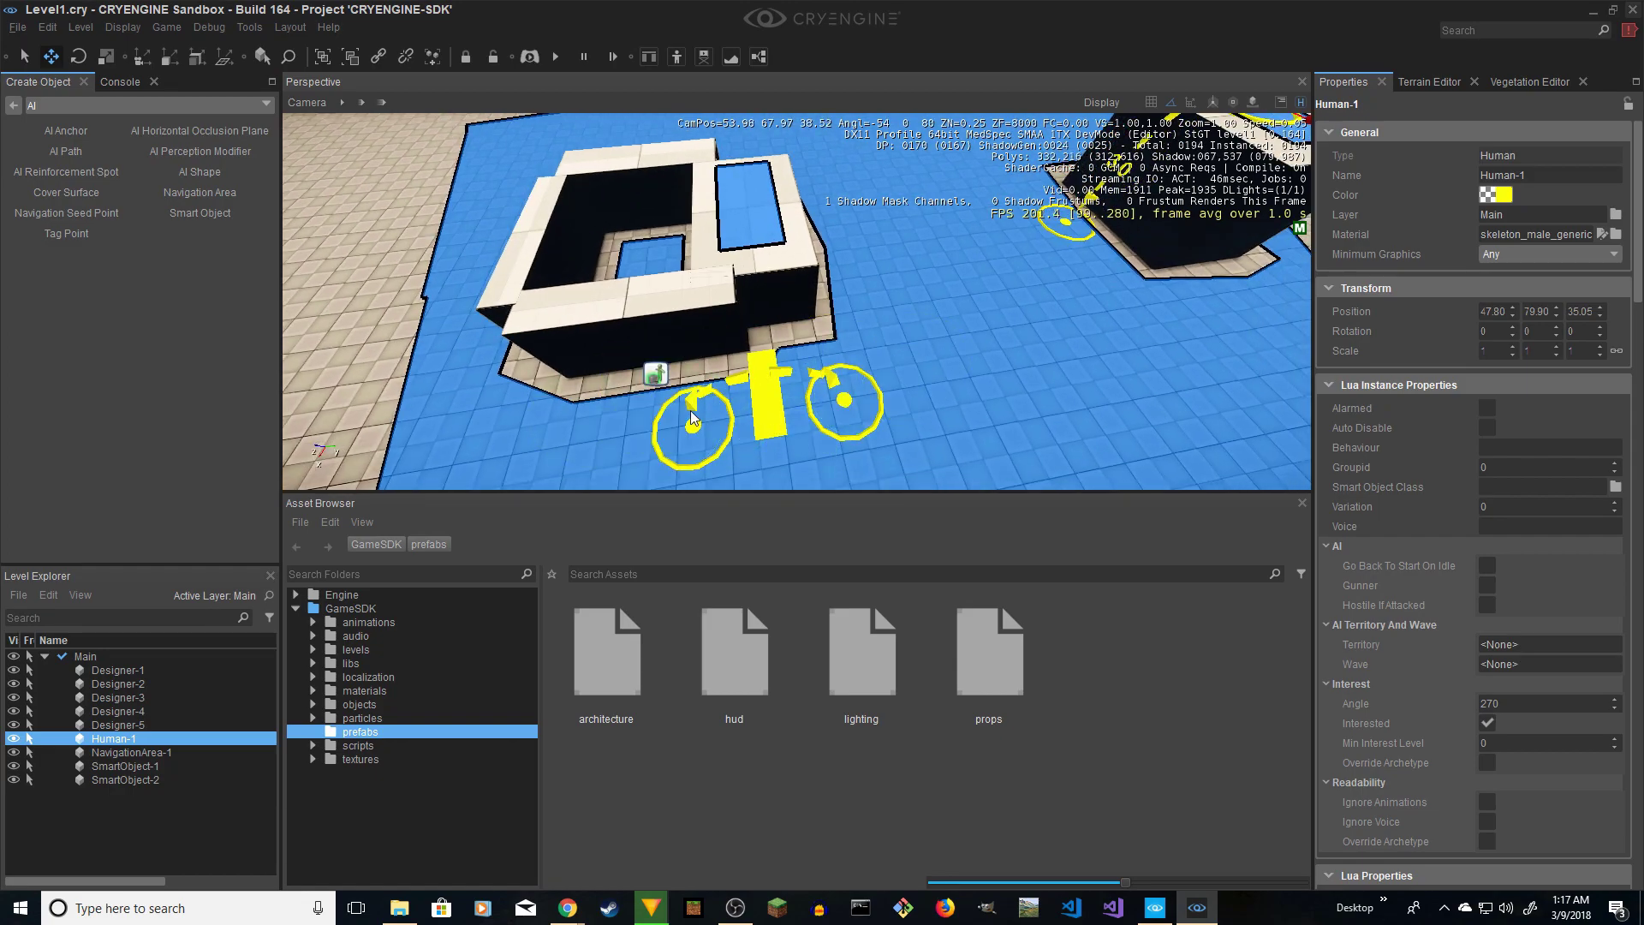
left_click(764, 402)
left_click_drag(734, 422, 1078, 362)
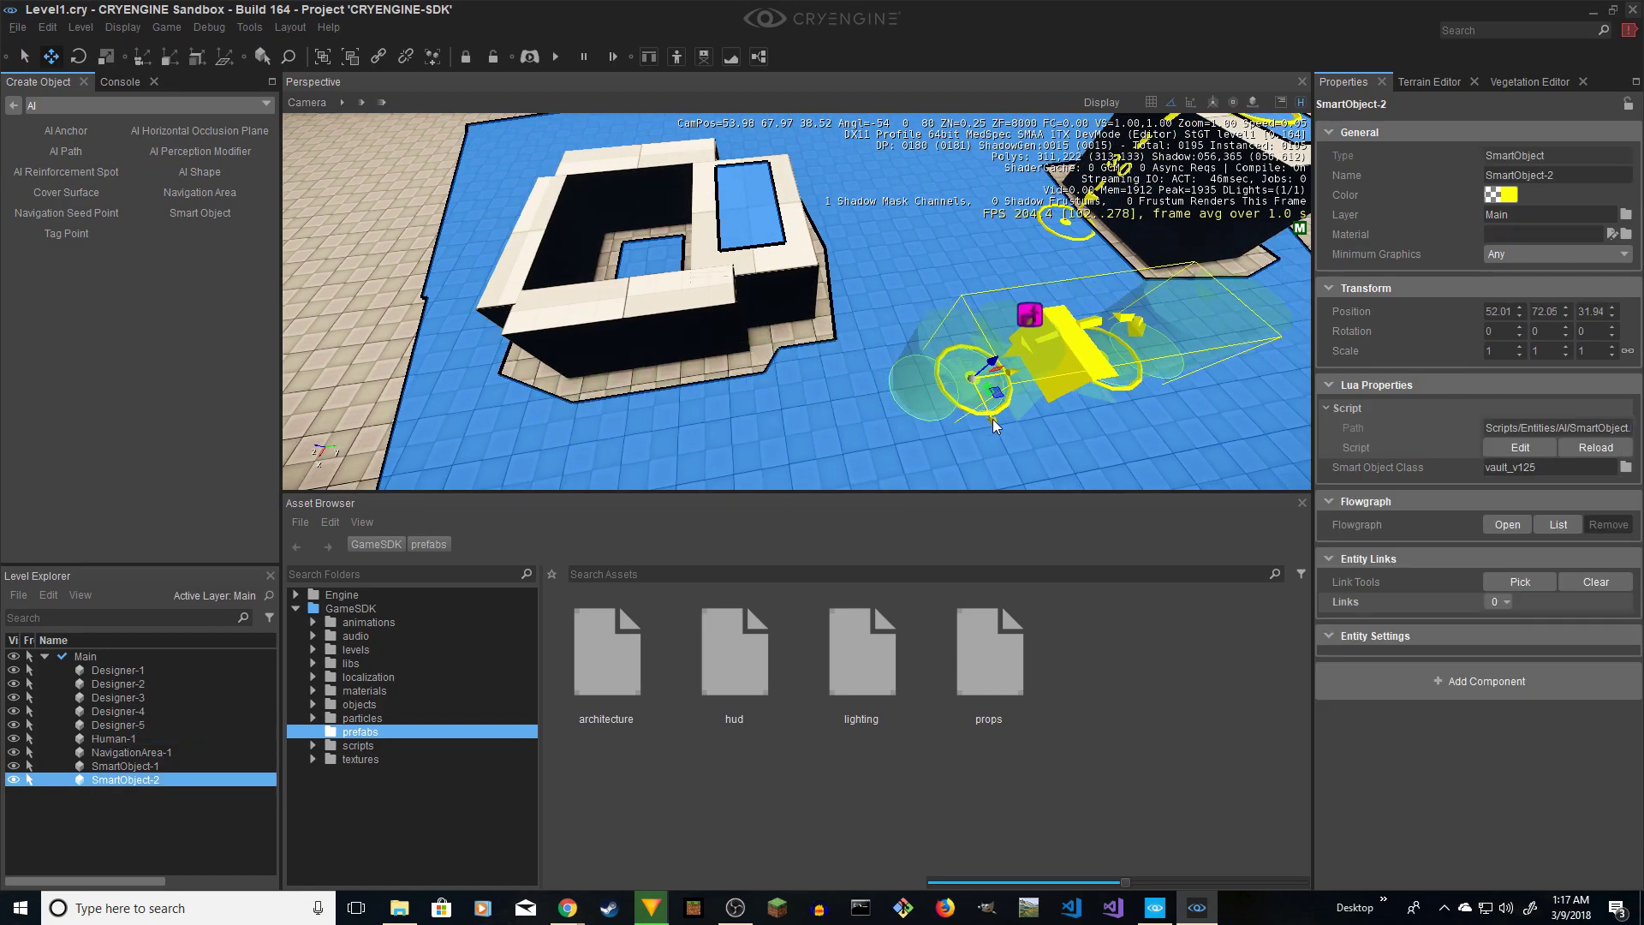
left_click_drag(993, 426, 916, 264)
right_click_drag(916, 264, 882, 218)
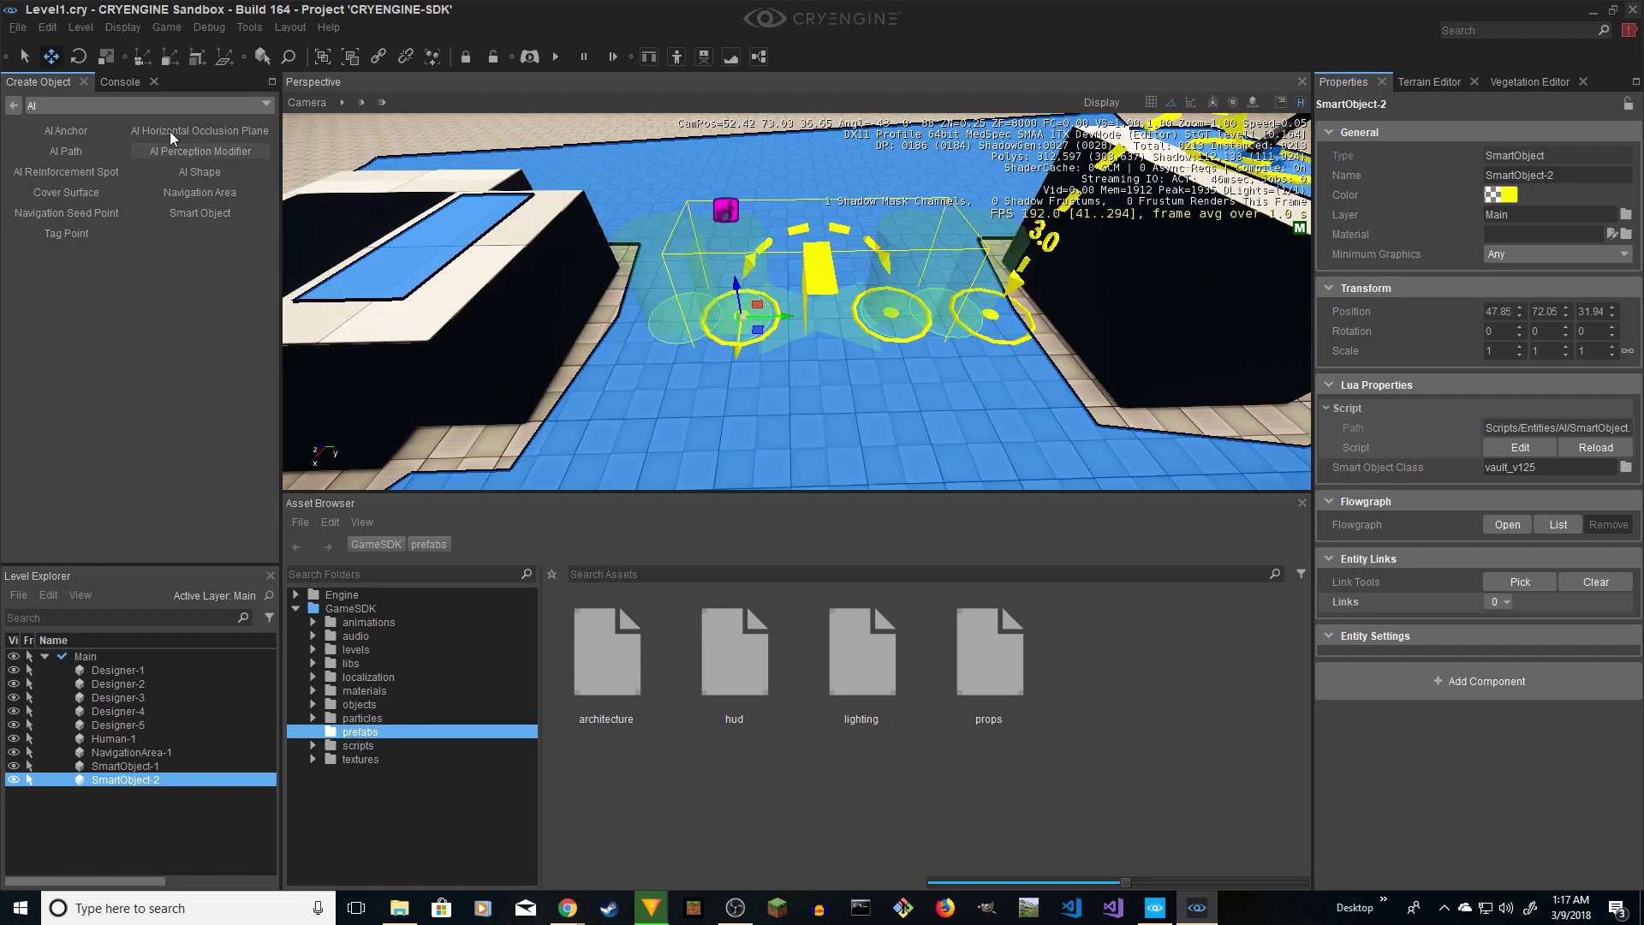
left_click(14, 104)
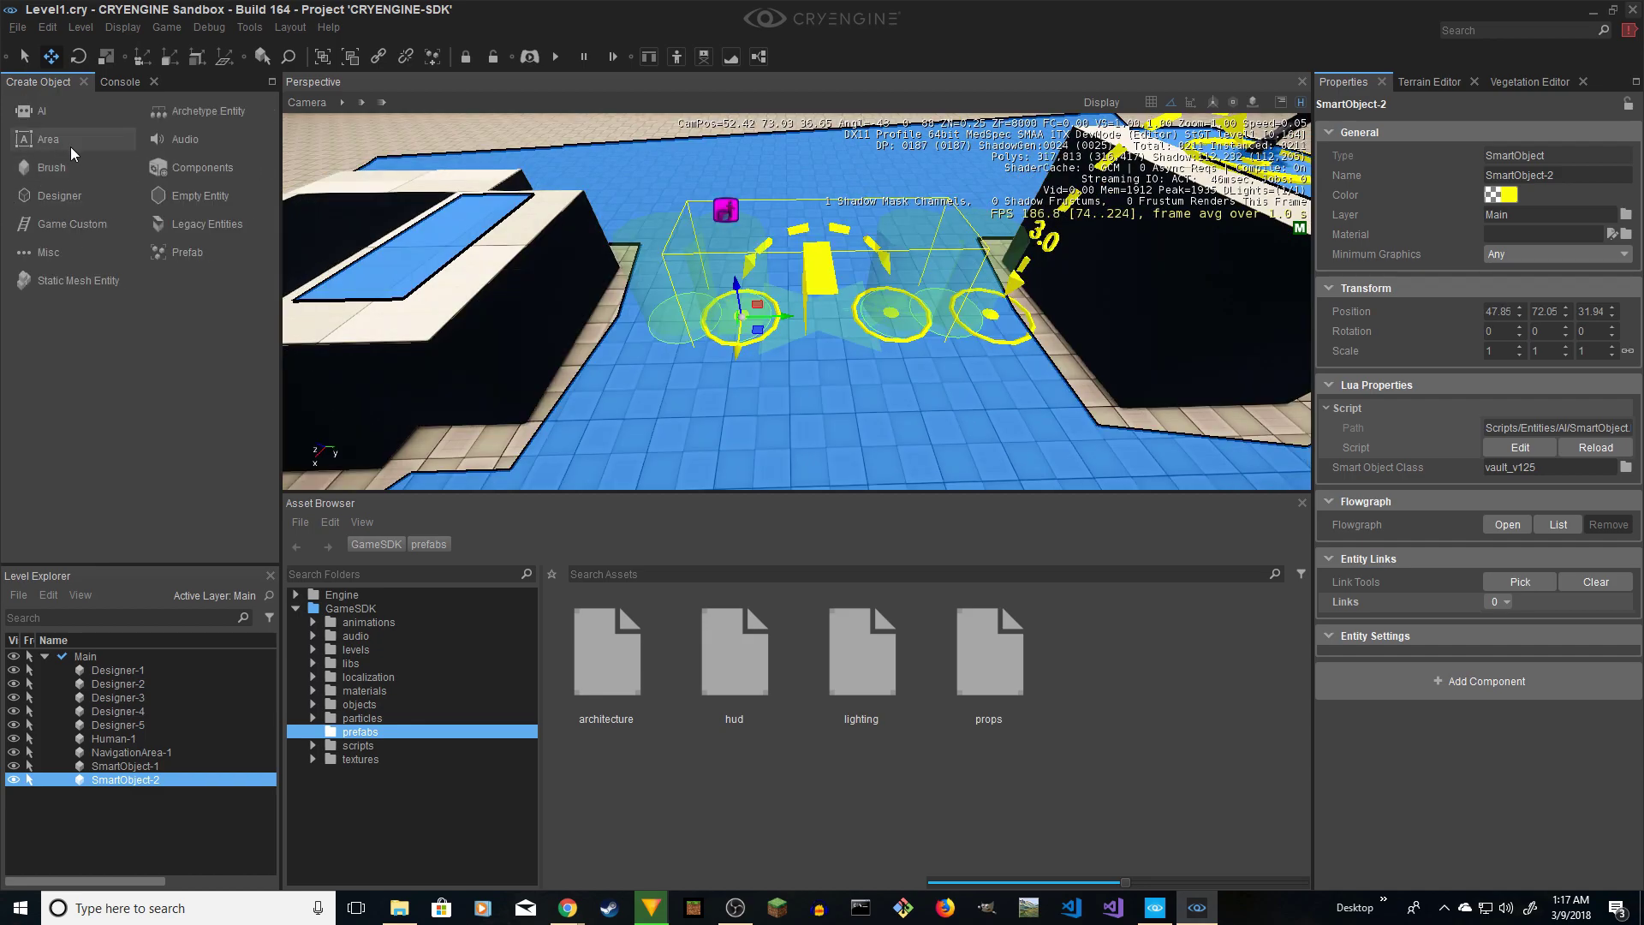
left_click(58, 196)
left_click(60, 133)
left_click(796, 310)
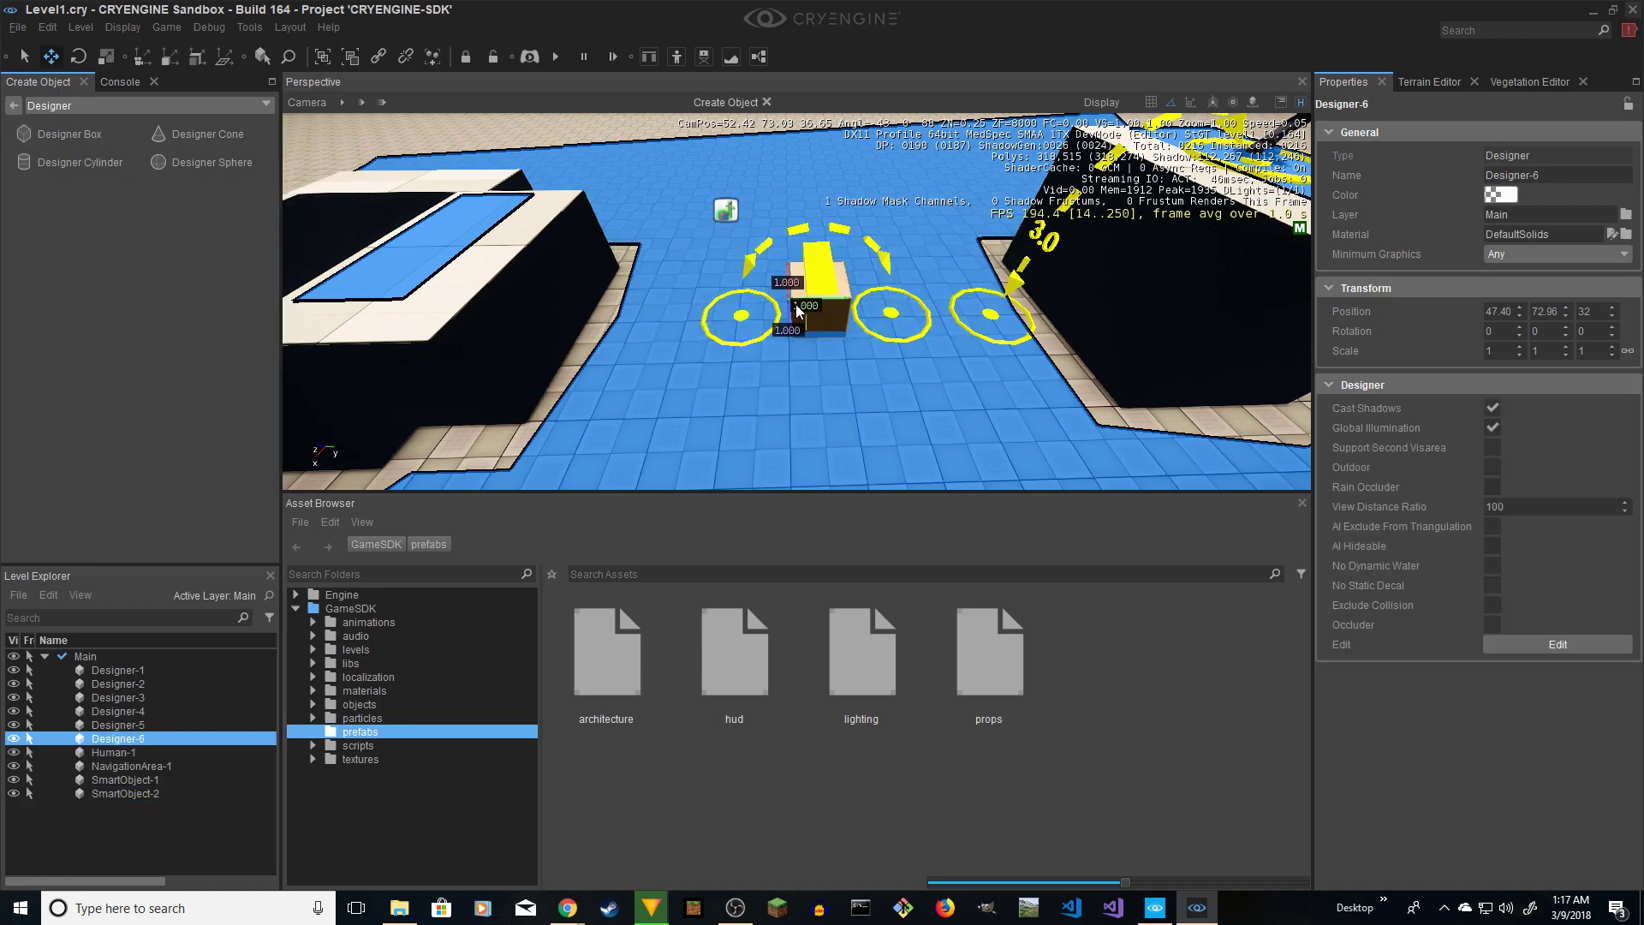
key("Escape")
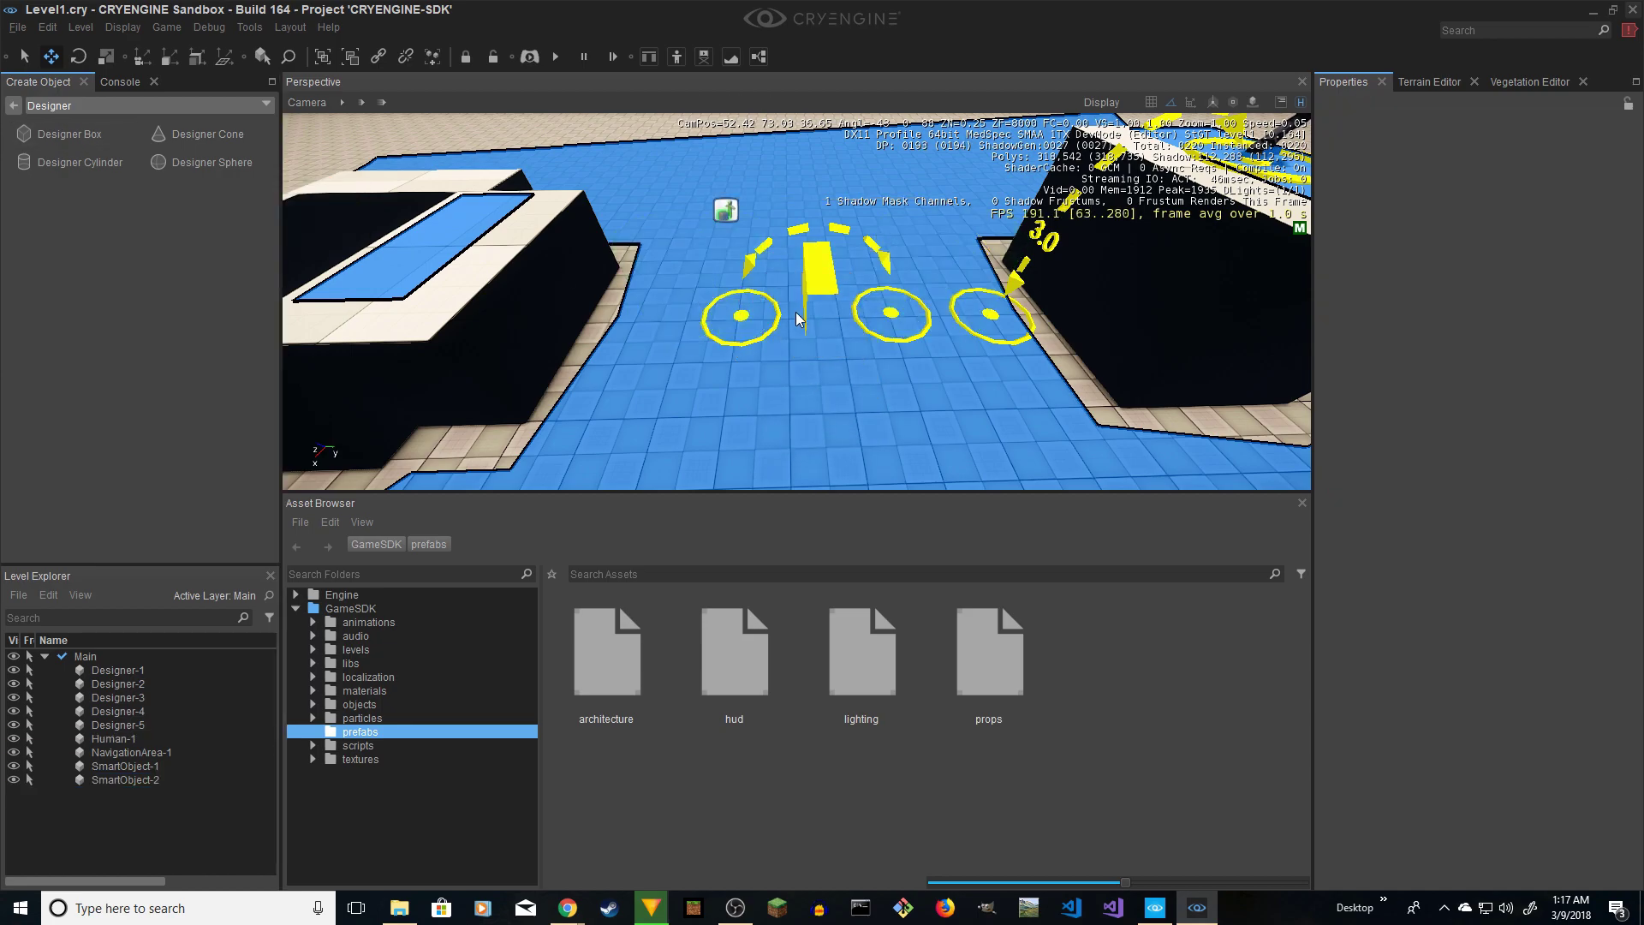
- Clone the low box Designer-1 and place the copy over the vault smart object at about X 46.21, Y 72.53
left_click(97, 671)
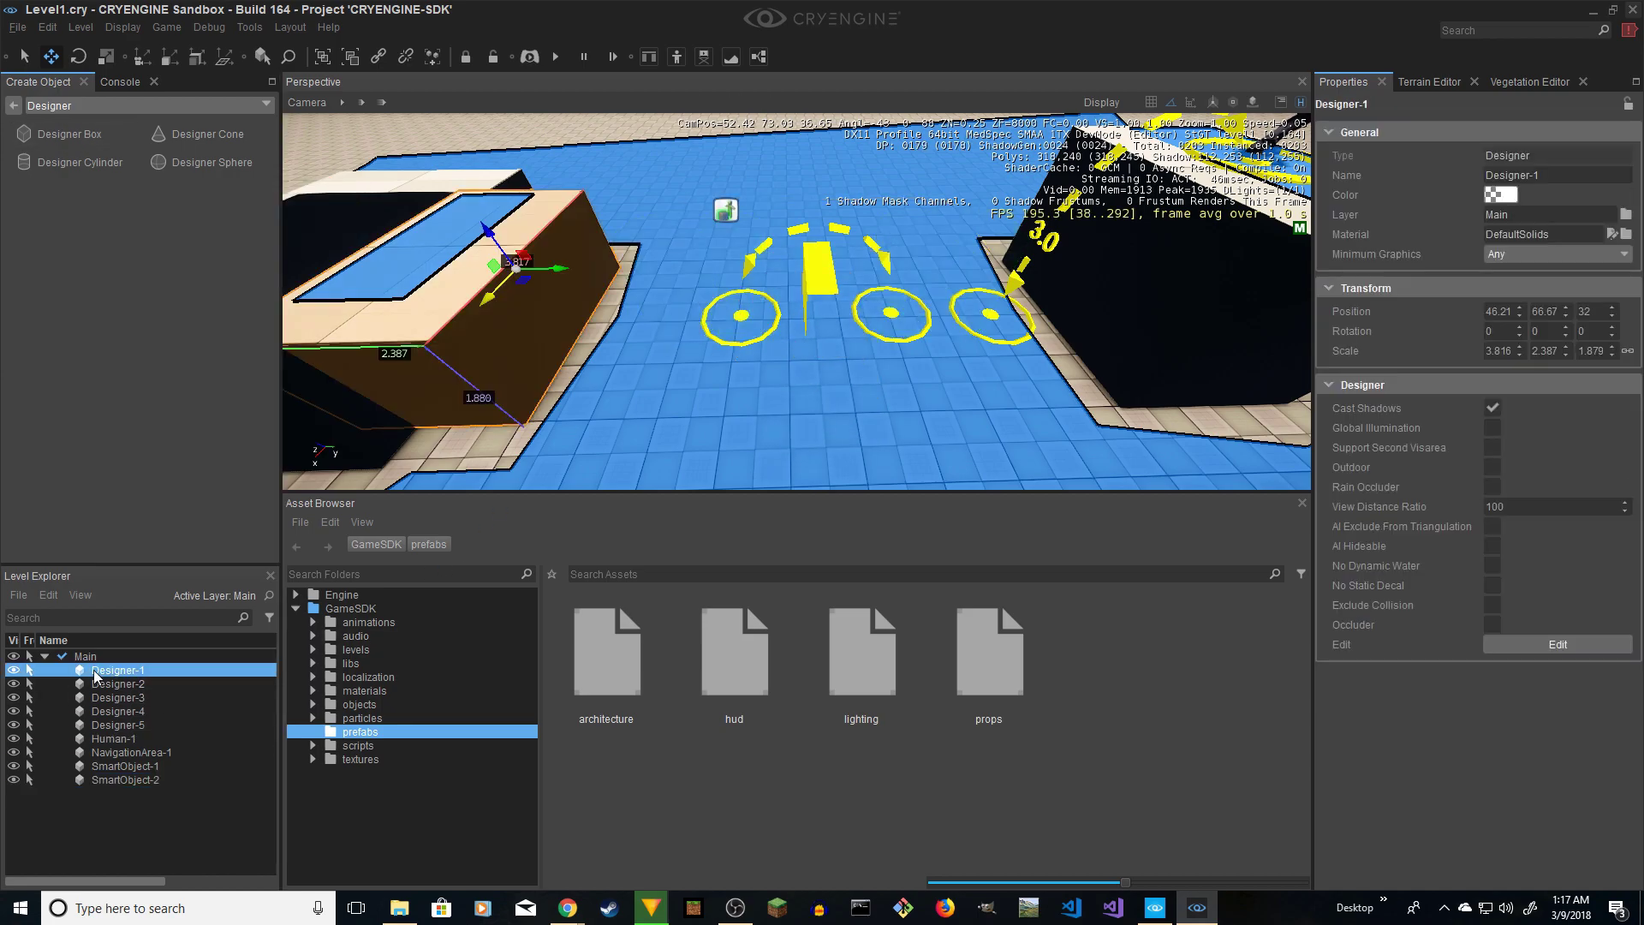
key("ctrl+shift+c")
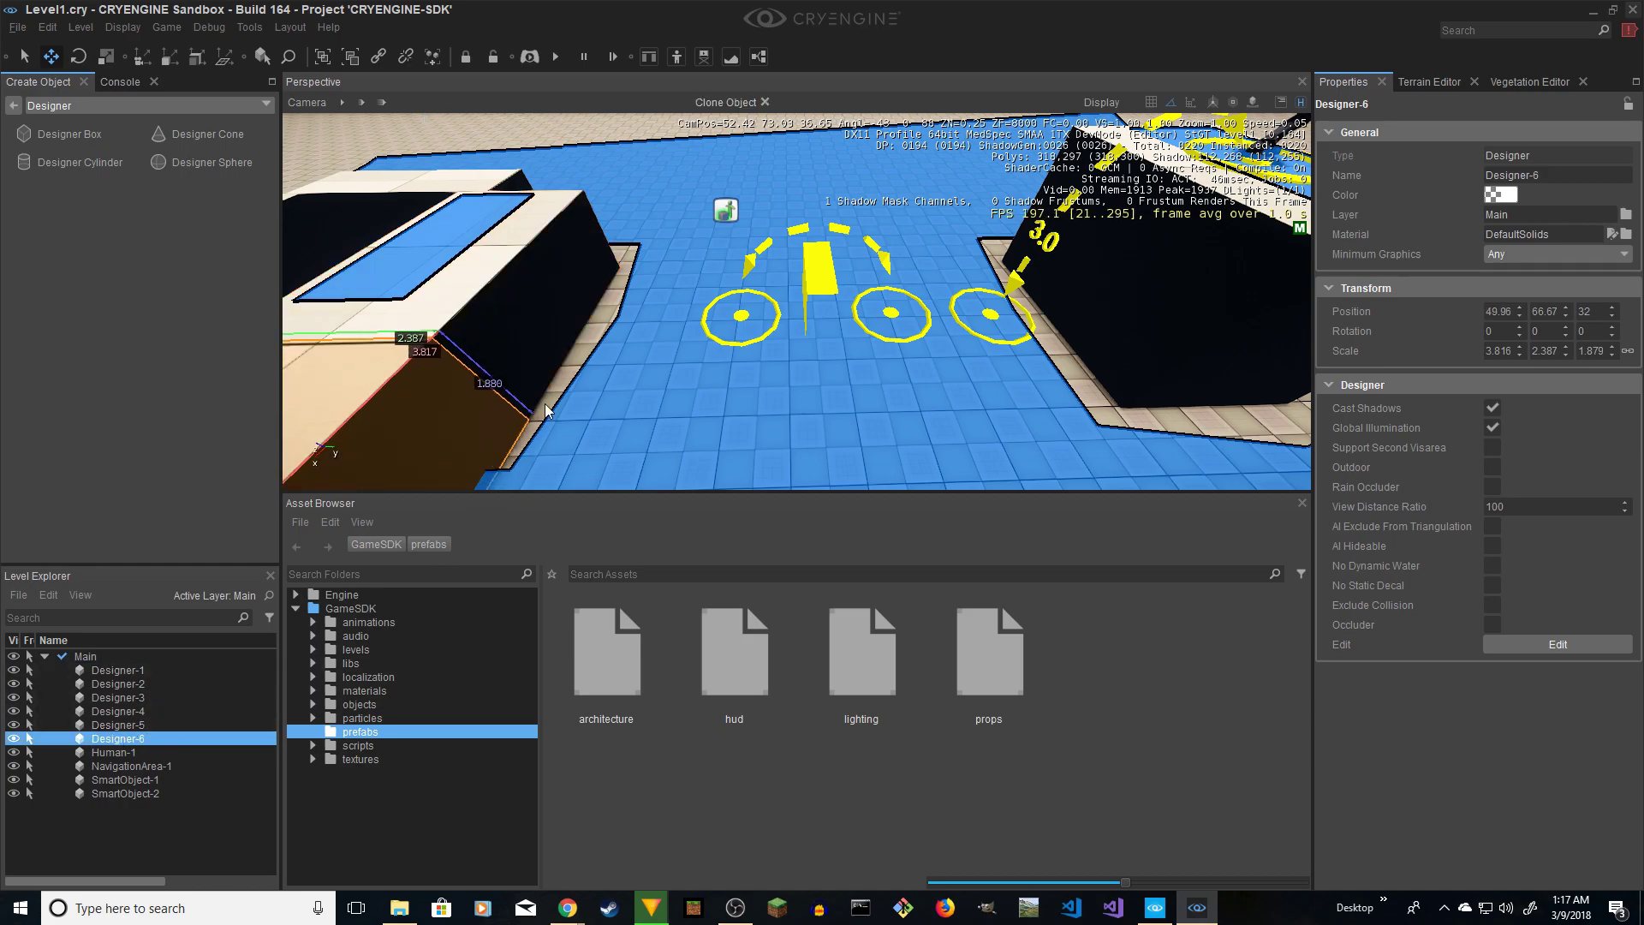
left_click(498, 346)
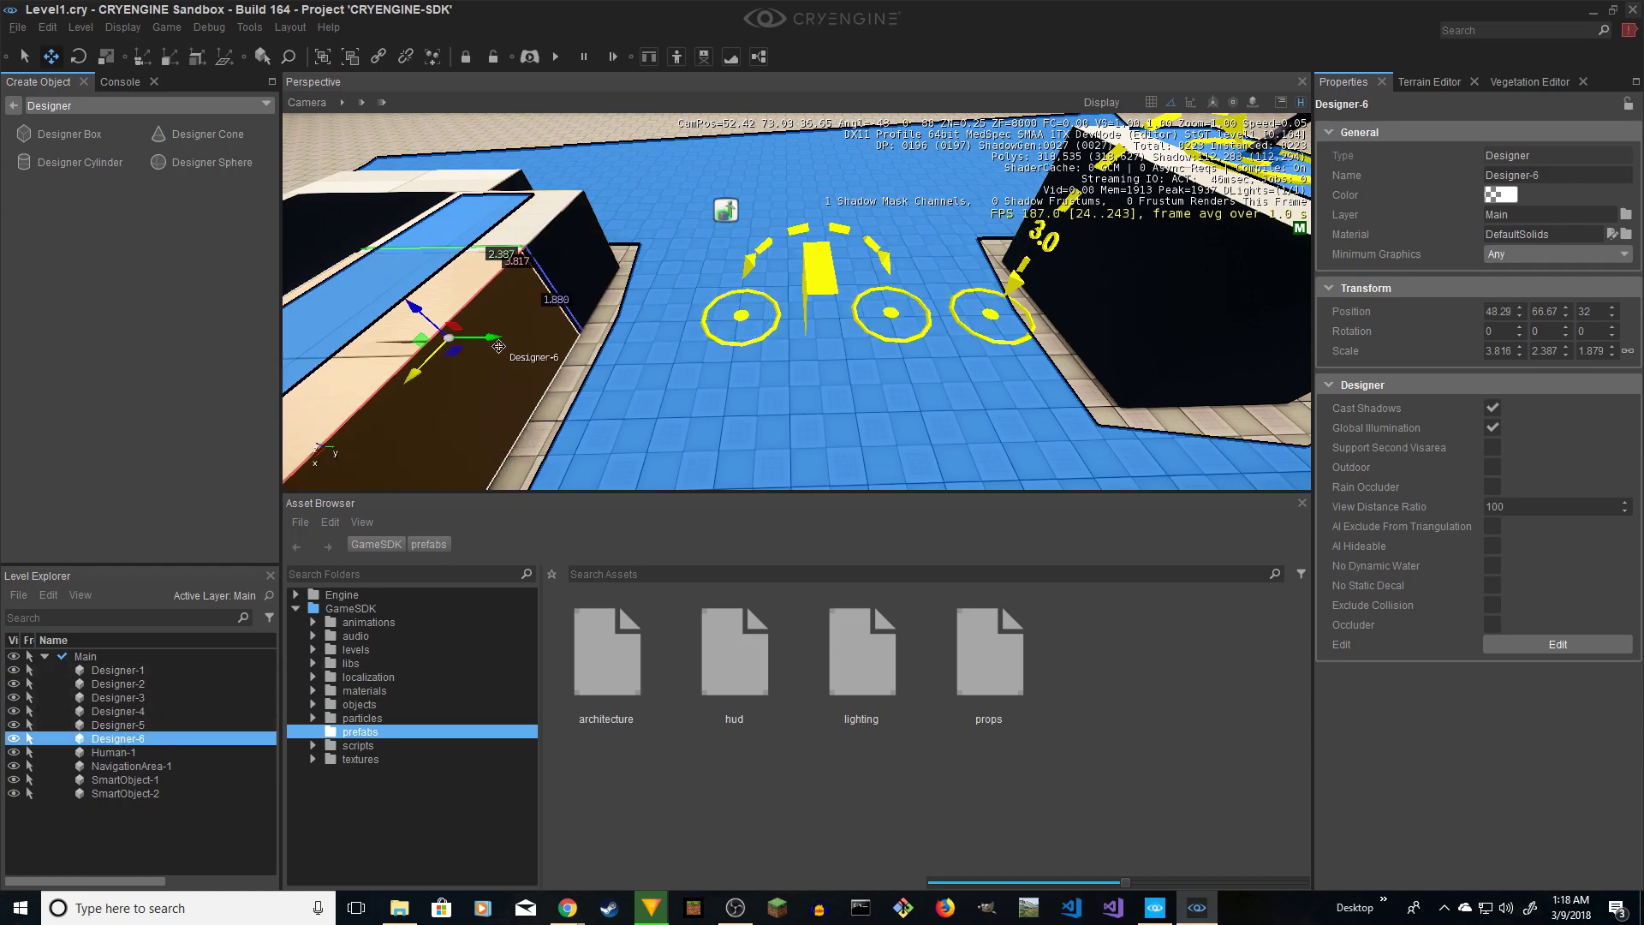
left_click_drag(498, 346, 812, 375)
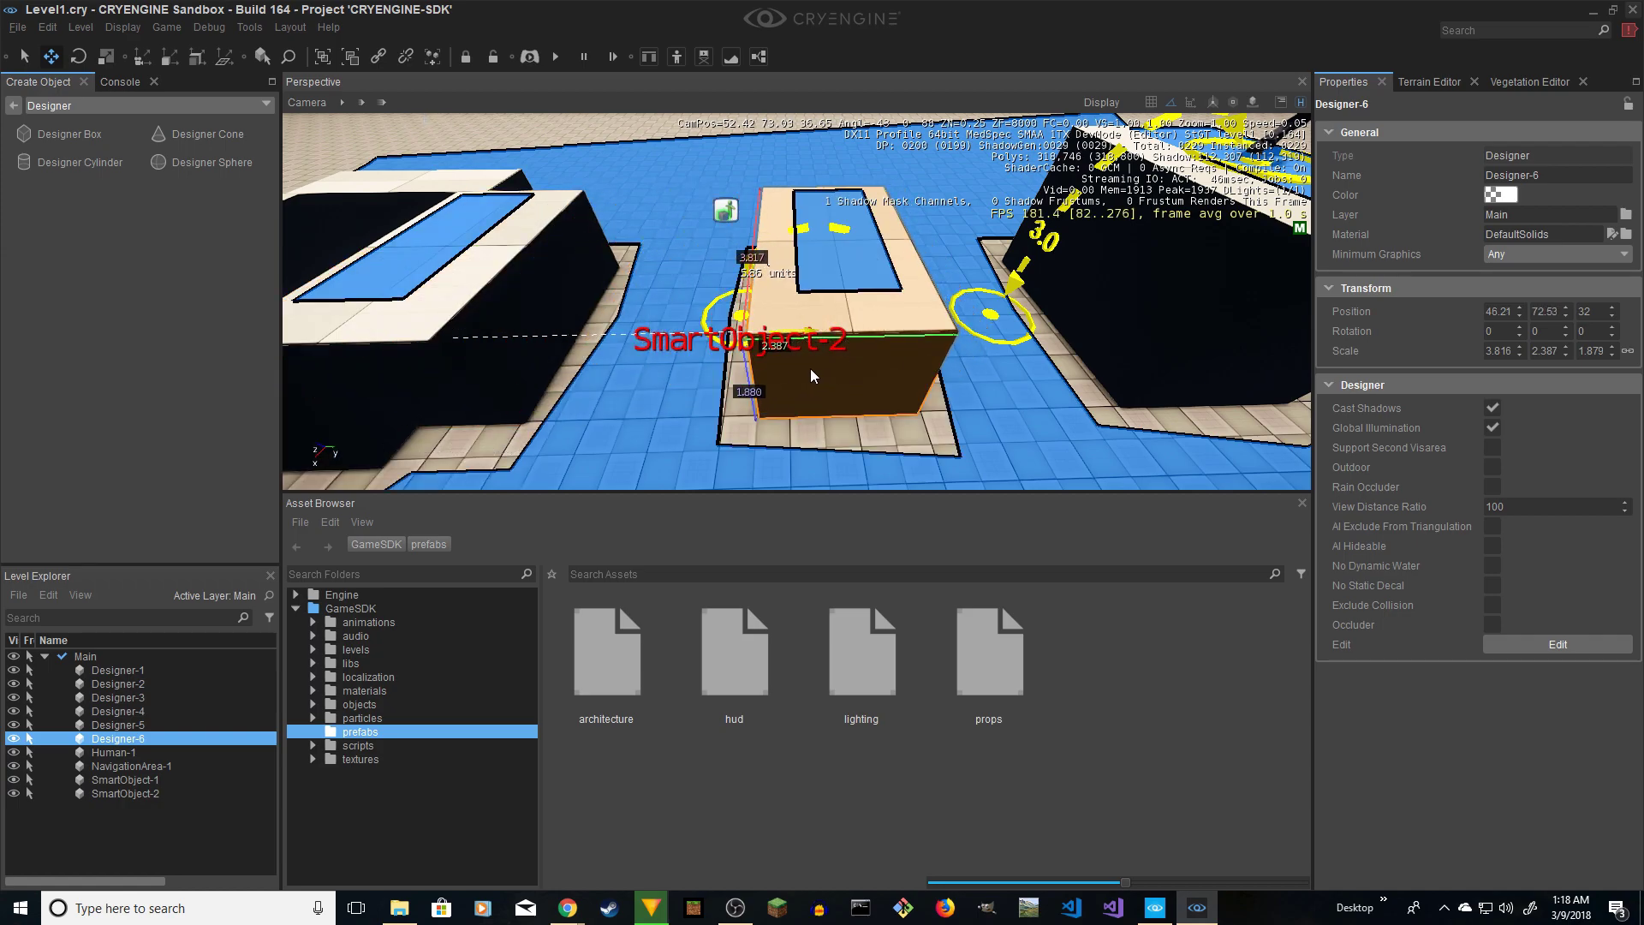
- Scale the cloned box into a thin low wall, about 0.517 in Y and 1.152 in Z, positioned at about Y 73.28
key("3")
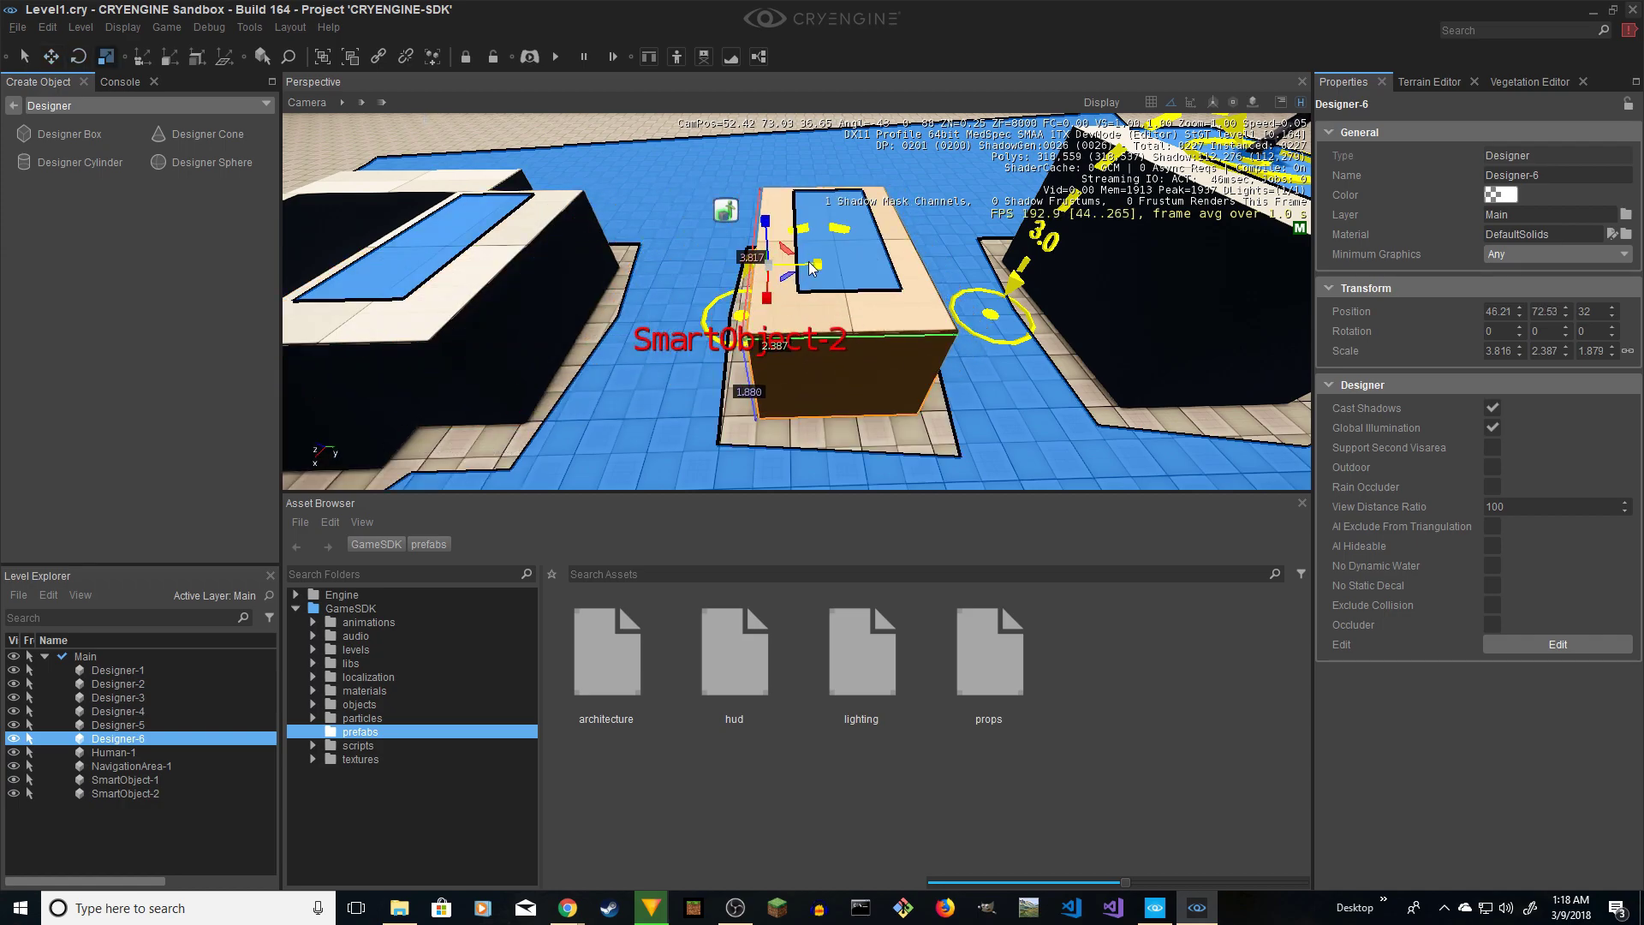
left_click_drag(809, 262, 774, 254)
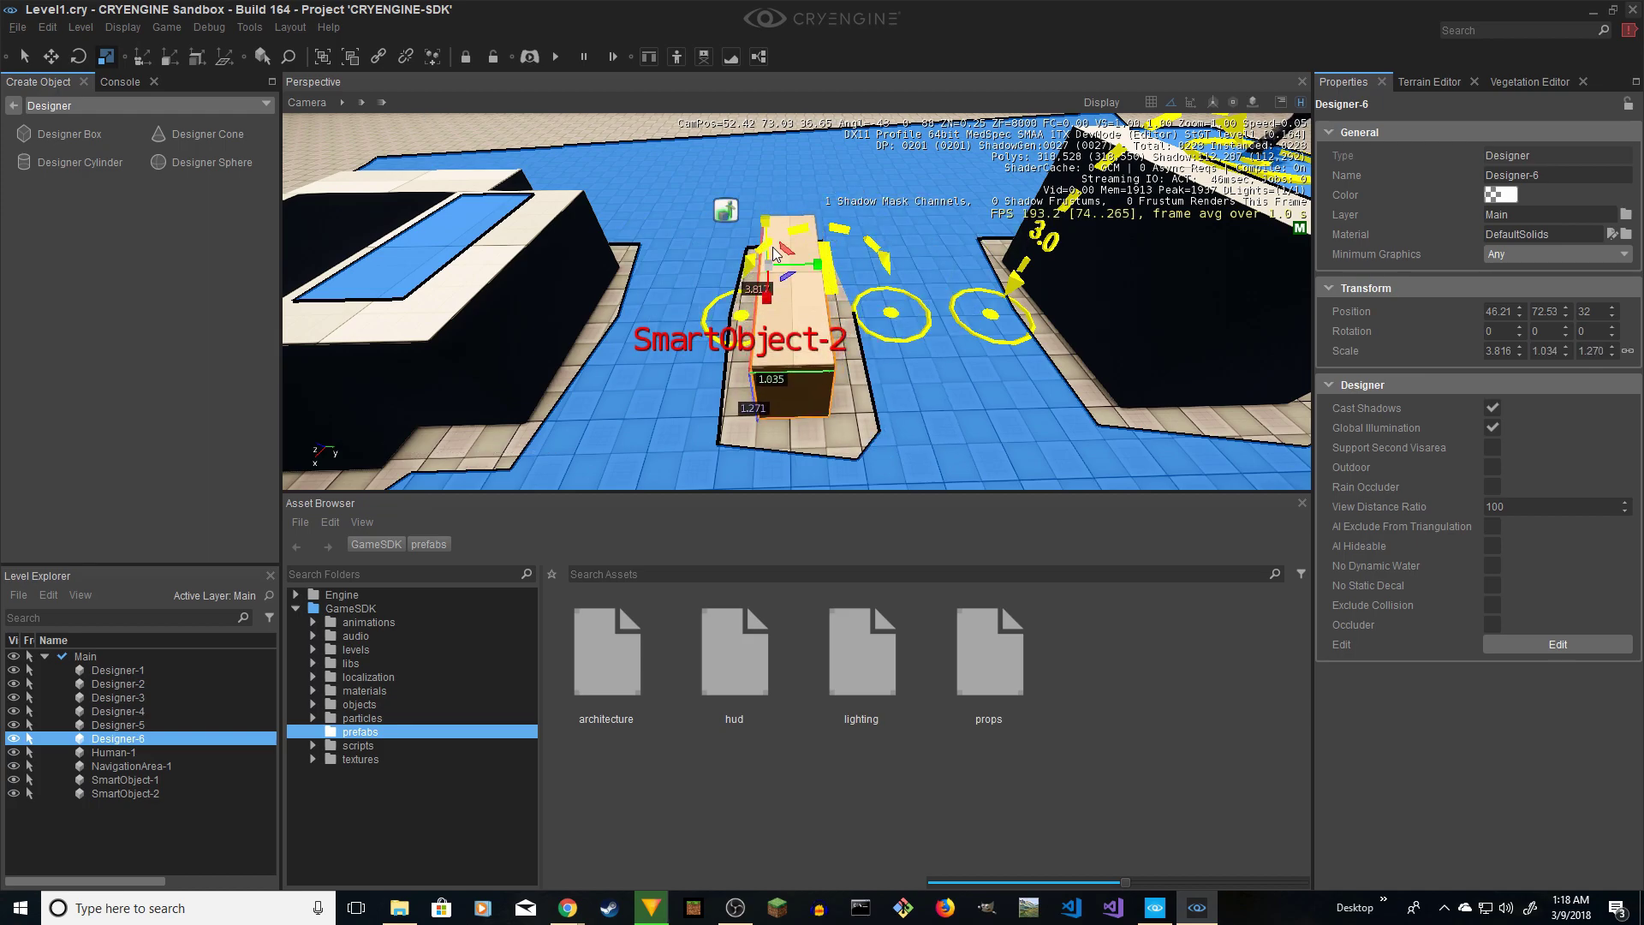
key("w")
key("d")
right_click_drag(775, 254, 745, 246)
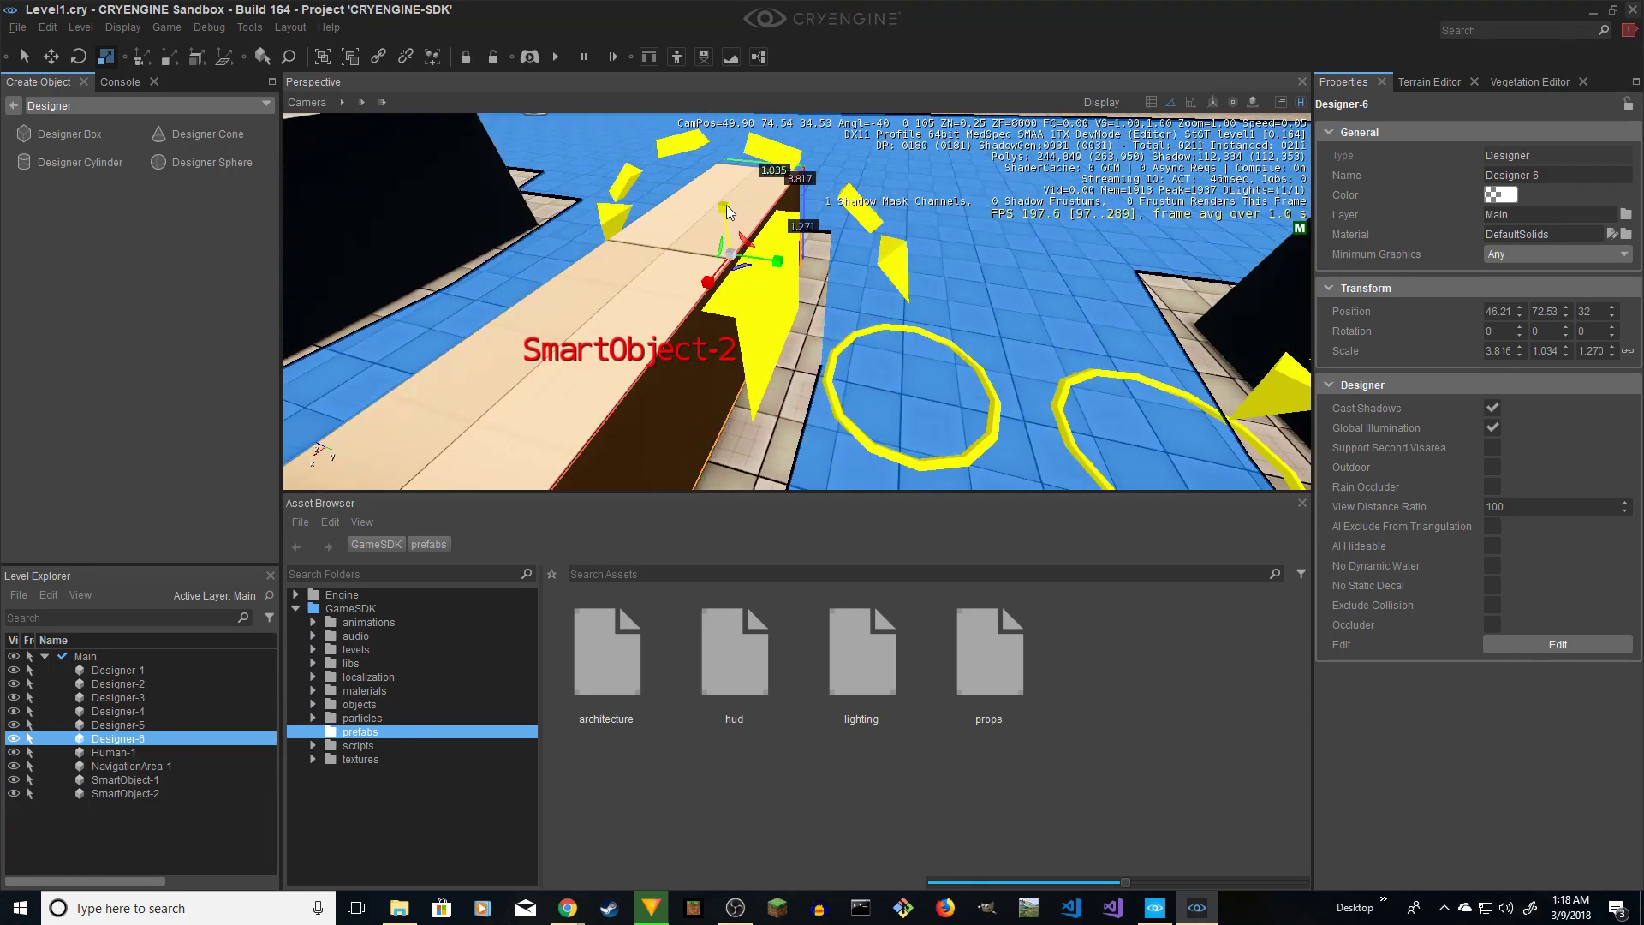
left_click_drag(726, 211, 726, 220)
key("a")
right_click_drag(726, 220, 681, 226)
left_click_drag(778, 198, 818, 207)
key("1")
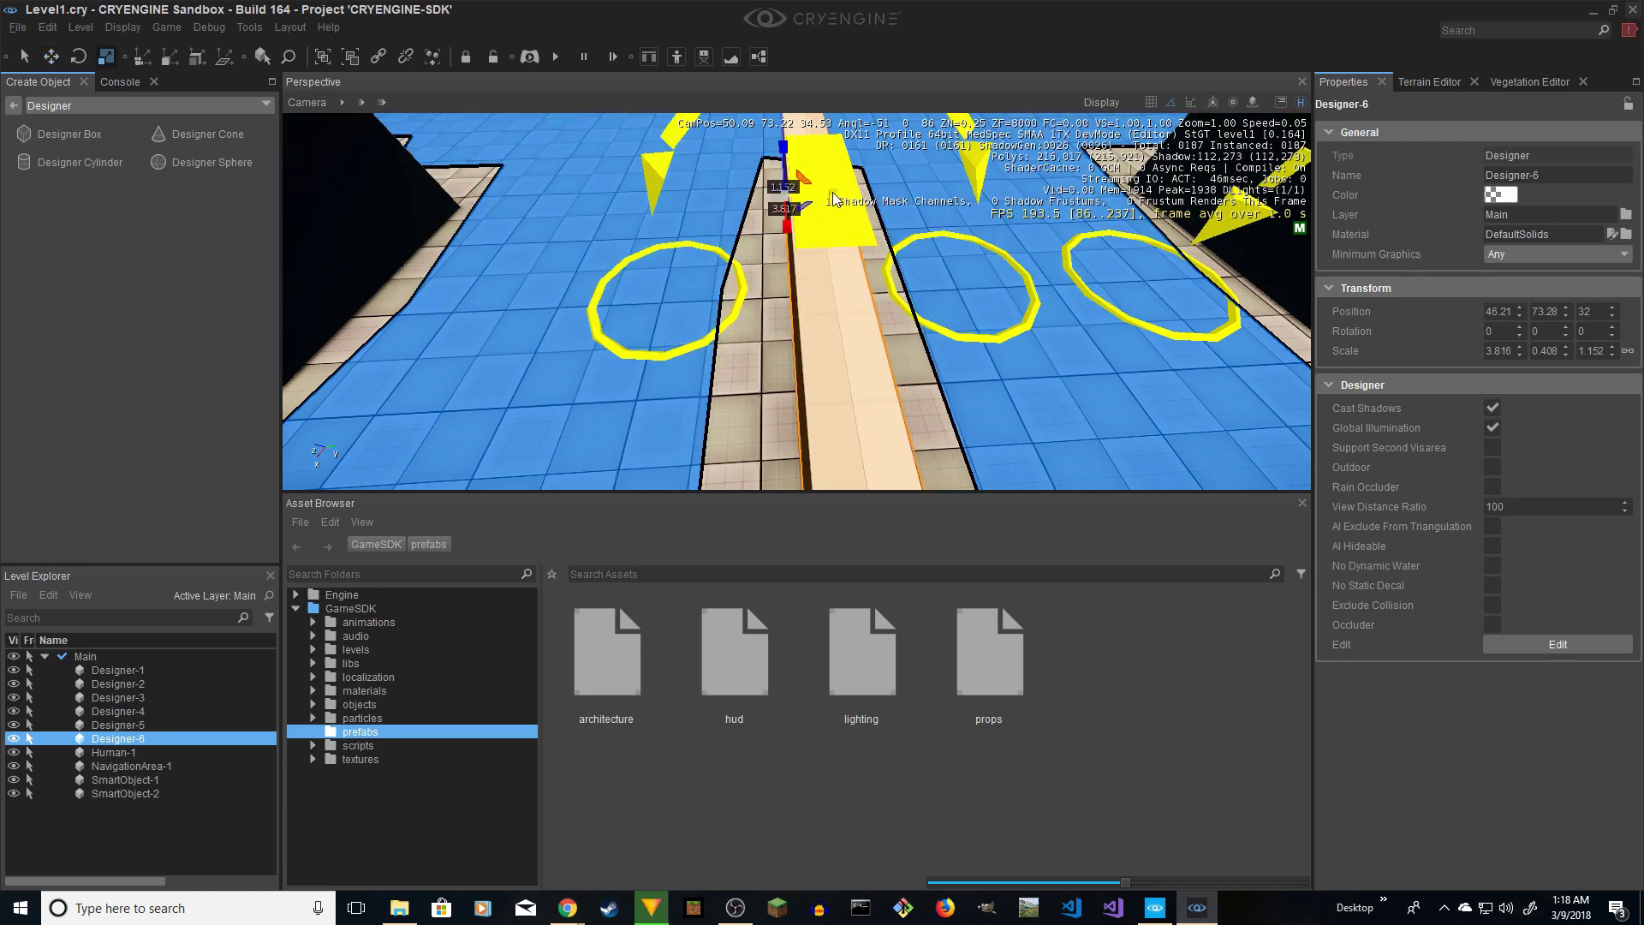
left_click_drag(832, 198, 845, 199)
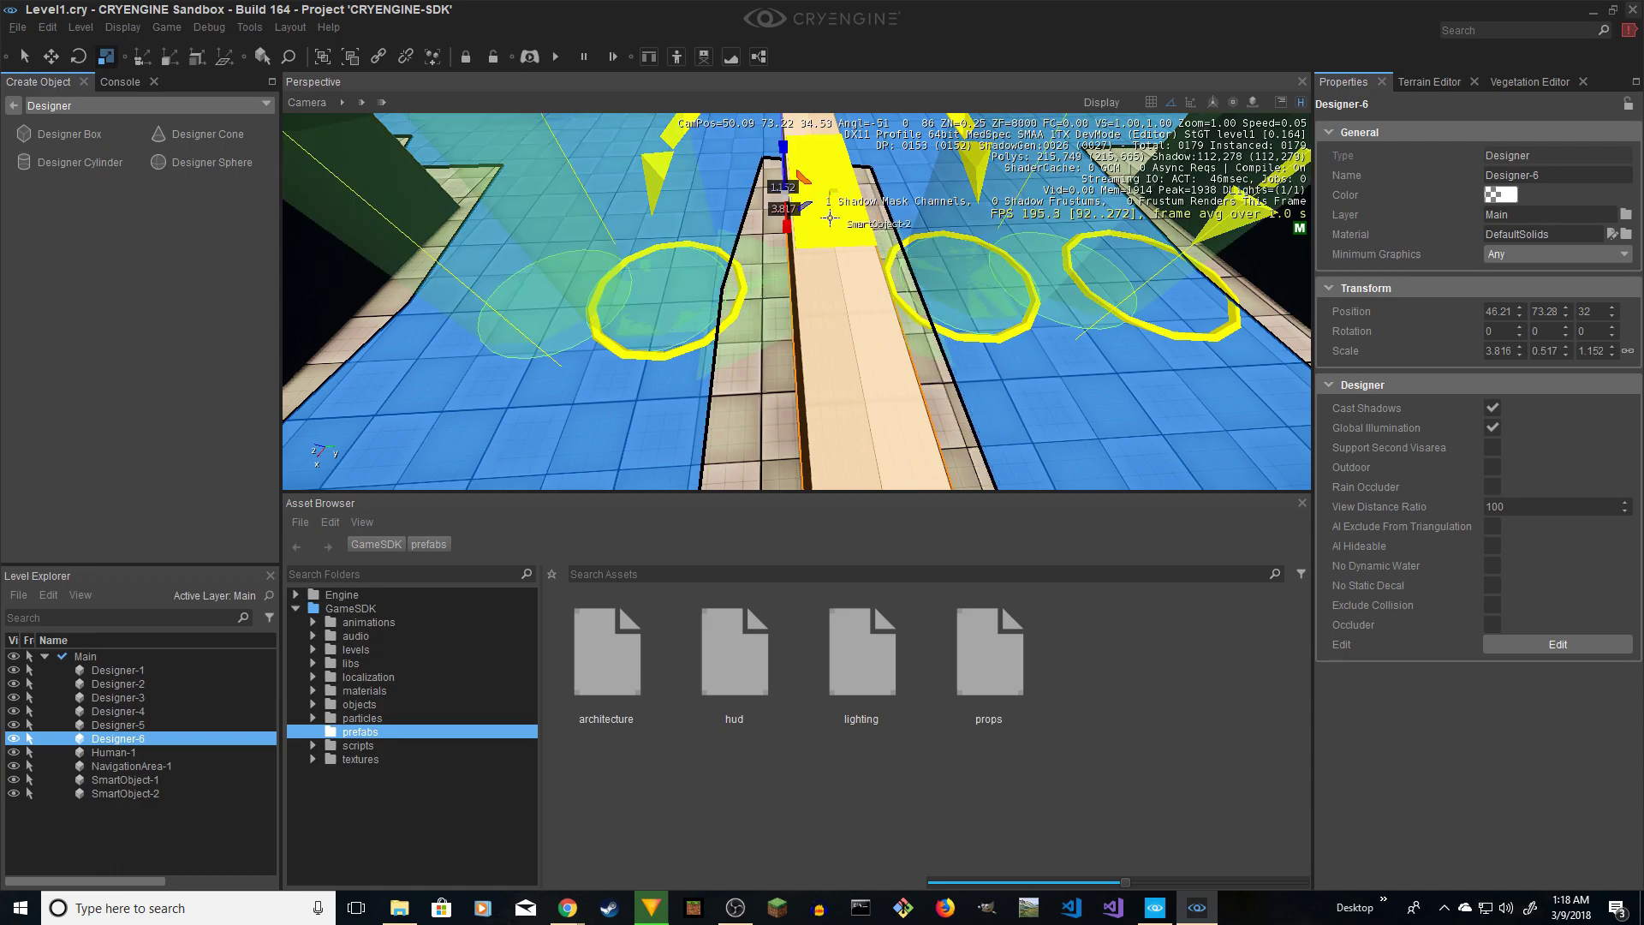
- Stretch the vault wall to a scale of about 10.62 in X, 0.430 in Y and 0.860 in Z
key("a")
right_click_drag(846, 204, 901, 216)
key("w")
key("s")
key("d")
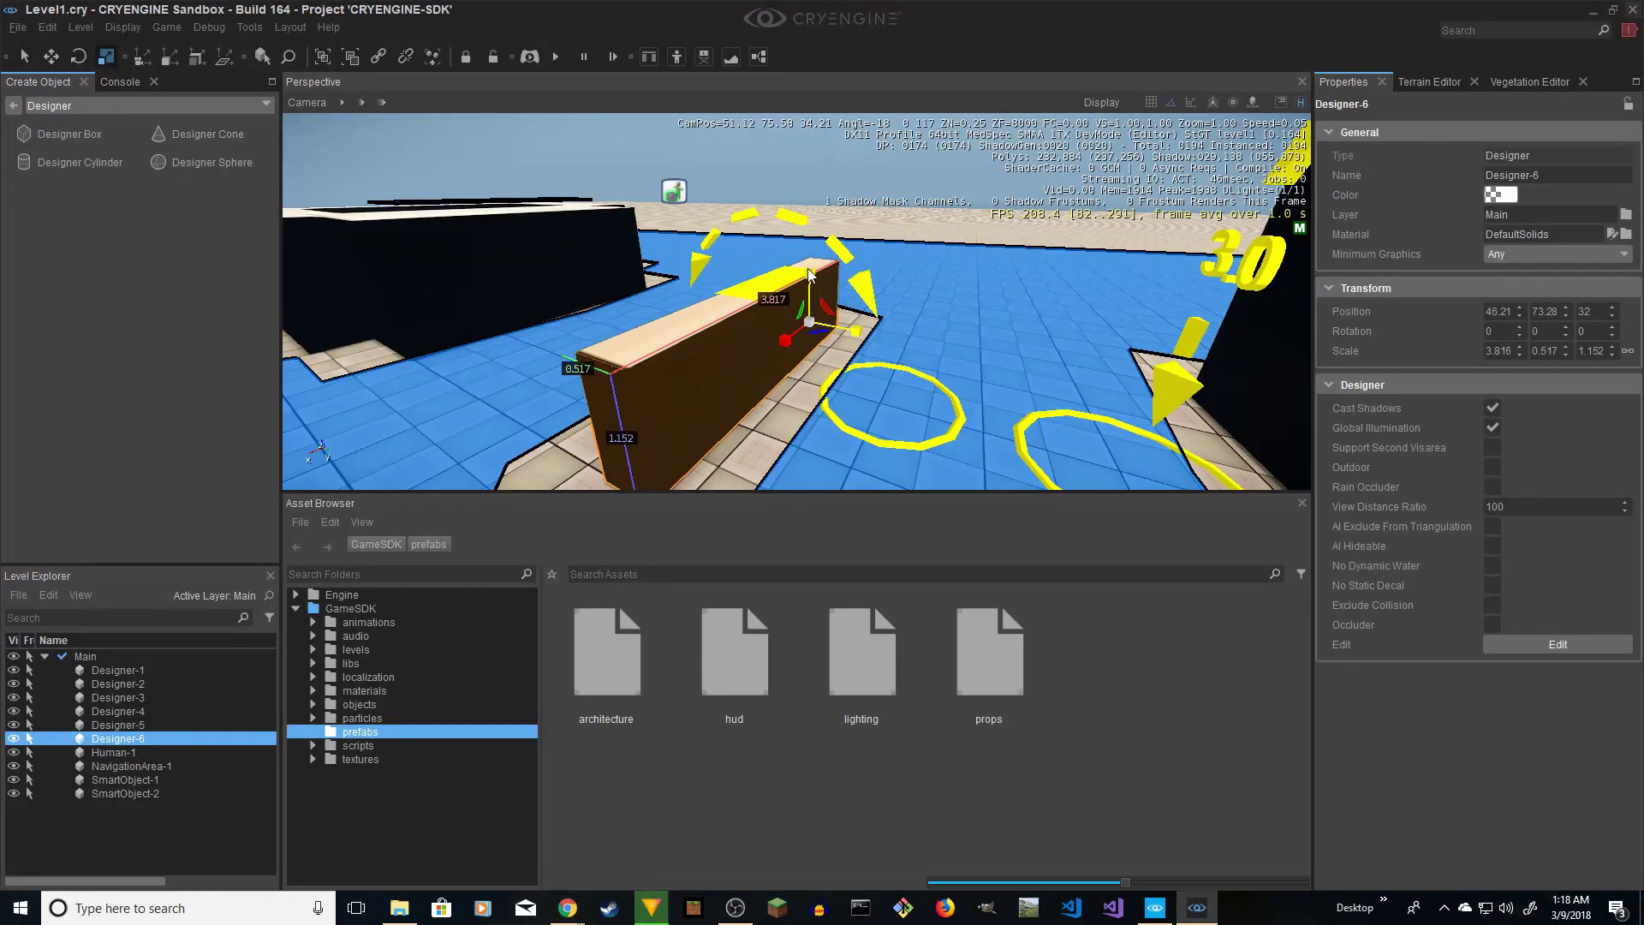
right_click_drag(810, 274, 959, 309)
key("a")
left_click_drag(477, 336, 976, 319)
key("a")
right_click_drag(976, 320, 1233, 326)
left_click_drag(762, 261, 745, 299)
right_click_drag(1027, 360, 917, 388)
left_click(914, 368)
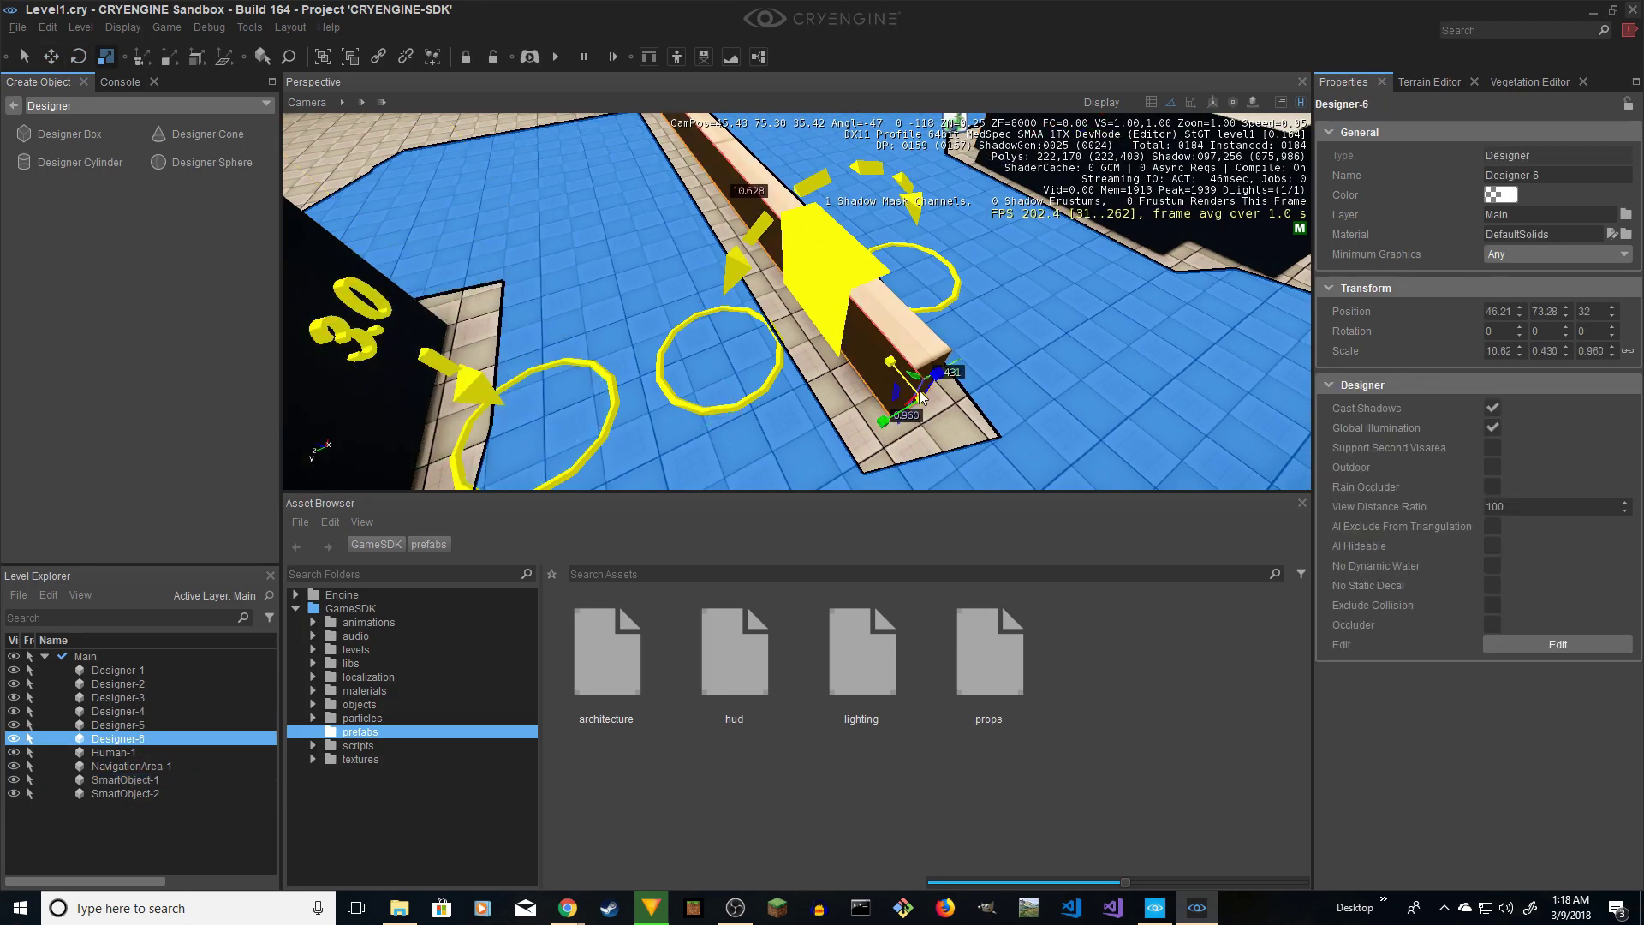
- Readjust the vault wall's scale to about 7.938 in X, 0.515 in Y and 1.158 in Z
left_click_drag(918, 389, 907, 368)
right_click_drag(907, 368, 783, 376)
left_click_drag(783, 376, 780, 428)
right_click_drag(781, 429, 891, 377)
left_click_drag(899, 351, 906, 323)
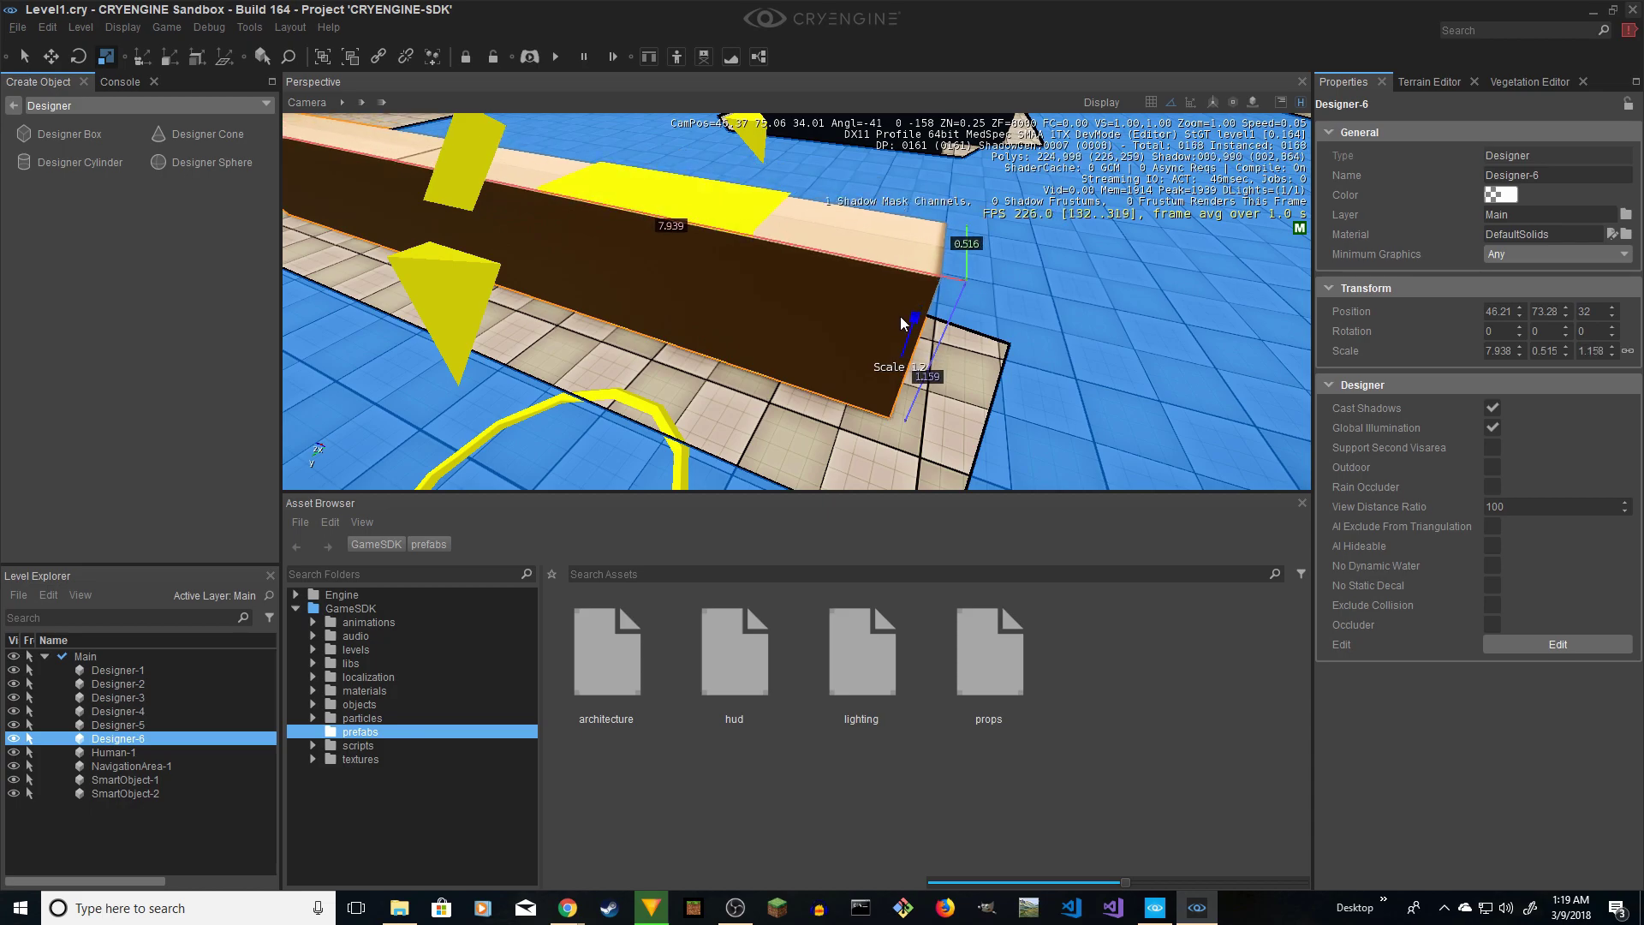
key("2")
right_click_drag(906, 323, 1027, 316)
left_click_drag(822, 309, 1051, 313)
- Adjust the vault smart object's height at the wall to about Z 31.93
key("4")
key("2")
right_click_drag(1051, 313, 822, 274)
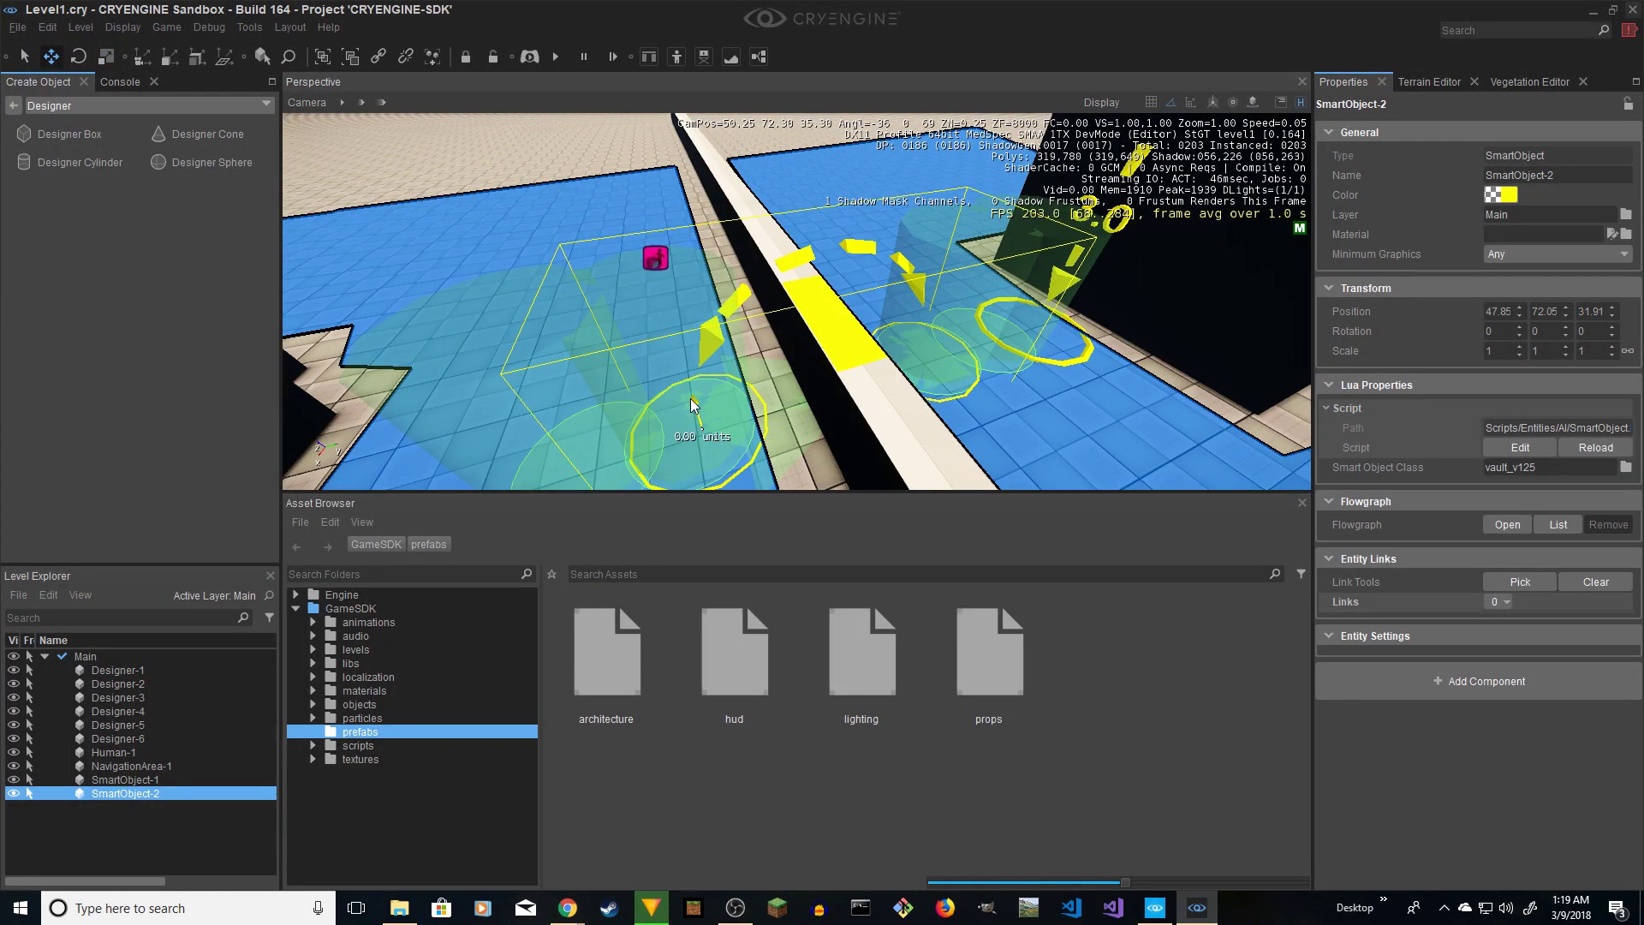
left_click_drag(689, 402, 686, 406)
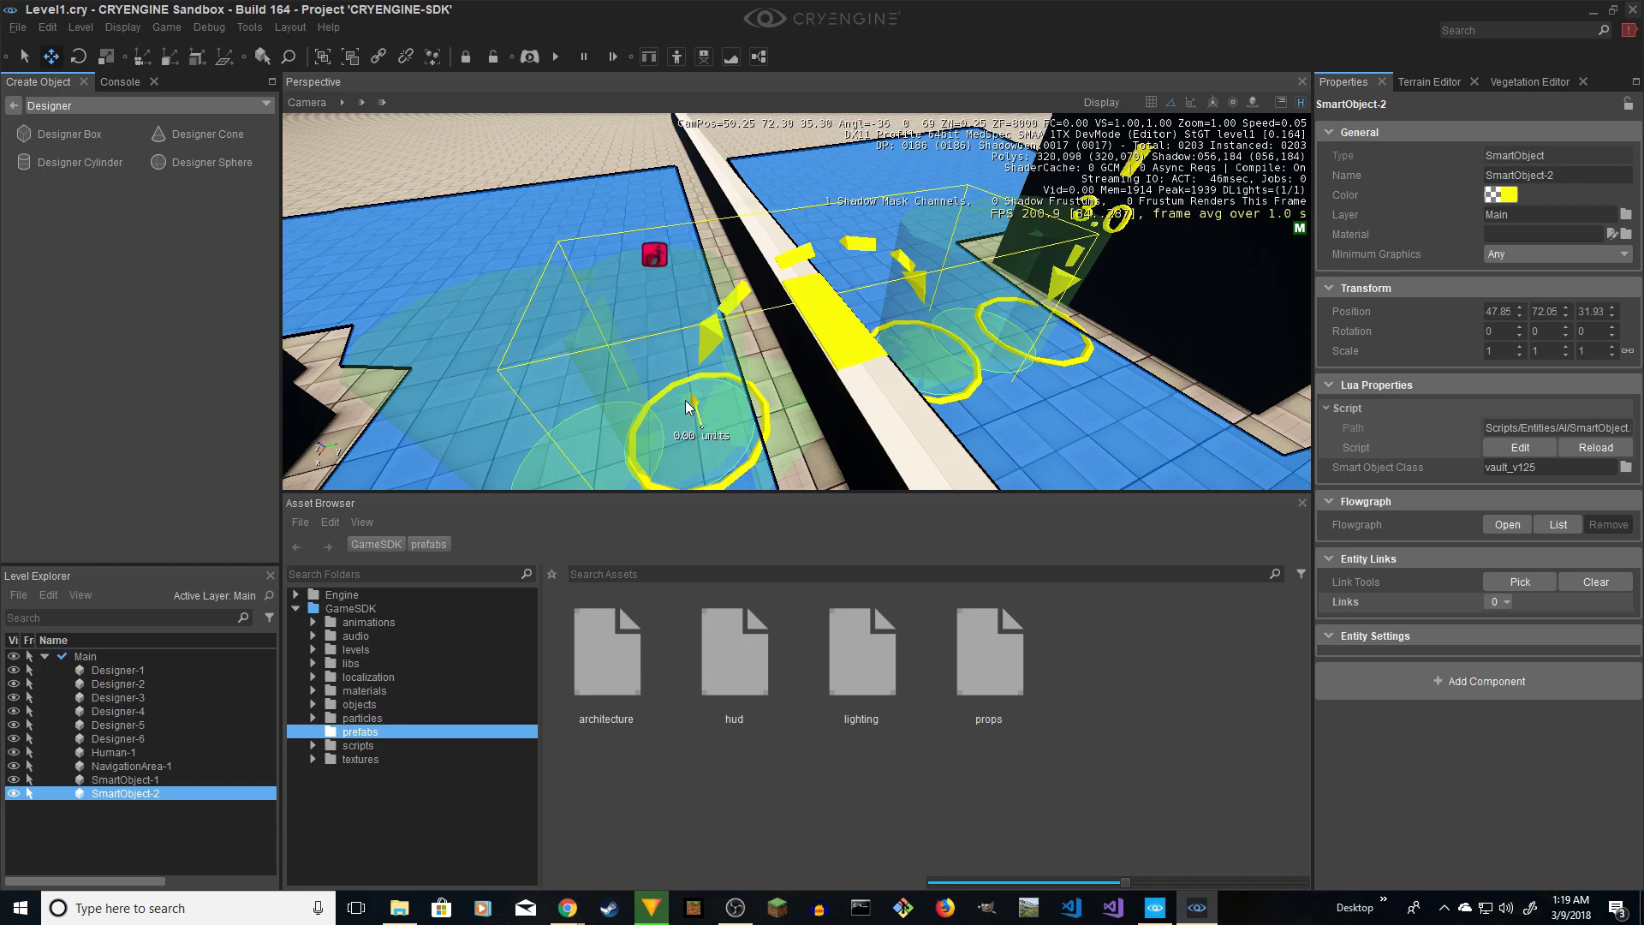
- Play-test the level from the enclosure, jumping up to watch whether the AI character crosses the vault wall, and leave game mode
right_click_drag(1122, 474, 1377, 426)
key("a")
key("s")
key("w")
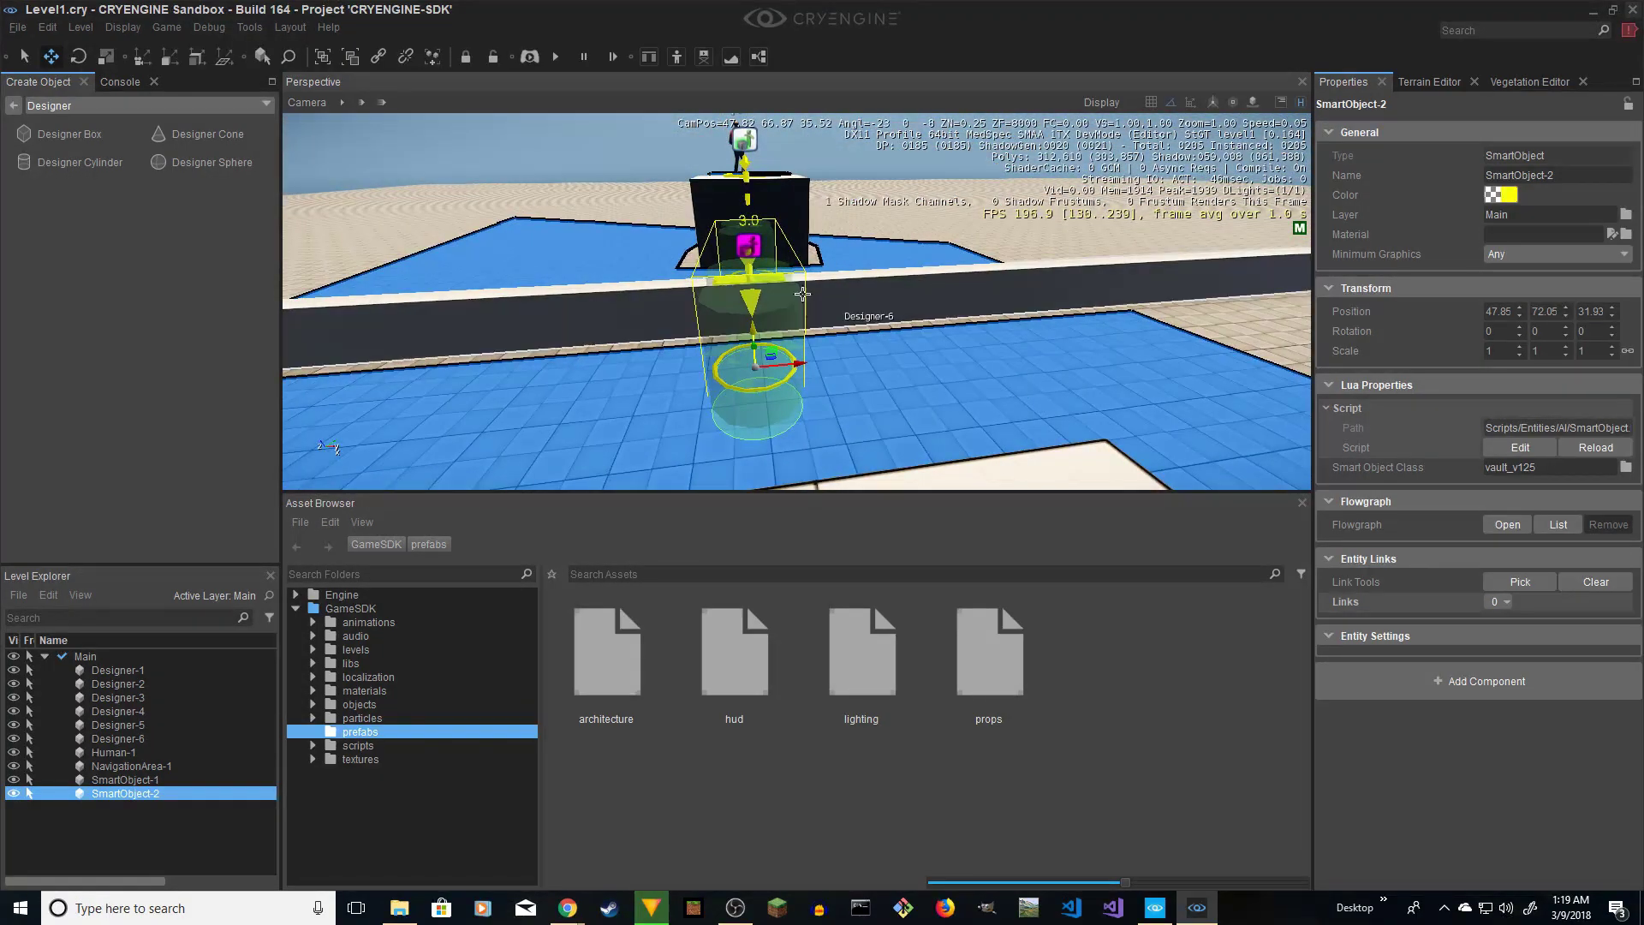
left_click(527, 56)
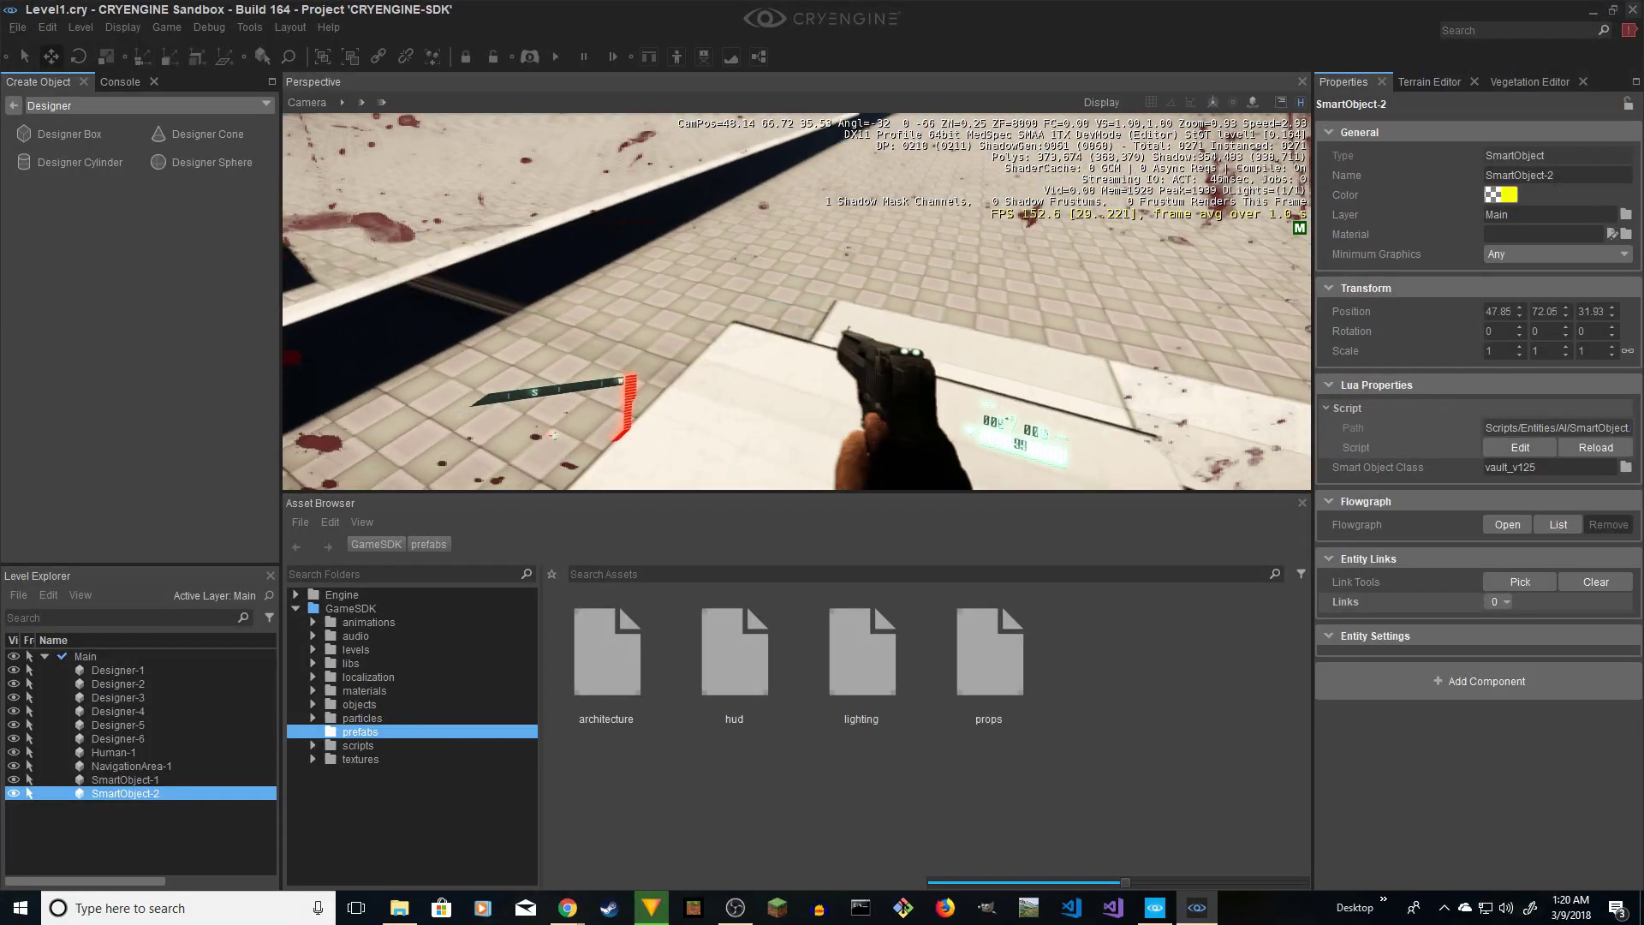
key("s")
key("w")
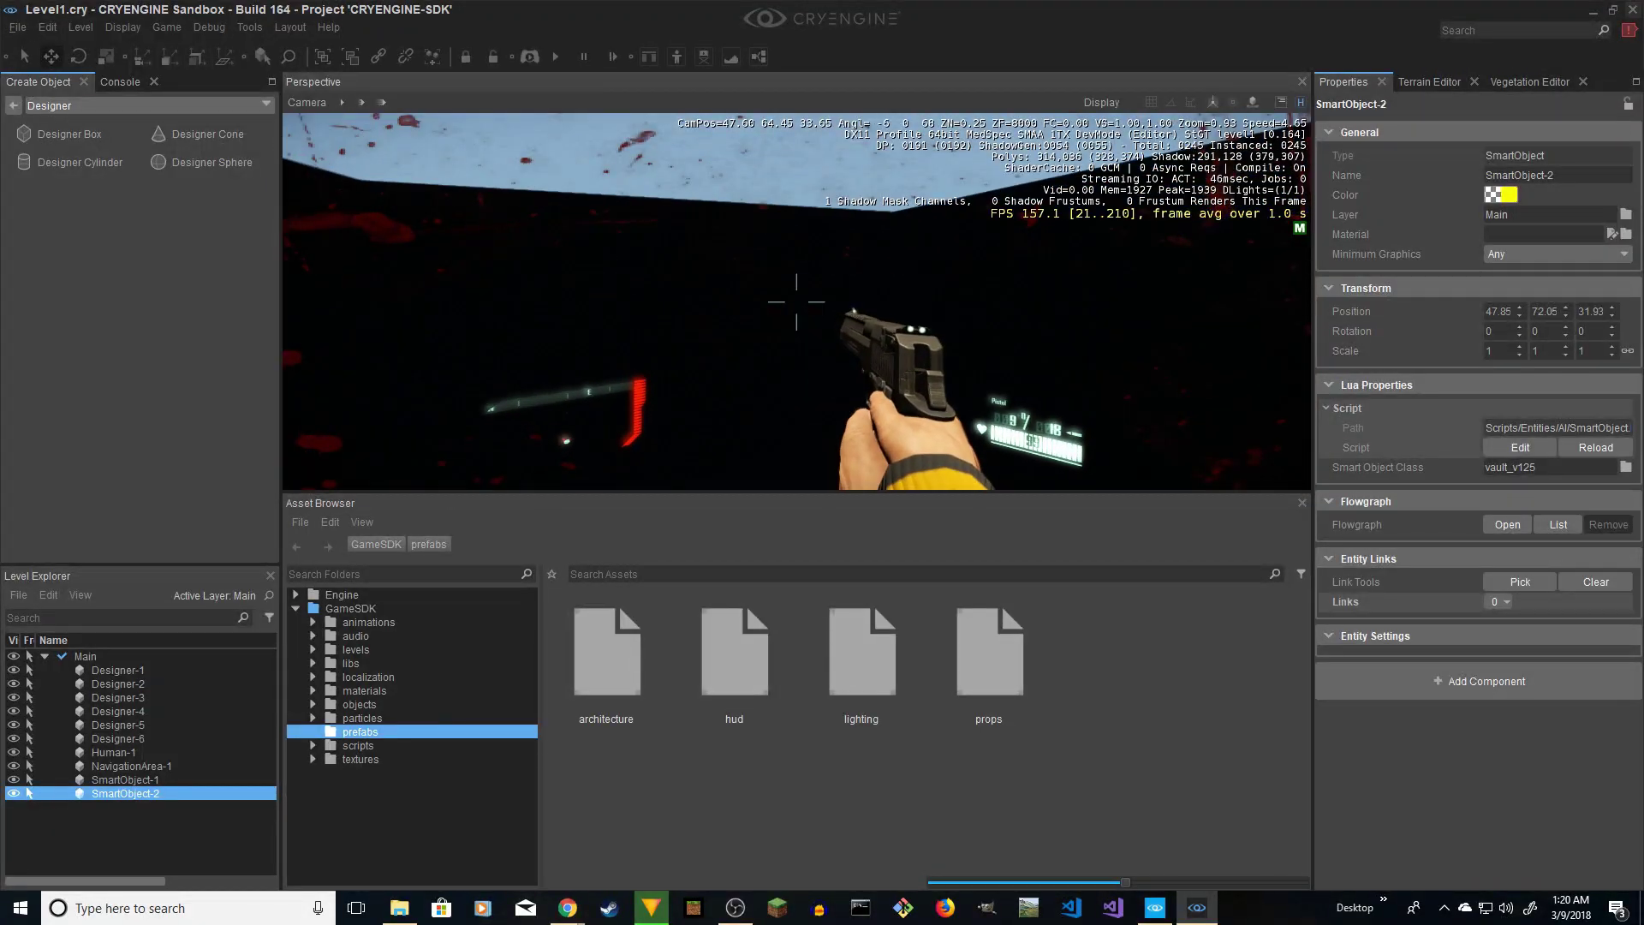
key("space")
key("space")
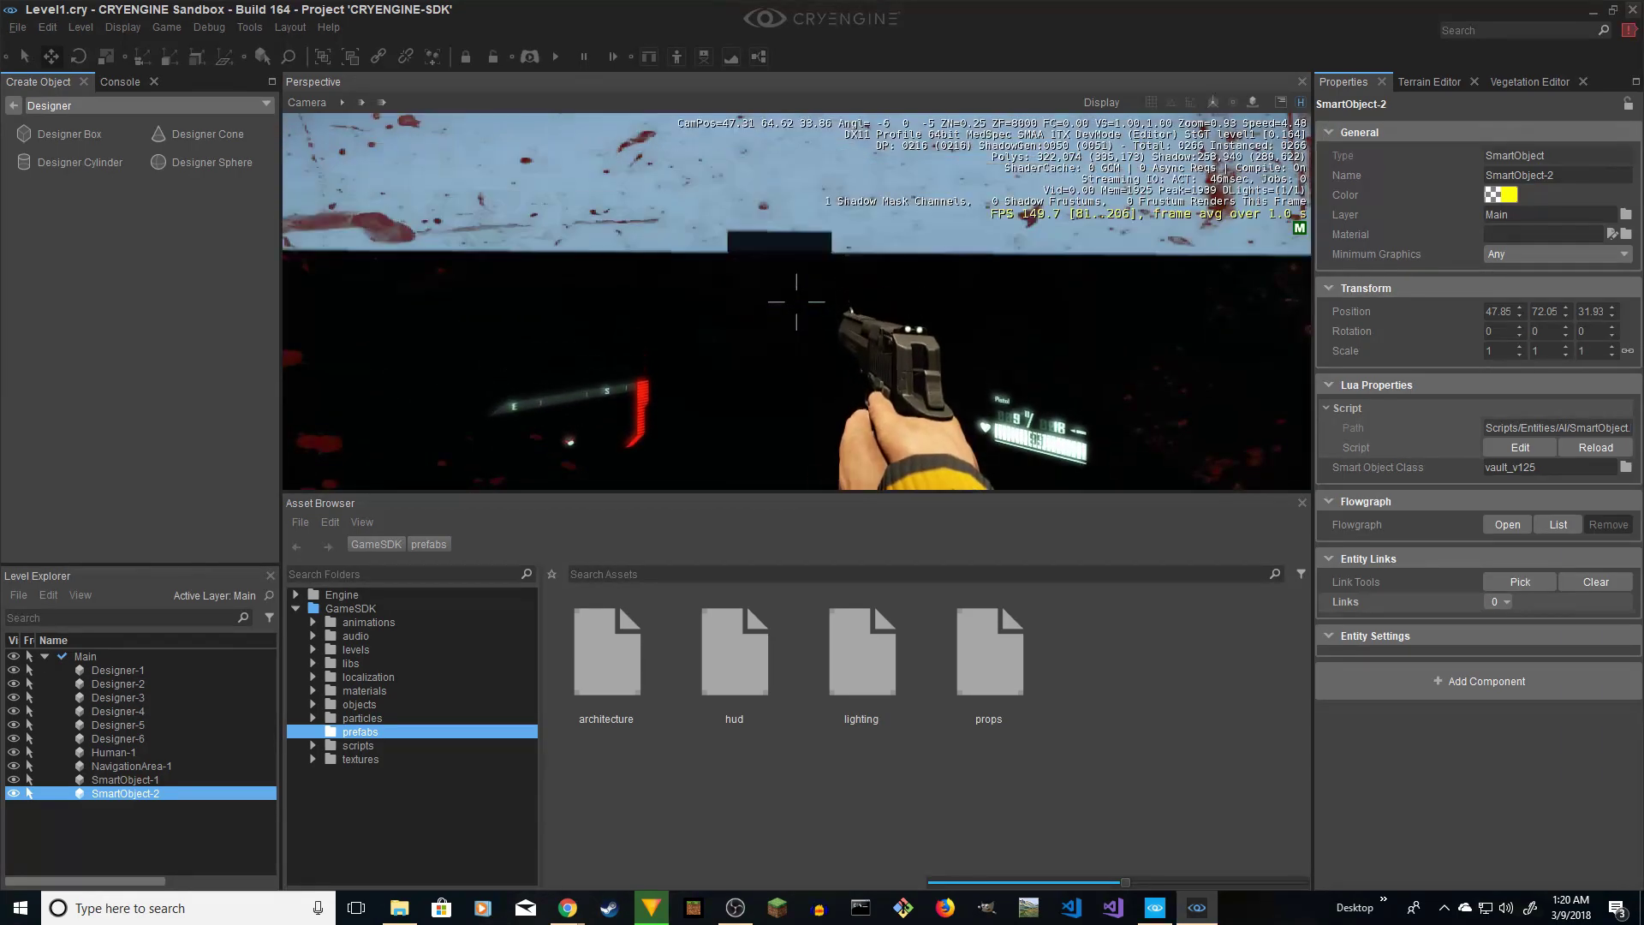
key("space")
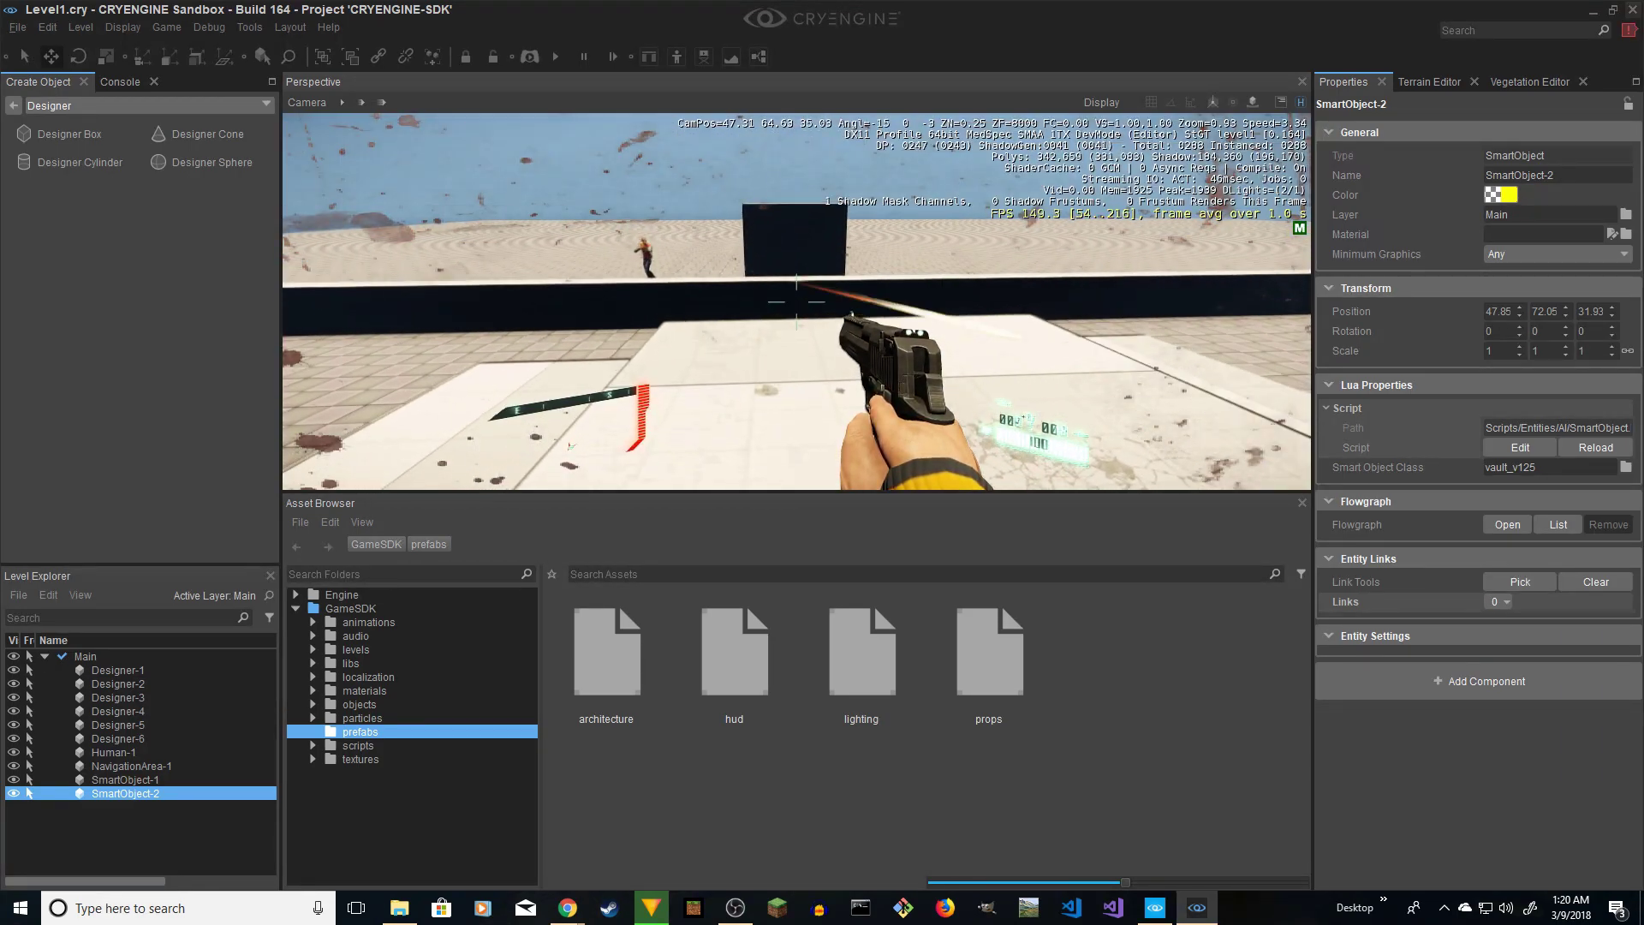
key("space")
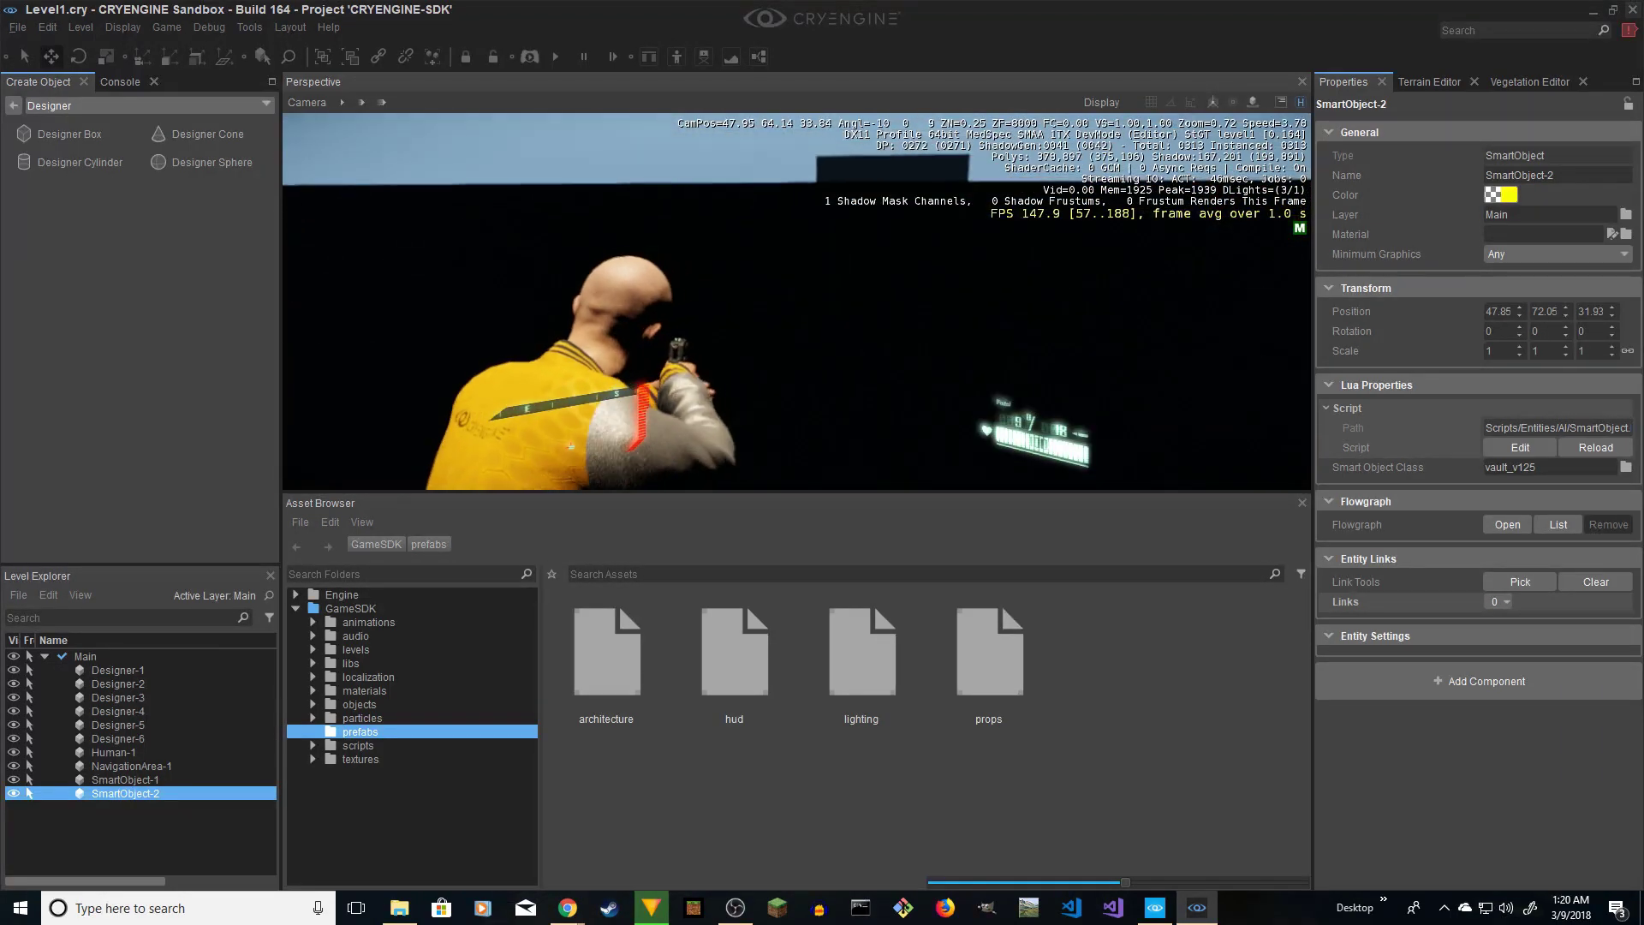
key("space")
key("space")
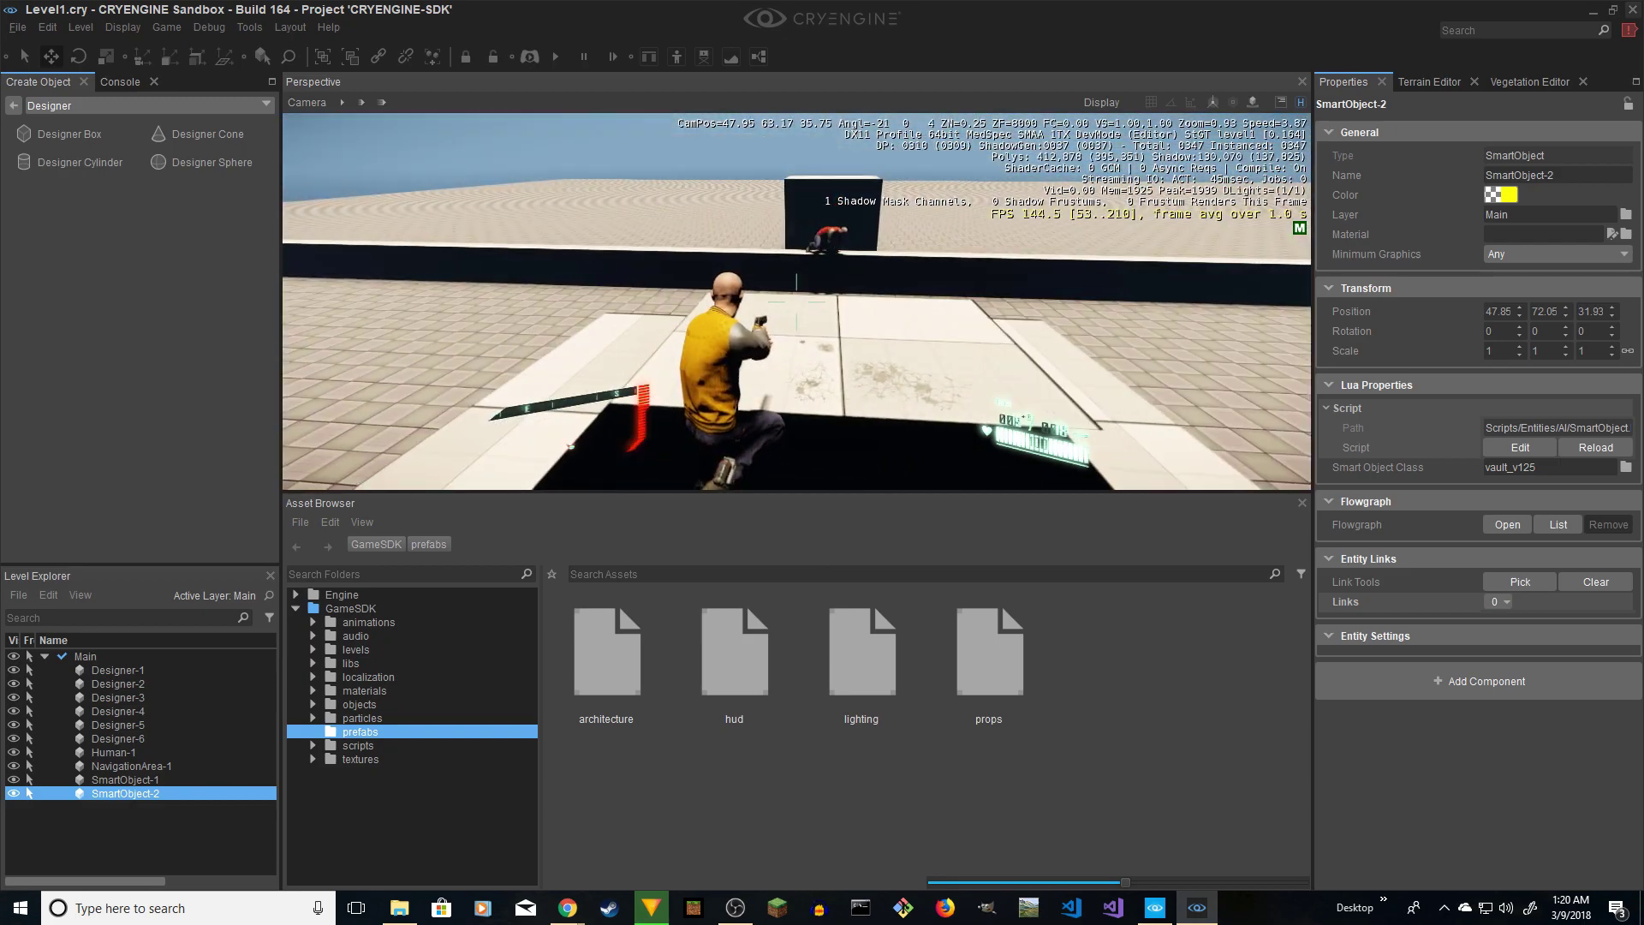
key("space")
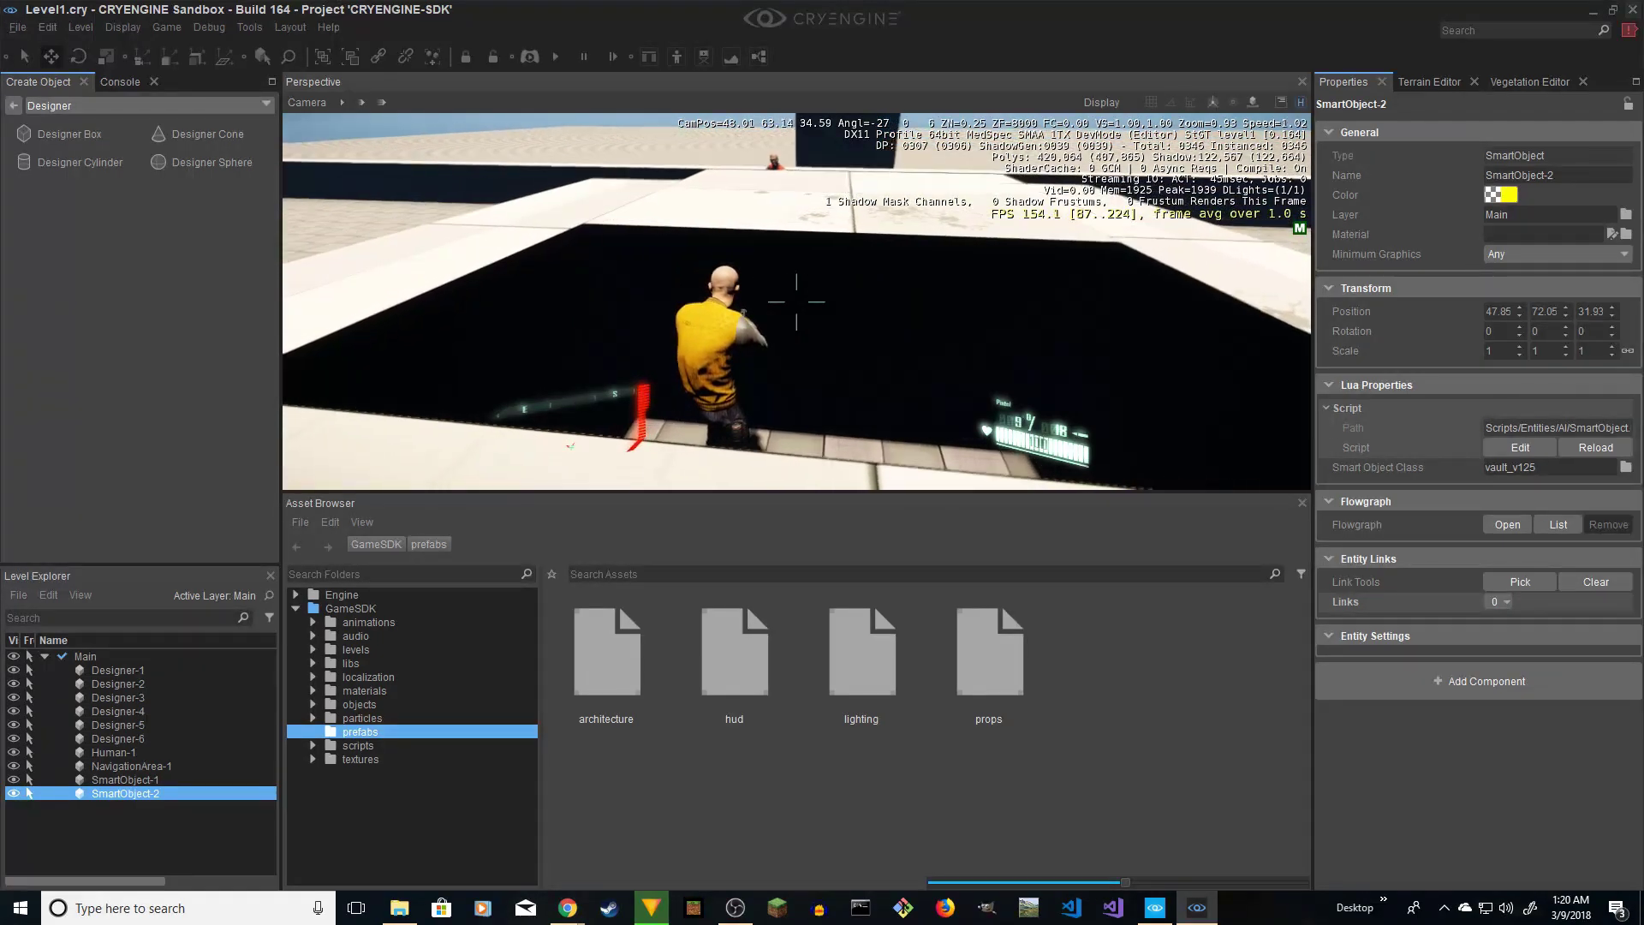
key("Escape")
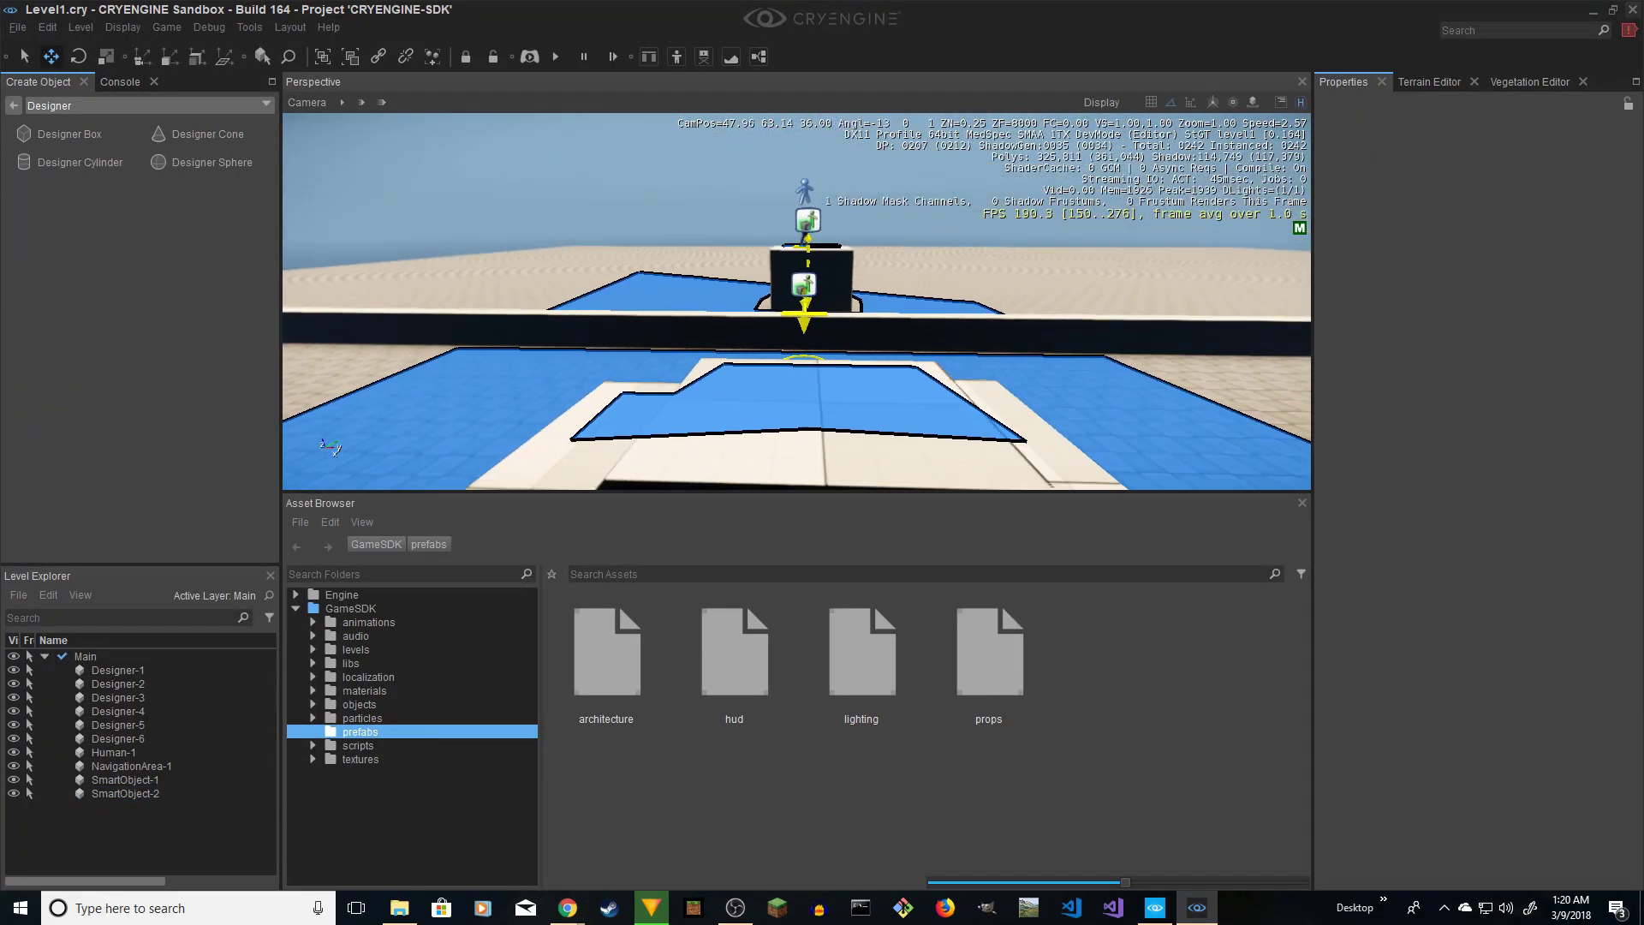
- Start another play-test from beside the enclosure in third-person view and walk towards the vault wall to check the AI character's behaviour
key("s")
right_click_drag(797, 301, 676, 269)
left_click(528, 57)
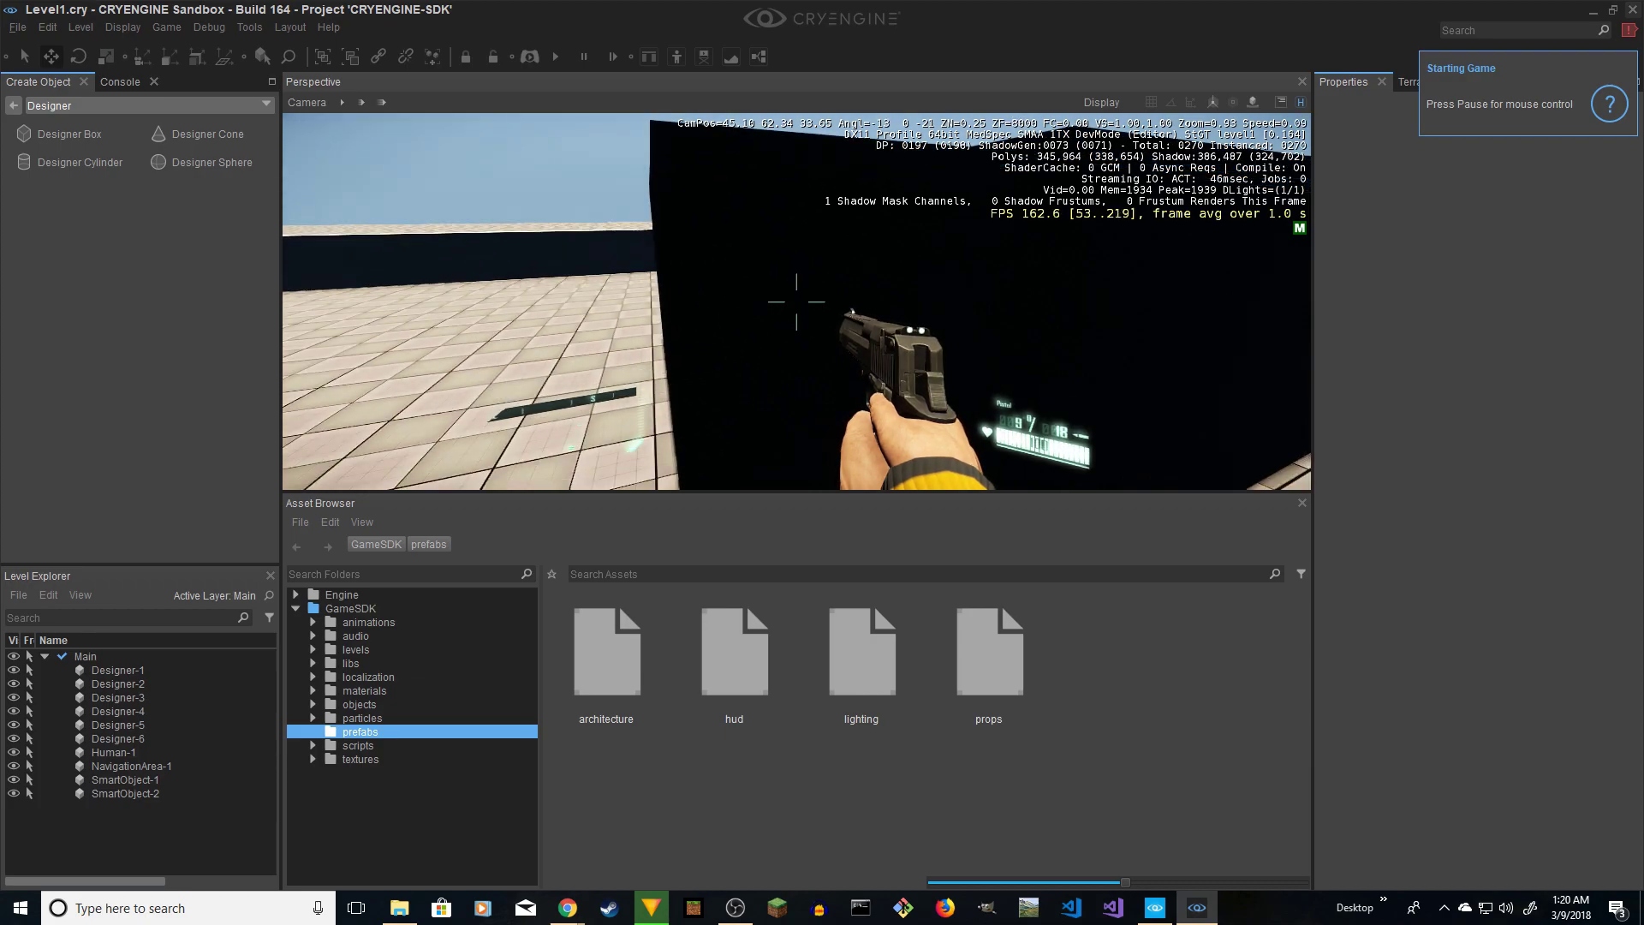
key("F1")
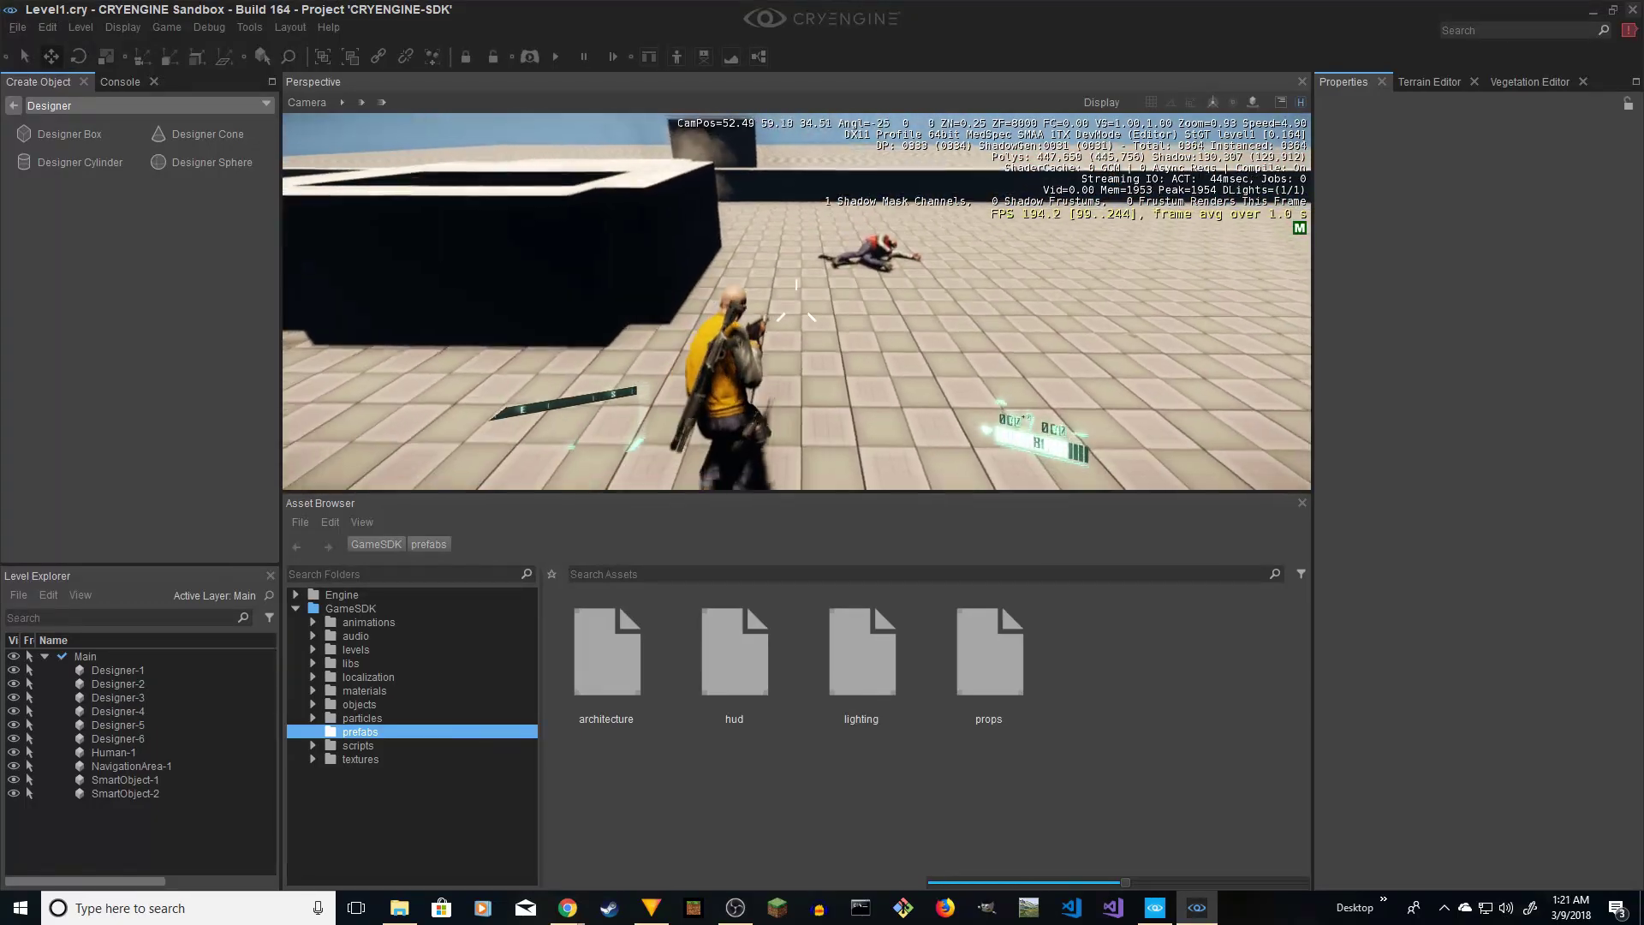
key("w")
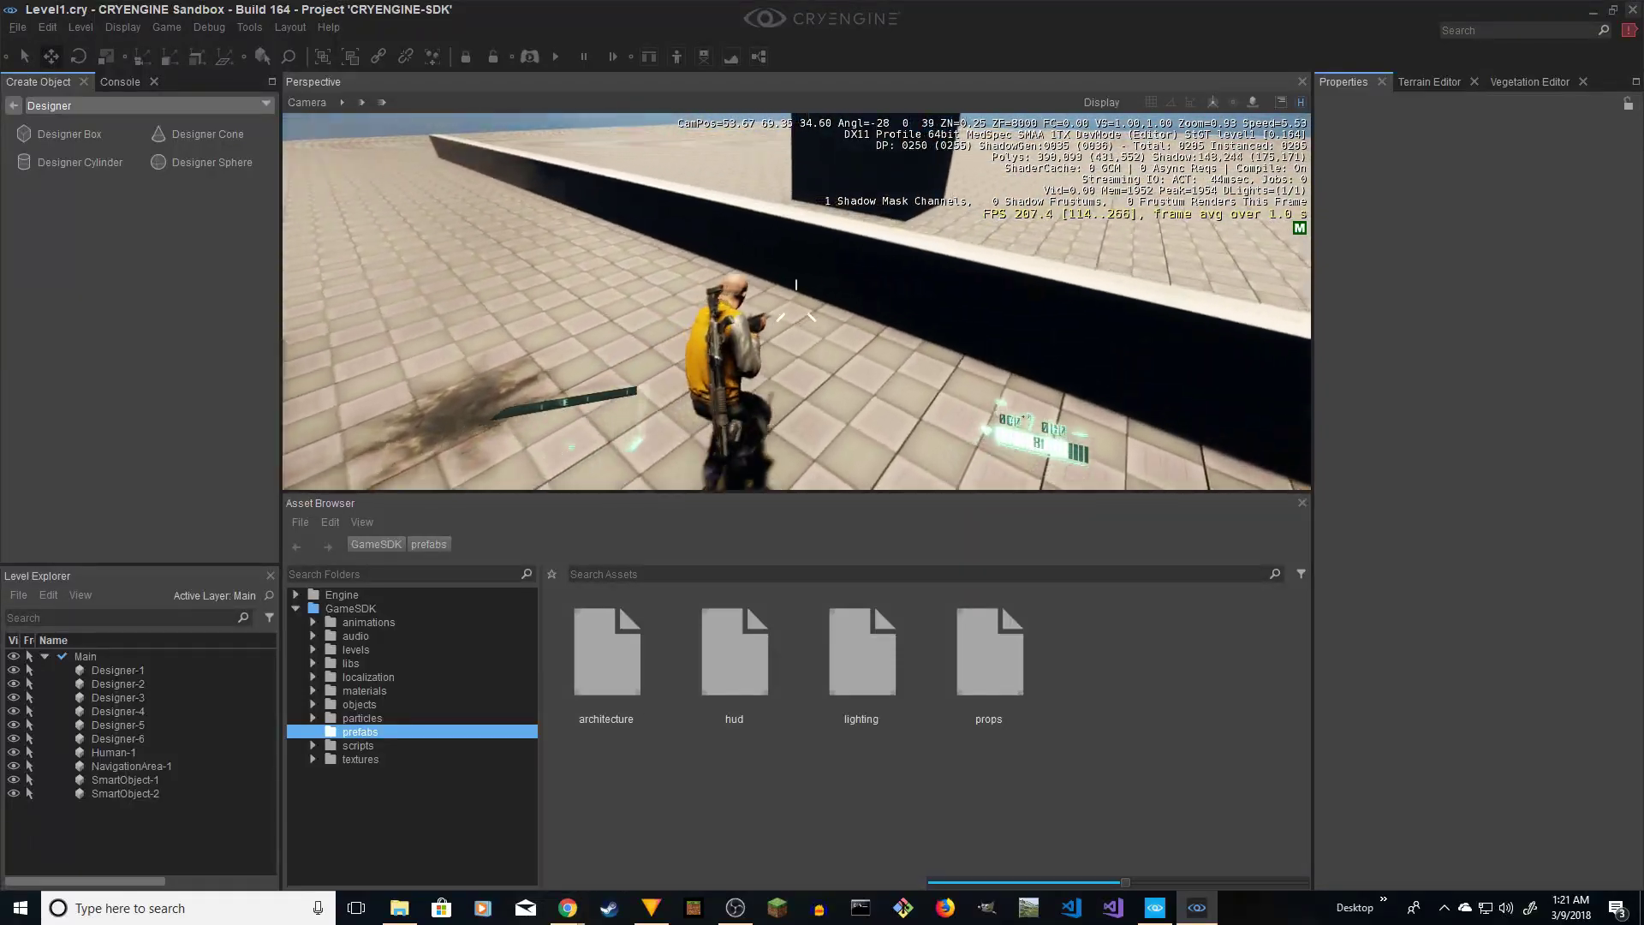